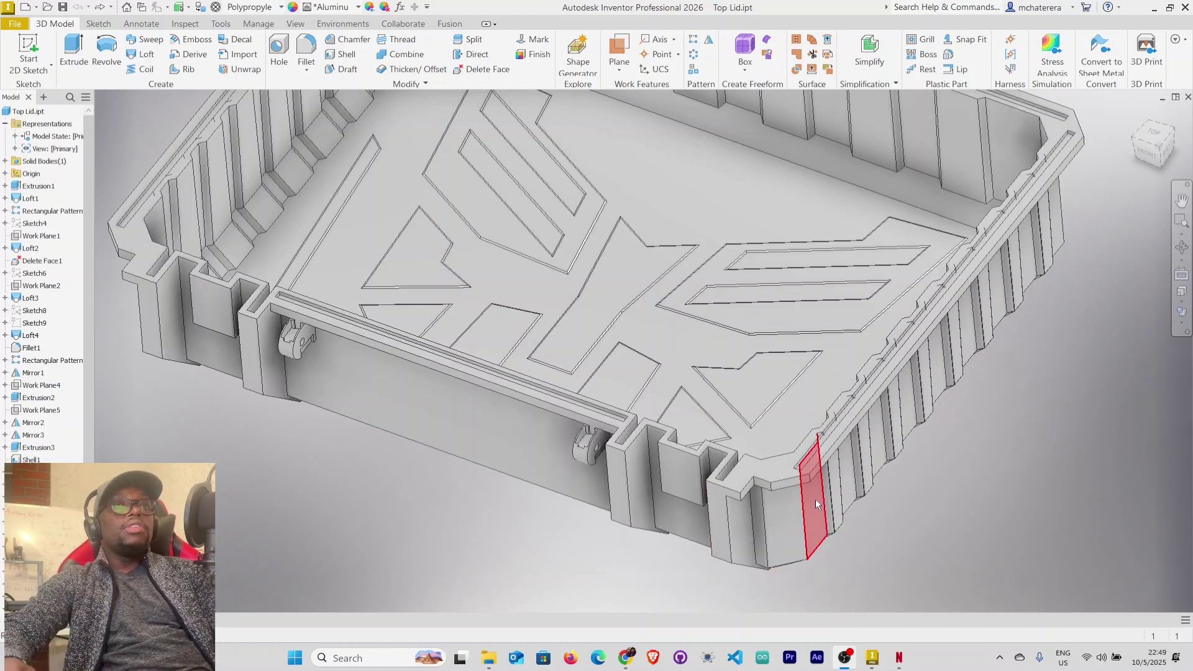
Examine the rim groove along the lid's side wall and front corner from close up and from a distance.
{"action": "scroll", "coordinate": [742, 510], "scroll_direction": "up", "scroll_amount": 2}
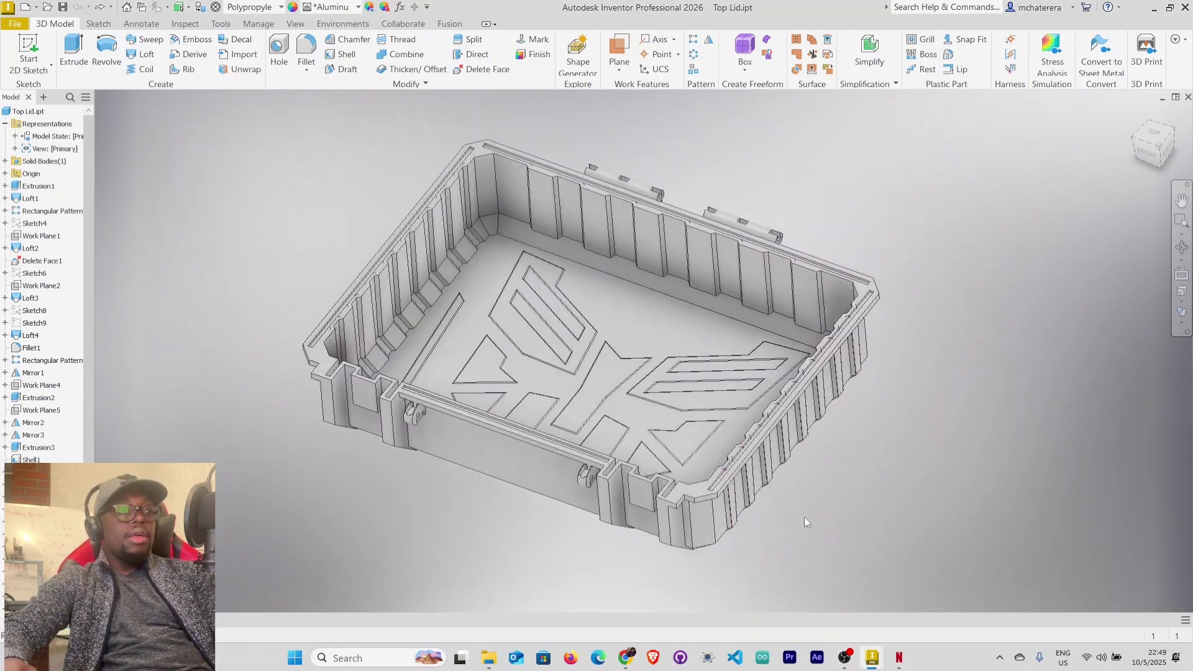
{"action": "middle_click_drag", "start_coordinate": [869, 505], "coordinate": [735, 468], "text": "shift"}
{"action": "scroll", "coordinate": [700, 462], "scroll_direction": "up", "scroll_amount": 2}
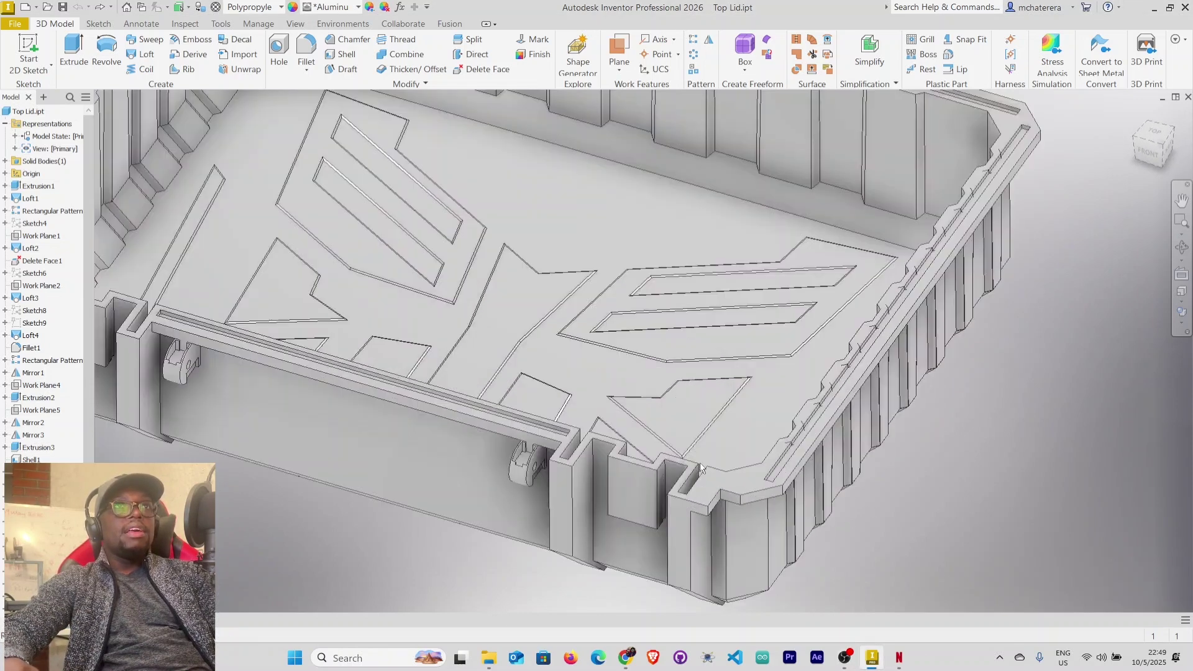
{"action": "scroll", "coordinate": [708, 466], "scroll_direction": "down", "scroll_amount": 2}
{"action": "scroll", "coordinate": [879, 490], "scroll_direction": "up", "scroll_amount": 3}
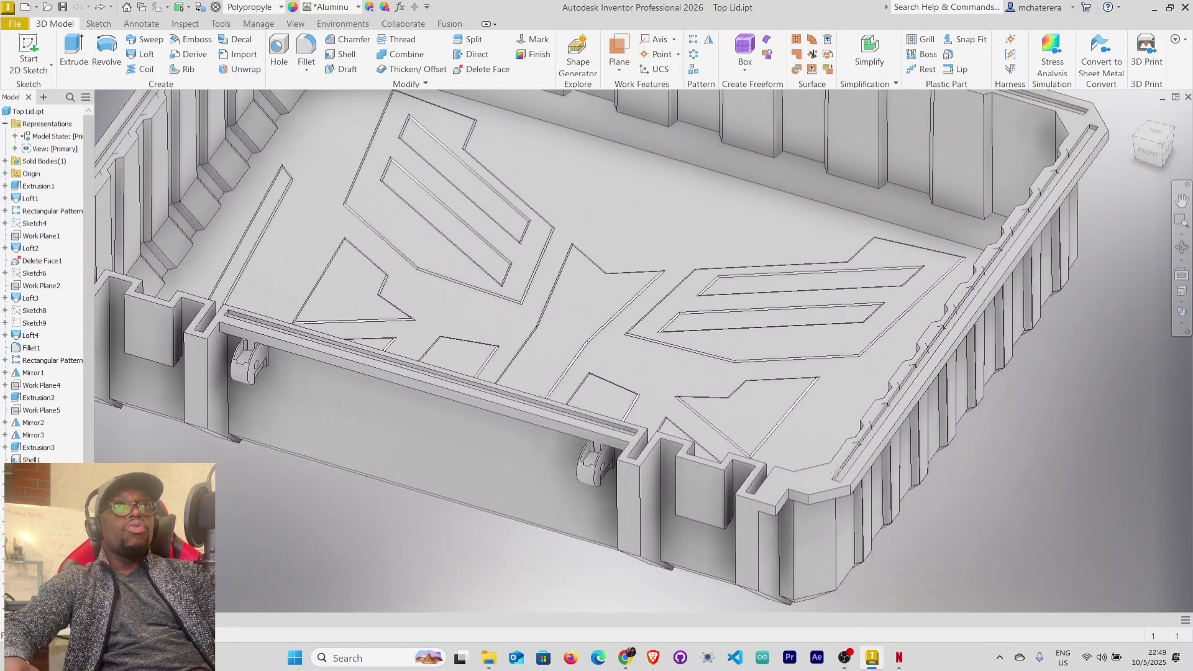
{"action": "scroll", "coordinate": [890, 445], "scroll_direction": "down", "scroll_amount": 3}
{"action": "scroll", "coordinate": [895, 444], "scroll_direction": "up", "scroll_amount": 5}
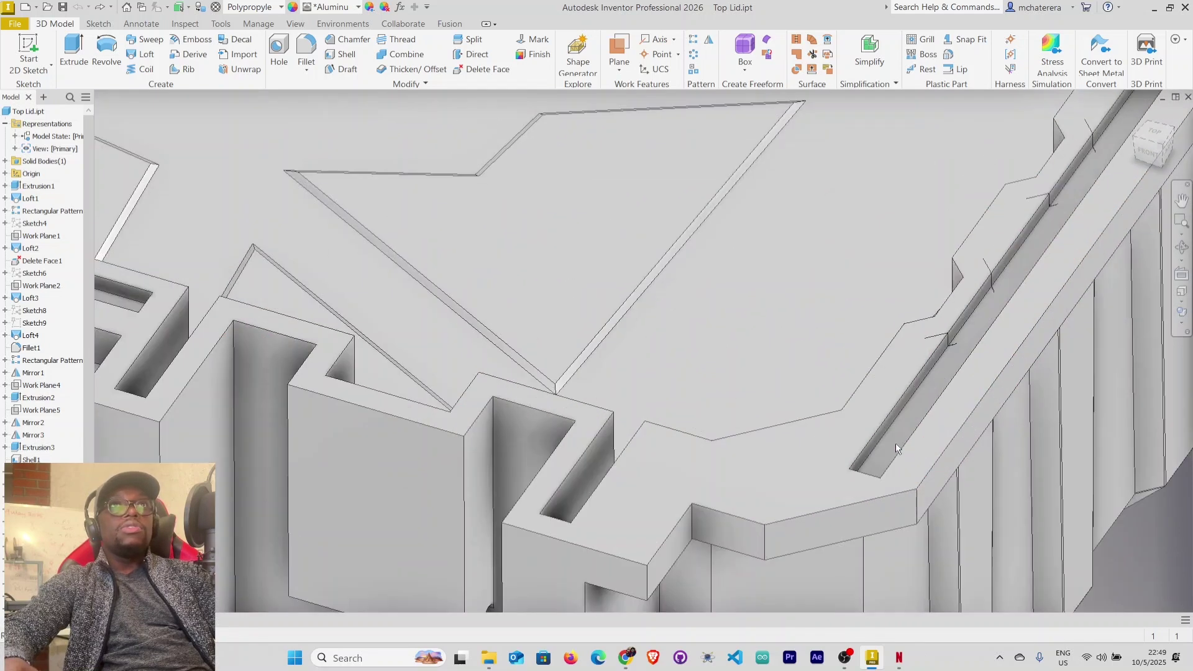
{"action": "middle_click_drag", "start_coordinate": [874, 438], "coordinate": [737, 413]}
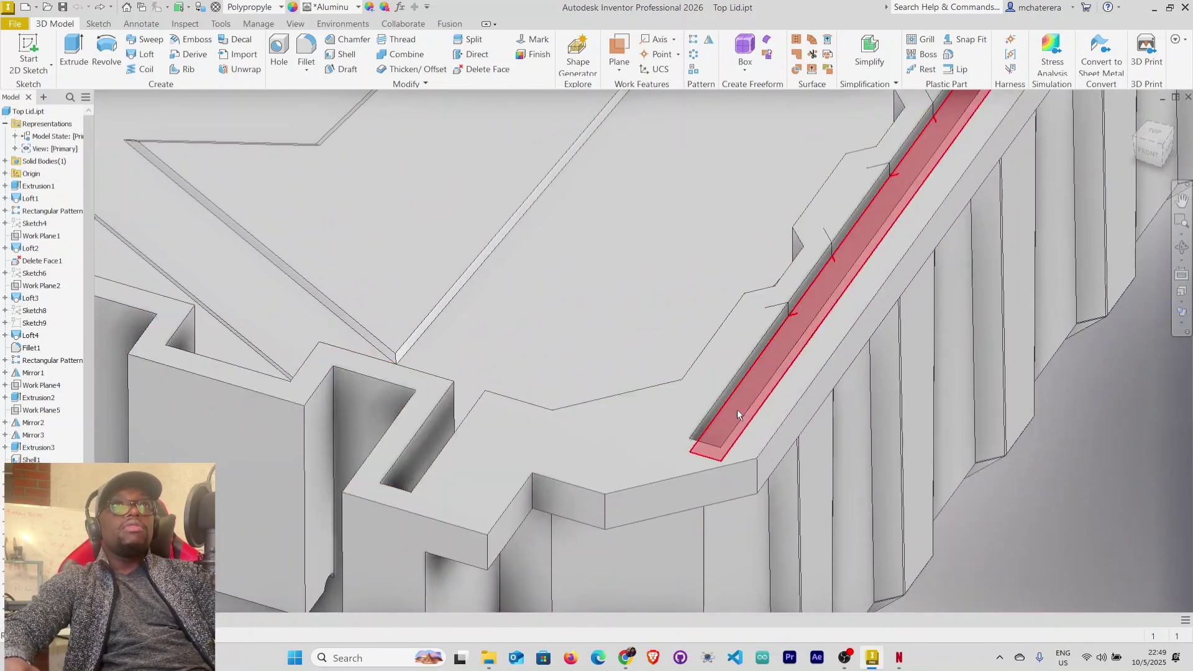
{"action": "scroll", "coordinate": [733, 405], "scroll_direction": "down", "scroll_amount": 3}
{"action": "scroll", "coordinate": [734, 407], "scroll_direction": "up", "scroll_amount": 2}
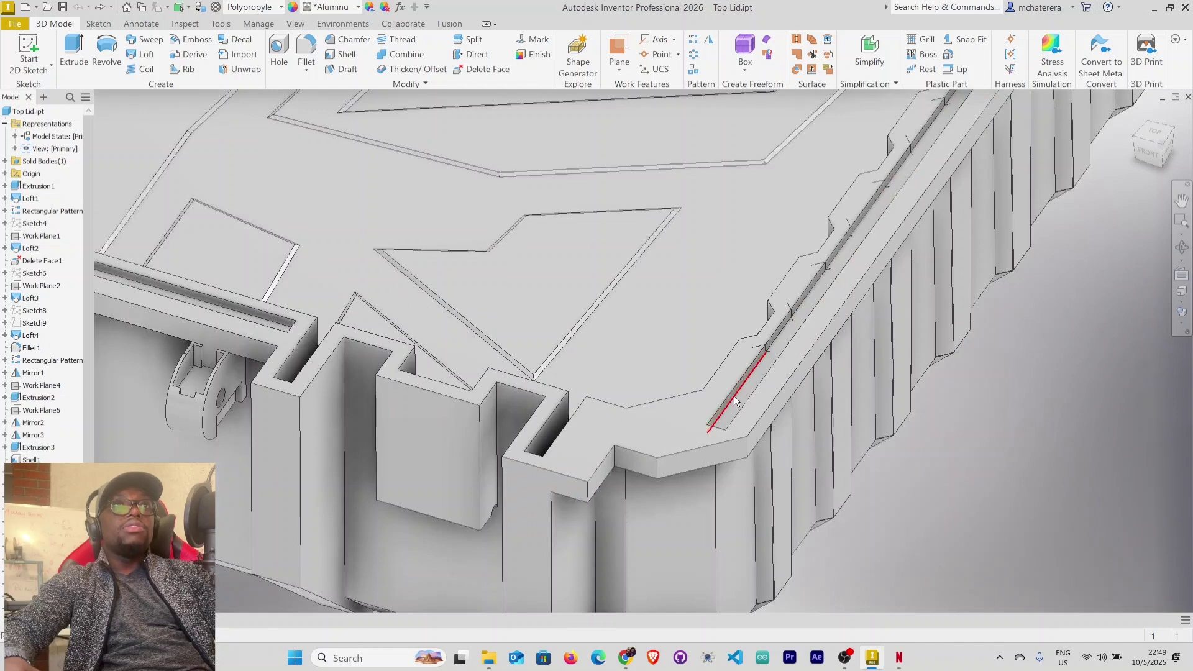
{"action": "scroll", "coordinate": [734, 402], "scroll_direction": "down", "scroll_amount": 3}
{"action": "scroll", "coordinate": [734, 402], "scroll_direction": "up", "scroll_amount": 4}
{"action": "scroll", "coordinate": [734, 402], "scroll_direction": "up", "scroll_amount": 2}
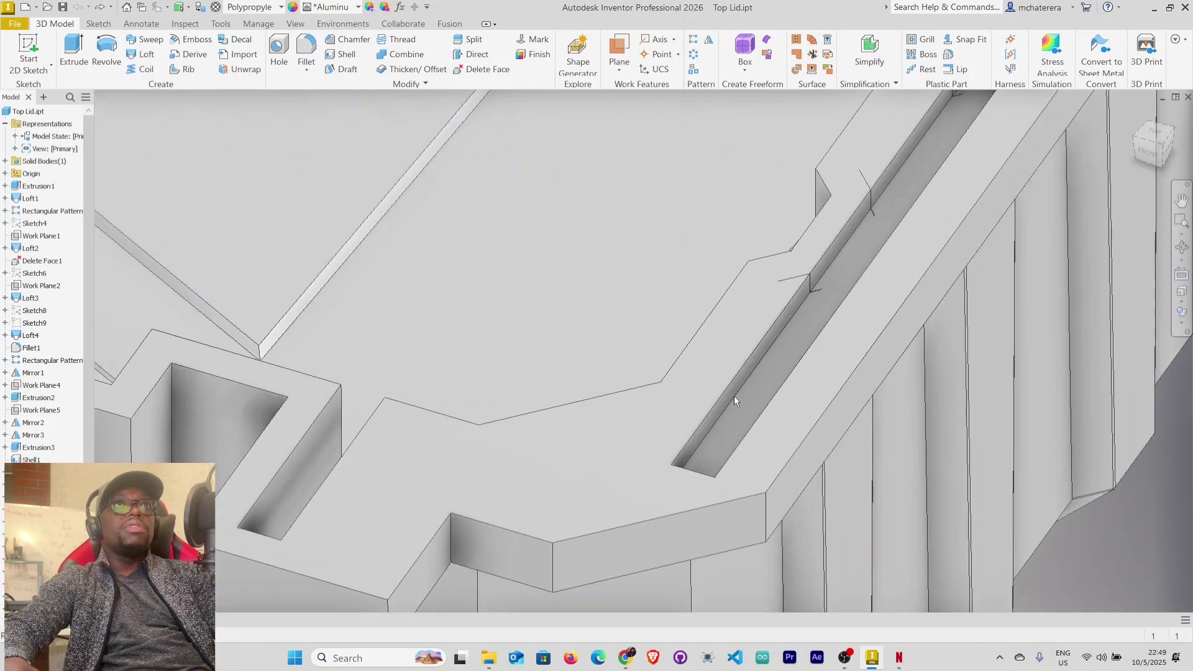
{"action": "scroll", "coordinate": [733, 396], "scroll_direction": "down", "scroll_amount": 3}
{"action": "scroll", "coordinate": [735, 396], "scroll_direction": "down", "scroll_amount": 2}
{"action": "scroll", "coordinate": [430, 401], "scroll_direction": "down", "scroll_amount": 5}
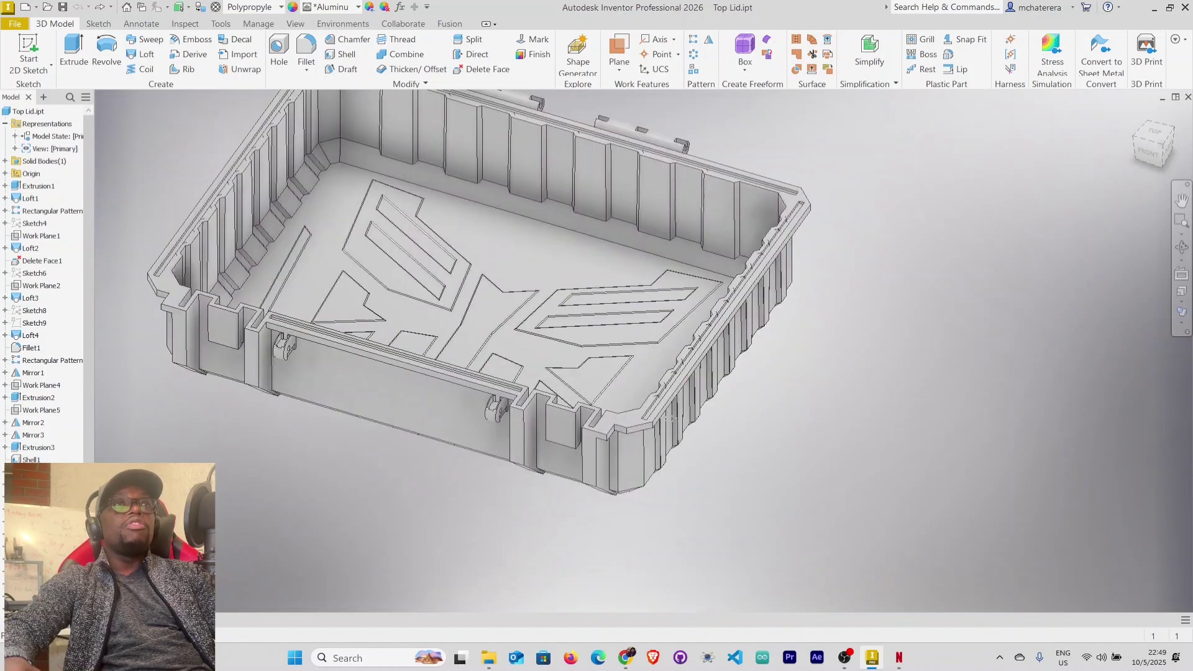
{"action": "scroll", "coordinate": [724, 426], "scroll_direction": "up", "scroll_amount": 5}
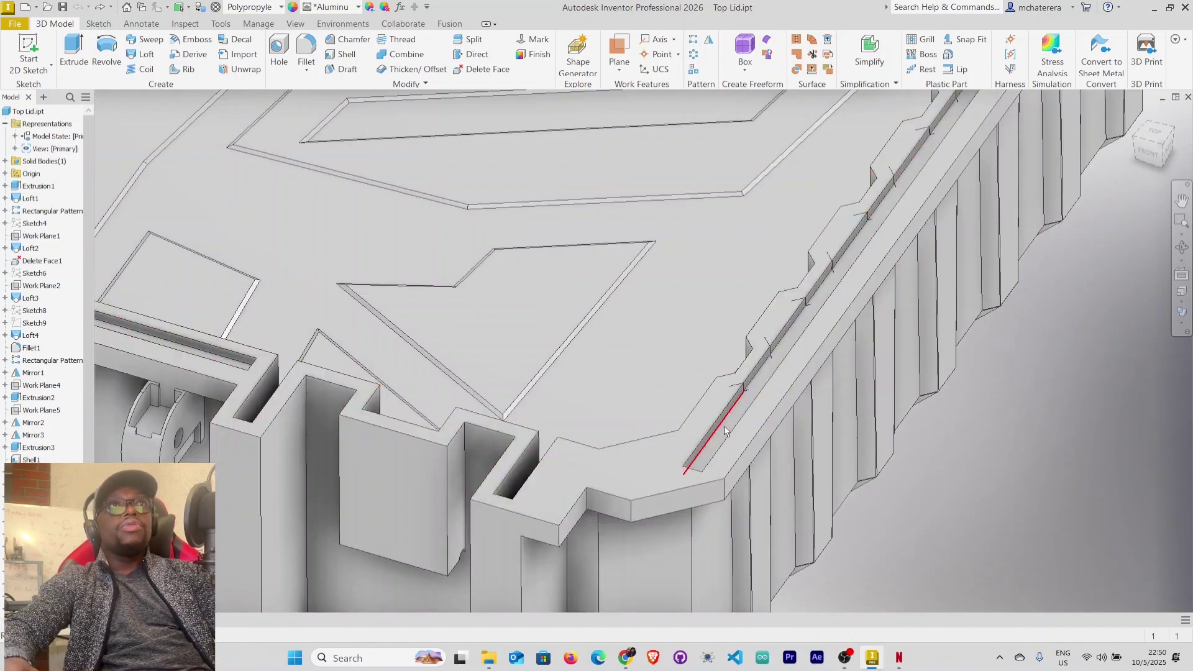
{"action": "scroll", "coordinate": [722, 430], "scroll_direction": "up", "scroll_amount": 4}
{"action": "scroll", "coordinate": [672, 479], "scroll_direction": "down", "scroll_amount": 4}
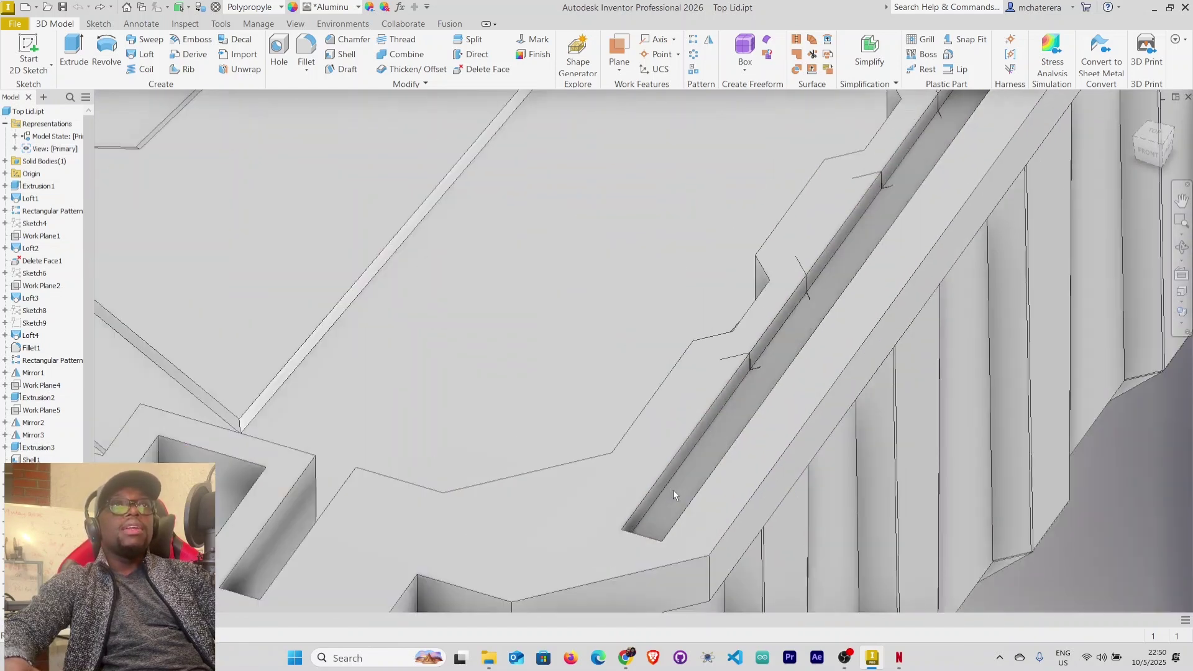
{"action": "scroll", "coordinate": [615, 484], "scroll_direction": "up", "scroll_amount": 4}
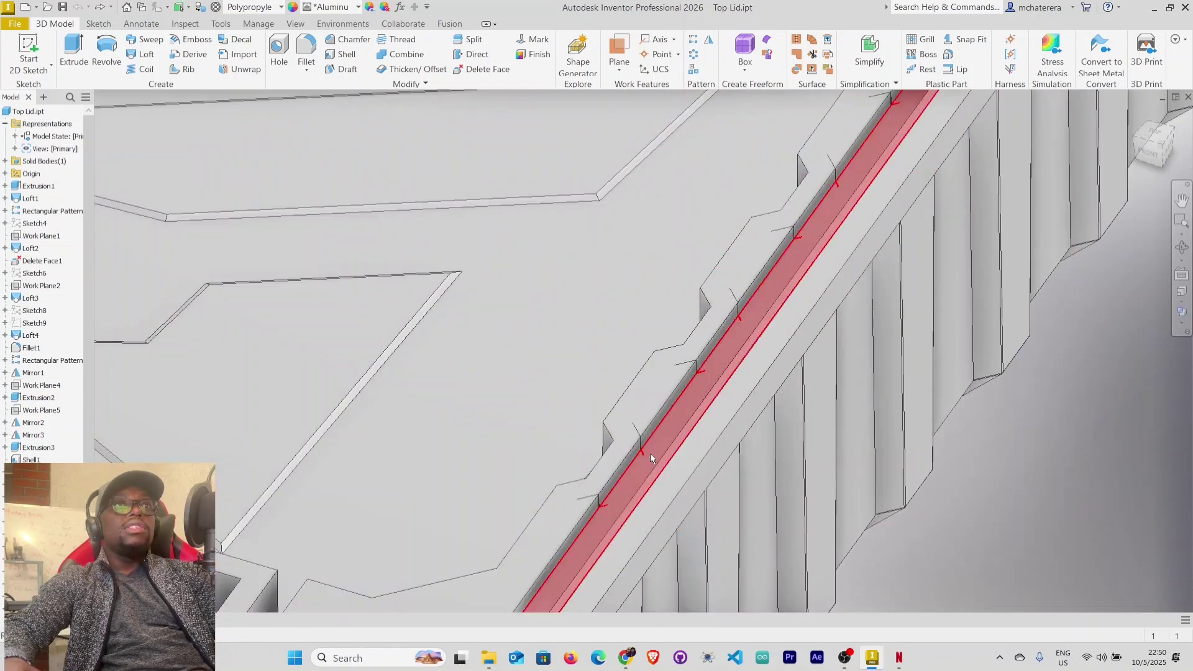
Select the Extrusion5 groove cut in the lid's rim and open its sketch for editing.
{"action": "mouse_move", "coordinate": [670, 472]}
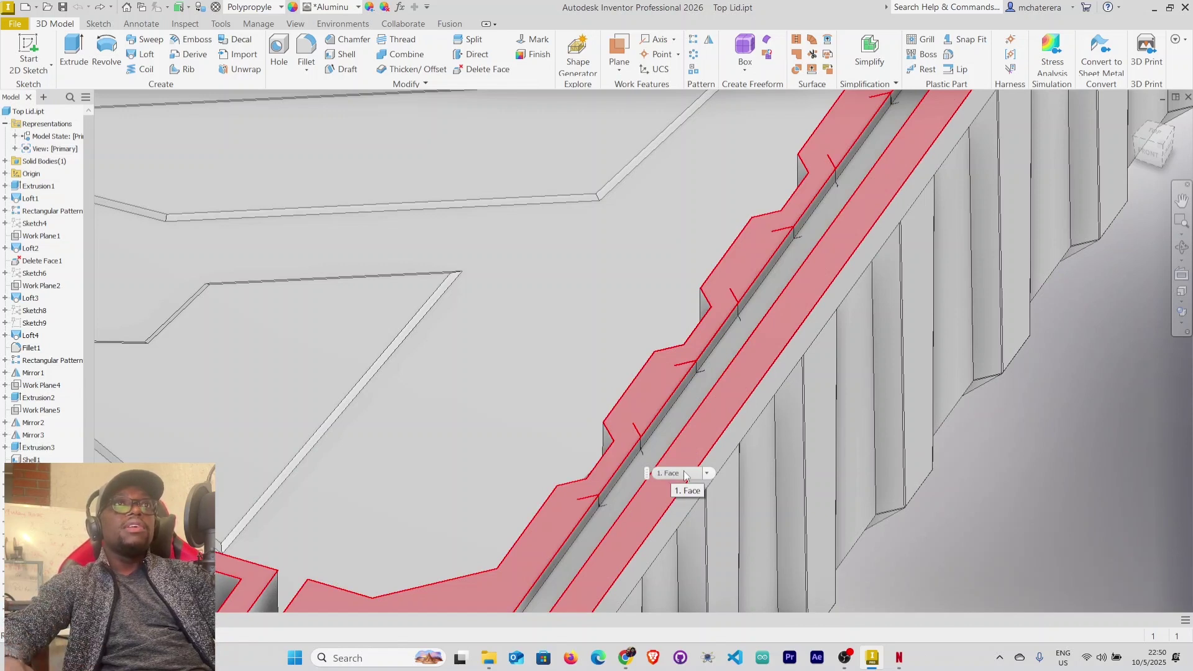
{"action": "left_click", "coordinate": [707, 474]}
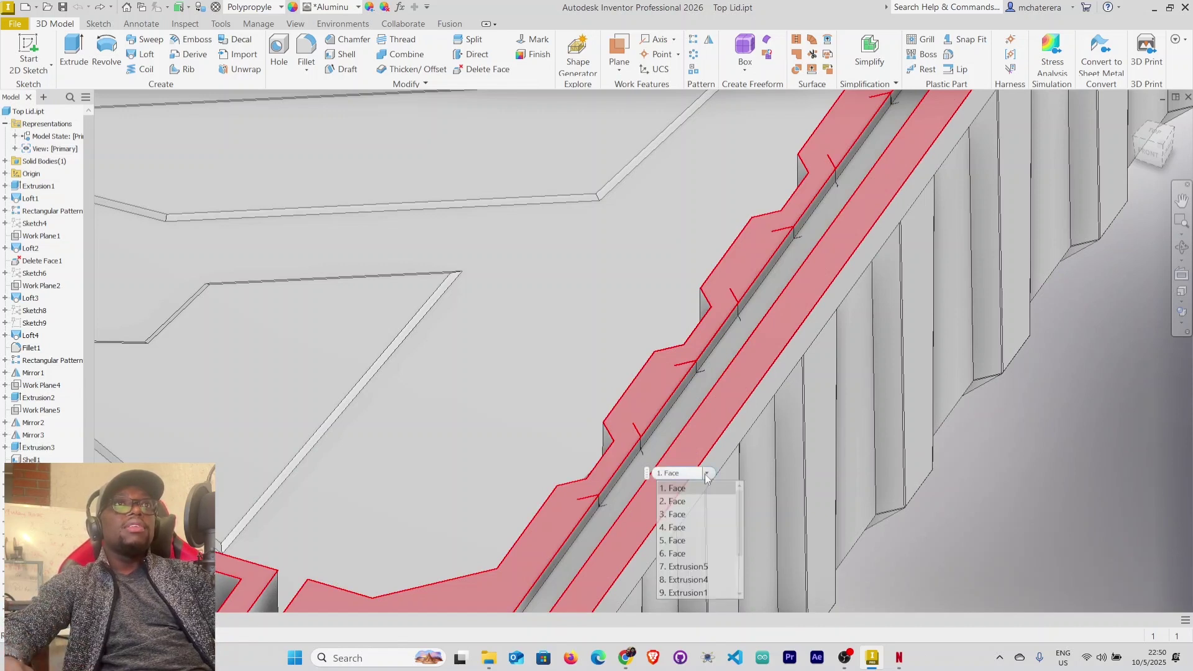
{"action": "left_click", "coordinate": [711, 567]}
{"action": "scroll", "coordinate": [464, 532], "scroll_direction": "down", "scroll_amount": 5}
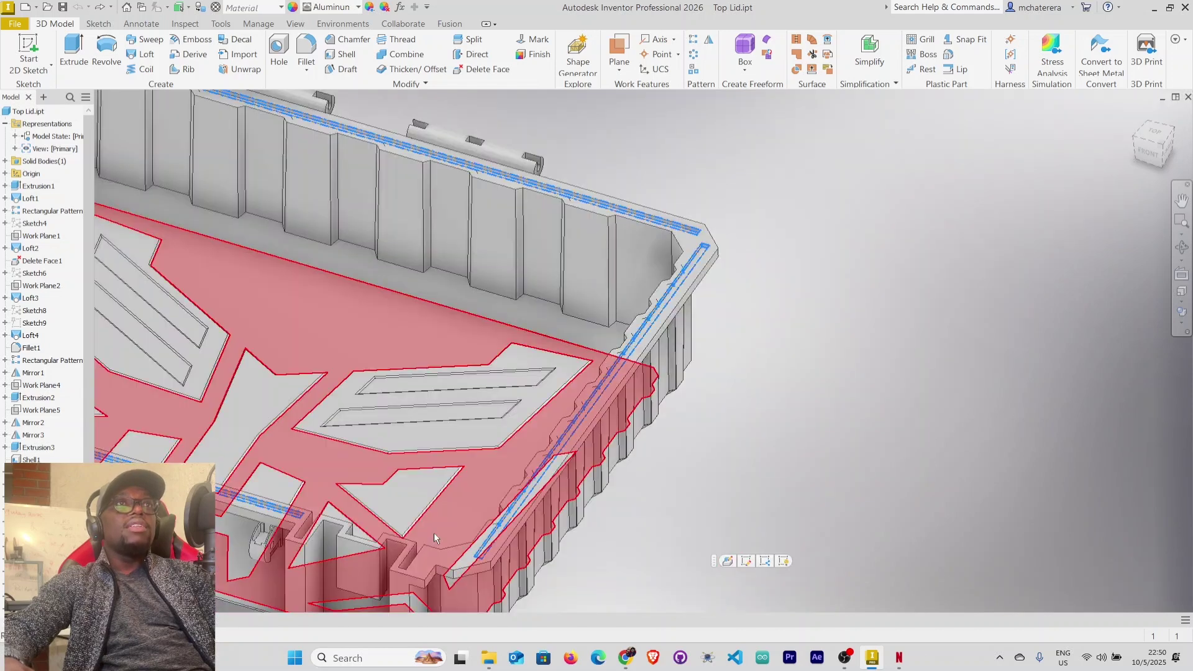
{"action": "middle_click_drag", "start_coordinate": [253, 502], "coordinate": [617, 503]}
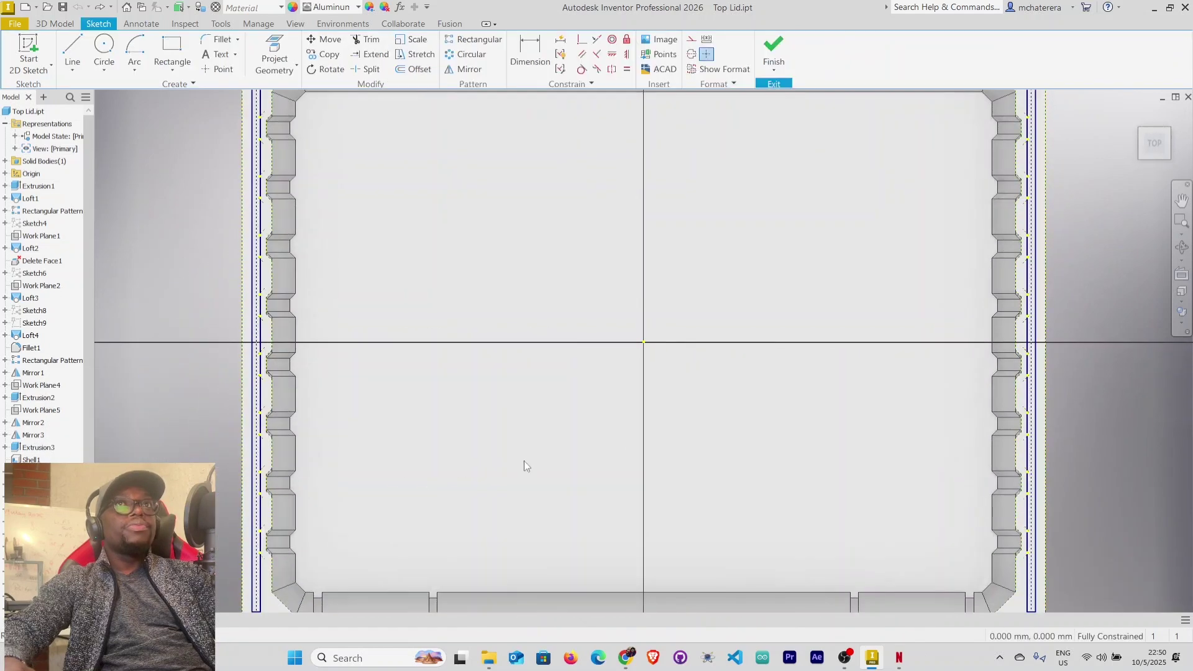
Set the width of the groove rectangle along the lid's left side to 2.75 mm.
{"action": "scroll", "coordinate": [524, 460], "scroll_direction": "down", "scroll_amount": 3}
{"action": "scroll", "coordinate": [376, 175], "scroll_direction": "up", "scroll_amount": 6}
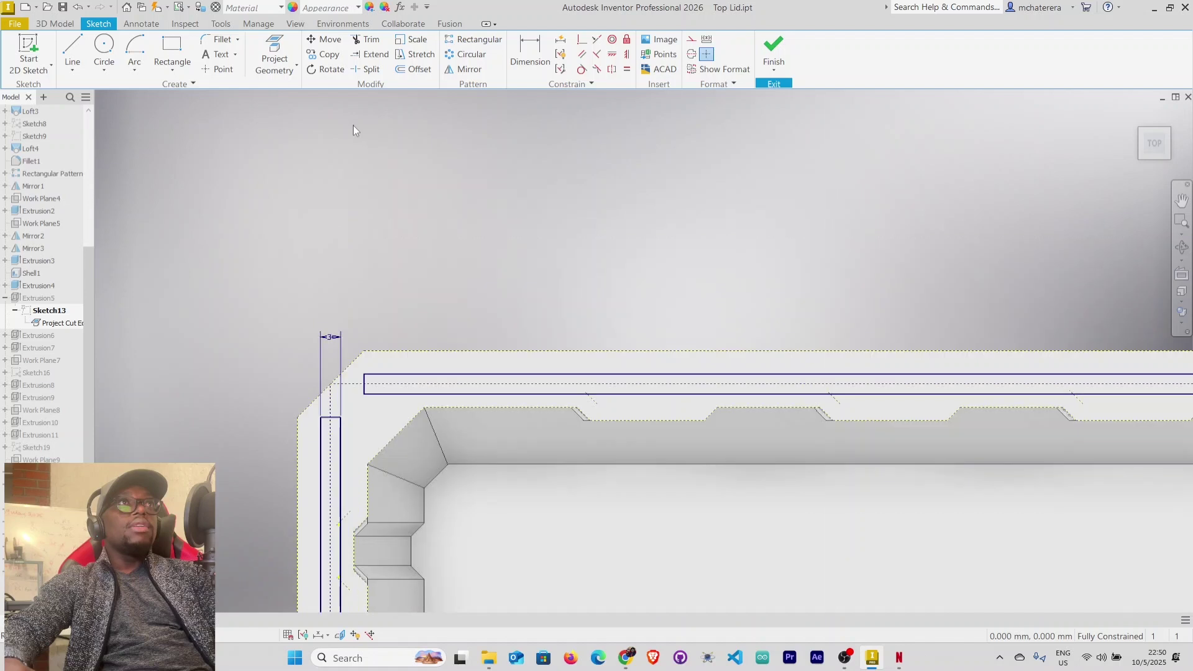
{"action": "middle_click_drag", "start_coordinate": [330, 295], "coordinate": [335, 211]}
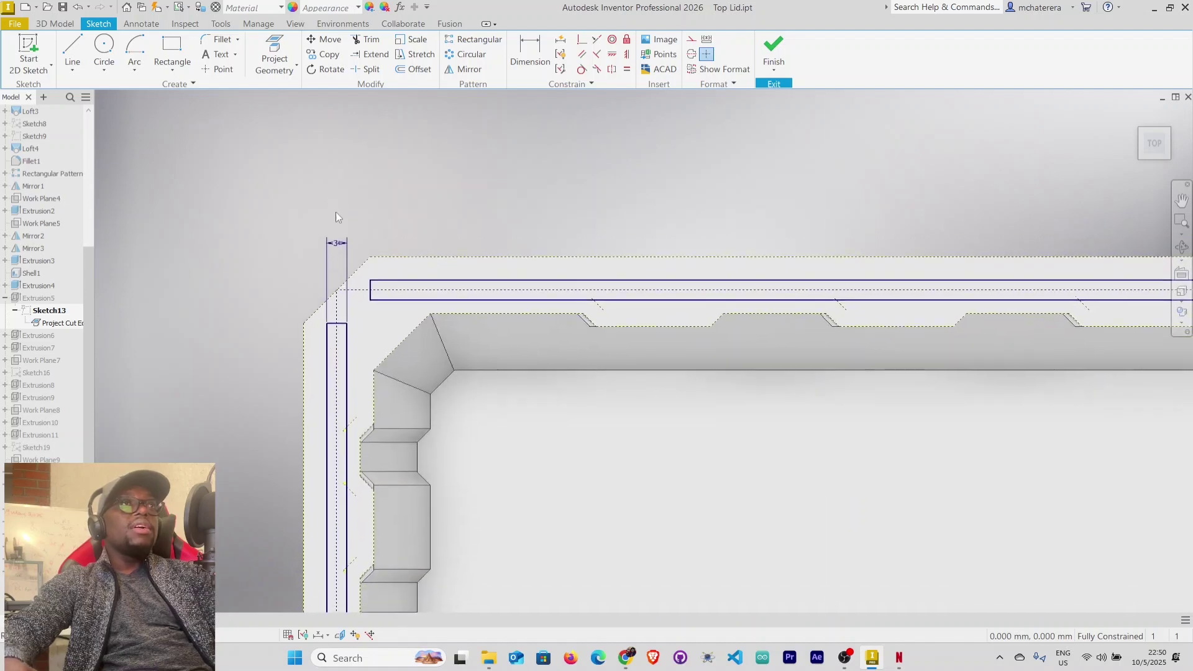
{"action": "double_click", "coordinate": [336, 244]}
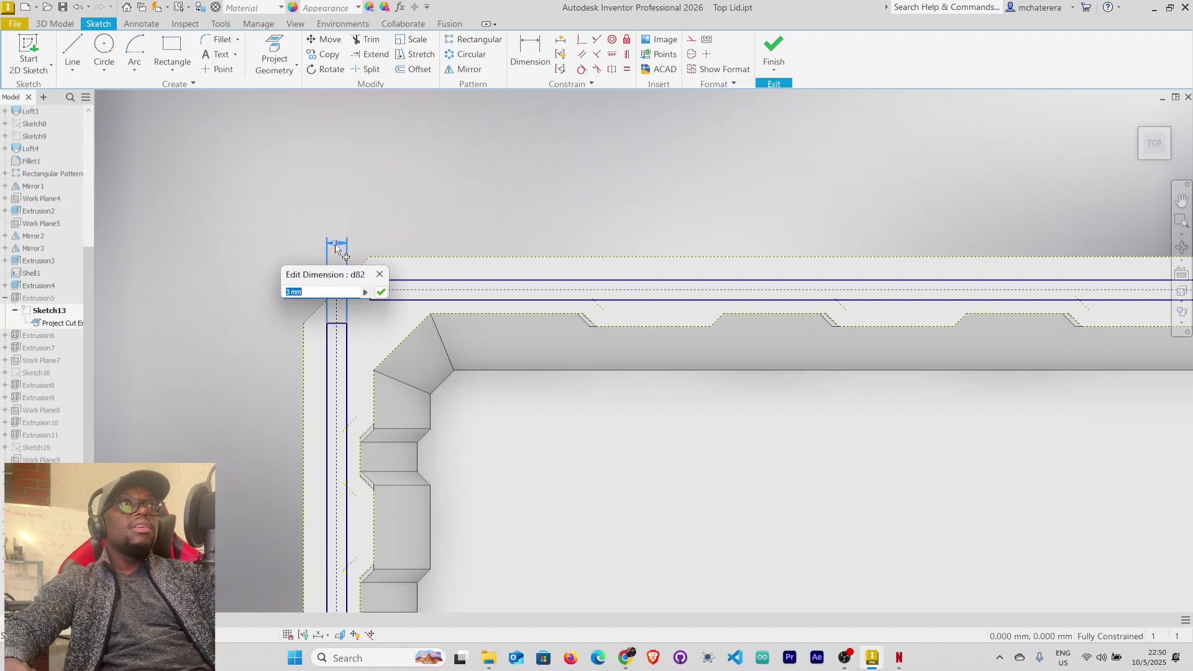
{"action": "type", "text": "2."}
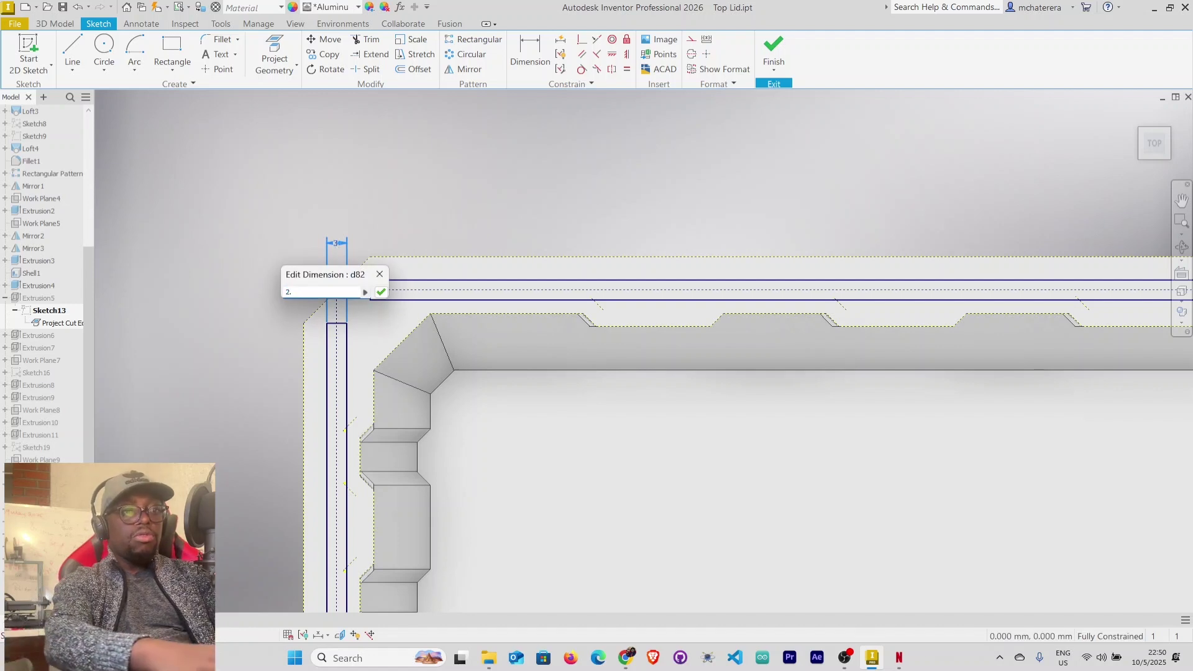
{"action": "type", "text": "75"}
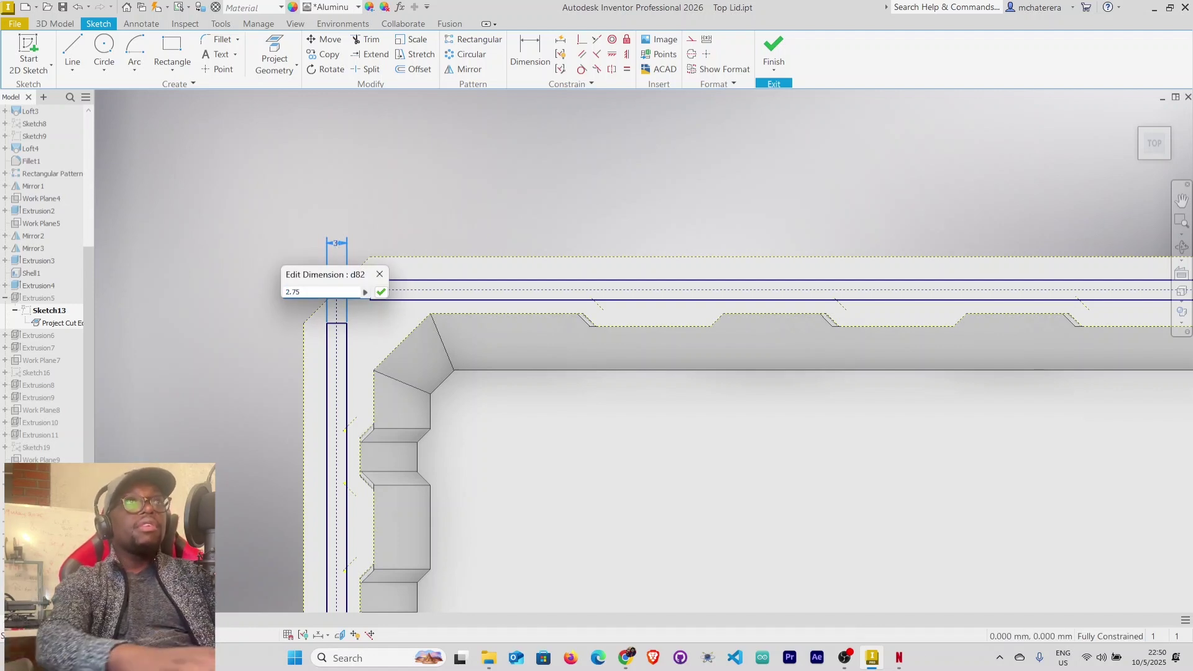
{"action": "key", "text": "Return"}
Set the width of the groove rectangle along the lid's rear, hinge-side edge to 2.75 mm.
{"action": "scroll", "coordinate": [406, 303], "scroll_direction": "up", "scroll_amount": 3}
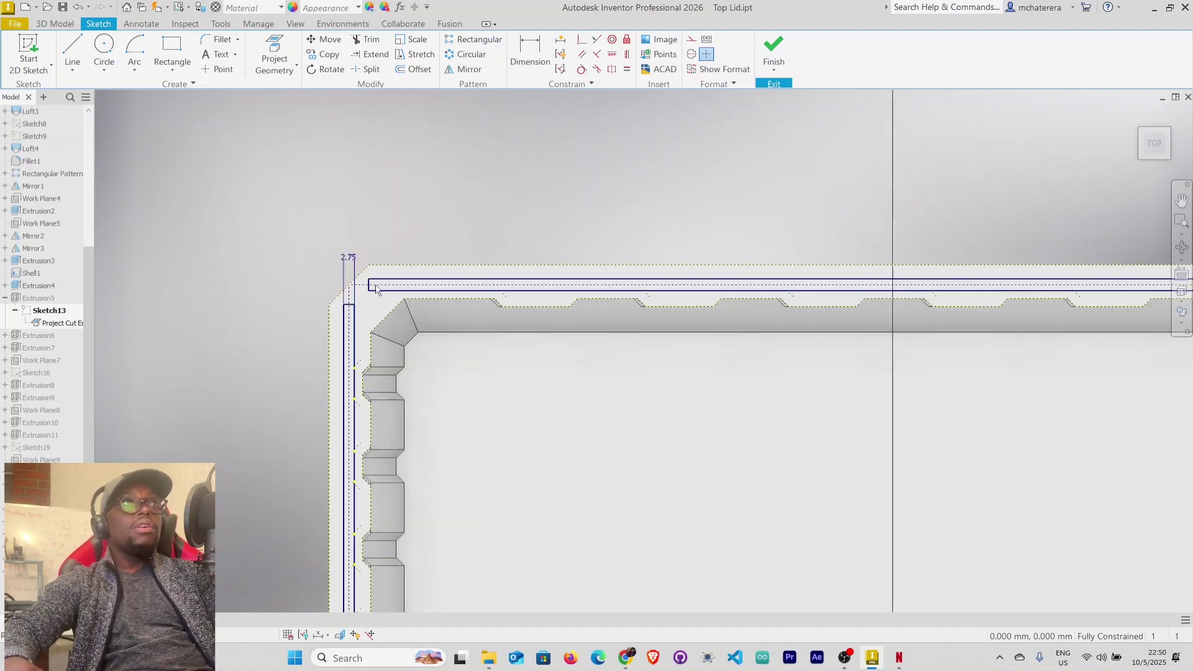
{"action": "middle_click_drag", "start_coordinate": [1072, 293], "coordinate": [833, 267]}
{"action": "scroll", "coordinate": [833, 264], "scroll_direction": "down", "scroll_amount": 5}
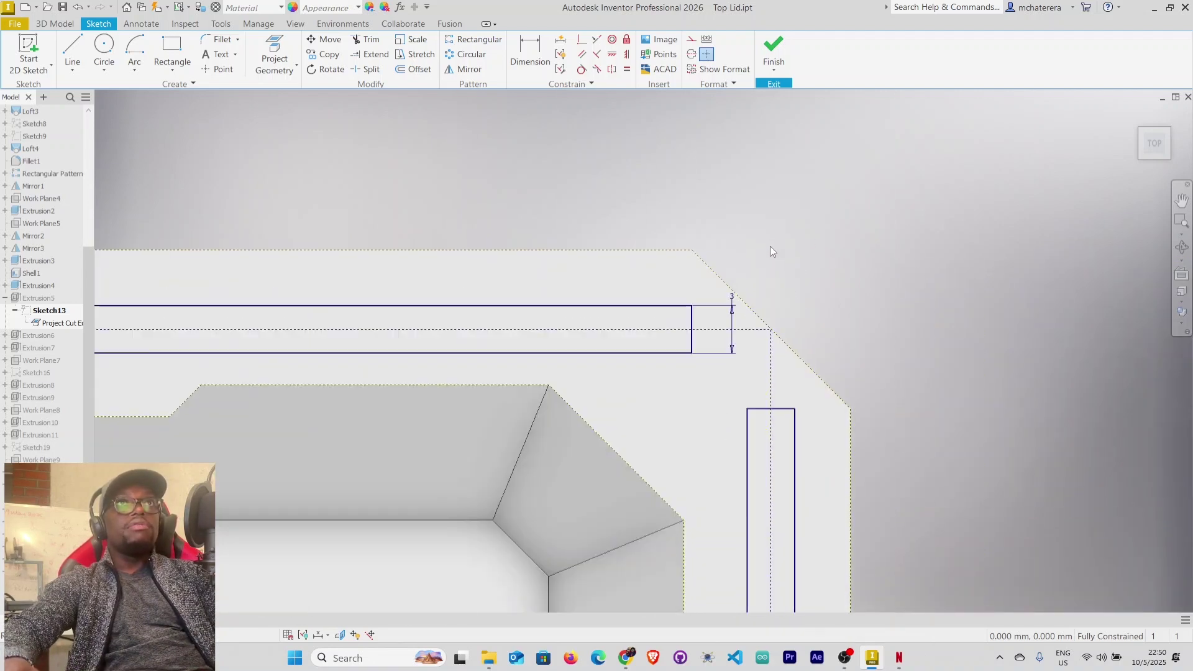
{"action": "double_click", "coordinate": [734, 301]}
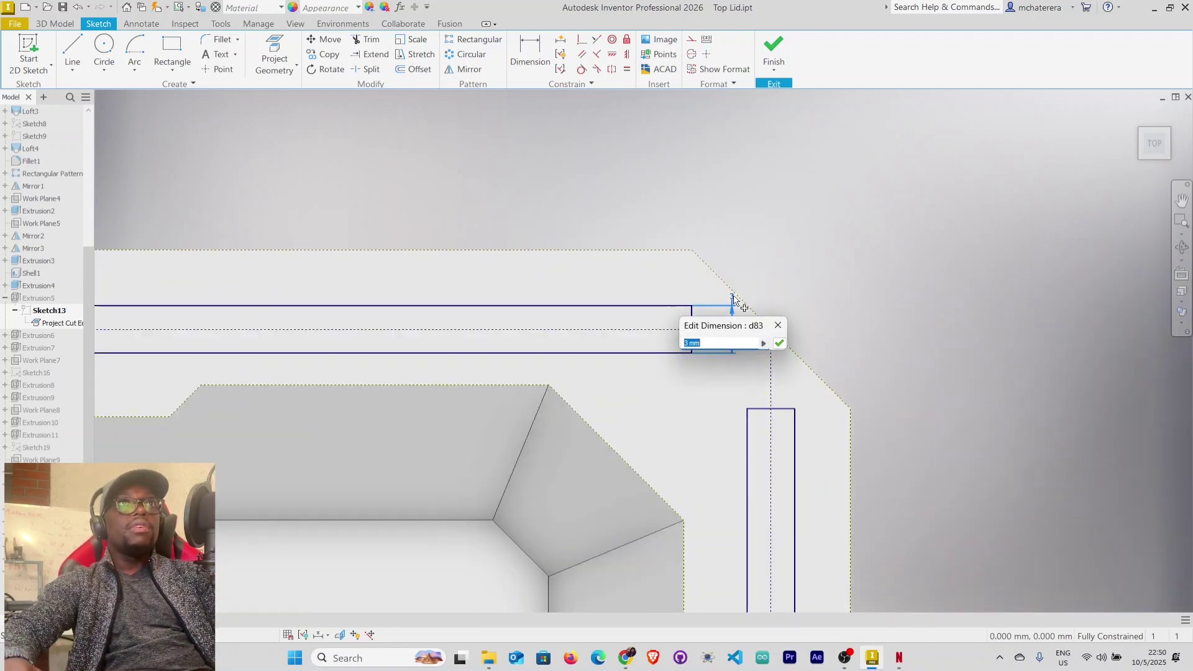
{"action": "type", "text": "2.75"}
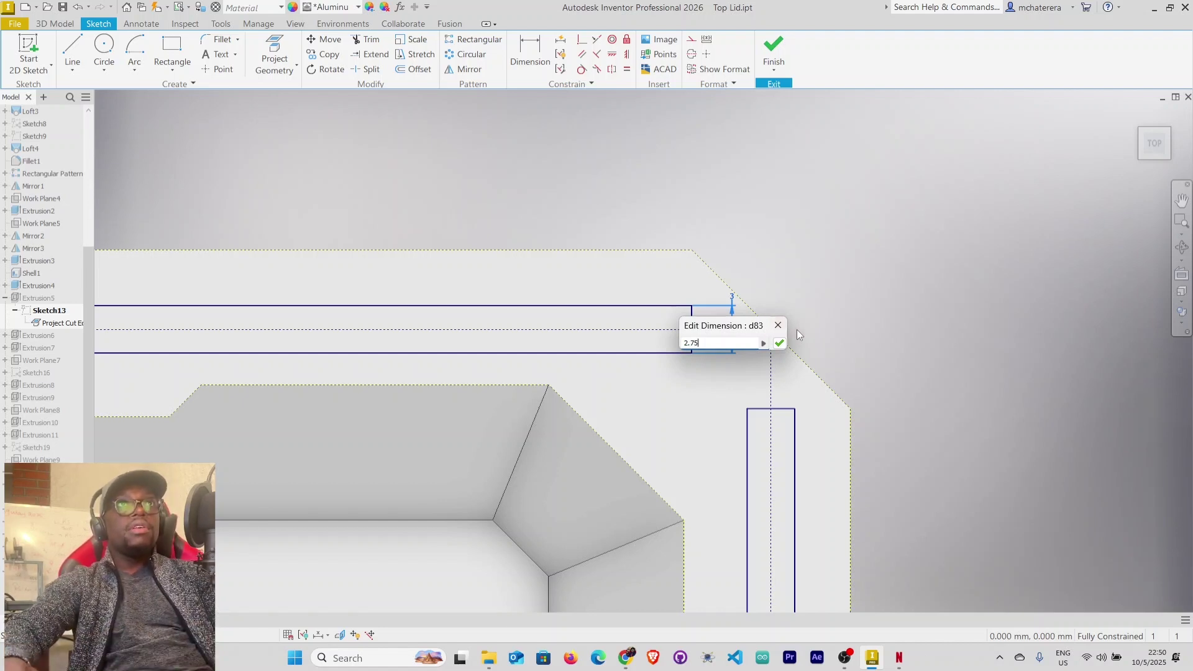
{"action": "left_click", "coordinate": [781, 343]}
Set the width of the groove rectangle along the lid's right side to 2.75 mm.
{"action": "scroll", "coordinate": [712, 429], "scroll_direction": "down", "scroll_amount": 5}
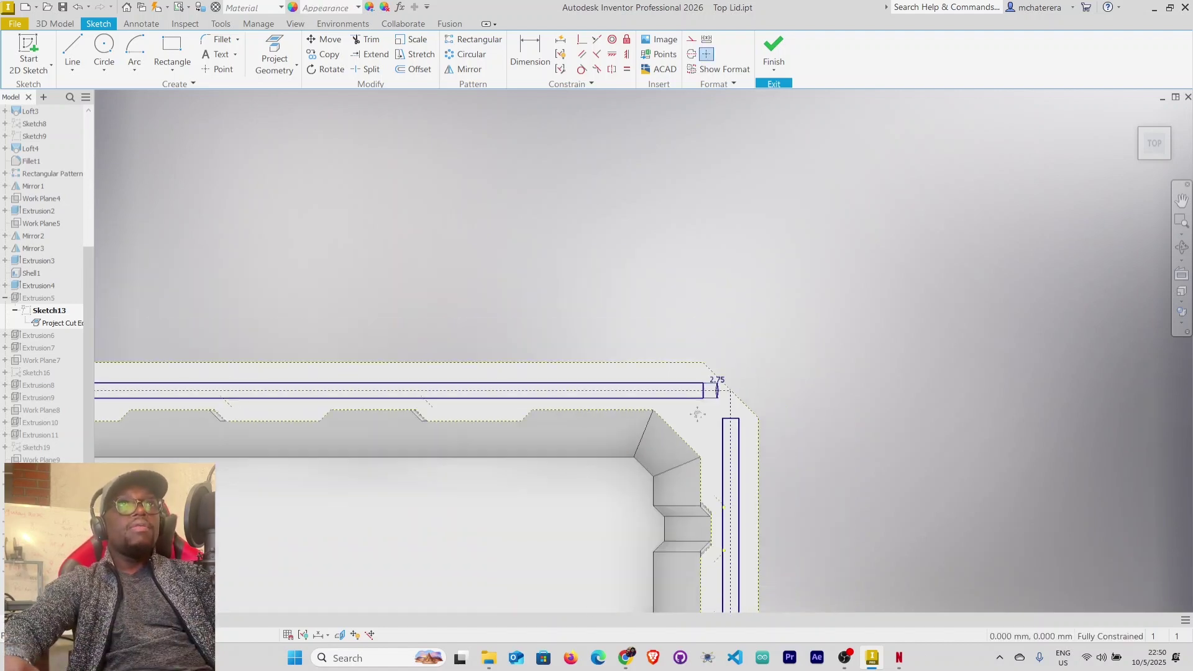
{"action": "middle_click_drag", "start_coordinate": [706, 426], "coordinate": [605, 36]}
{"action": "scroll", "coordinate": [633, 535], "scroll_direction": "down", "scroll_amount": 3}
{"action": "middle_click_drag", "start_coordinate": [634, 535], "coordinate": [634, 249]}
{"action": "scroll", "coordinate": [633, 249], "scroll_direction": "down", "scroll_amount": 1}
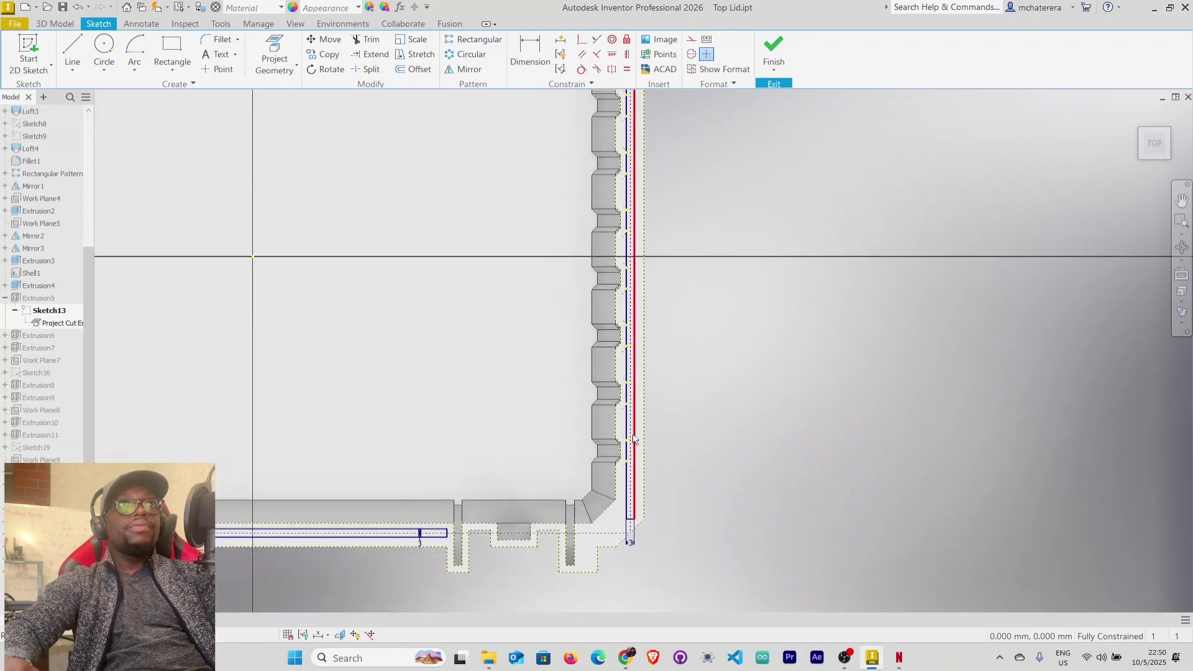
{"action": "scroll", "coordinate": [631, 485], "scroll_direction": "up", "scroll_amount": 3}
{"action": "middle_click_drag", "start_coordinate": [628, 506], "coordinate": [642, 338]}
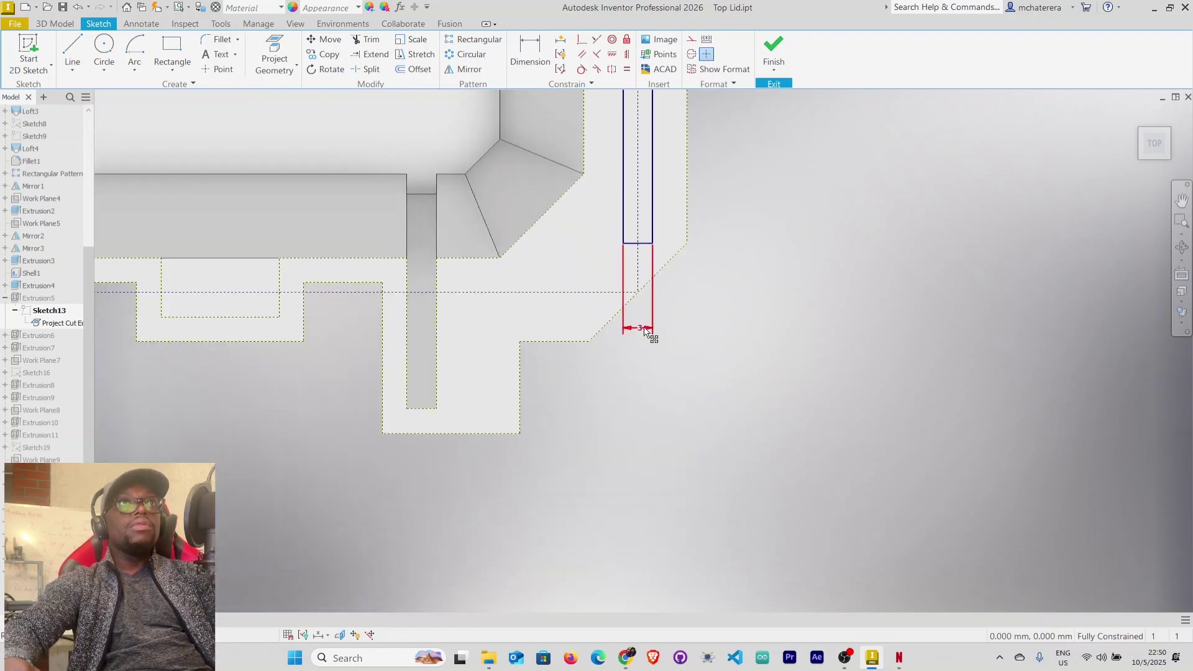
{"action": "double_click", "coordinate": [645, 329]}
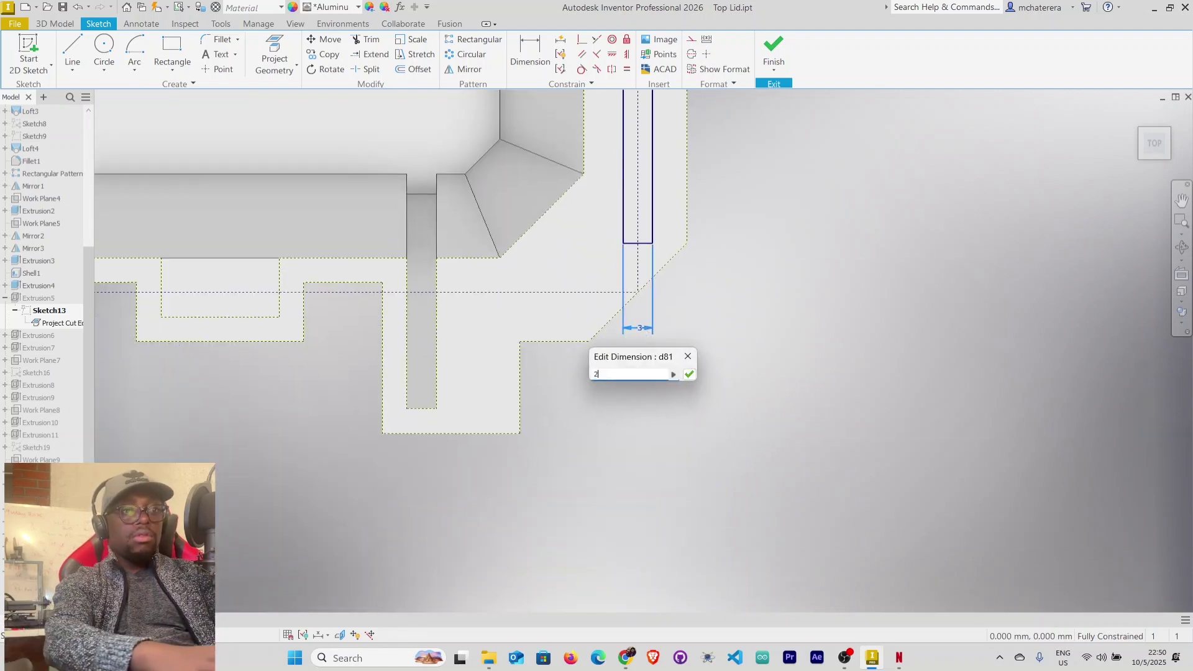
{"action": "key", "text": "Return"}
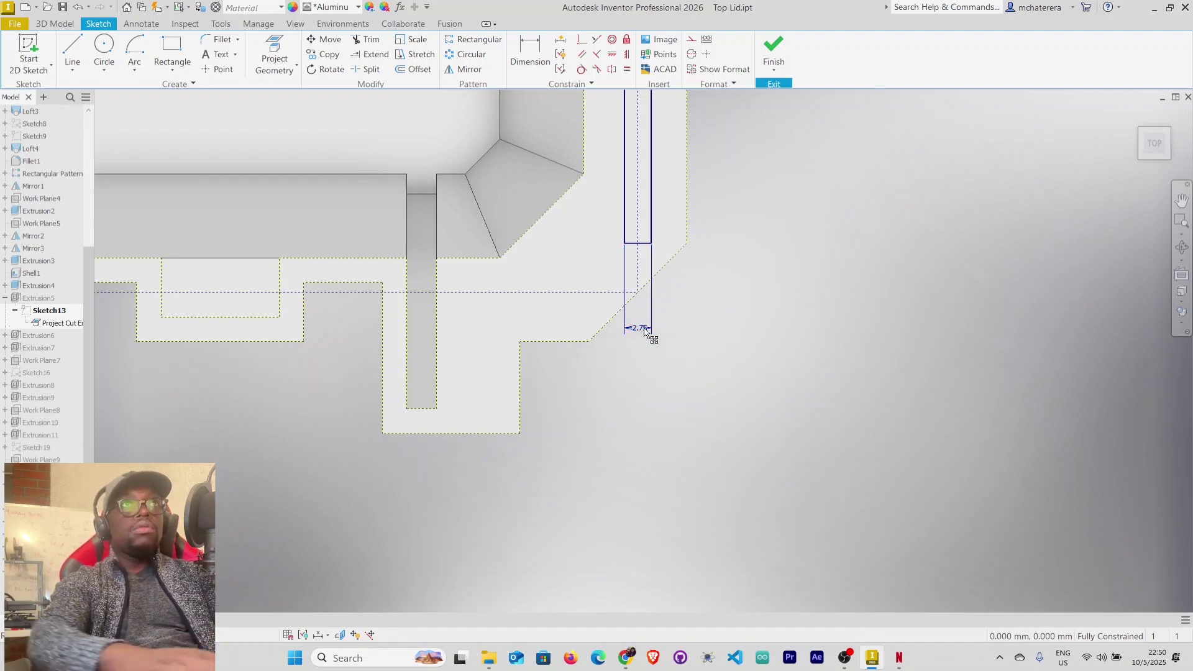
Set the width of the groove rectangle along the lid's front edge to 2.75 mm and finish the sketch.
{"action": "scroll", "coordinate": [649, 335], "scroll_direction": "down", "scroll_amount": 3}
{"action": "middle_click_drag", "start_coordinate": [648, 334], "coordinate": [863, 291]}
{"action": "middle_click_drag", "start_coordinate": [843, 332], "coordinate": [949, 332]}
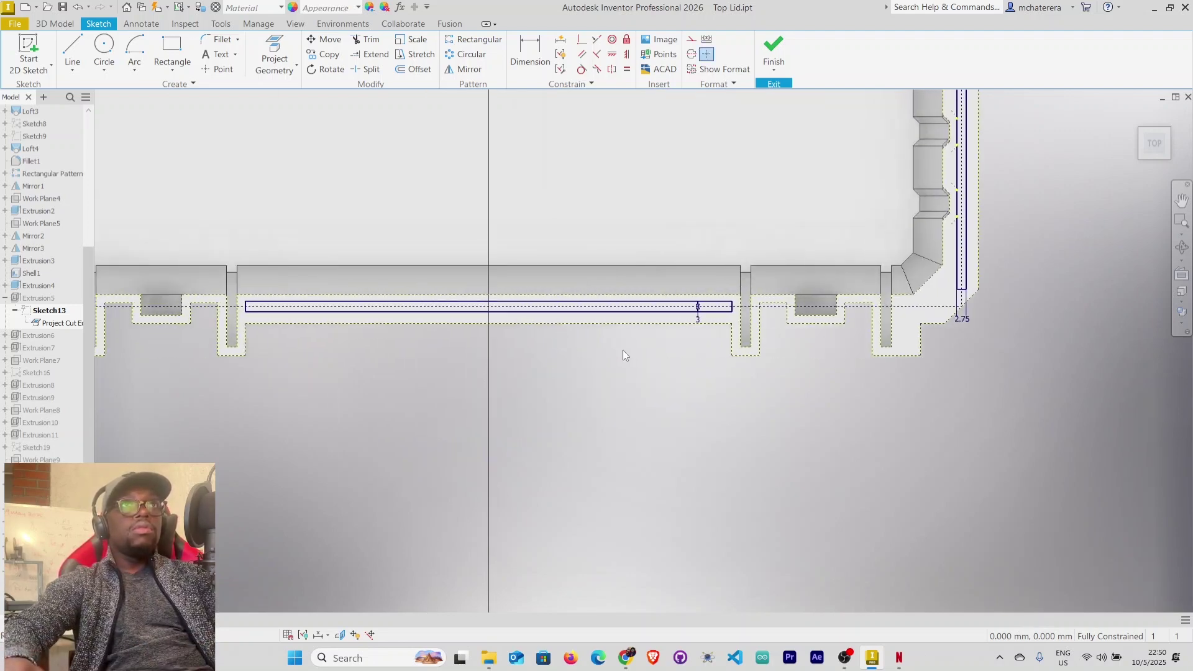
{"action": "scroll", "coordinate": [716, 323], "scroll_direction": "up", "scroll_amount": 4}
{"action": "double_click", "coordinate": [647, 310]}
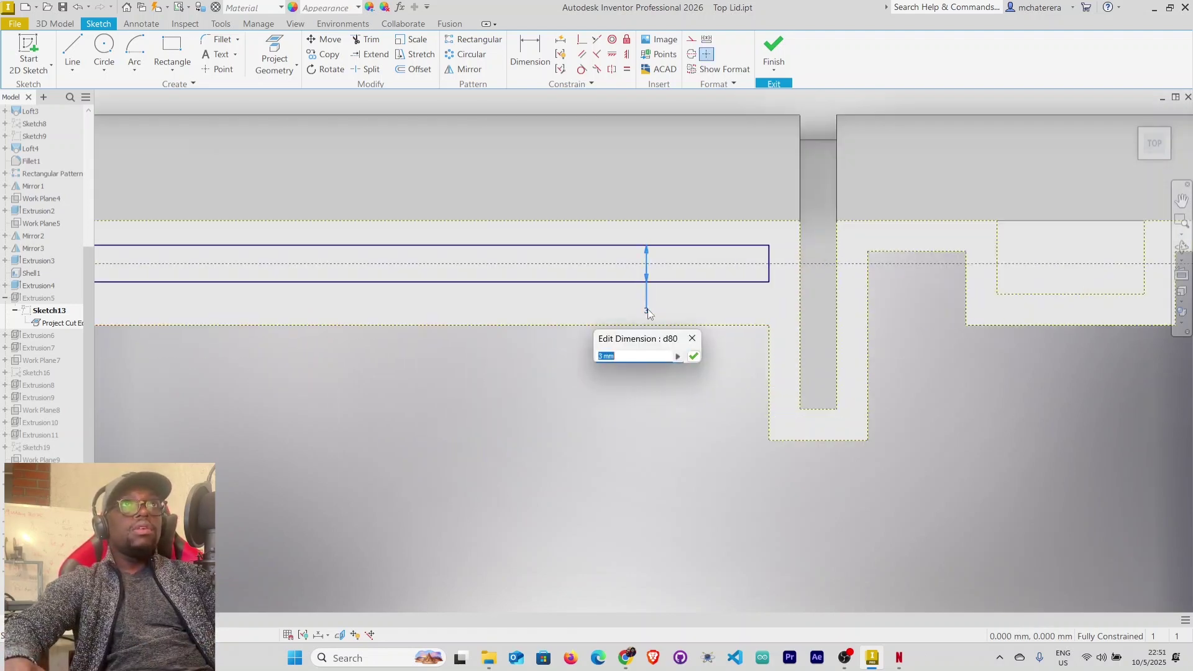
{"action": "type", "text": "2.75"}
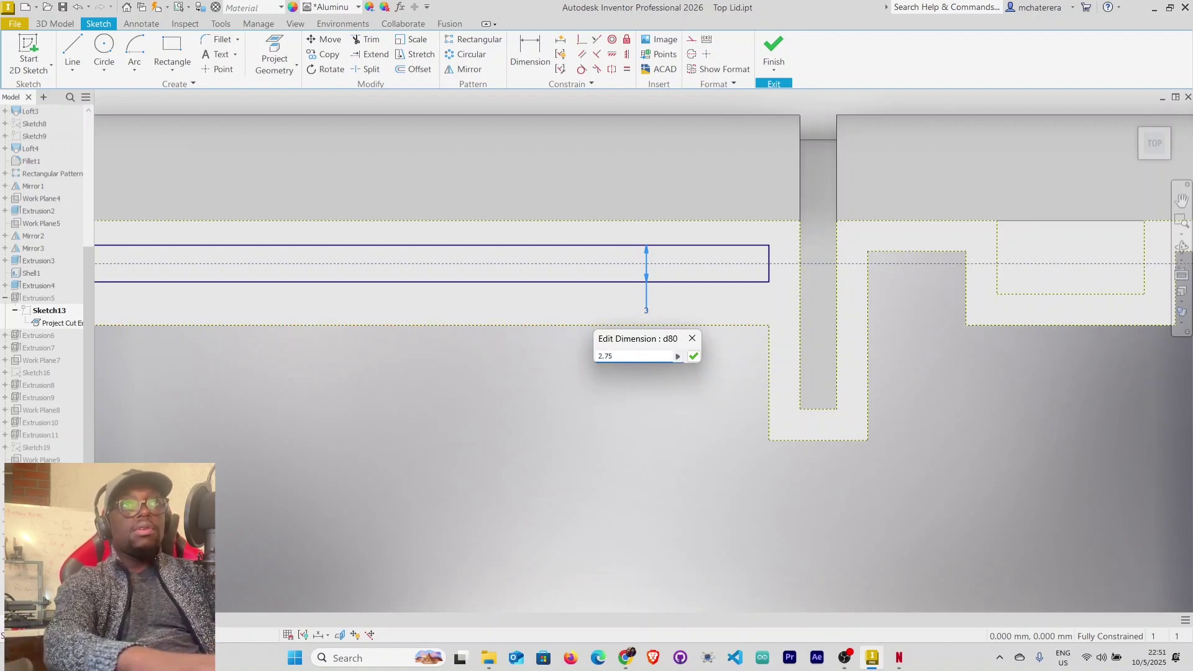
{"action": "key", "text": "Return"}
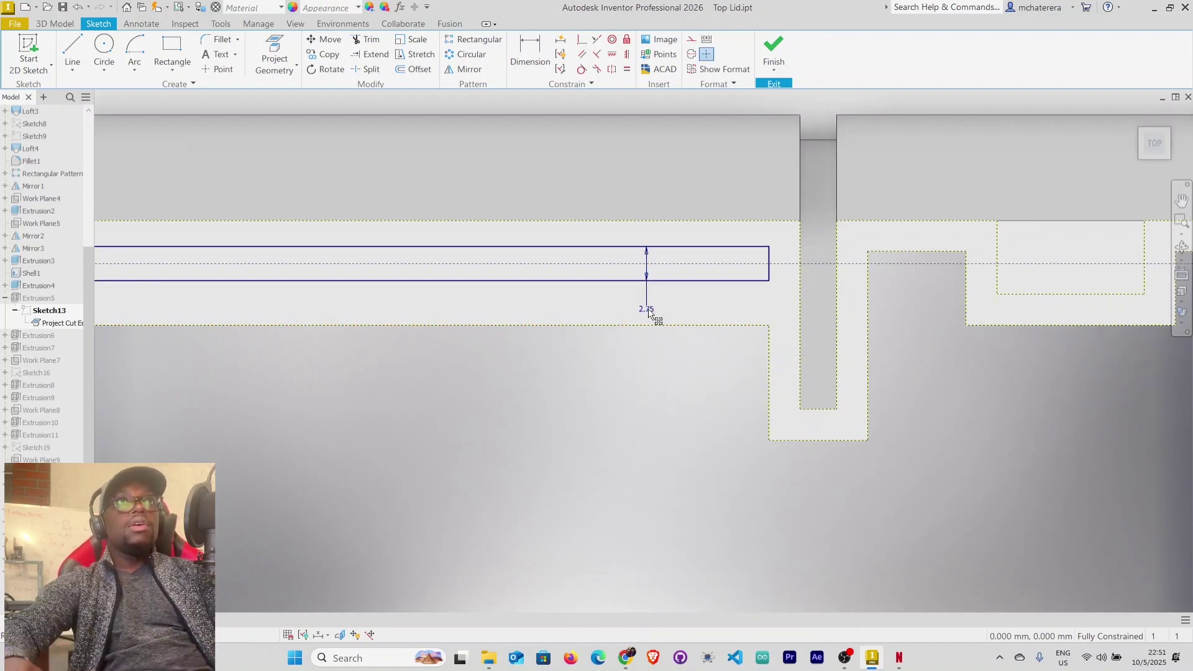
{"action": "left_click", "coordinate": [775, 48]}
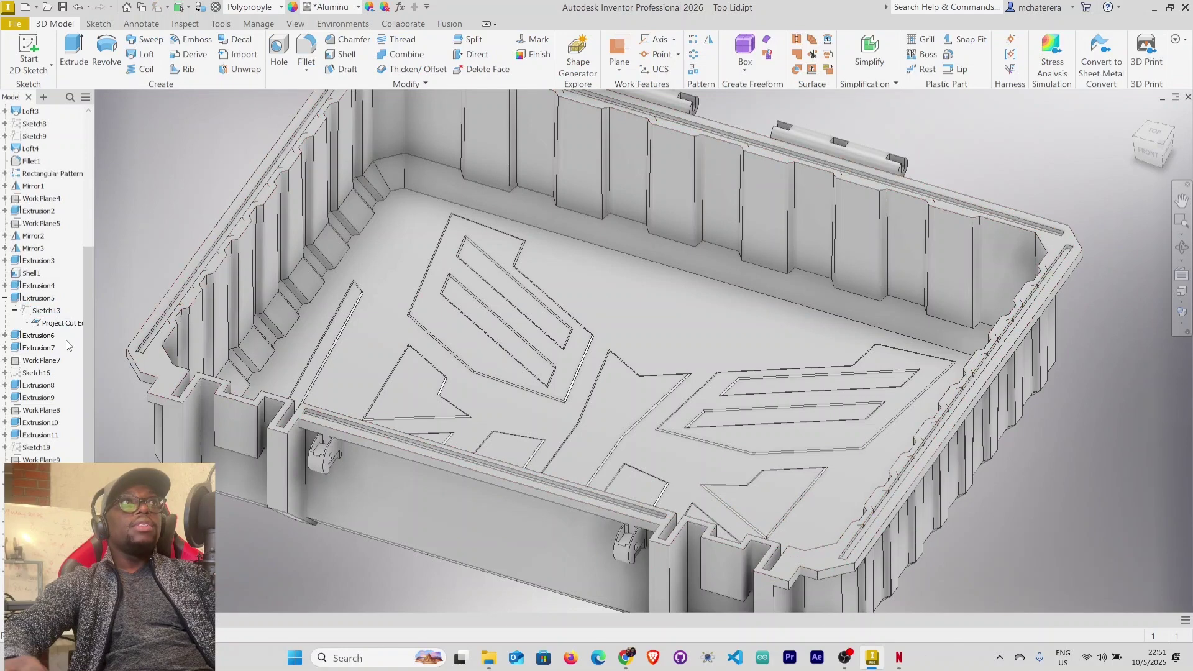
Edit the rim groove feature Extrusion5 and change its Boolean operation from cut to join.
{"action": "right_click", "coordinate": [36, 304]}
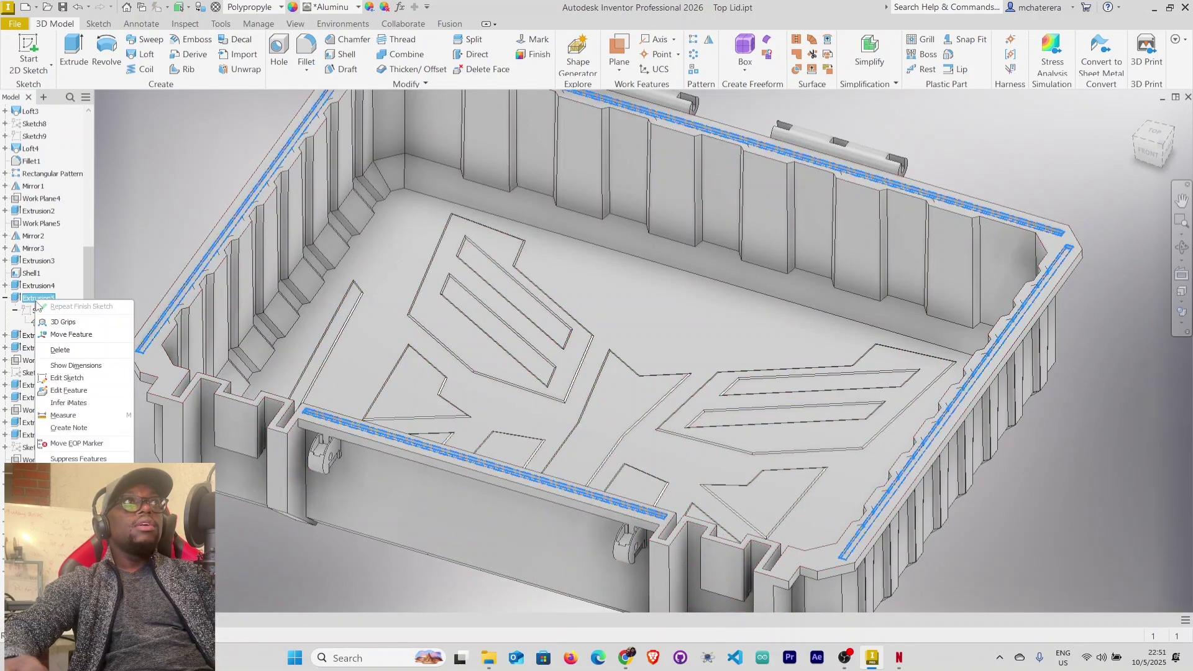
{"action": "left_click", "coordinate": [77, 391]}
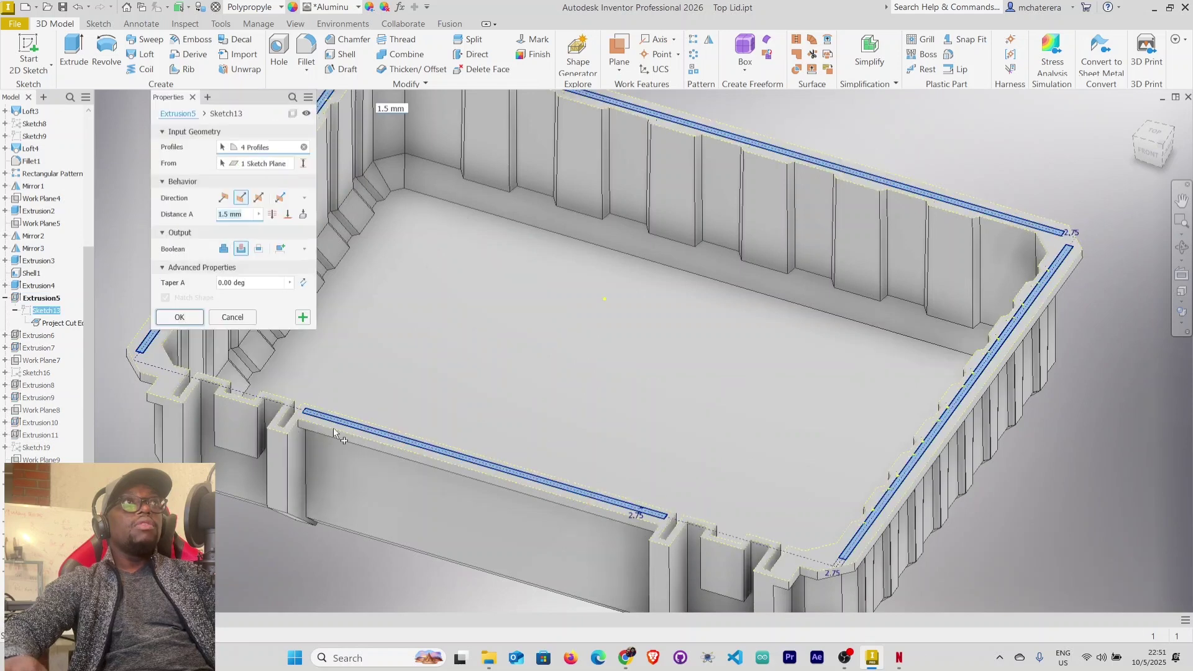
{"action": "middle_click_drag", "start_coordinate": [228, 387], "coordinate": [447, 391]}
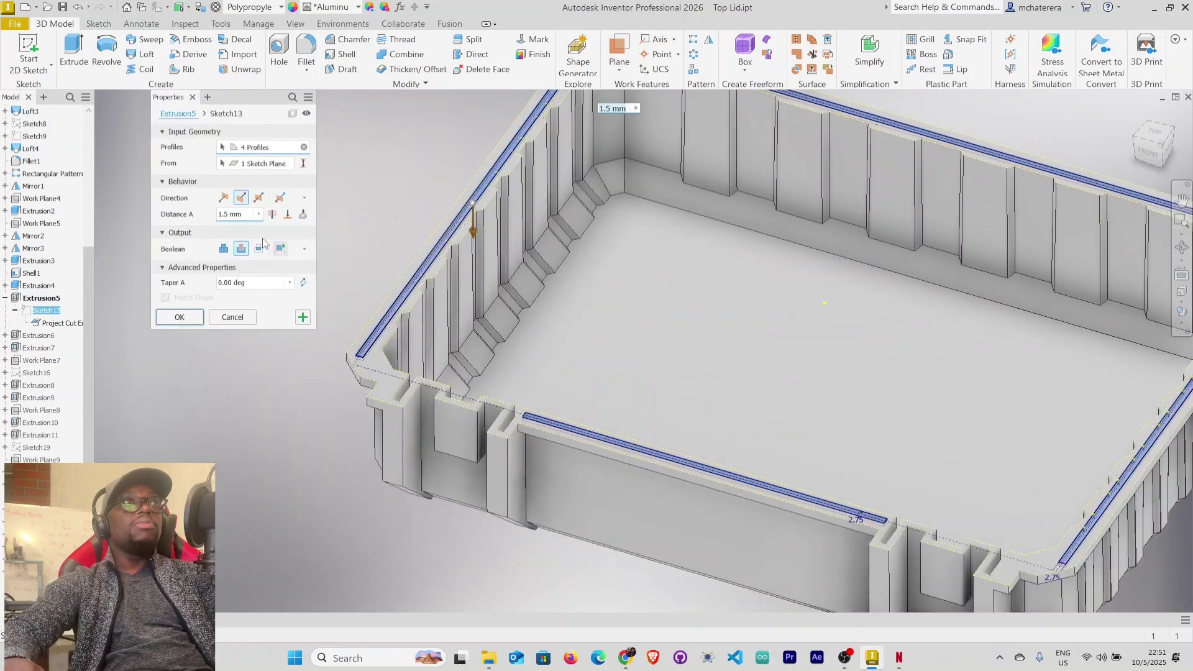
{"action": "left_click", "coordinate": [223, 248]}
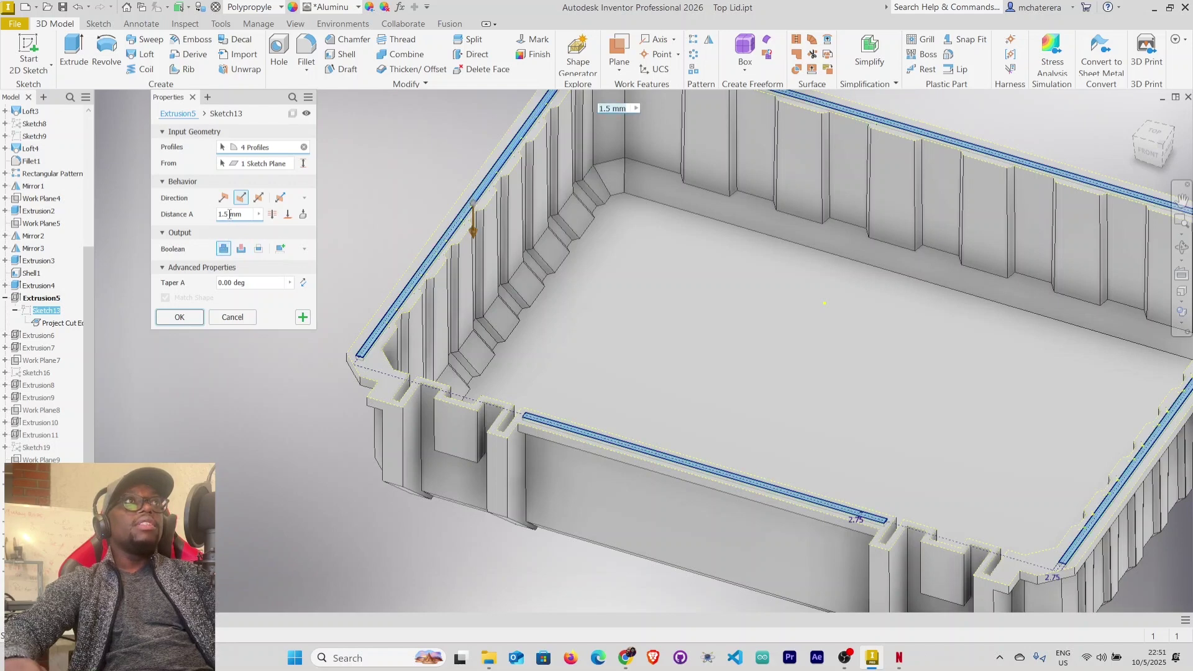
Set the Extrusion5 distance to 3 mm and apply the feature edit.
{"action": "left_click", "coordinate": [229, 214]}
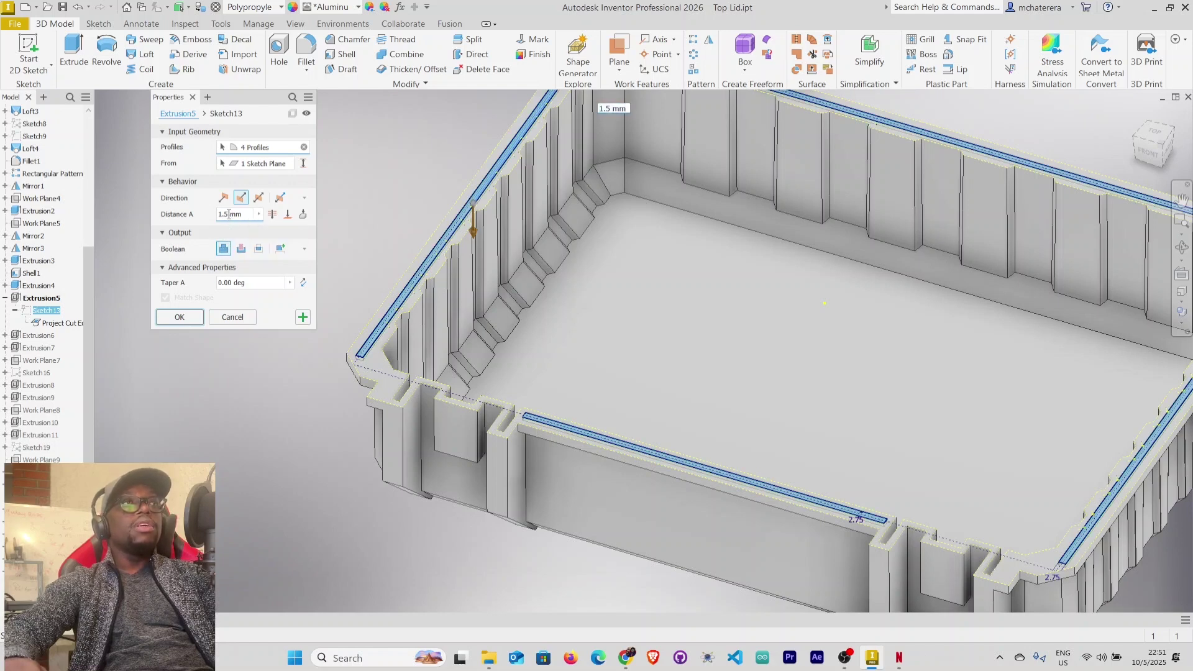
{"action": "key", "text": "BackSpace"}
{"action": "key", "text": "BackSpace"}
{"action": "key", "text": "BackSpace"}
{"action": "type", "text": "3"}
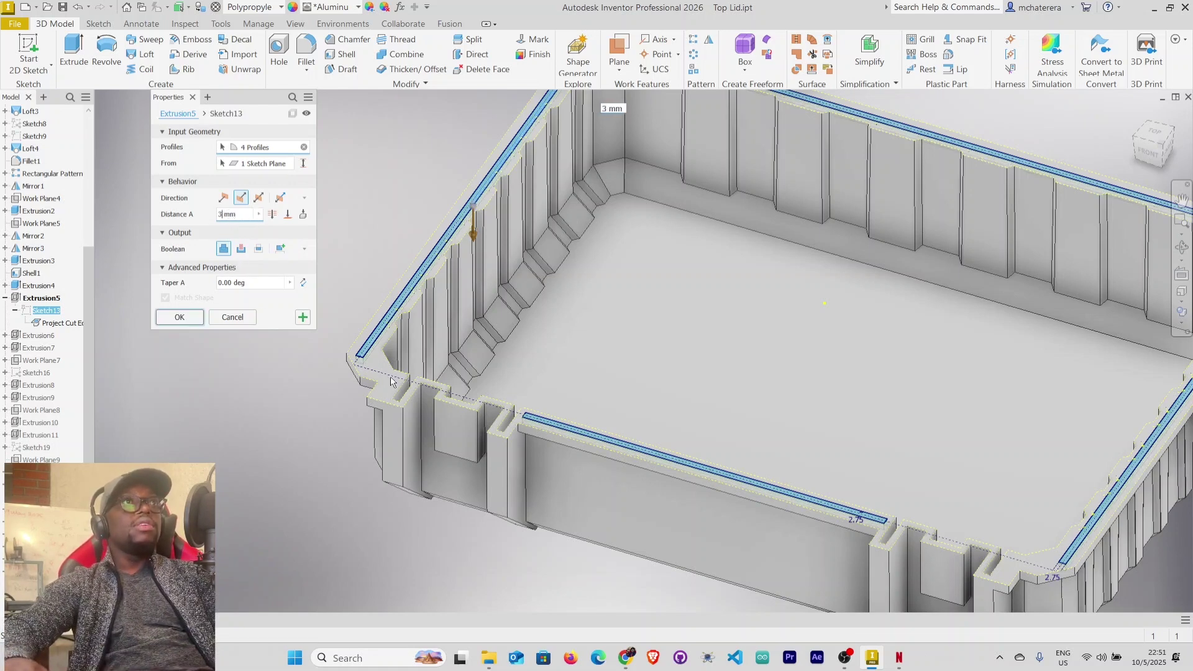
{"action": "scroll", "coordinate": [390, 381], "scroll_direction": "up", "scroll_amount": 3}
{"action": "scroll", "coordinate": [379, 373], "scroll_direction": "up", "scroll_amount": 3}
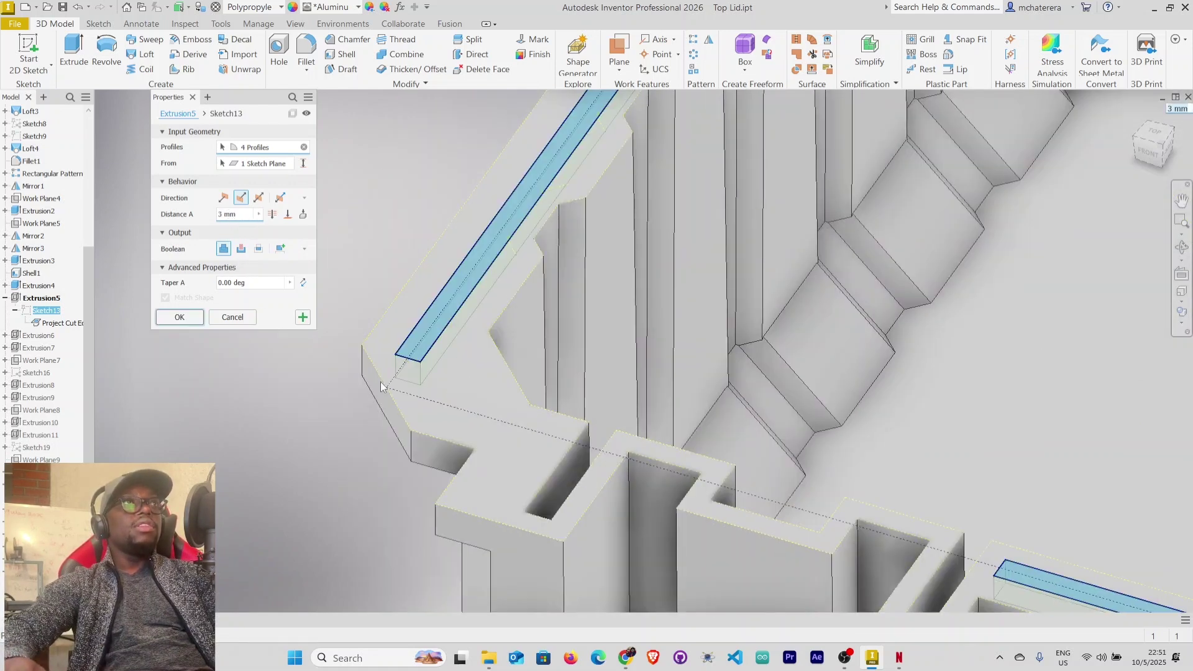
{"action": "left_click", "coordinate": [185, 318]}
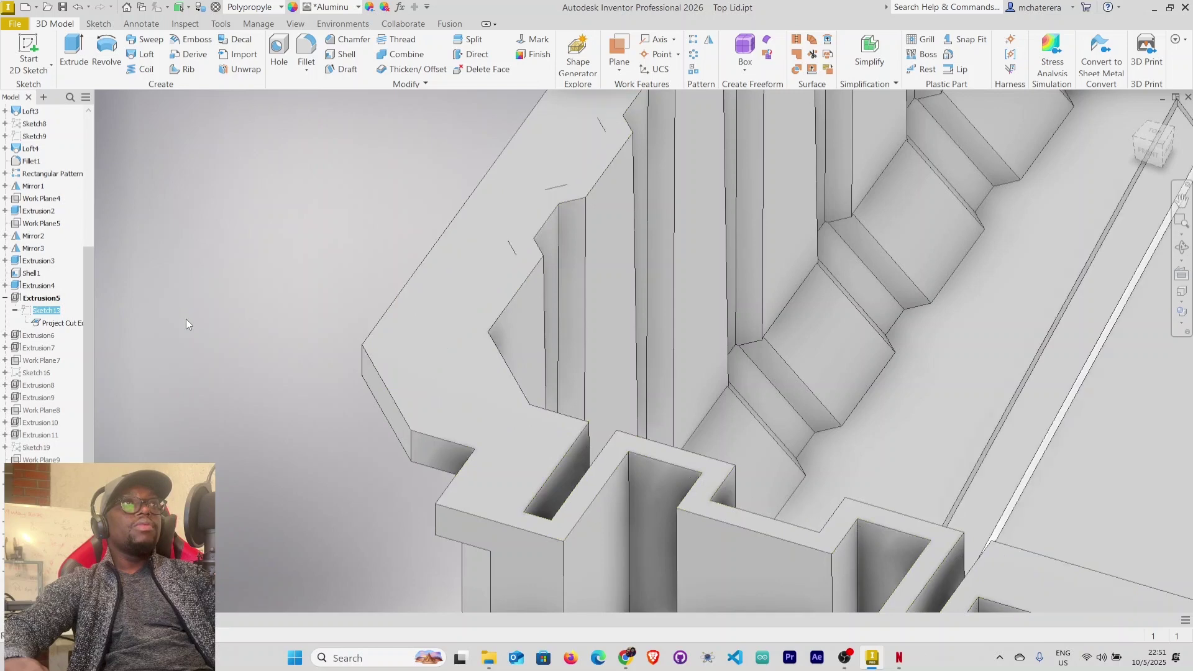
Make Sketch13, the rim rectangles sketch under Extrusion5, visible for reuse.
{"action": "scroll", "coordinate": [400, 393], "scroll_direction": "up", "scroll_amount": 10}
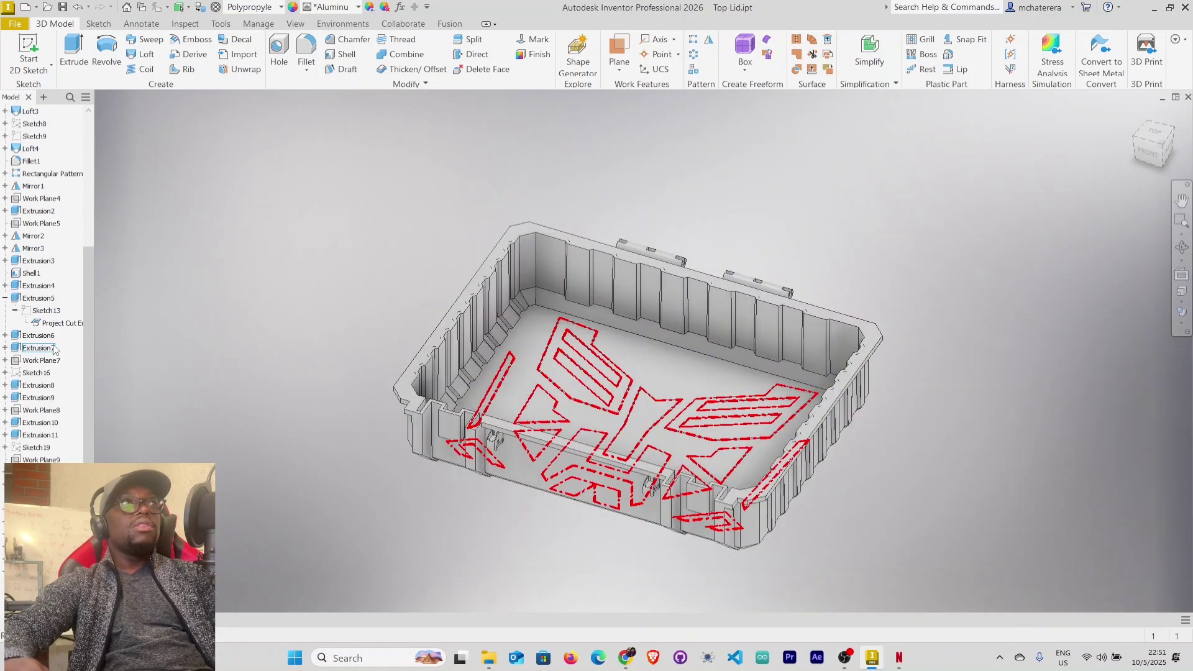
{"action": "right_click", "coordinate": [54, 315]}
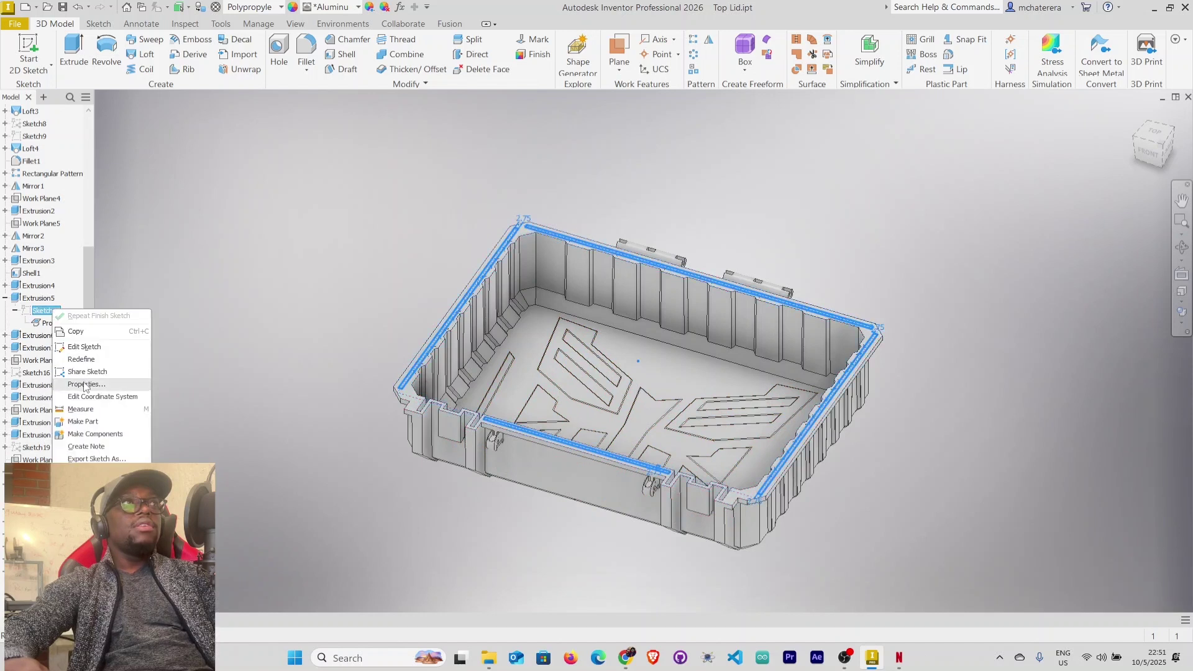
{"action": "left_click", "coordinate": [45, 314]}
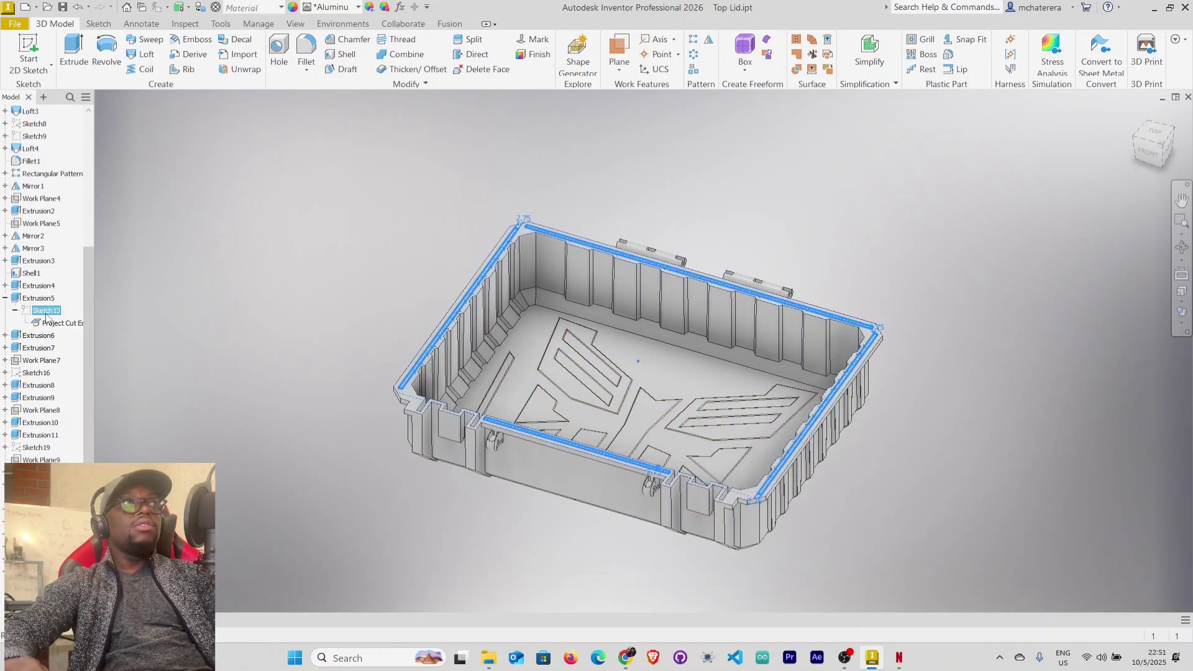
{"action": "right_click", "coordinate": [45, 315]}
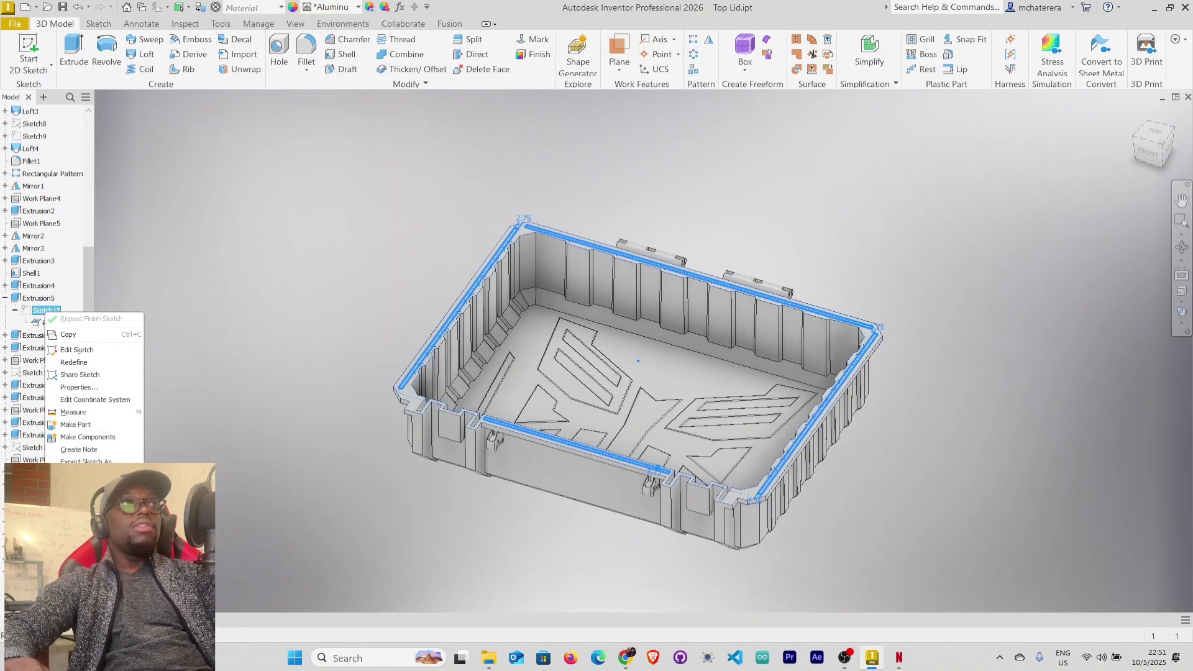
{"action": "left_click", "coordinate": [486, 437]}
{"action": "scroll", "coordinate": [479, 426], "scroll_direction": "up", "scroll_amount": 5}
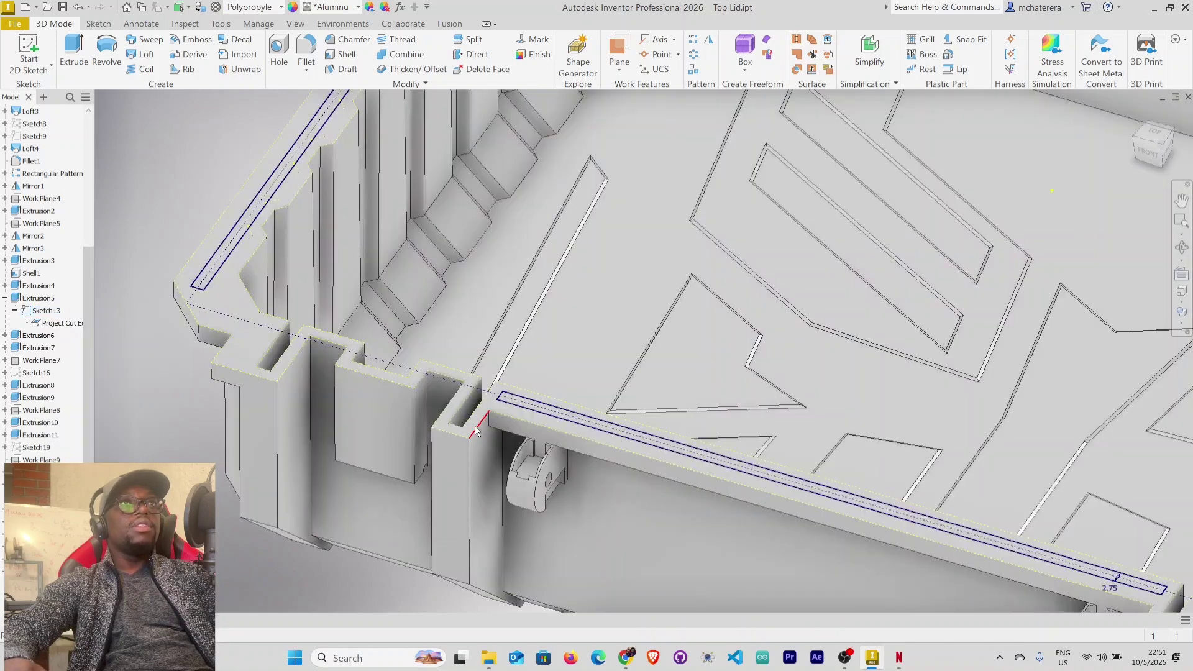
{"action": "scroll", "coordinate": [474, 426], "scroll_direction": "down", "scroll_amount": 4}
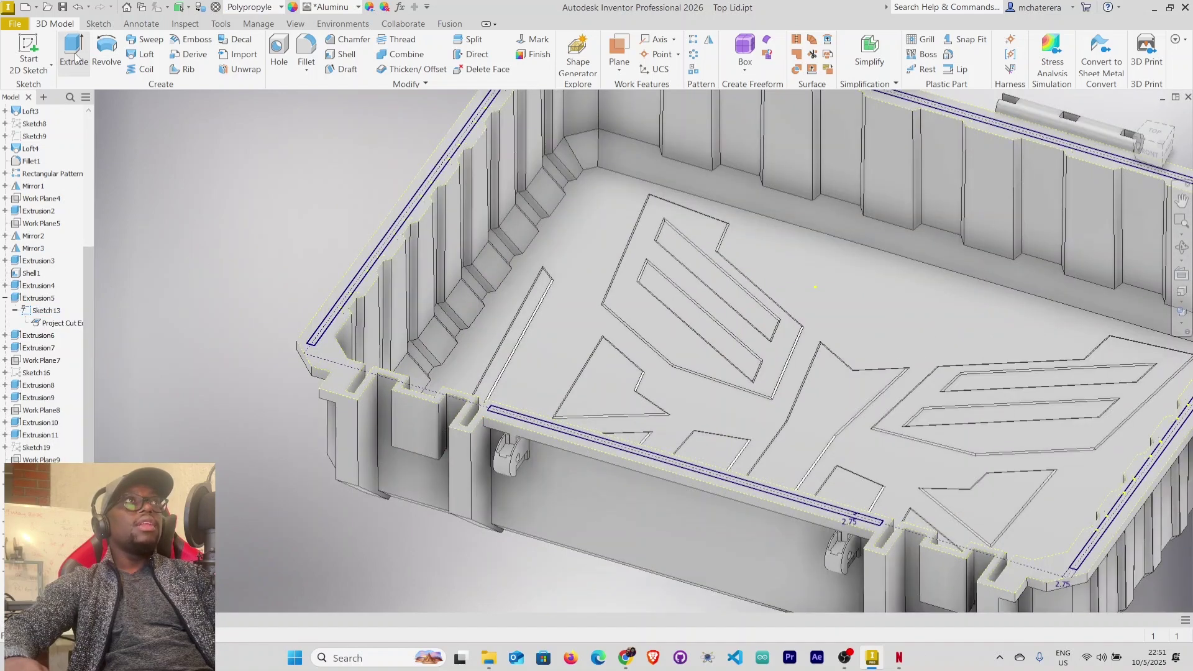
Extrude all four rim rectangles of Sketch13 upward by 1.5 mm, joined to the lid body.
{"action": "key", "text": "e"}
{"action": "scroll", "coordinate": [459, 513], "scroll_direction": "down", "scroll_amount": 5}
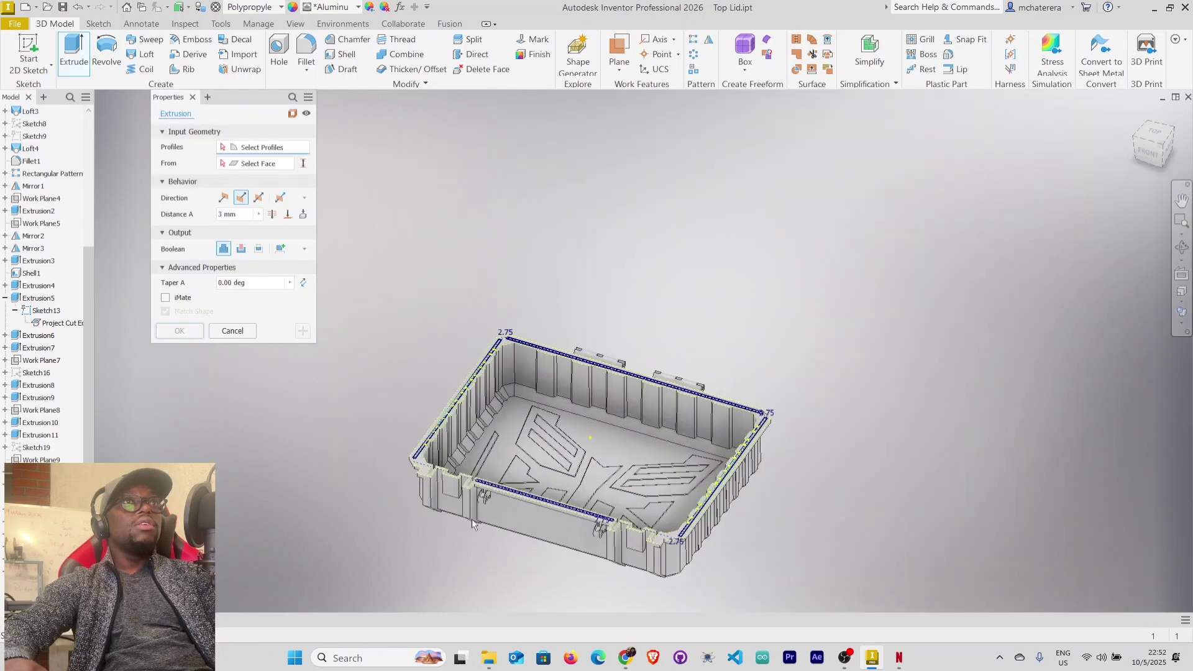
{"action": "middle_click_drag", "start_coordinate": [505, 564], "coordinate": [669, 404], "text": "shift"}
{"action": "mouse_move", "coordinate": [442, 189]}
{"action": "left_mouse_down"}
{"action": "mouse_move", "coordinate": [1025, 279]}
{"action": "mouse_move", "coordinate": [1039, 503]}
{"action": "left_mouse_up"}
{"action": "scroll", "coordinate": [497, 378], "scroll_direction": "down", "scroll_amount": 3}
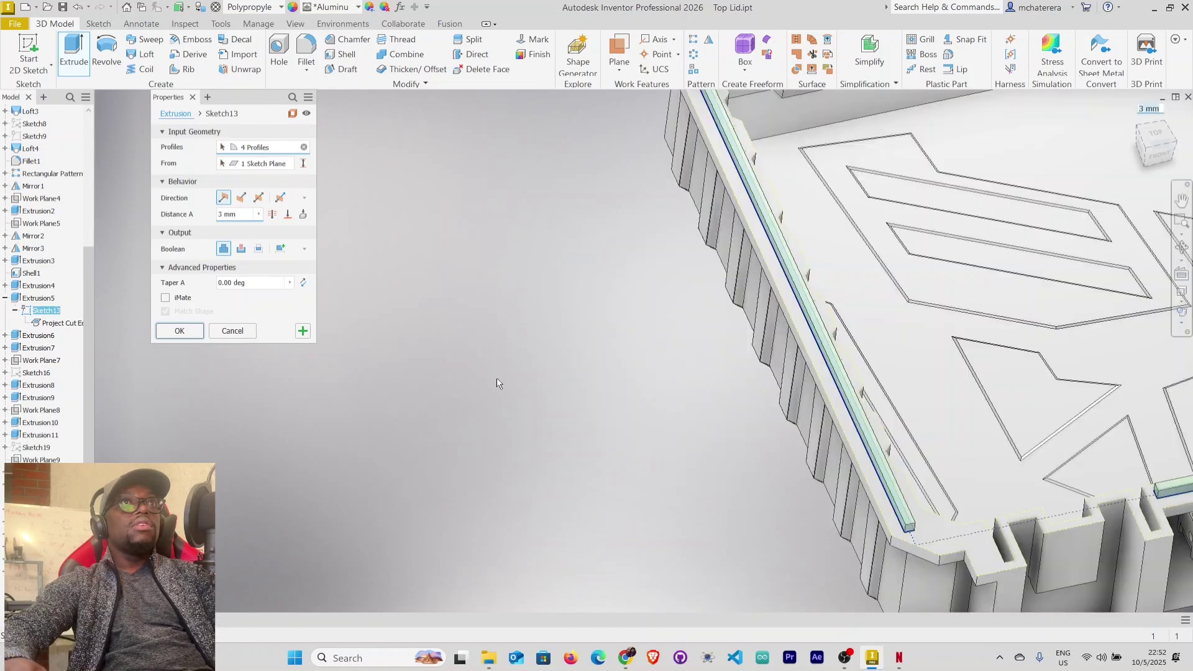
{"action": "scroll", "coordinate": [646, 403], "scroll_direction": "down", "scroll_amount": 2}
{"action": "scroll", "coordinate": [488, 418], "scroll_direction": "up", "scroll_amount": 5}
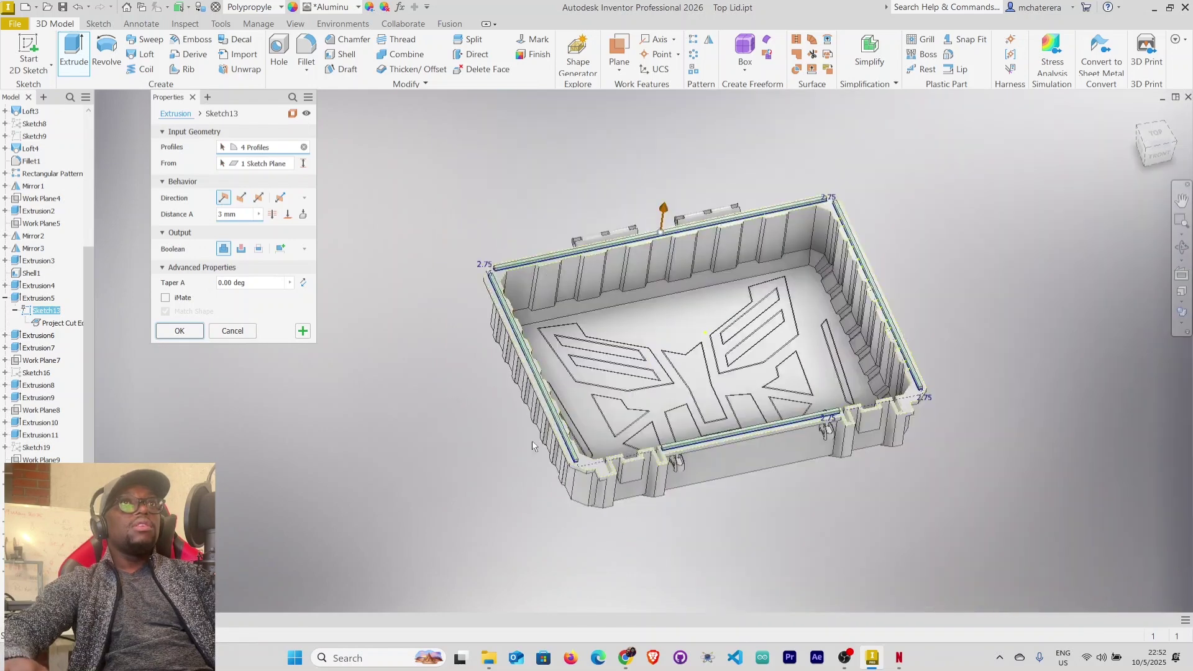
{"action": "middle_click_drag", "start_coordinate": [698, 489], "coordinate": [642, 456], "text": "shift"}
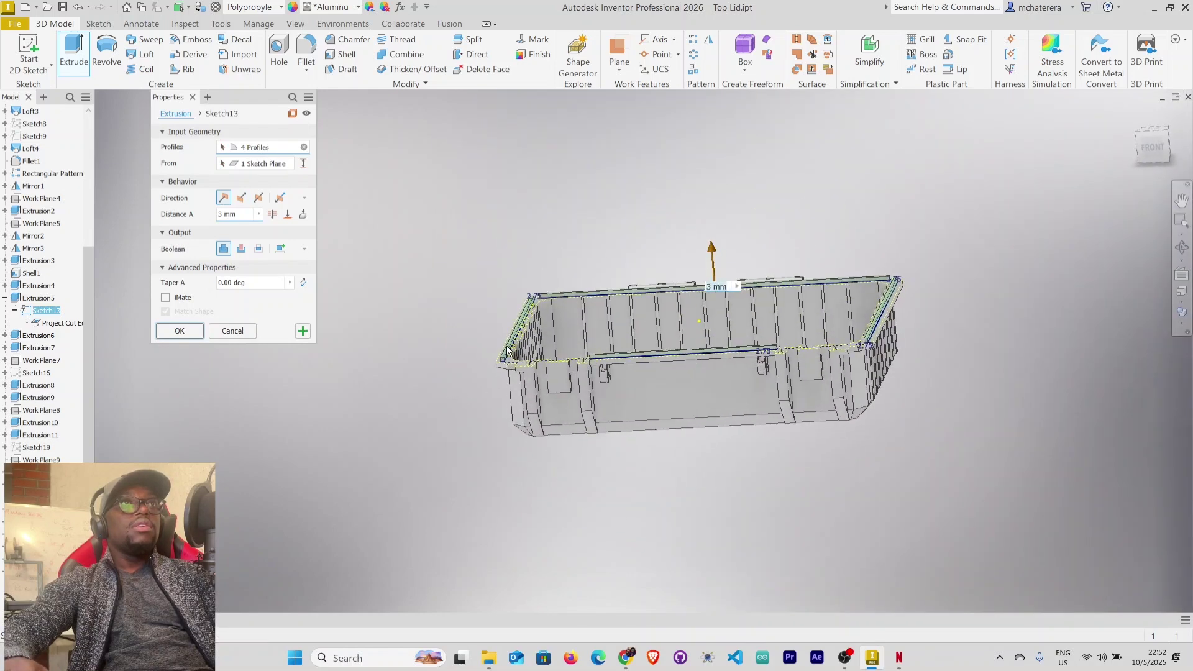
{"action": "scroll", "coordinate": [505, 362], "scroll_direction": "down", "scroll_amount": 5}
{"action": "scroll", "coordinate": [505, 367], "scroll_direction": "down", "scroll_amount": 3}
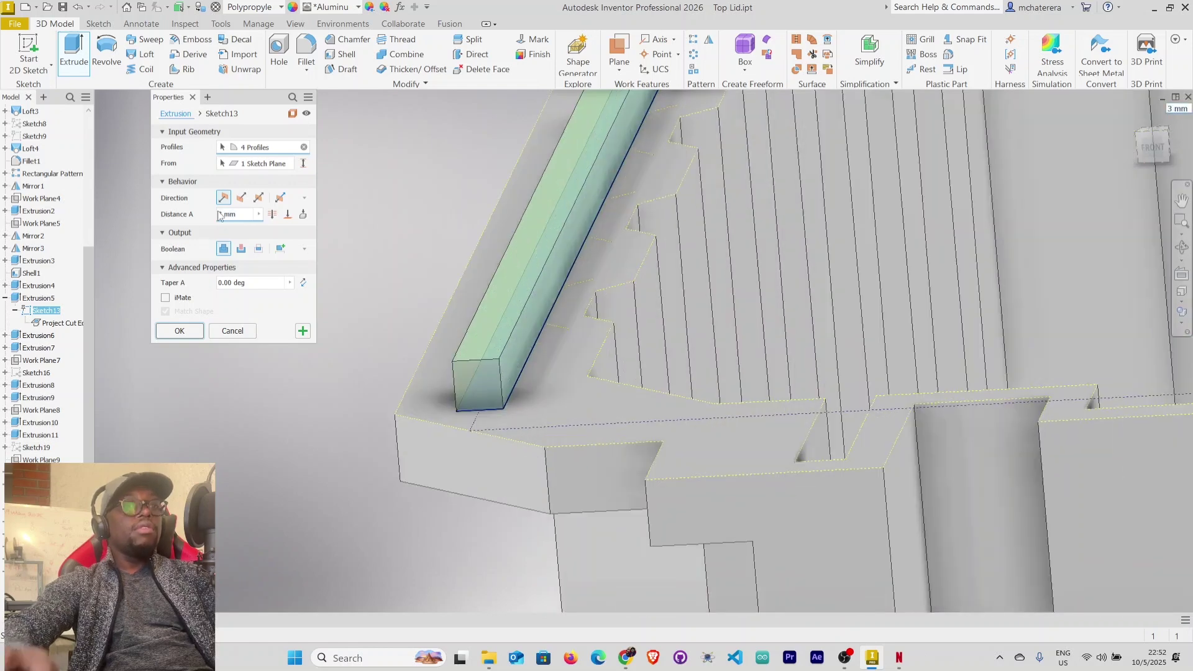
{"action": "type", "text": "1."}
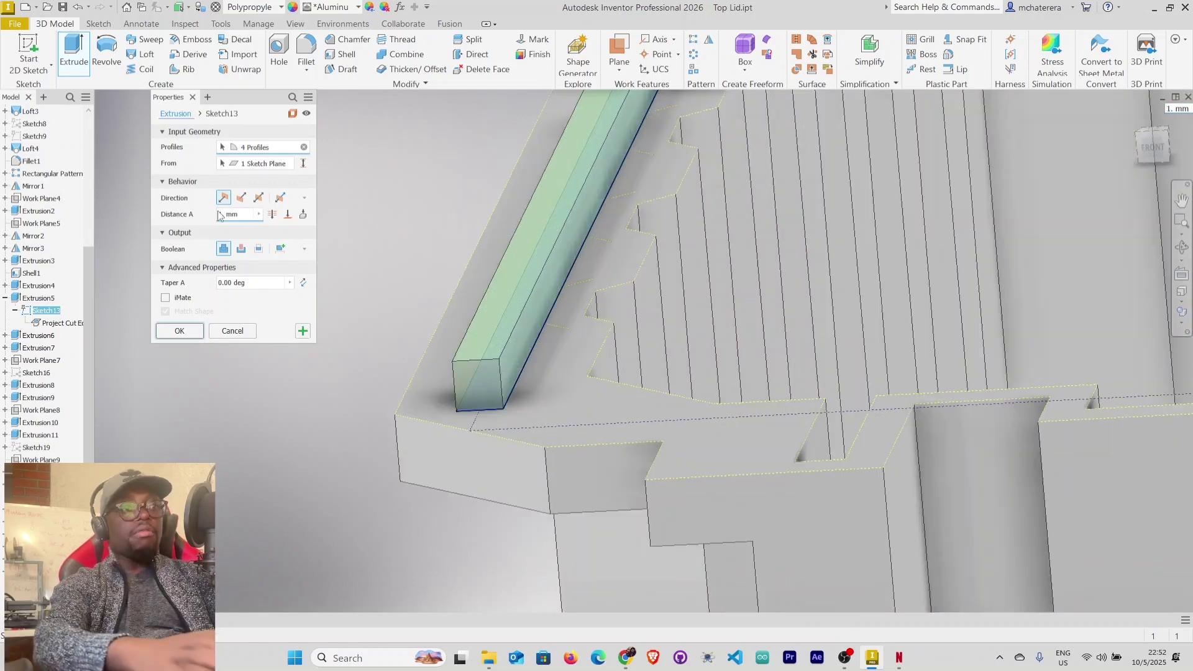
{"action": "type", "text": "5"}
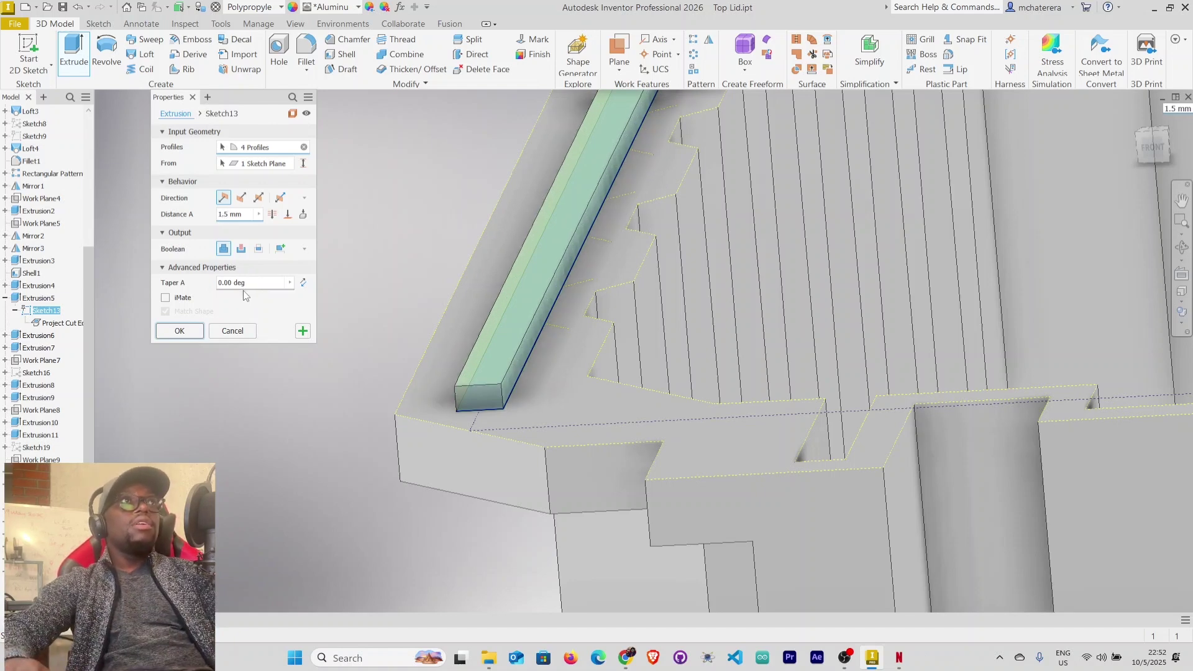
{"action": "left_click", "coordinate": [192, 334]}
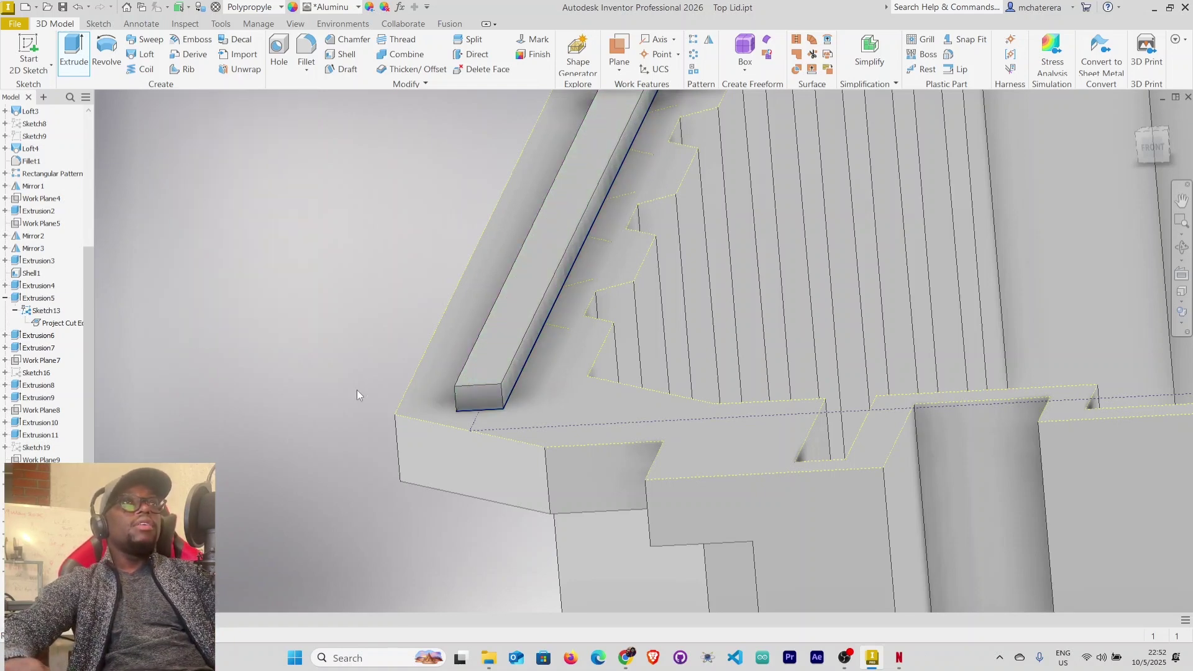
Hide Sketch13 and collapse all expanded nodes in the model tree.
{"action": "scroll", "coordinate": [518, 442], "scroll_direction": "down", "scroll_amount": 6}
{"action": "scroll", "coordinate": [641, 439], "scroll_direction": "down", "scroll_amount": 3}
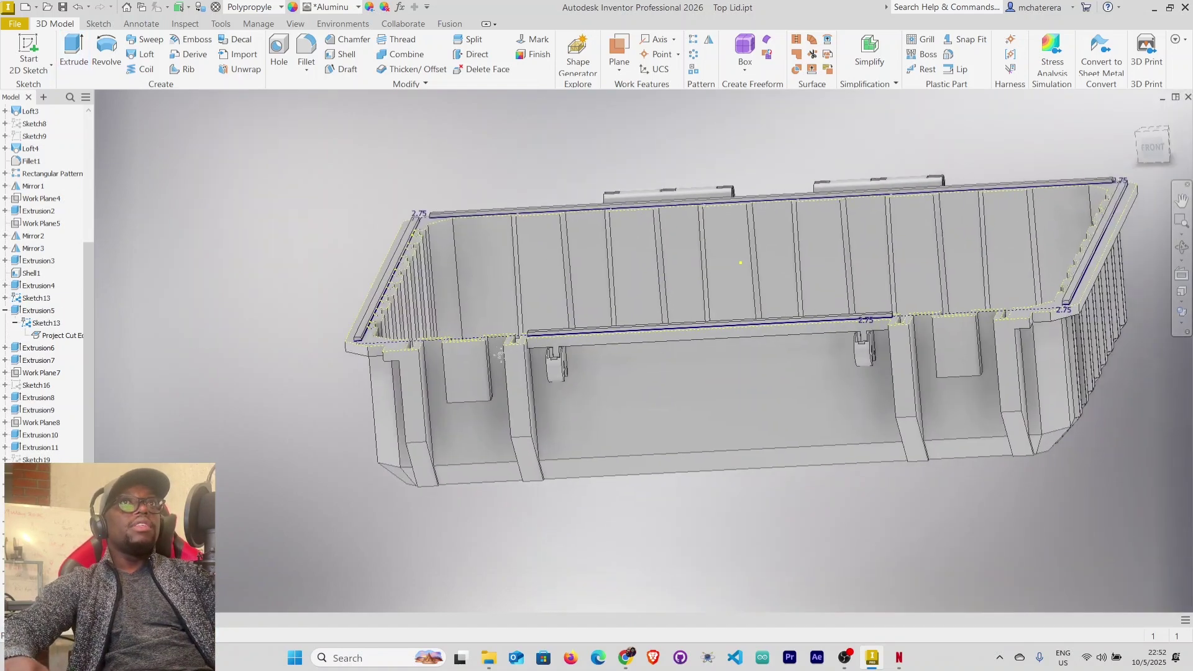
{"action": "right_click", "coordinate": [54, 321]}
{"action": "left_click", "coordinate": [77, 475]}
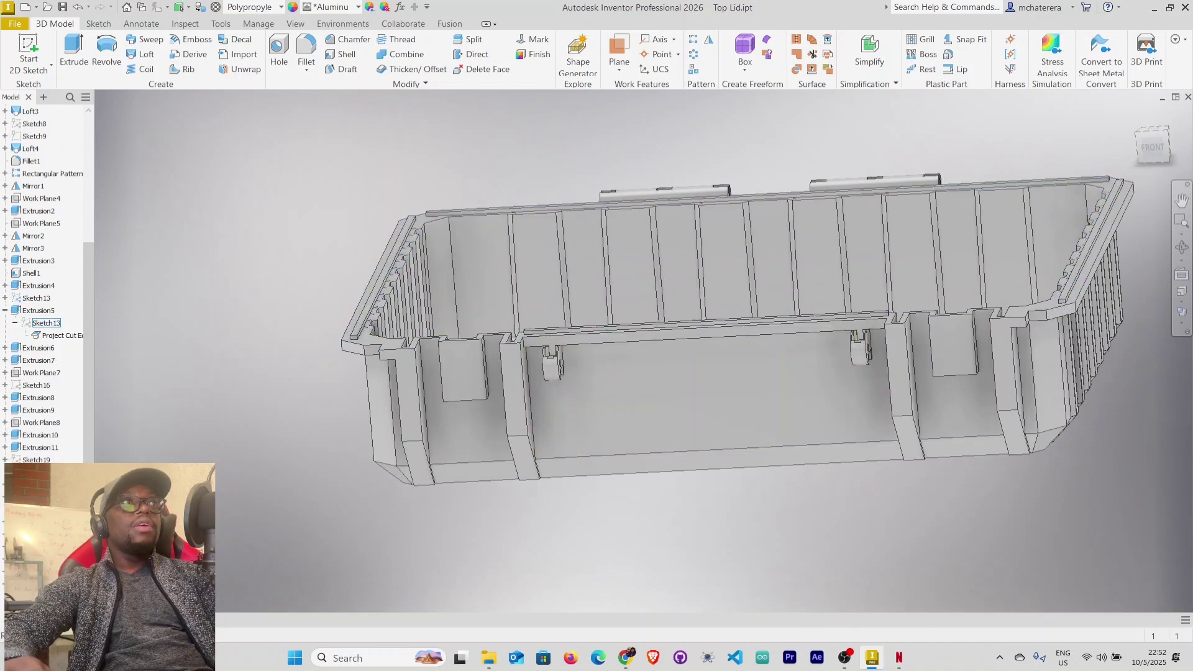
{"action": "right_click", "coordinate": [50, 152]}
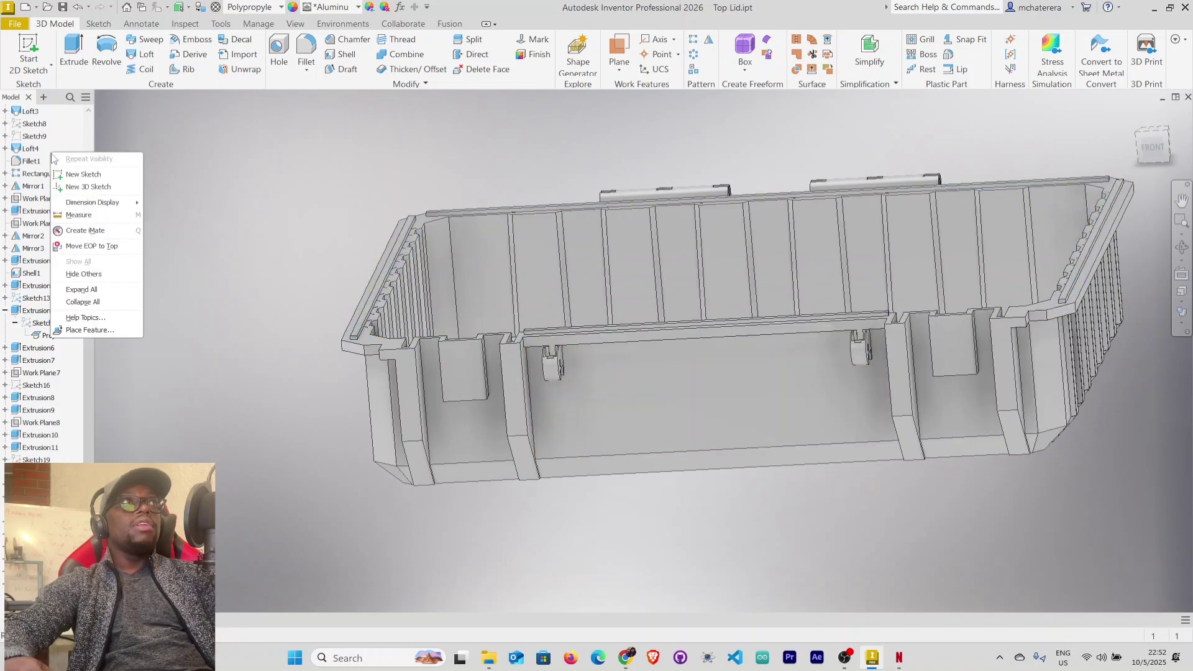
{"action": "left_click", "coordinate": [81, 303]}
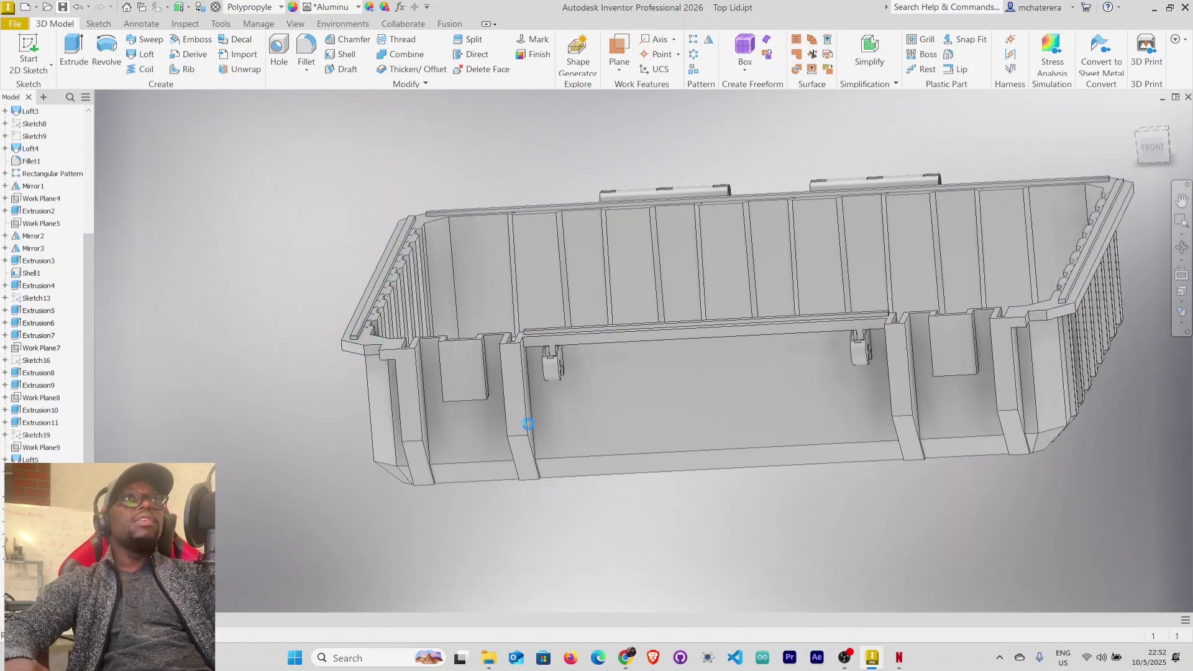
Create a new assembly file from the metric Standard (mm).iam template.
{"action": "middle_click_drag", "start_coordinate": [1058, 425], "coordinate": [921, 435]}
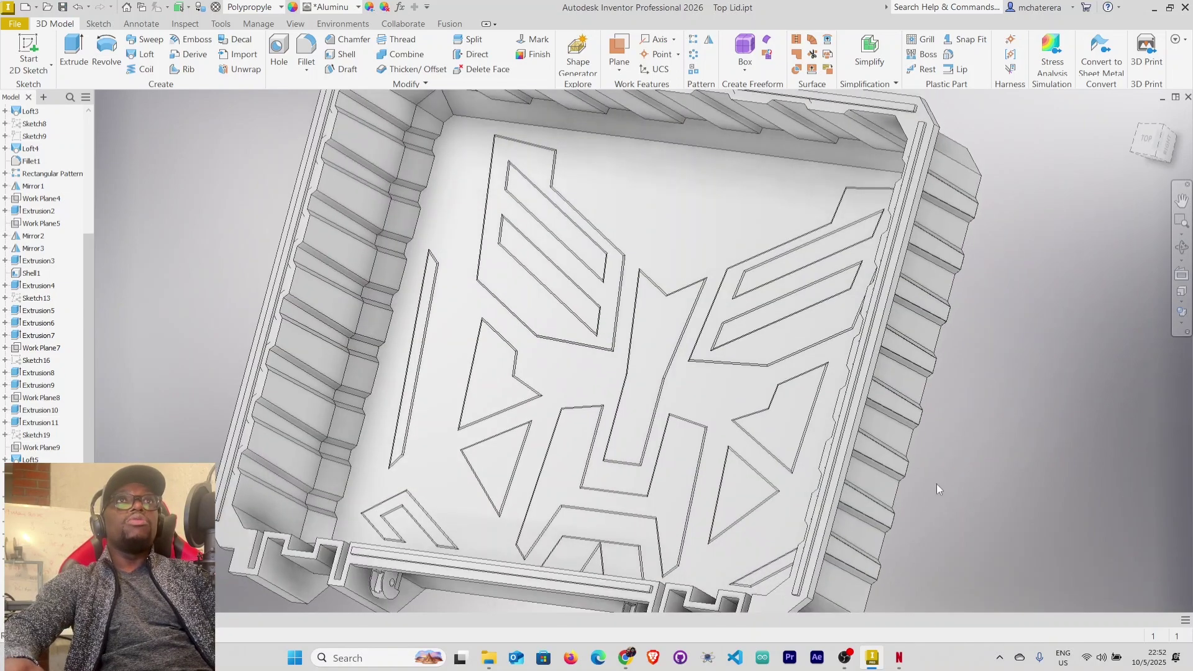
{"action": "middle_click_drag", "start_coordinate": [937, 483], "coordinate": [964, 450], "text": "shift"}
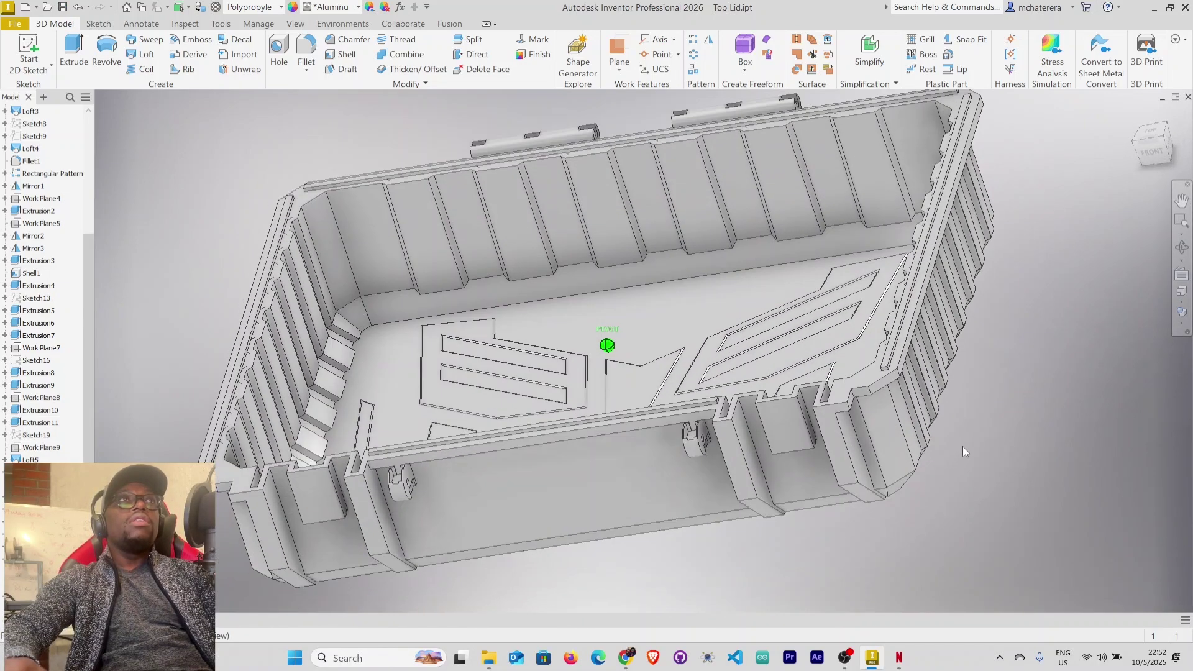
{"action": "left_click", "coordinate": [26, 7]}
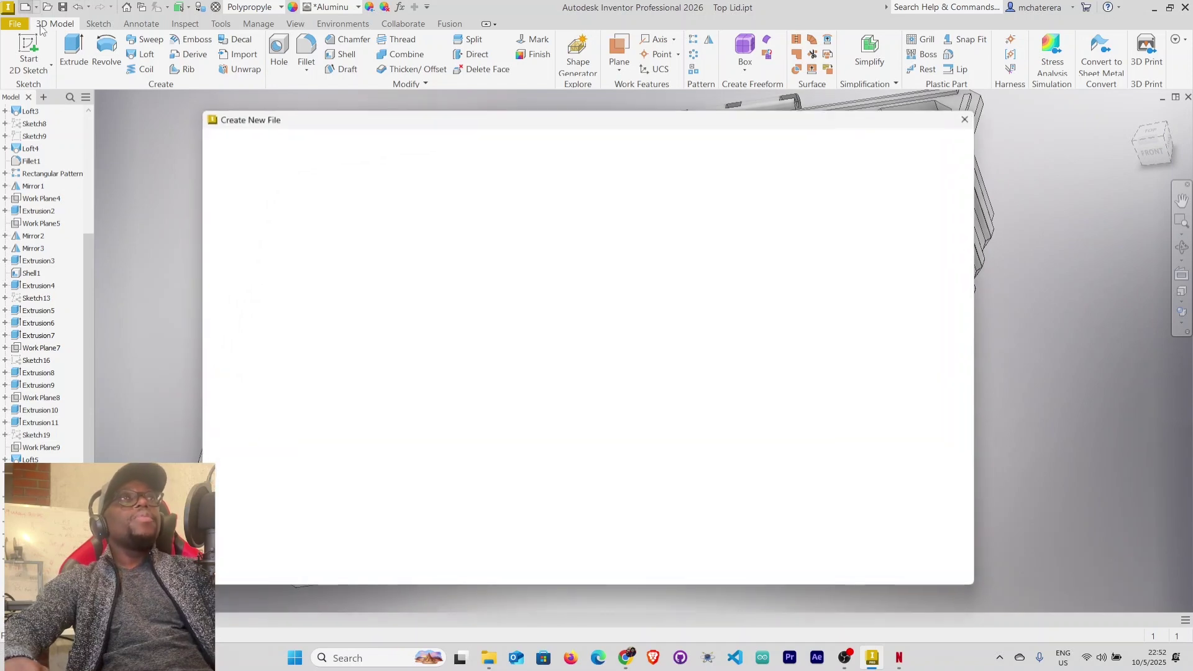
{"action": "left_click", "coordinate": [665, 320]}
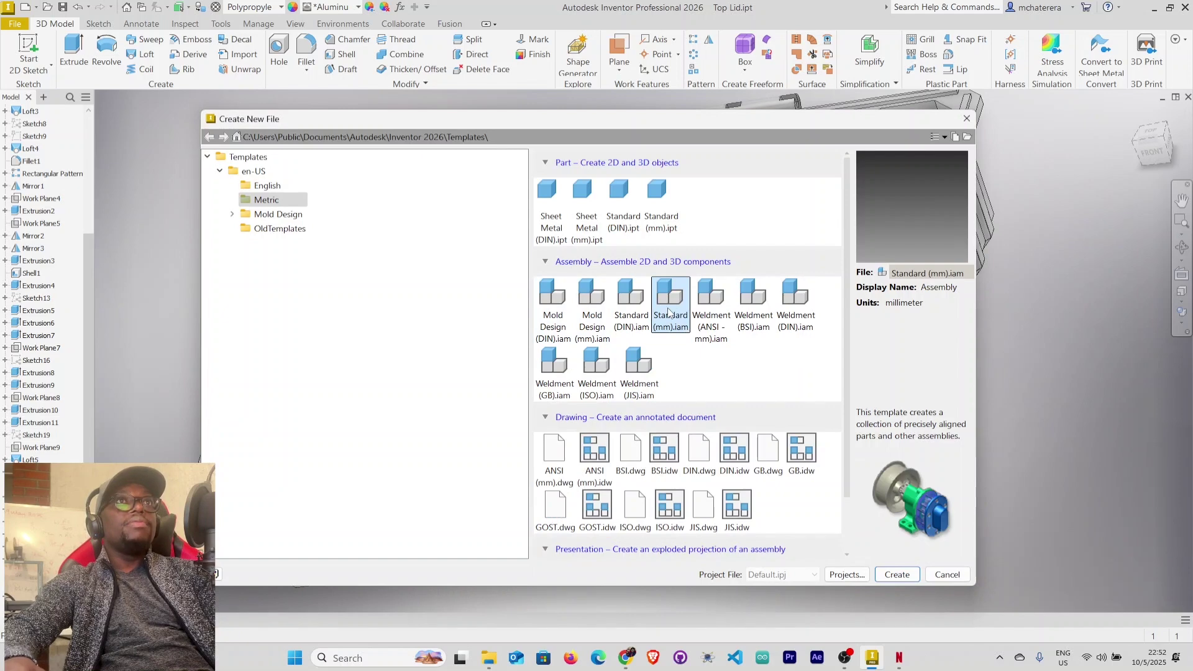
{"action": "double_click", "coordinate": [669, 312]}
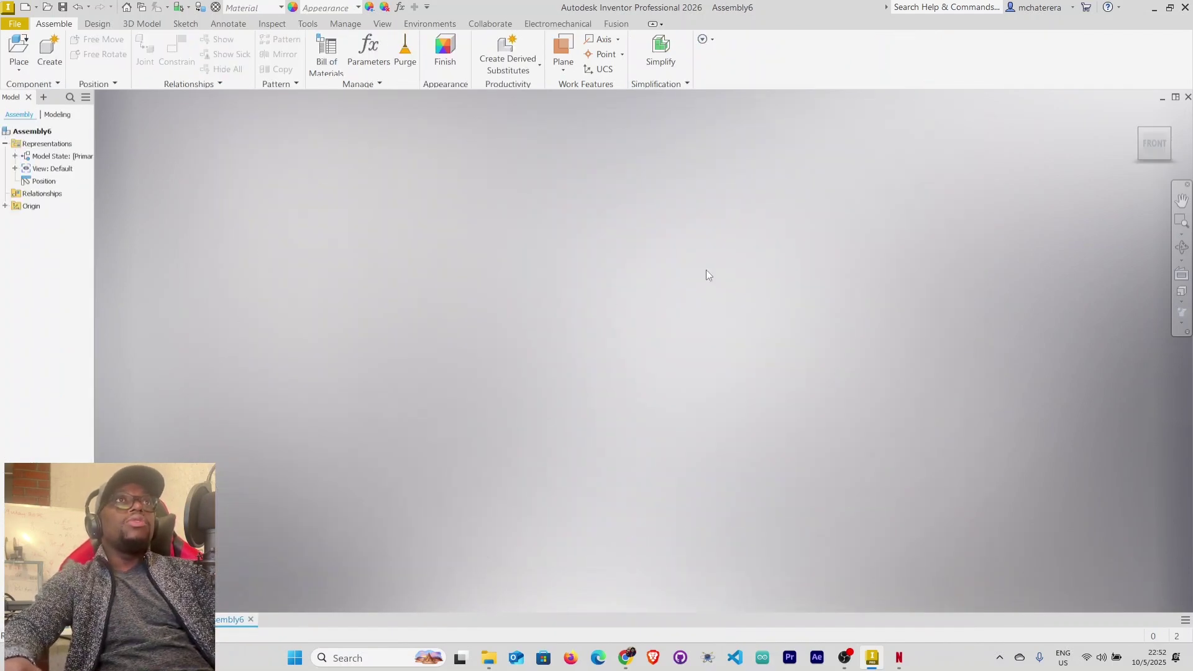
Place one Bottom Lid.ipt from the Autobot Toolbox folder into the assembly, grounded at the origin.
{"action": "right_click", "coordinate": [613, 390]}
{"action": "left_click", "coordinate": [623, 357]}
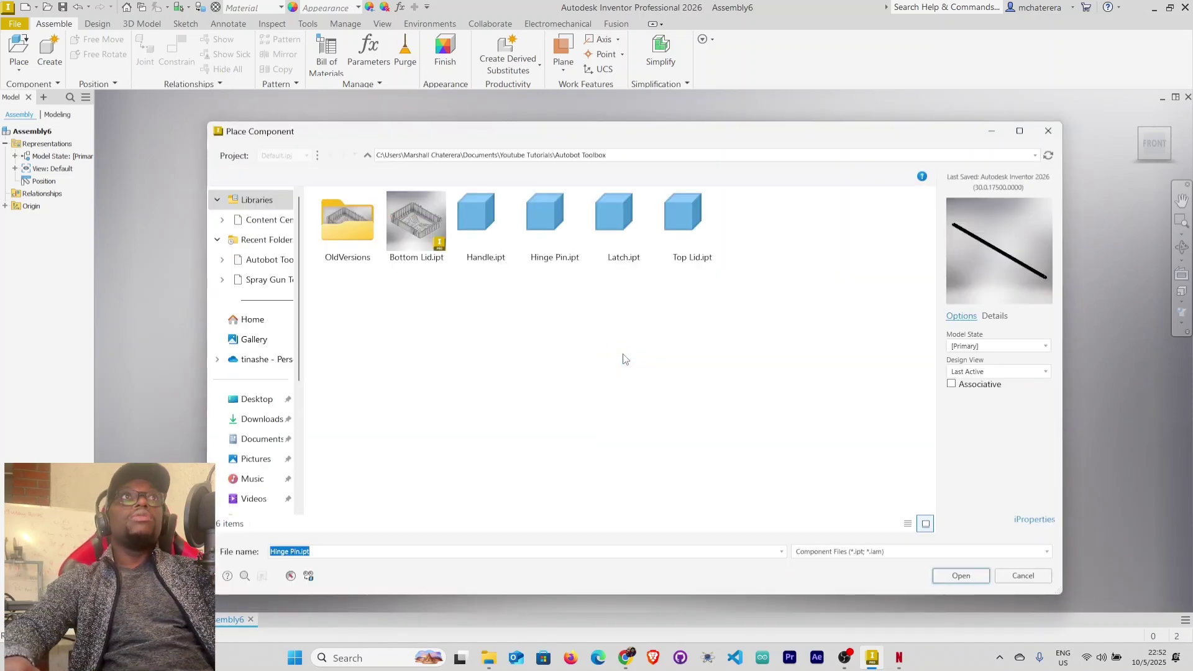
{"action": "left_click", "coordinate": [415, 246]}
{"action": "double_click", "coordinate": [415, 245]}
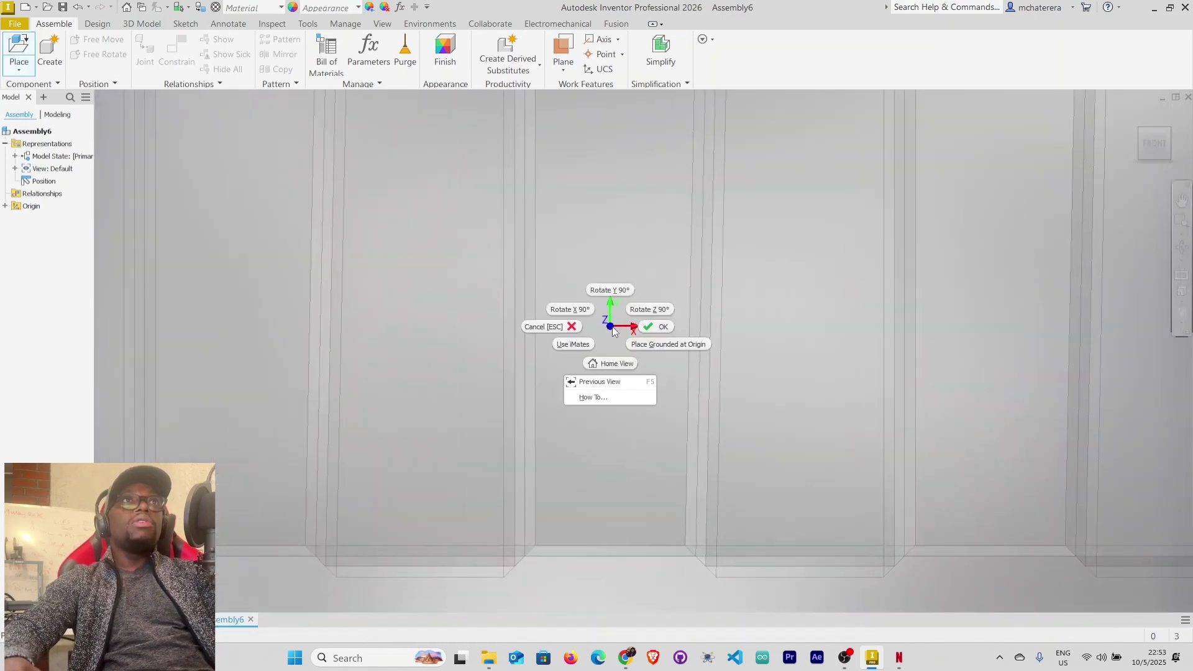
{"action": "left_click", "coordinate": [673, 343]}
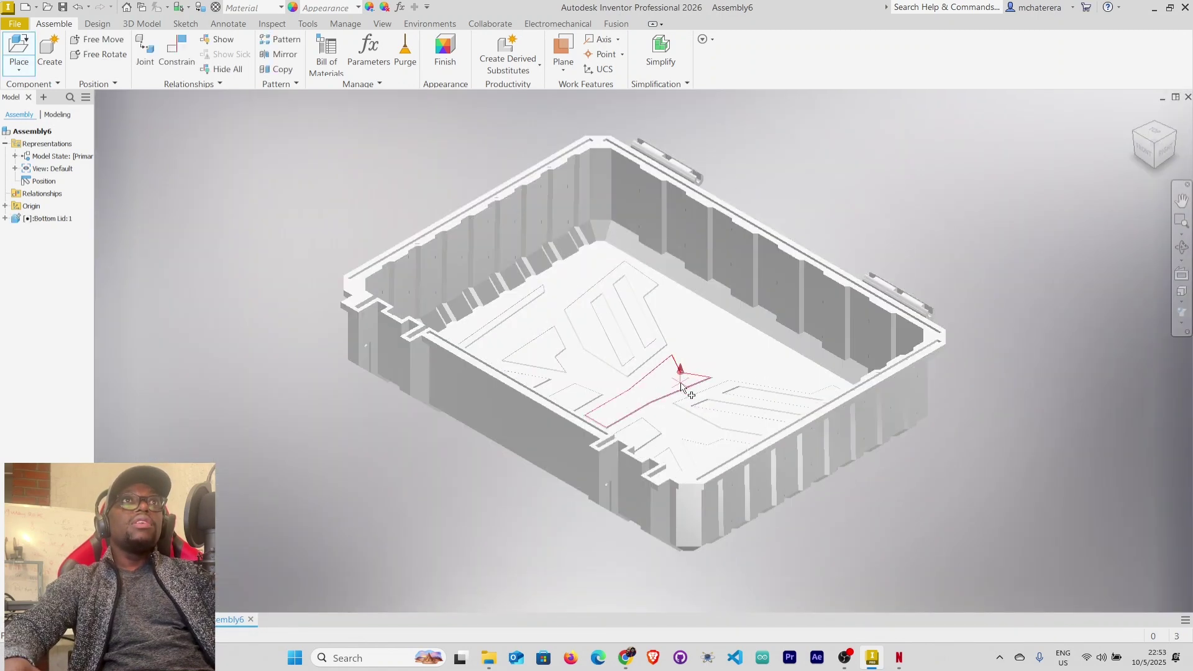
{"action": "key", "text": "Escape"}
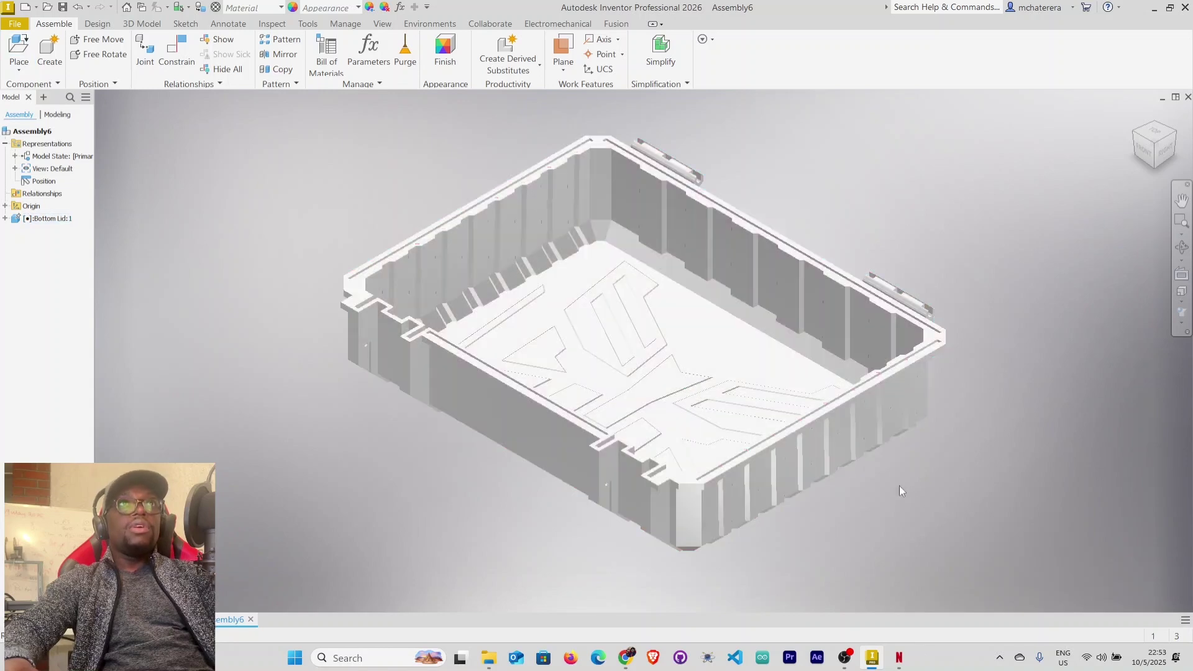
Set the visual style to shaded with visible edges.
{"action": "left_click", "coordinate": [1182, 327]}
{"action": "left_click", "coordinate": [1078, 363]}
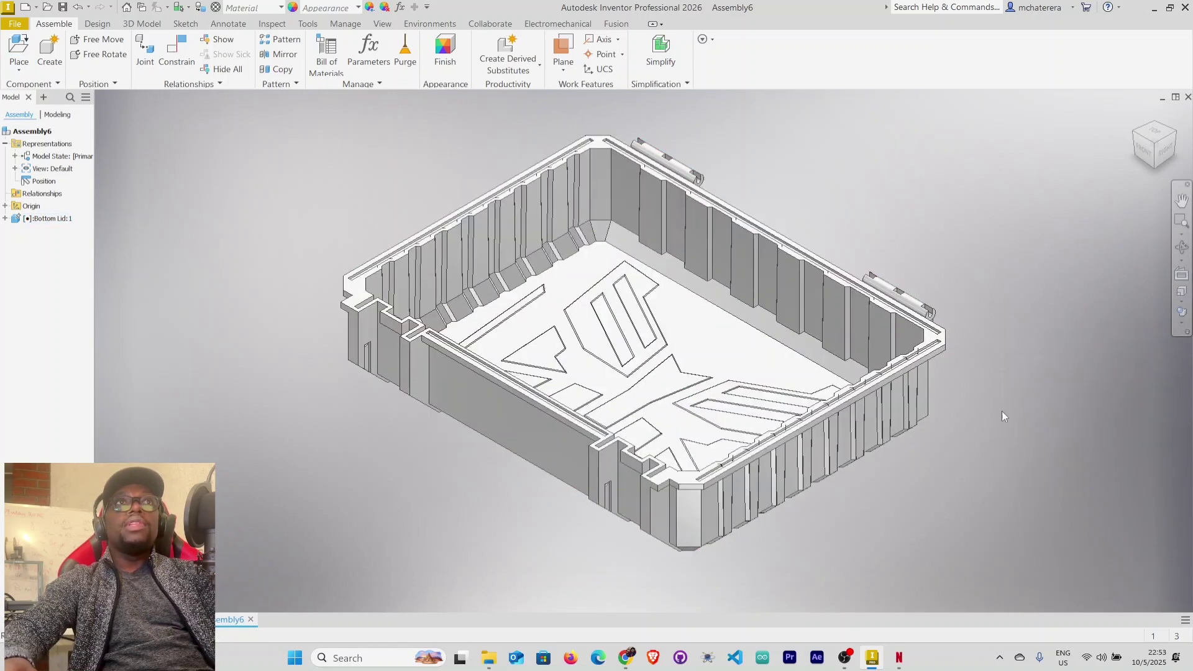
{"action": "middle_click_drag", "start_coordinate": [874, 494], "coordinate": [912, 497], "text": "shift"}
{"action": "middle_click_drag", "start_coordinate": [550, 514], "coordinate": [628, 470]}
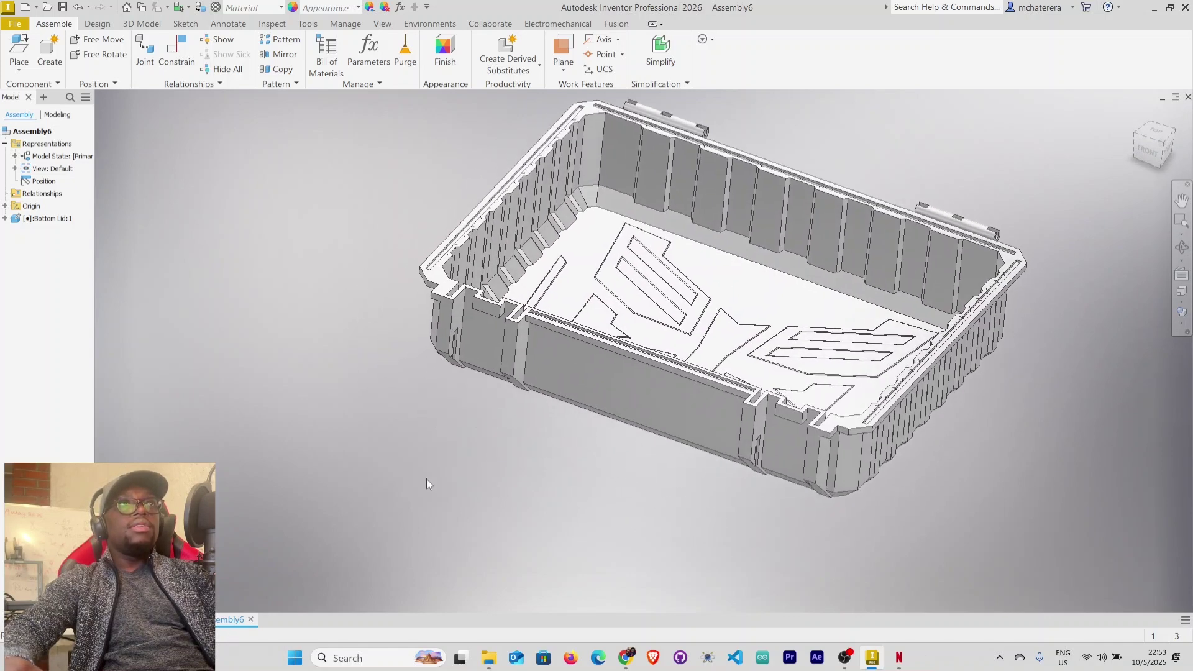
Place two instances of Latch.ipt in the assembly, one near each latch recess at the Bottom Lid's front.
{"action": "right_click", "coordinate": [328, 464]}
{"action": "left_click", "coordinate": [338, 427]}
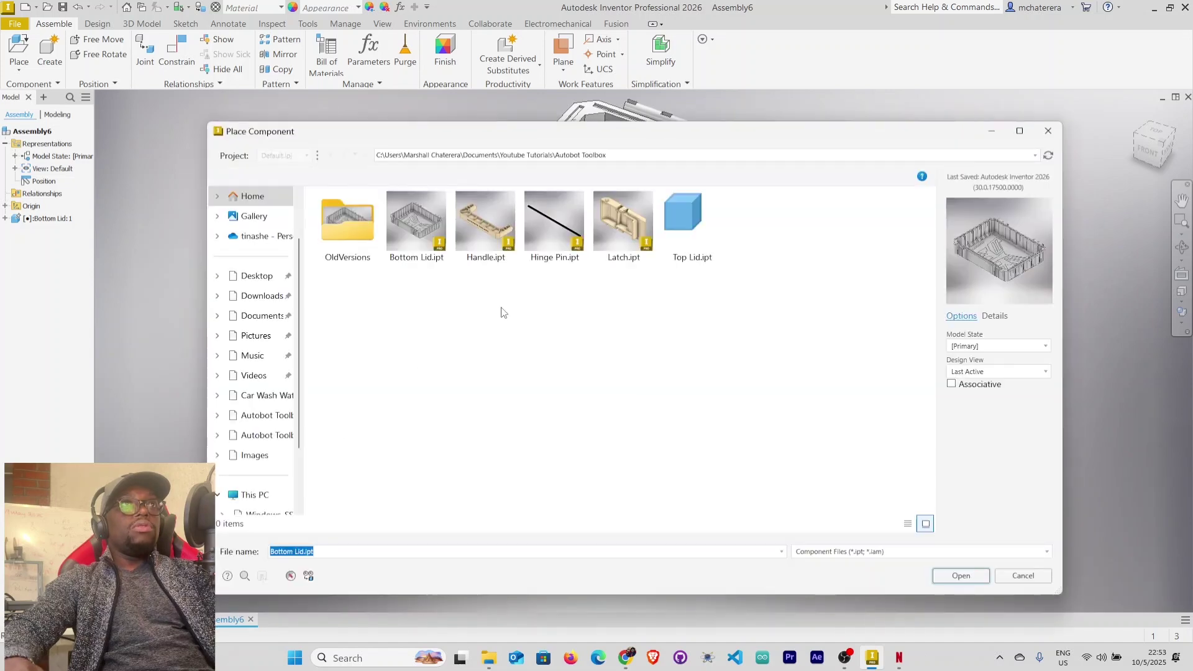
{"action": "double_click", "coordinate": [623, 238]}
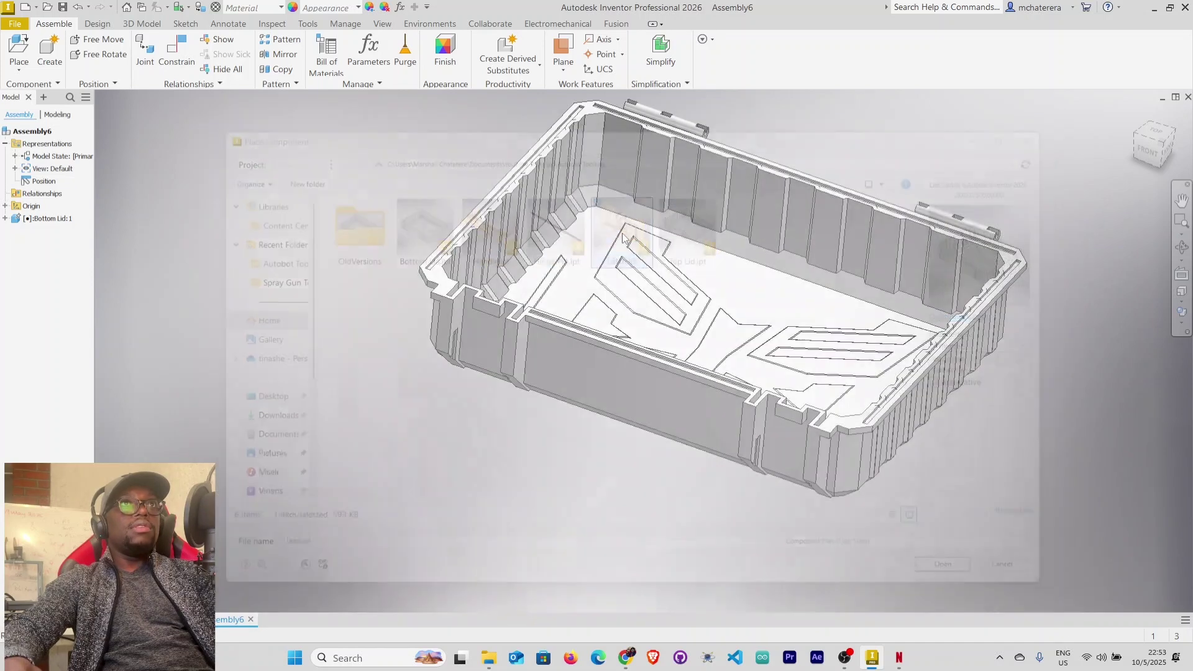
{"action": "left_click", "coordinate": [377, 360]}
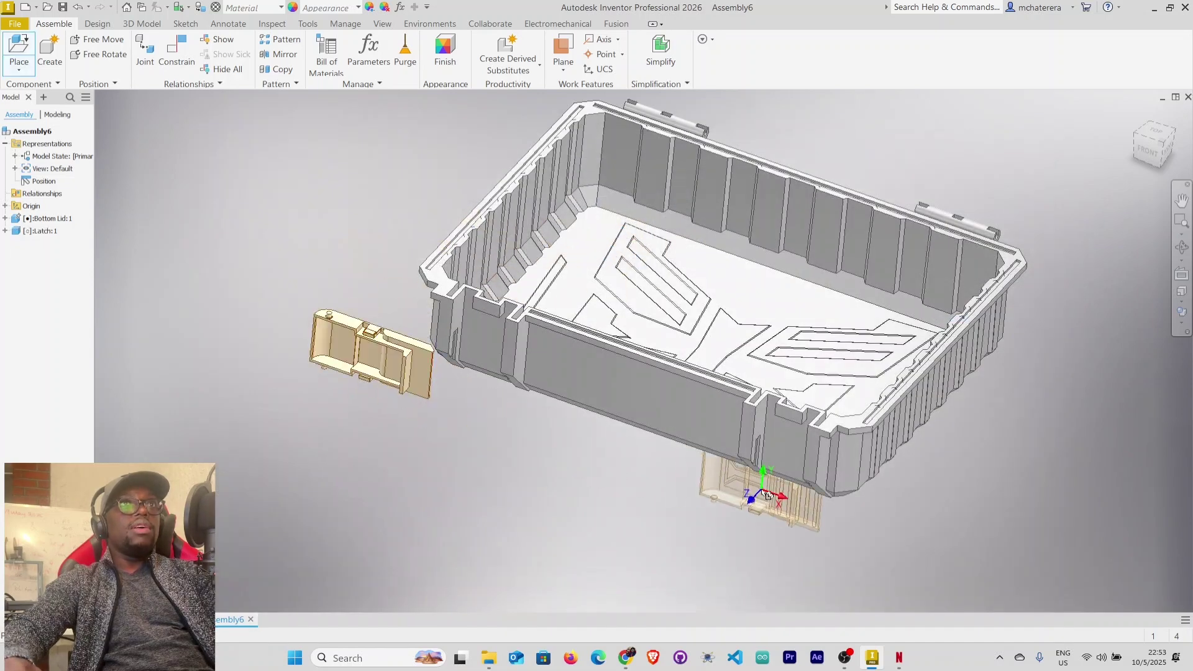
{"action": "left_click", "coordinate": [753, 533]}
{"action": "right_click", "coordinate": [264, 474]}
{"action": "left_click", "coordinate": [308, 456]}
Free-rotate both latches so they stand upright with their patterned outer faces towards the front.
{"action": "left_click", "coordinate": [378, 352]}
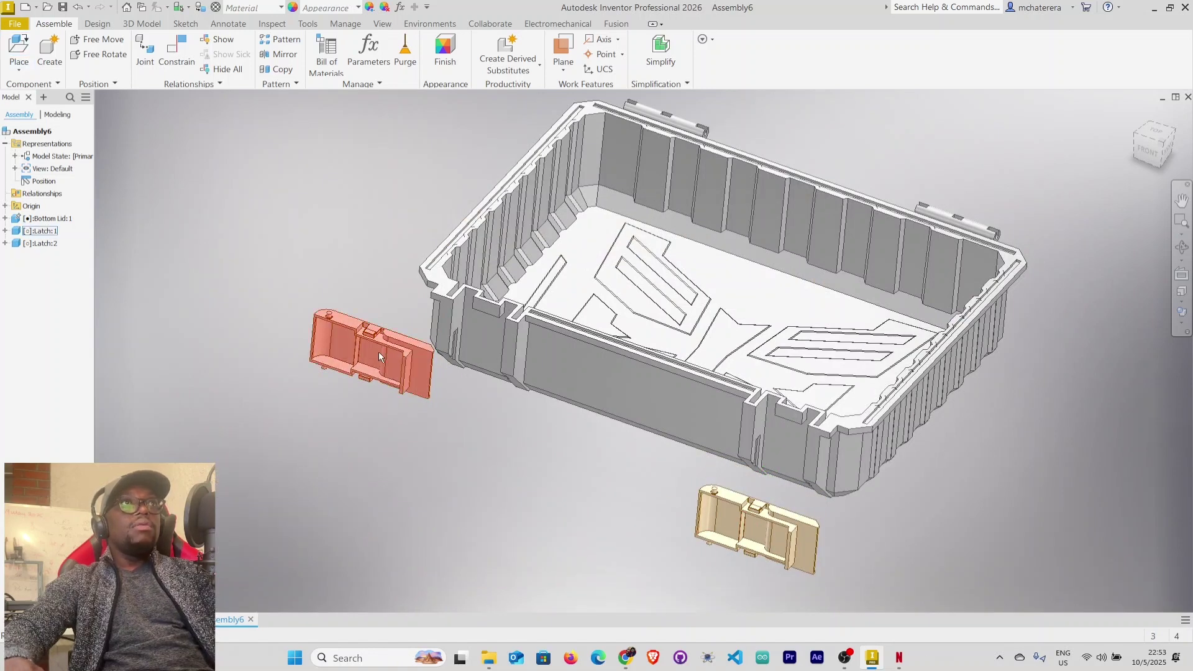
{"action": "key", "text": "g"}
{"action": "left_click_drag", "start_coordinate": [388, 368], "coordinate": [291, 414]}
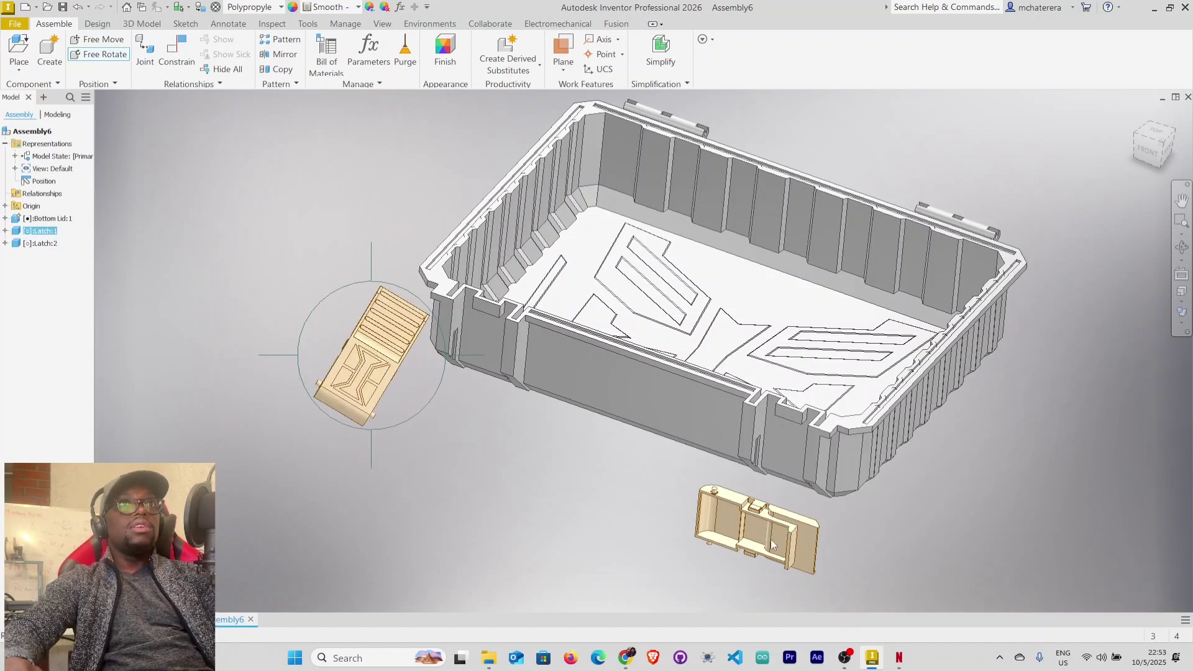
{"action": "left_click", "coordinate": [749, 531]}
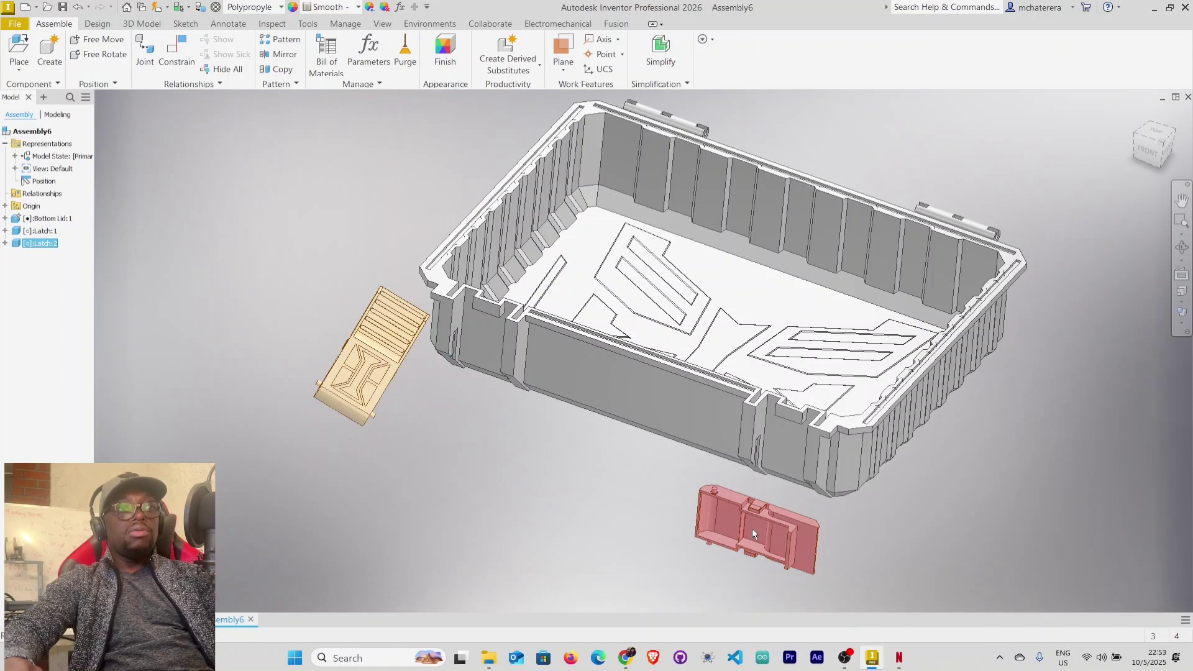
{"action": "key", "text": "g"}
{"action": "left_click_drag", "start_coordinate": [775, 535], "coordinate": [696, 580]}
{"action": "right_click", "coordinate": [591, 555]}
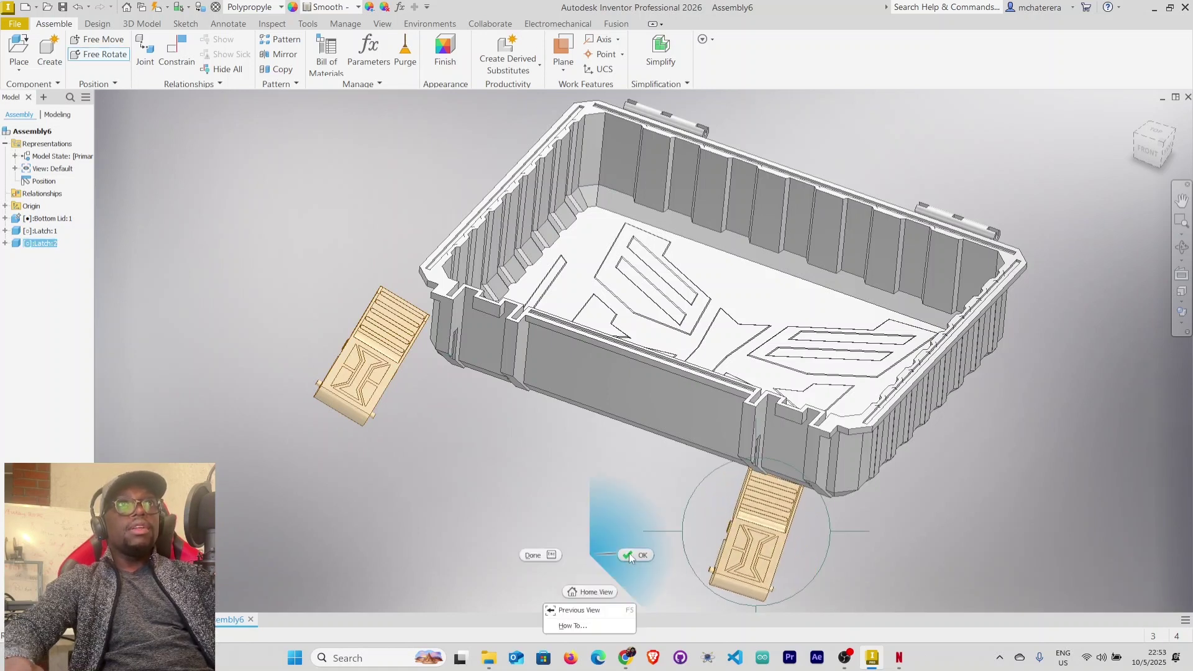
{"action": "left_click", "coordinate": [630, 554]}
Mate the first latch's pivot pin axis with the rounded slot end in the Bottom Lid's first latch recess at 0 mm offset.
{"action": "middle_click_drag", "start_coordinate": [448, 426], "coordinate": [524, 377], "text": "shift"}
{"action": "scroll", "coordinate": [457, 375], "scroll_direction": "down", "scroll_amount": 5}
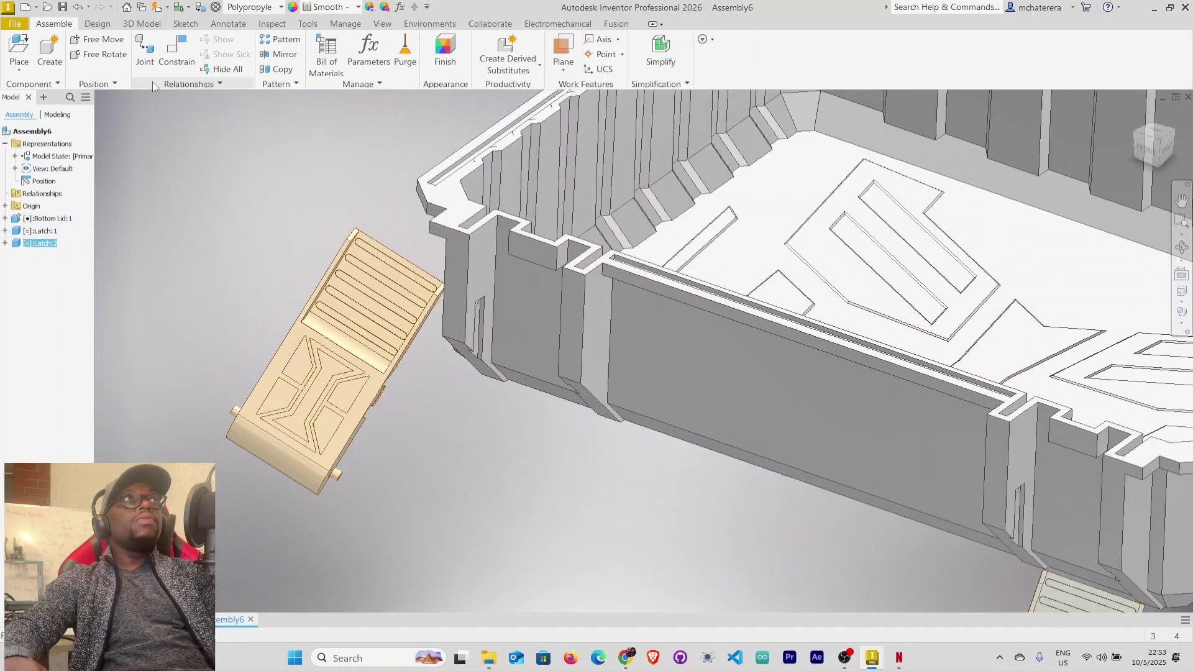
{"action": "left_click", "coordinate": [187, 50]}
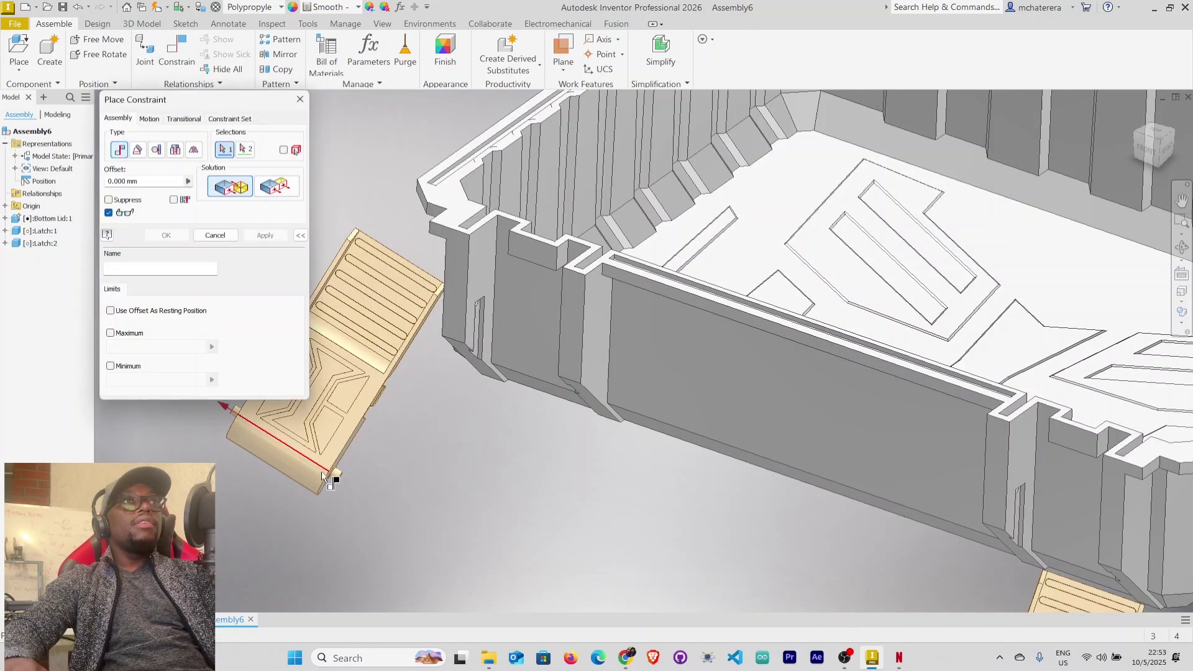
{"action": "scroll", "coordinate": [321, 471], "scroll_direction": "down", "scroll_amount": 5}
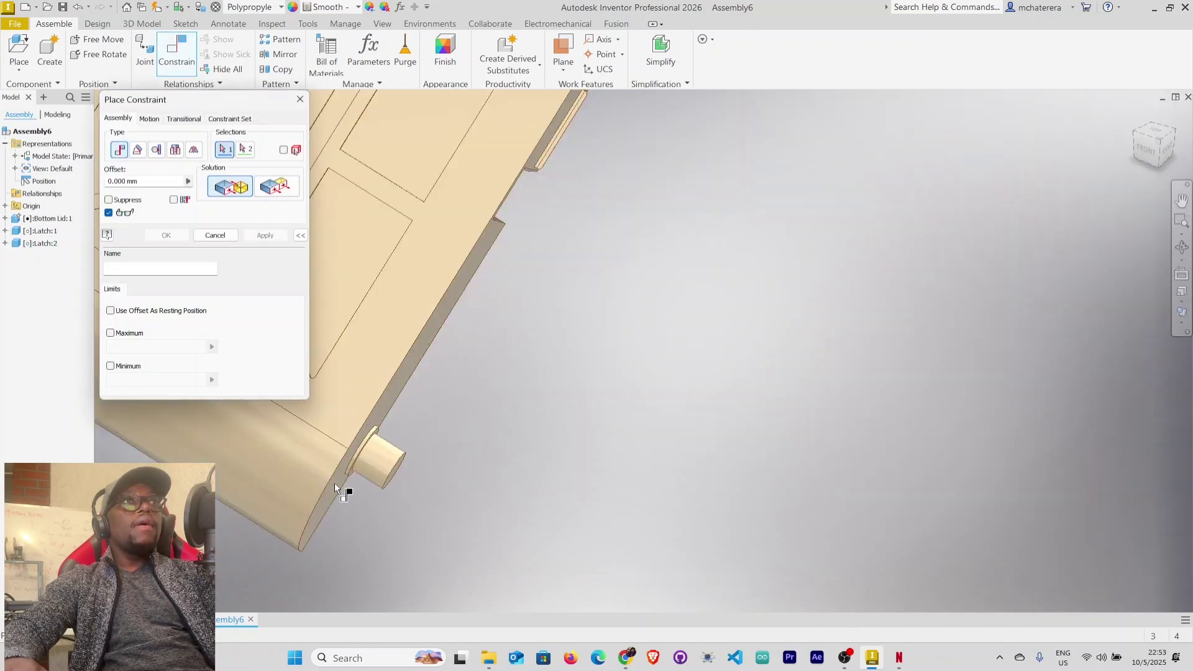
{"action": "left_click", "coordinate": [371, 467]}
{"action": "scroll", "coordinate": [497, 454], "scroll_direction": "up", "scroll_amount": 3}
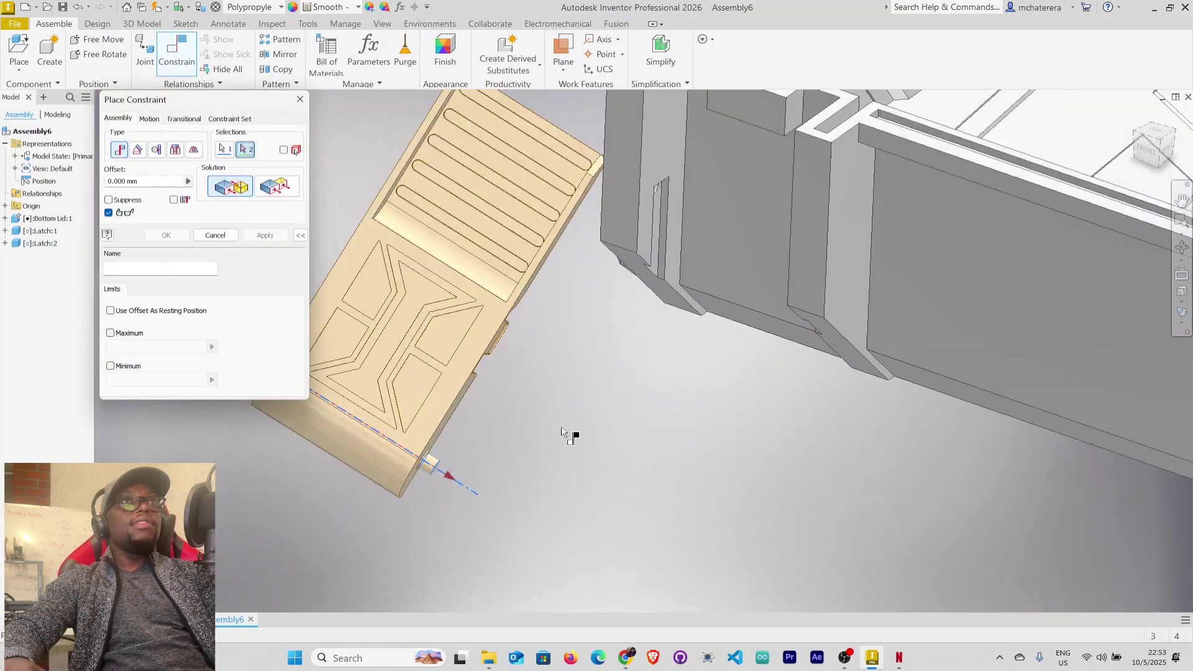
{"action": "scroll", "coordinate": [615, 313], "scroll_direction": "down", "scroll_amount": 10}
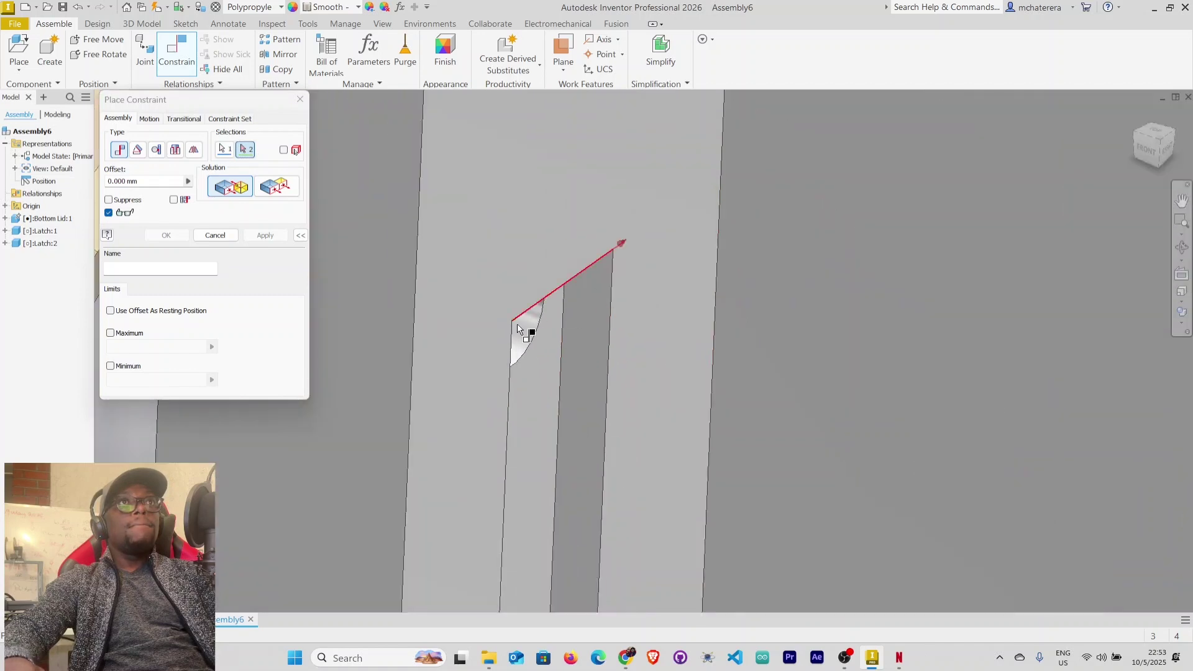
{"action": "scroll", "coordinate": [535, 335], "scroll_direction": "down", "scroll_amount": 3}
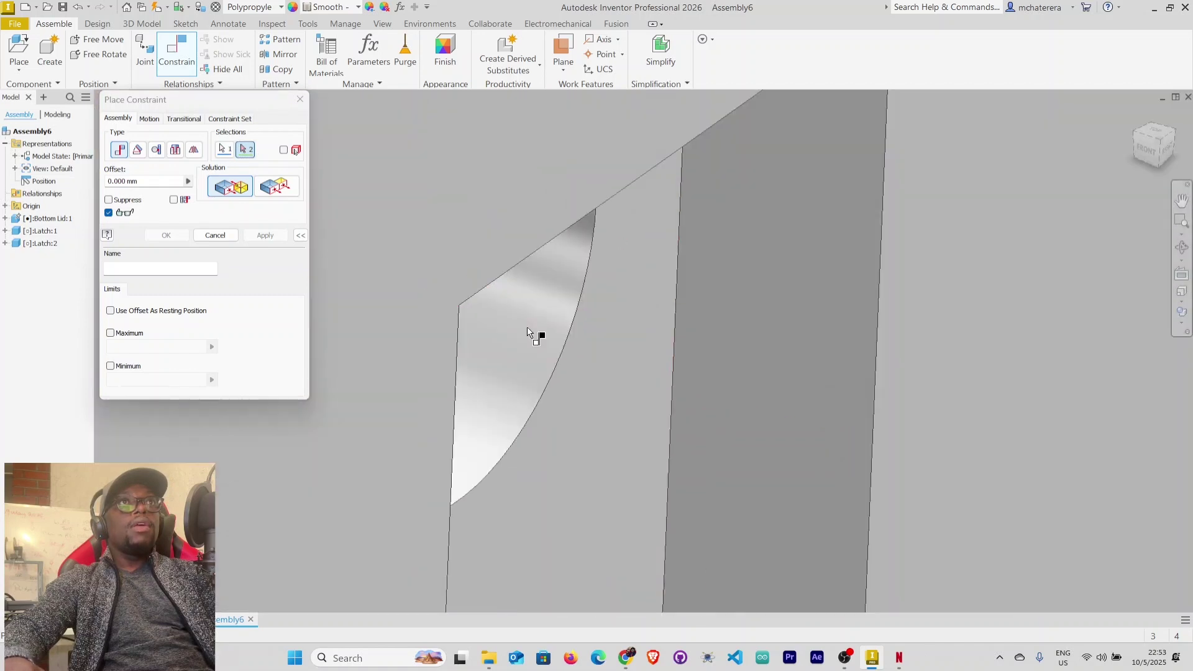
{"action": "left_click", "coordinate": [524, 365]}
{"action": "scroll", "coordinate": [523, 375], "scroll_direction": "up", "scroll_amount": 5}
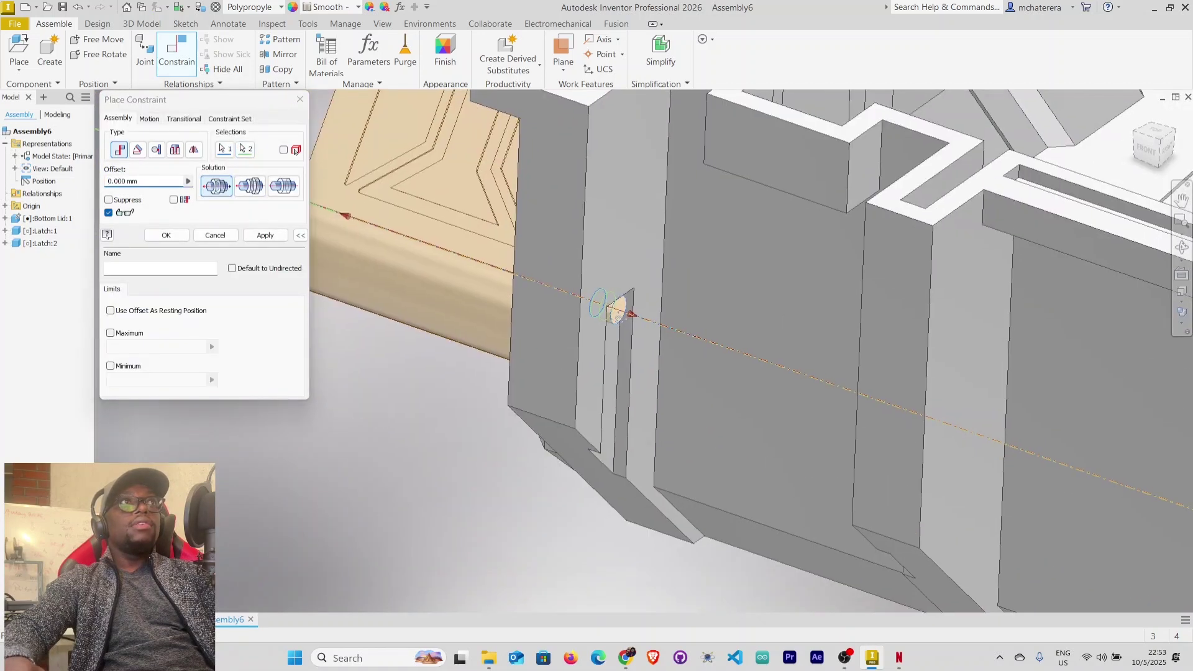
{"action": "left_click", "coordinate": [278, 237]}
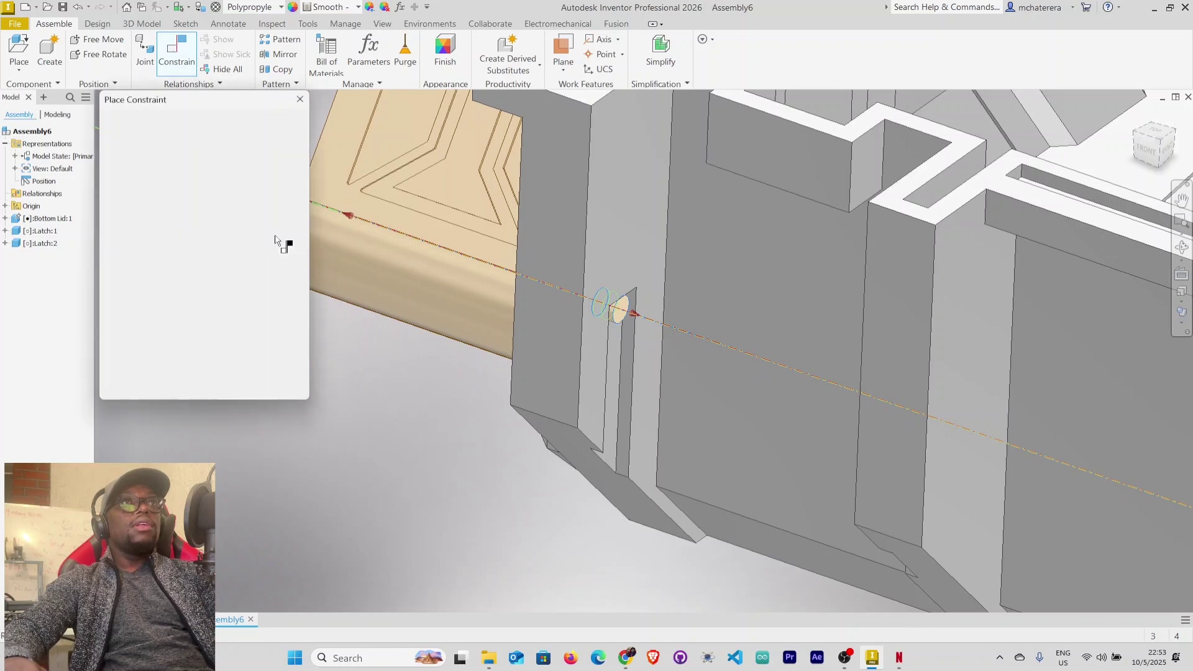
{"action": "left_click", "coordinate": [214, 236]}
Examine the first latch's pin against the slot in the Bottom Lid's recess from several angles.
{"action": "scroll", "coordinate": [435, 366], "scroll_direction": "up", "scroll_amount": 5}
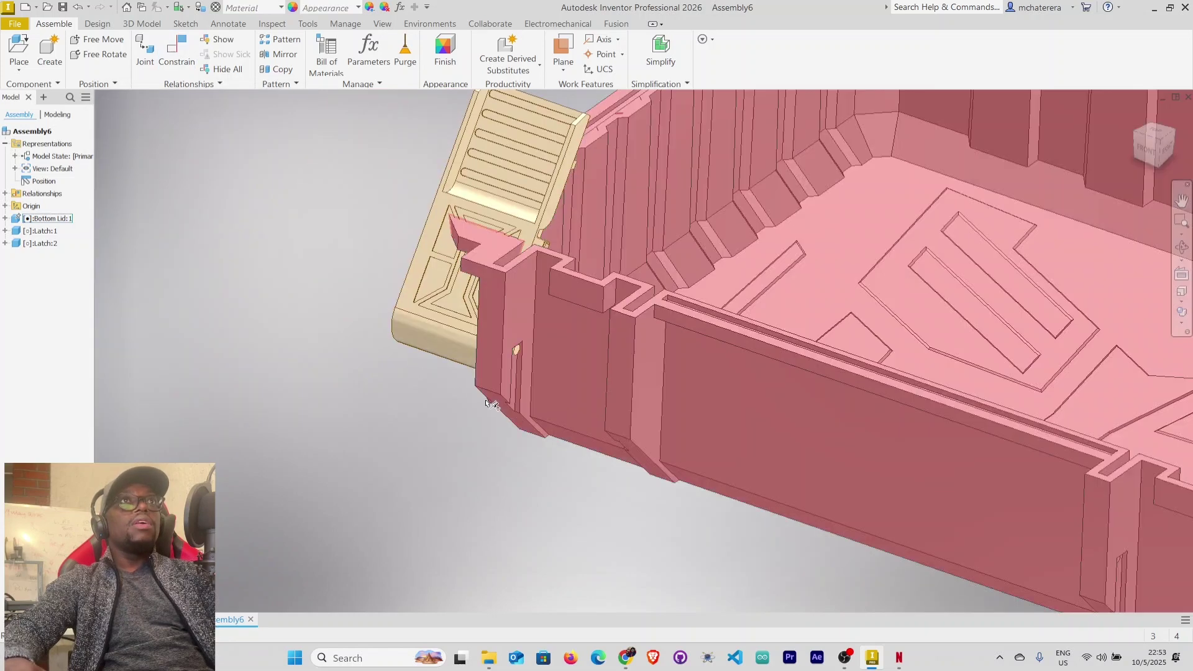
{"action": "mouse_move", "coordinate": [647, 527]}
{"action": "middle_mouse_down", "text": "shift"}
{"action": "mouse_move", "coordinate": [727, 517]}
{"action": "mouse_move", "coordinate": [697, 416]}
{"action": "mouse_move", "coordinate": [621, 398]}
{"action": "mouse_move", "coordinate": [532, 412]}
{"action": "mouse_move", "coordinate": [577, 420]}
{"action": "mouse_move", "coordinate": [295, 359]}
{"action": "middle_mouse_up", "text": "shift"}
{"action": "scroll", "coordinate": [691, 385], "scroll_direction": "down", "scroll_amount": 4}
{"action": "scroll", "coordinate": [692, 385], "scroll_direction": "up", "scroll_amount": 2}
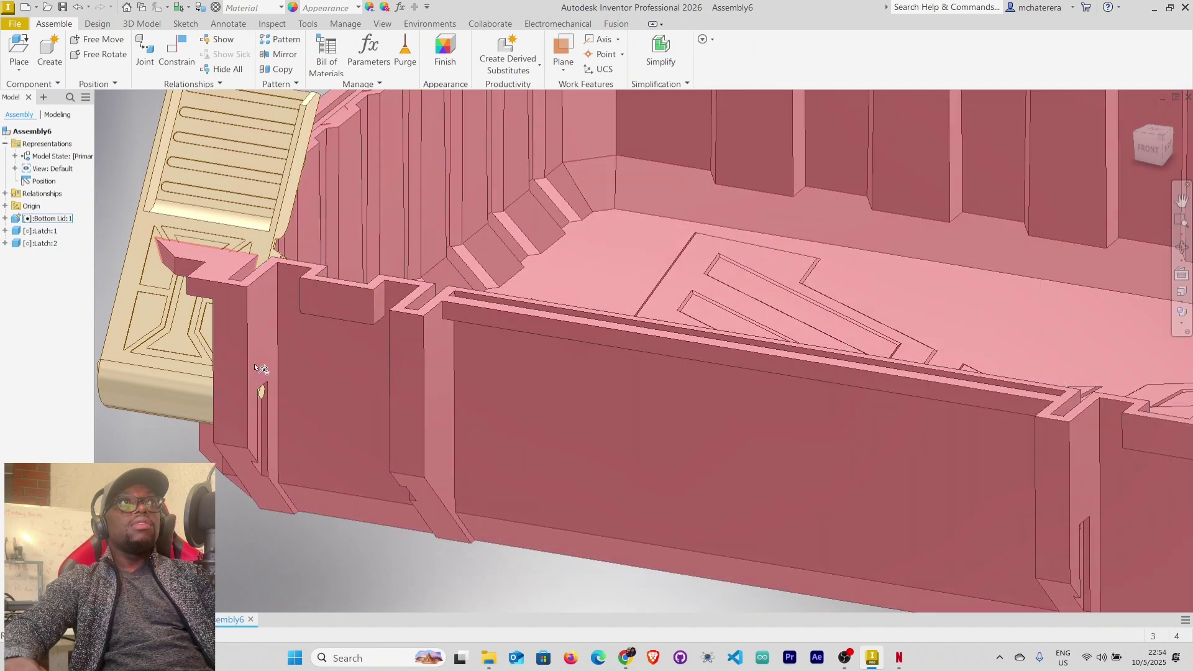
{"action": "left_click", "coordinate": [259, 364]}
{"action": "middle_click_drag", "start_coordinate": [445, 517], "coordinate": [691, 384], "text": "shift"}
{"action": "scroll", "coordinate": [690, 385], "scroll_direction": "down", "scroll_amount": 4}
{"action": "scroll", "coordinate": [592, 420], "scroll_direction": "up", "scroll_amount": 3}
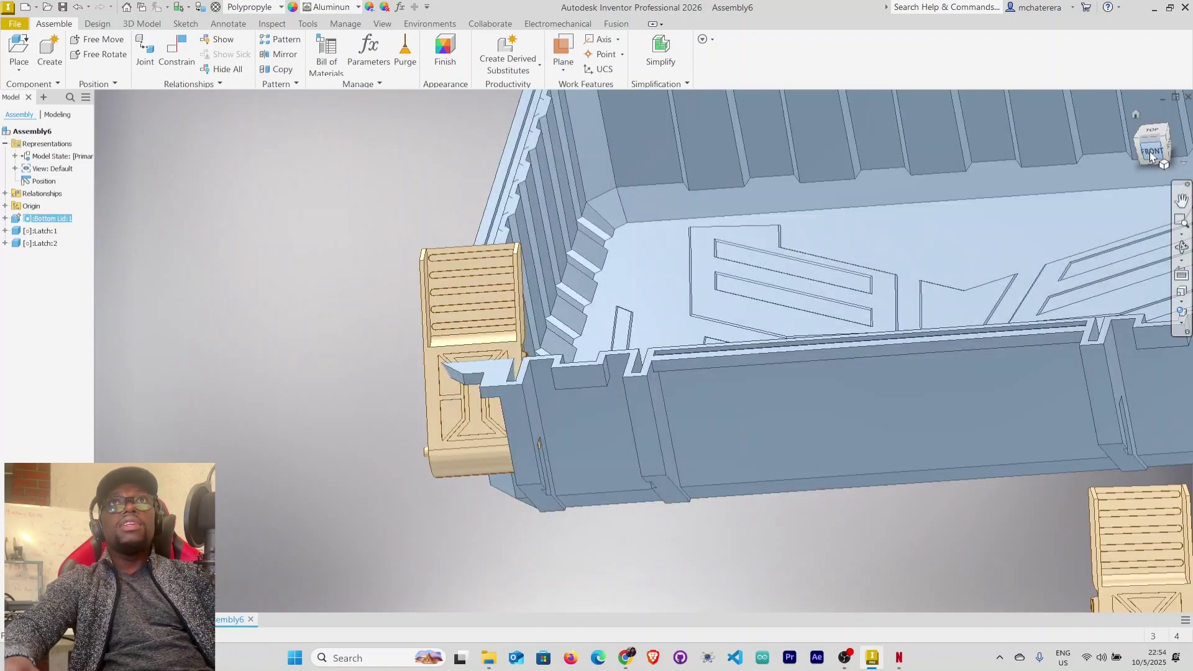
Measure the distance between the two vertical side edges of the first latch recess in front view.
{"action": "left_click", "coordinate": [1150, 153]}
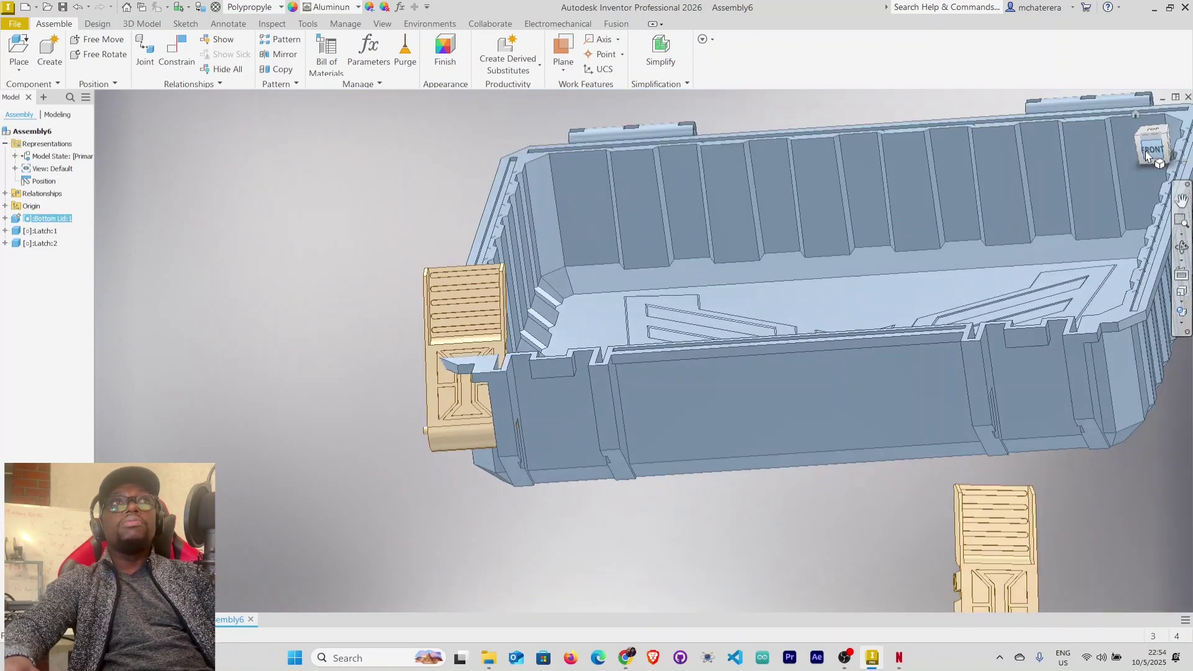
{"action": "scroll", "coordinate": [545, 376], "scroll_direction": "up", "scroll_amount": 5}
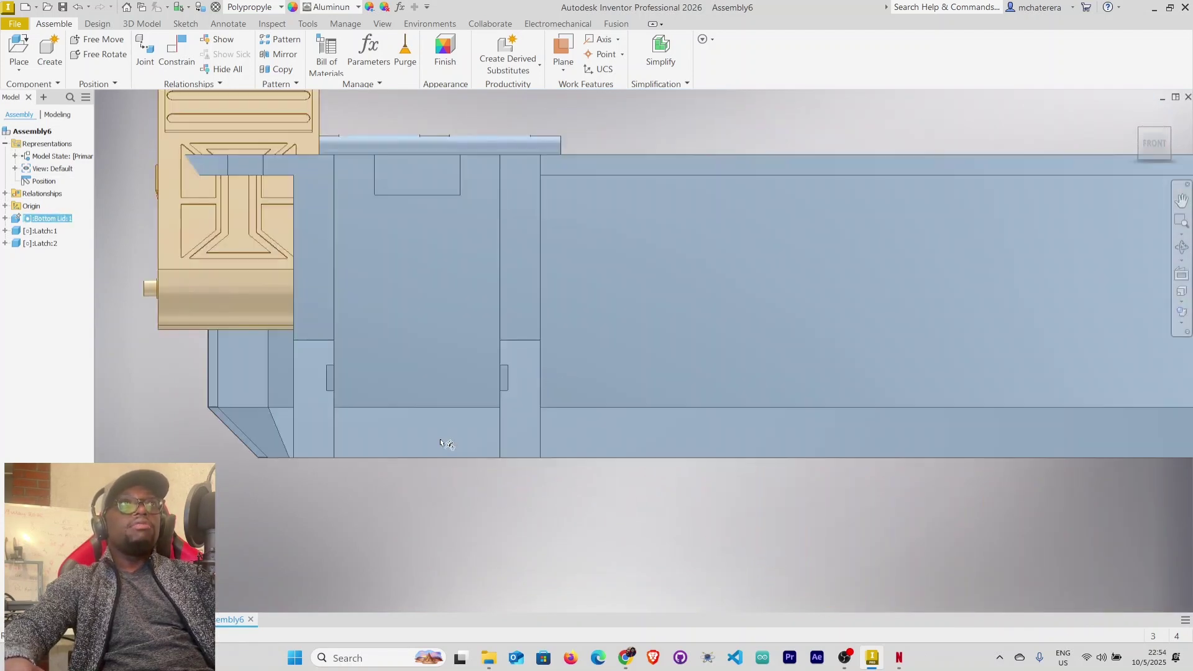
{"action": "right_click", "coordinate": [393, 533]}
{"action": "left_click", "coordinate": [352, 516]}
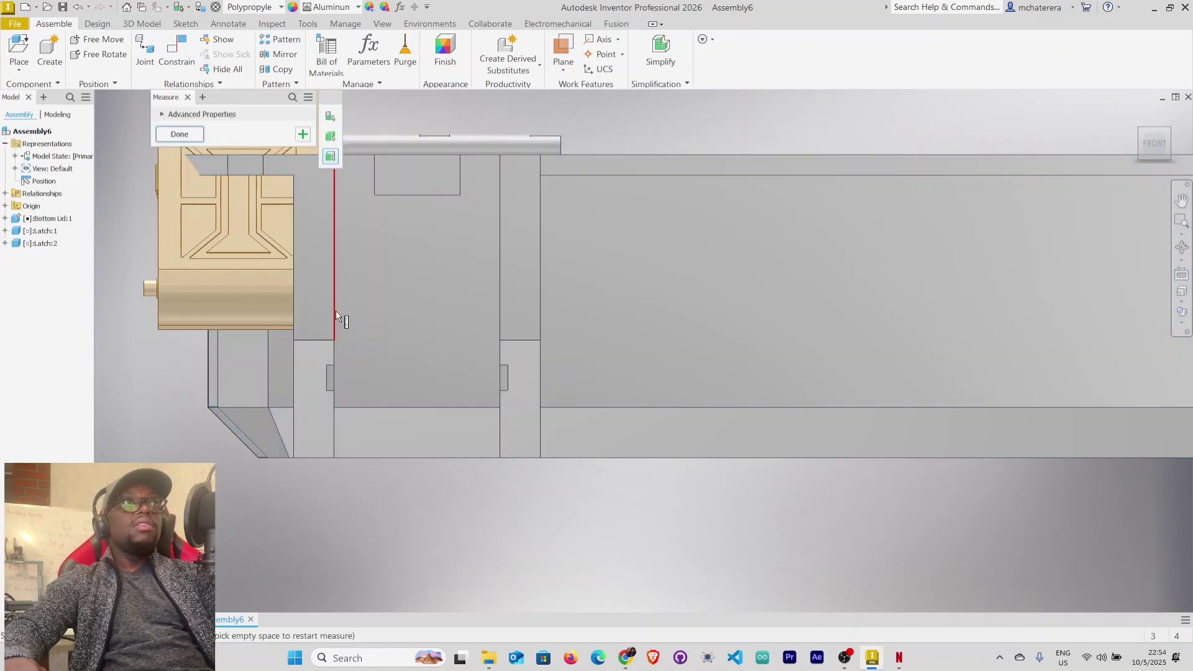
{"action": "left_click", "coordinate": [336, 311]}
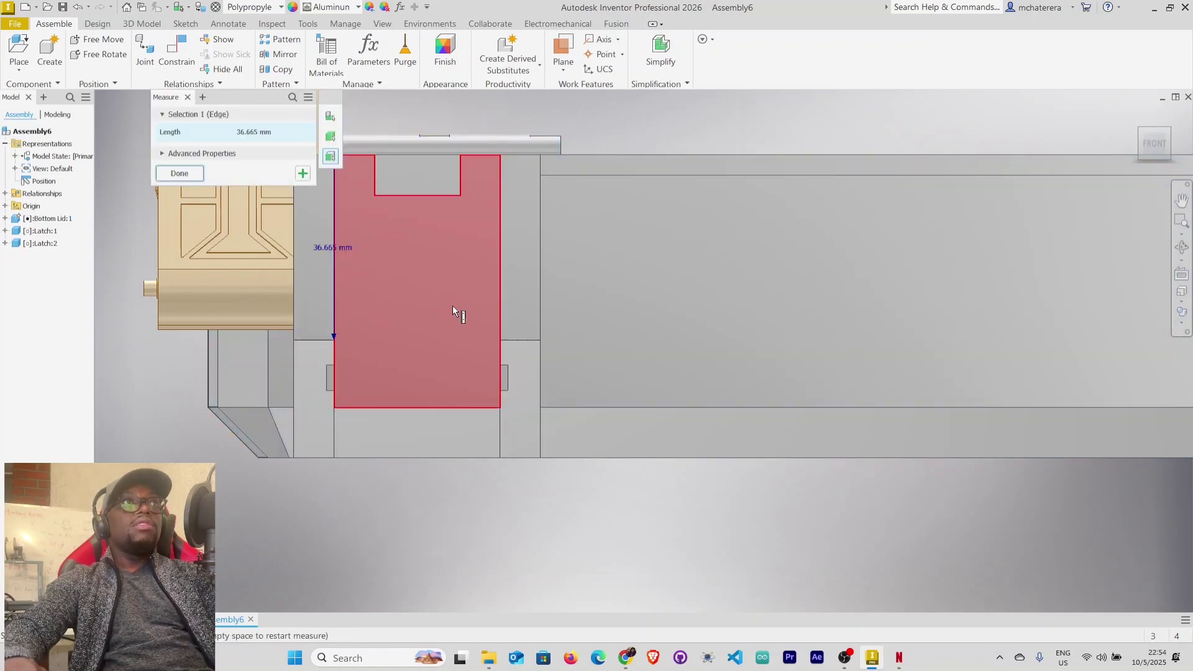
{"action": "left_click", "coordinate": [500, 315]}
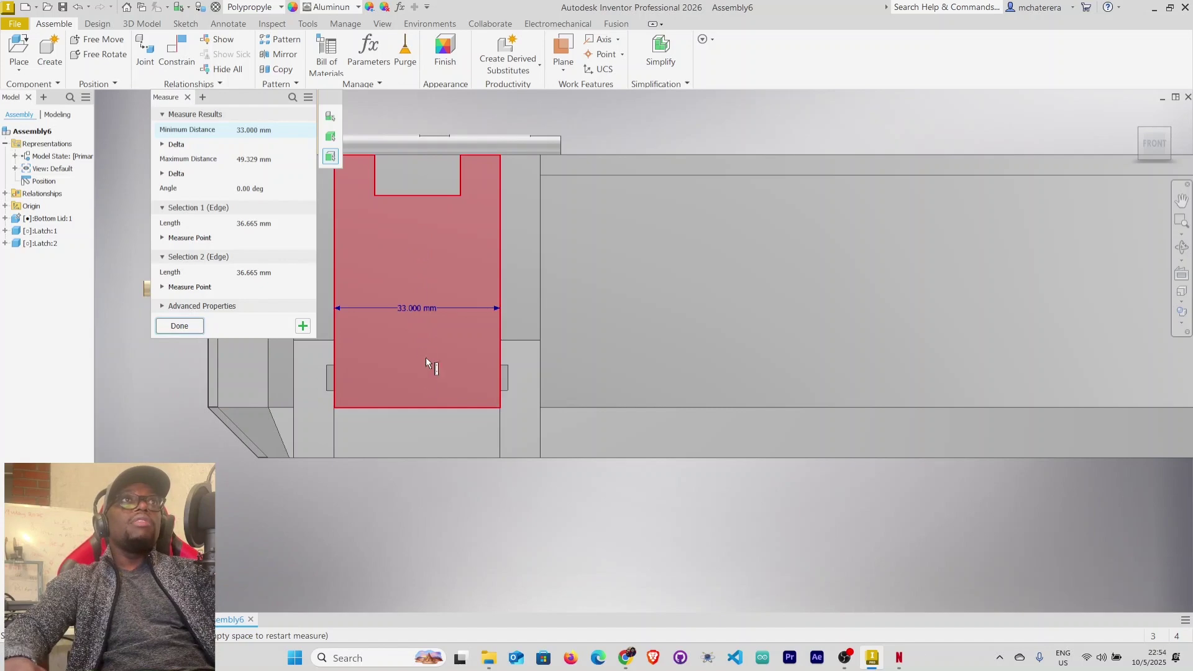
{"action": "left_click", "coordinate": [180, 326]}
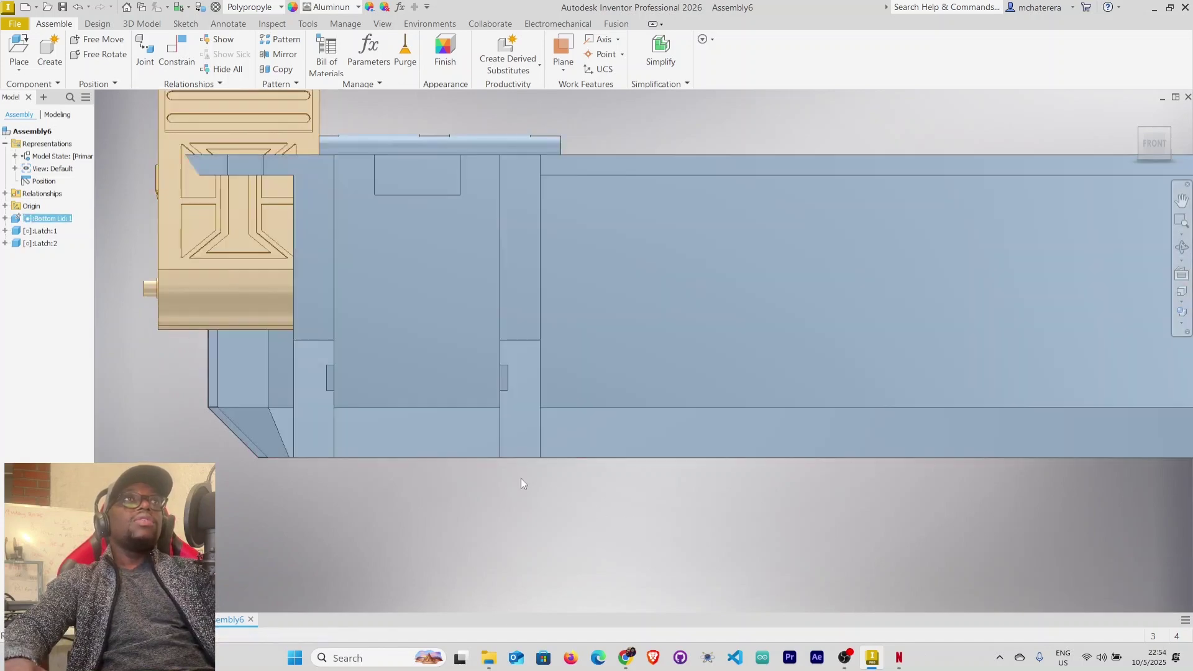
Create a work plane offset 33/2 mm inward from the slotted side face of the first latch recess.
{"action": "scroll", "coordinate": [504, 447], "scroll_direction": "down", "scroll_amount": 5}
{"action": "middle_click_drag", "start_coordinate": [531, 444], "coordinate": [518, 464], "text": "shift"}
{"action": "left_click", "coordinate": [564, 51]}
{"action": "middle_click_drag", "start_coordinate": [379, 392], "coordinate": [363, 369], "text": "shift"}
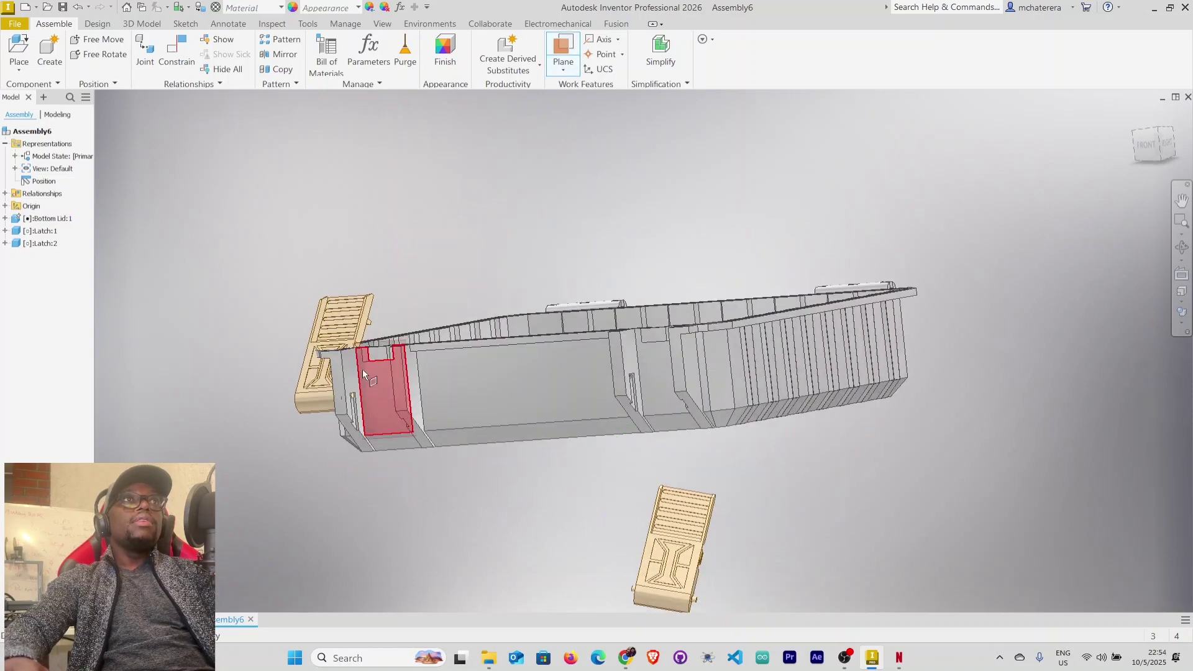
{"action": "scroll", "coordinate": [359, 368], "scroll_direction": "up", "scroll_amount": 5}
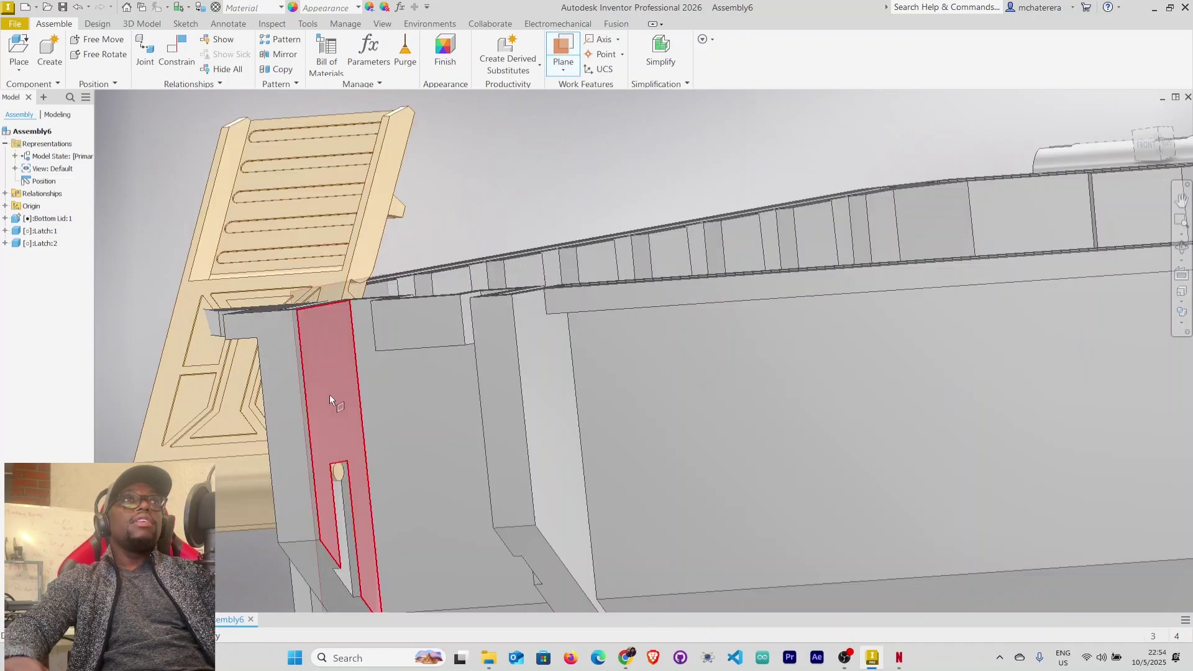
{"action": "left_click_drag", "start_coordinate": [329, 395], "coordinate": [387, 421]}
{"action": "type", "text": "33/2"}
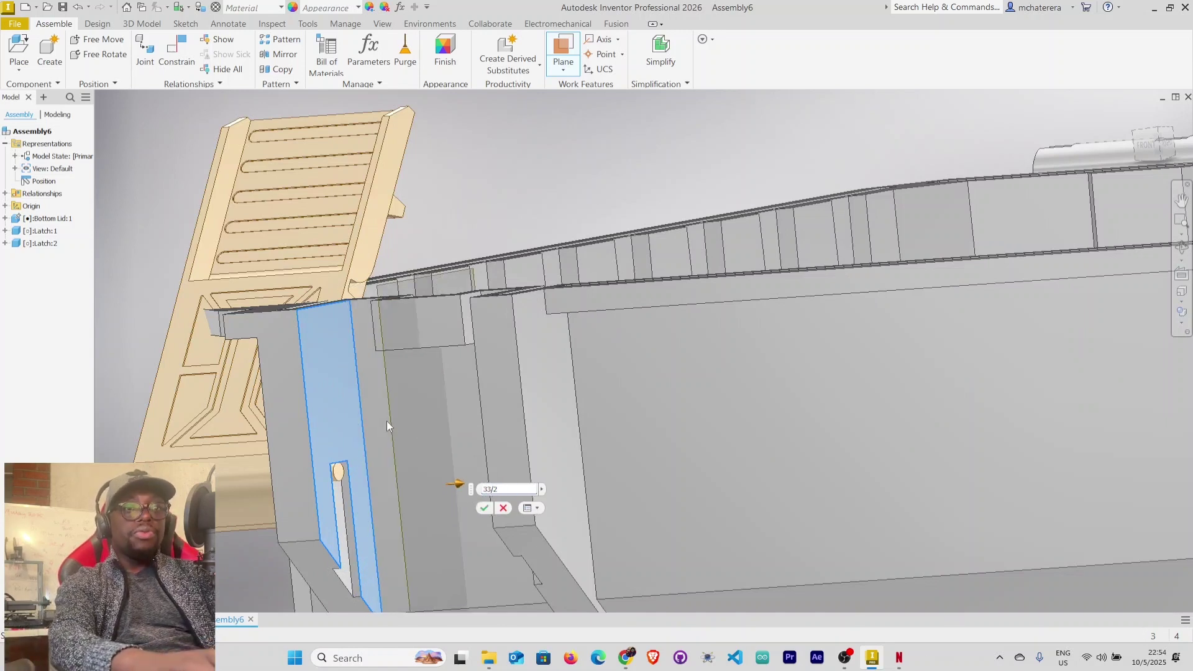
{"action": "key", "text": "Return"}
{"action": "right_click", "coordinate": [399, 420]}
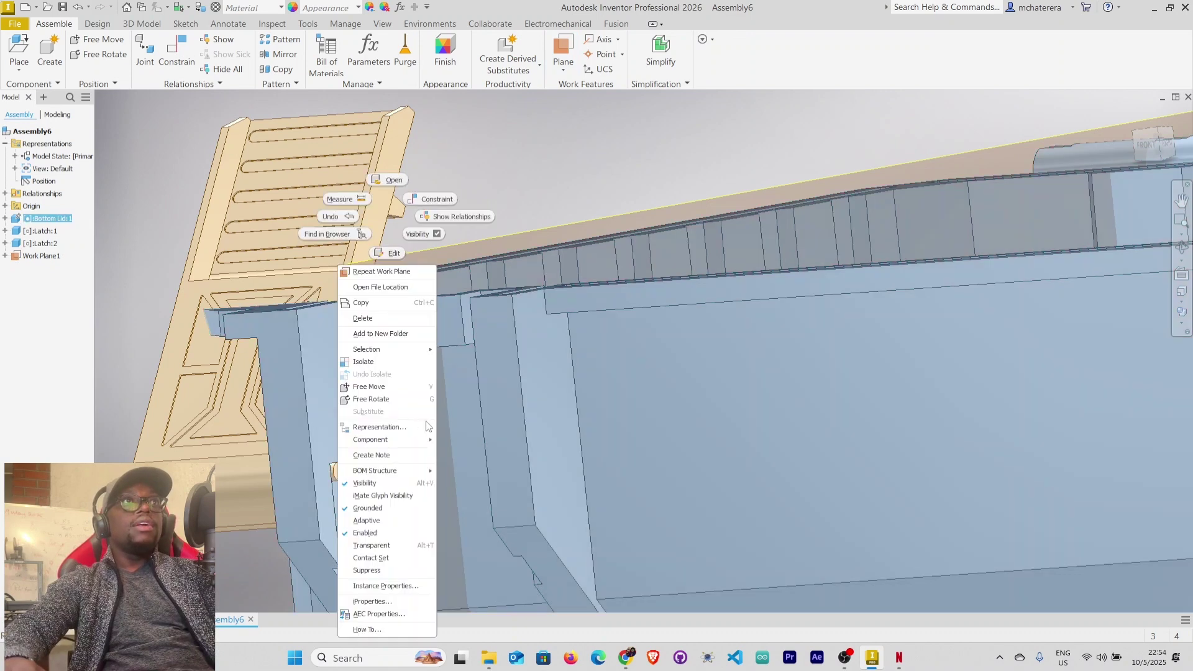
{"action": "left_click", "coordinate": [509, 182]}
Create a work plane offset 33/2 mm inward from the slotted side face of the Bottom Lid's second latch recess.
{"action": "scroll", "coordinate": [534, 210], "scroll_direction": "down", "scroll_amount": 6}
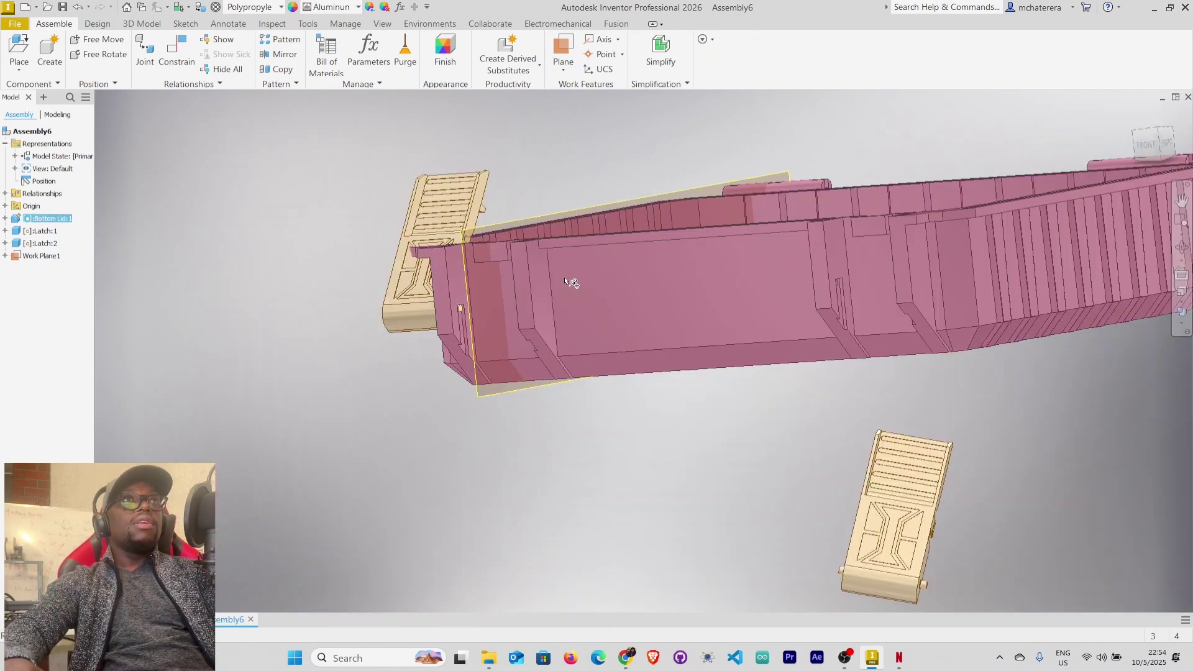
{"action": "middle_click_drag", "start_coordinate": [588, 394], "coordinate": [537, 418]}
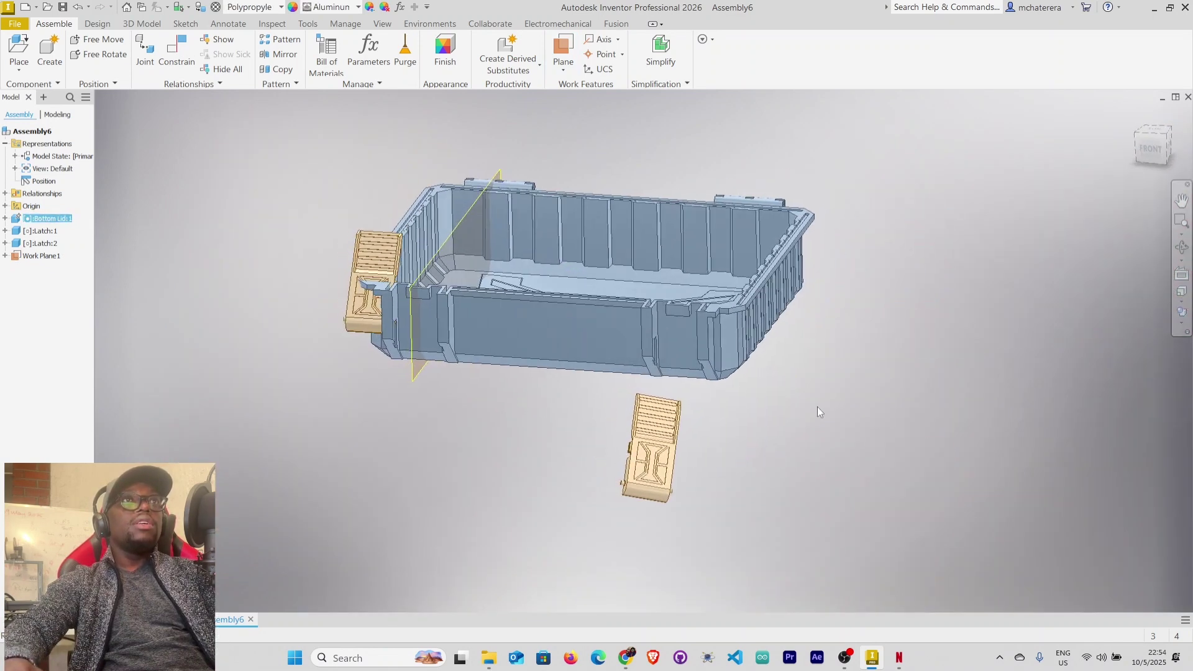
{"action": "left_click", "coordinate": [817, 407]}
{"action": "middle_click_drag", "start_coordinate": [797, 413], "coordinate": [745, 409], "text": "shift"}
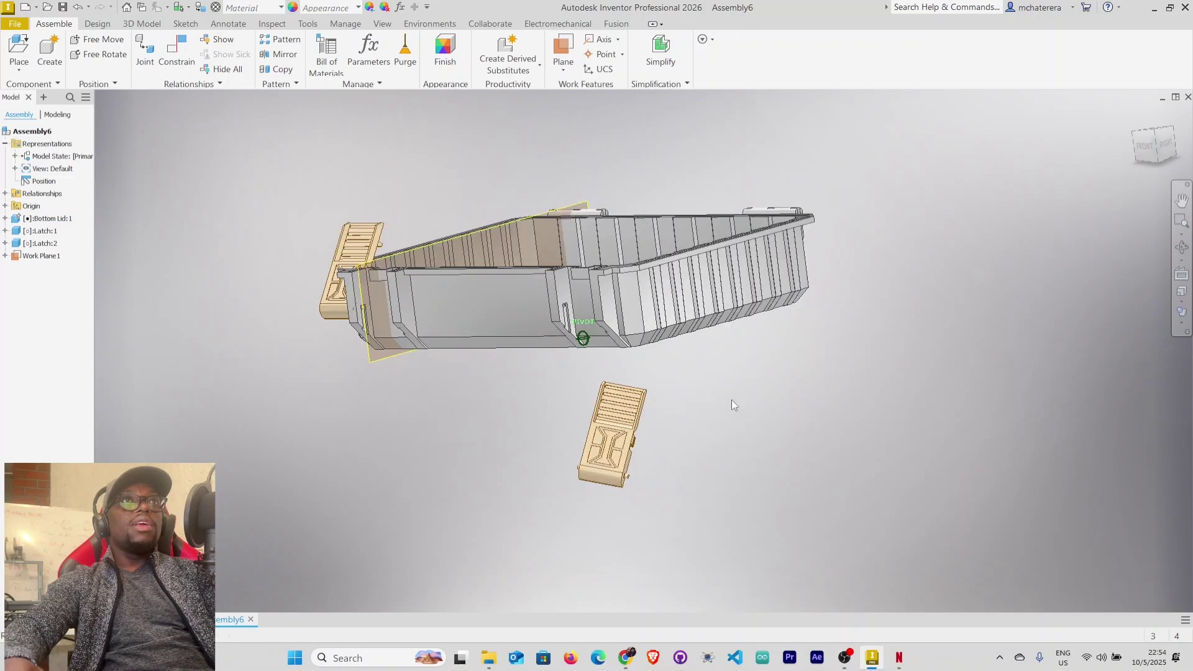
{"action": "scroll", "coordinate": [535, 294], "scroll_direction": "up", "scroll_amount": 3}
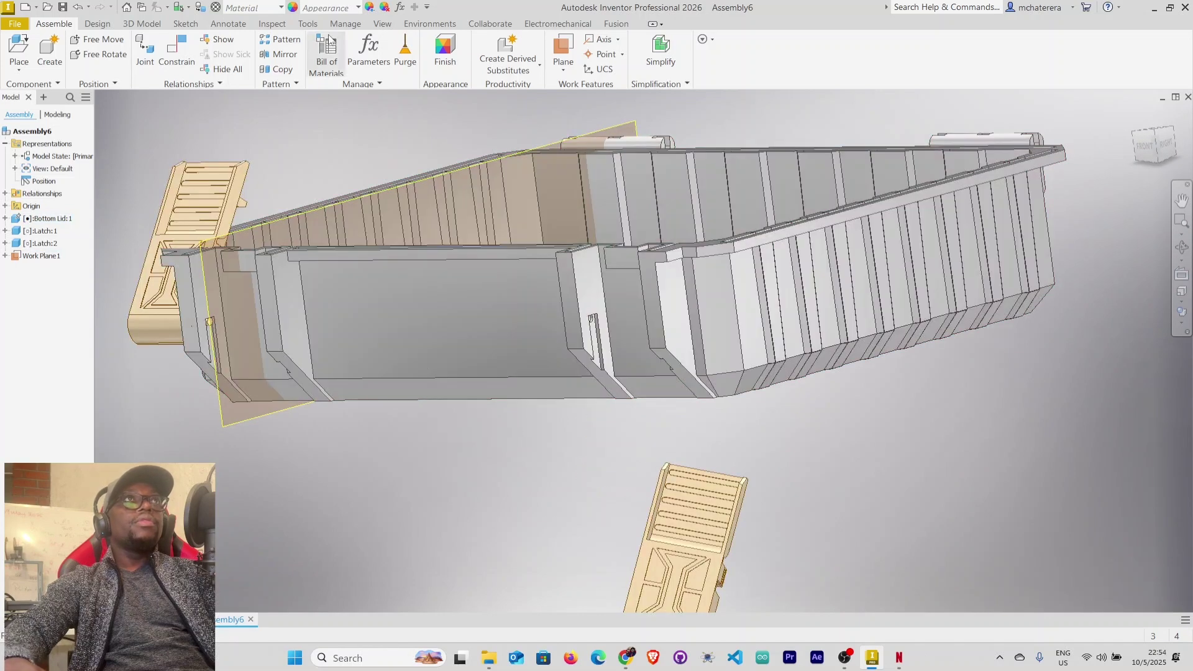
{"action": "left_click", "coordinate": [563, 49]}
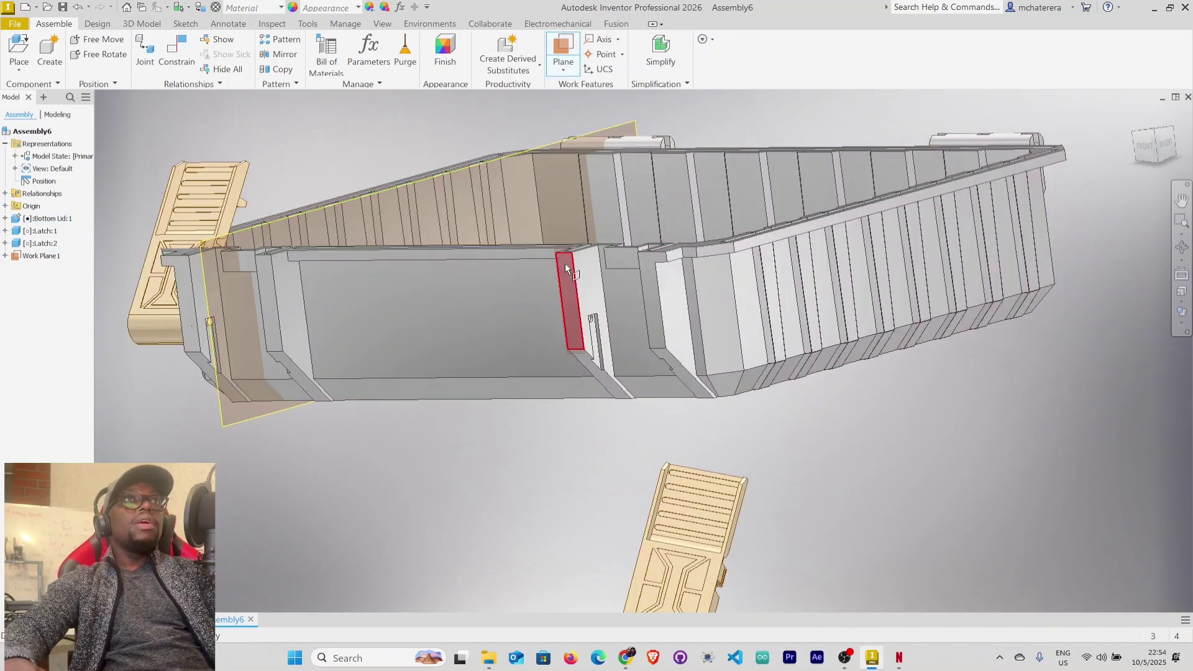
{"action": "left_click", "coordinate": [588, 274]}
{"action": "left_click_drag", "start_coordinate": [613, 285], "coordinate": [618, 288]}
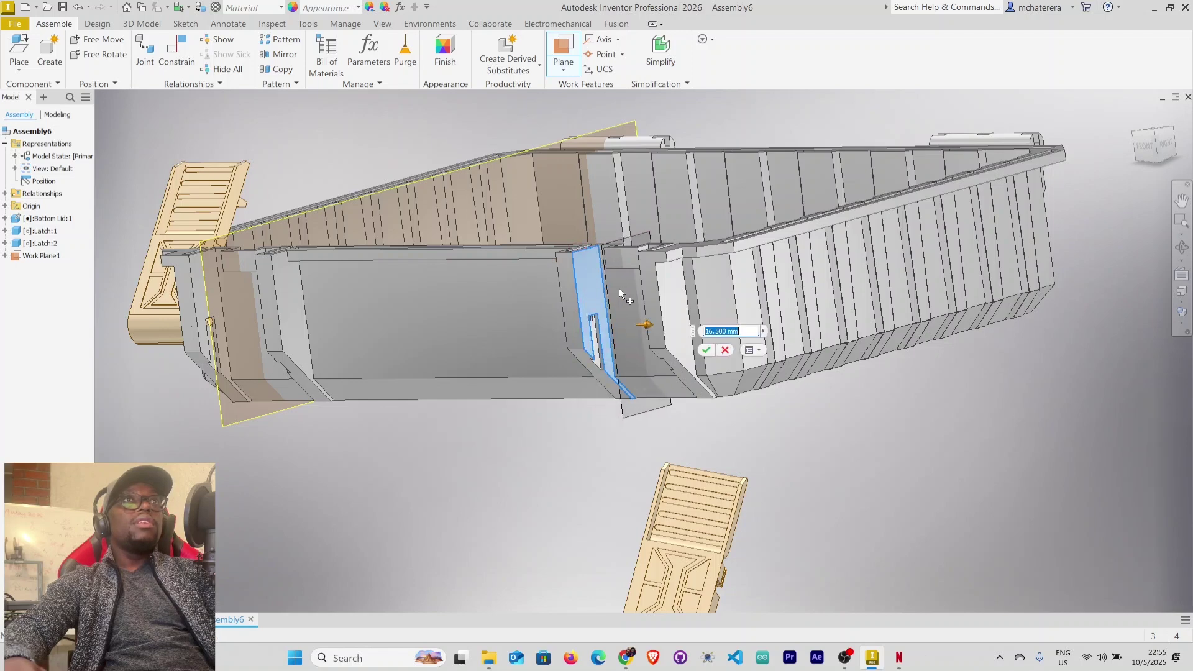
{"action": "type", "text": "2.5"}
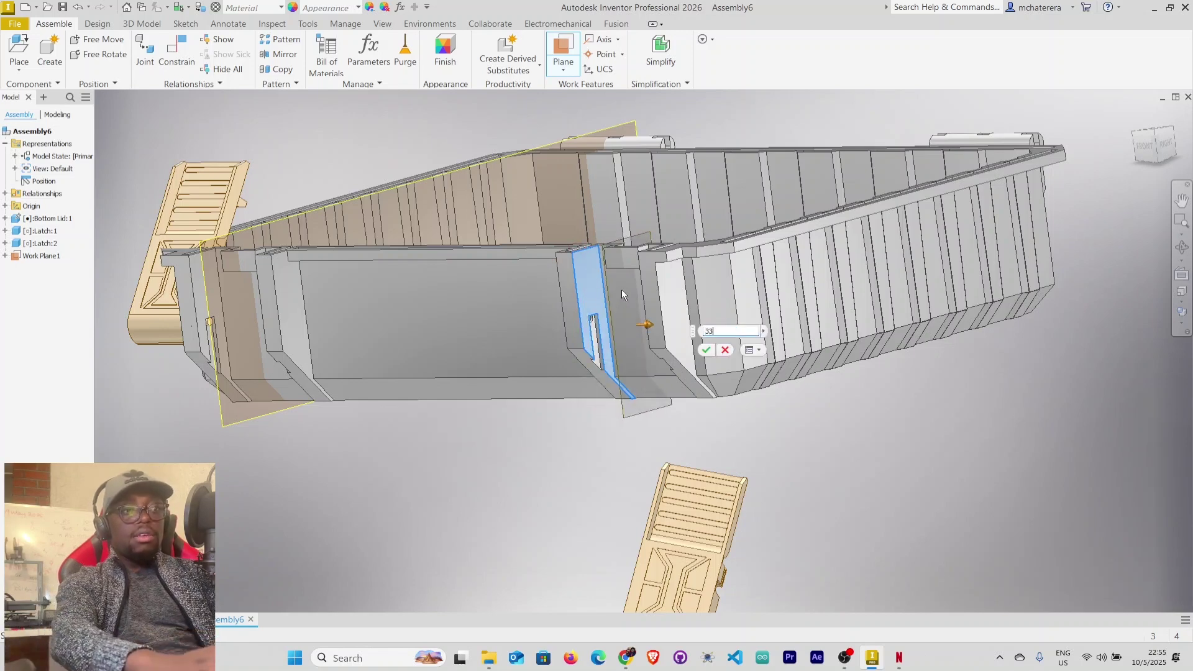
{"action": "key", "text": "Return"}
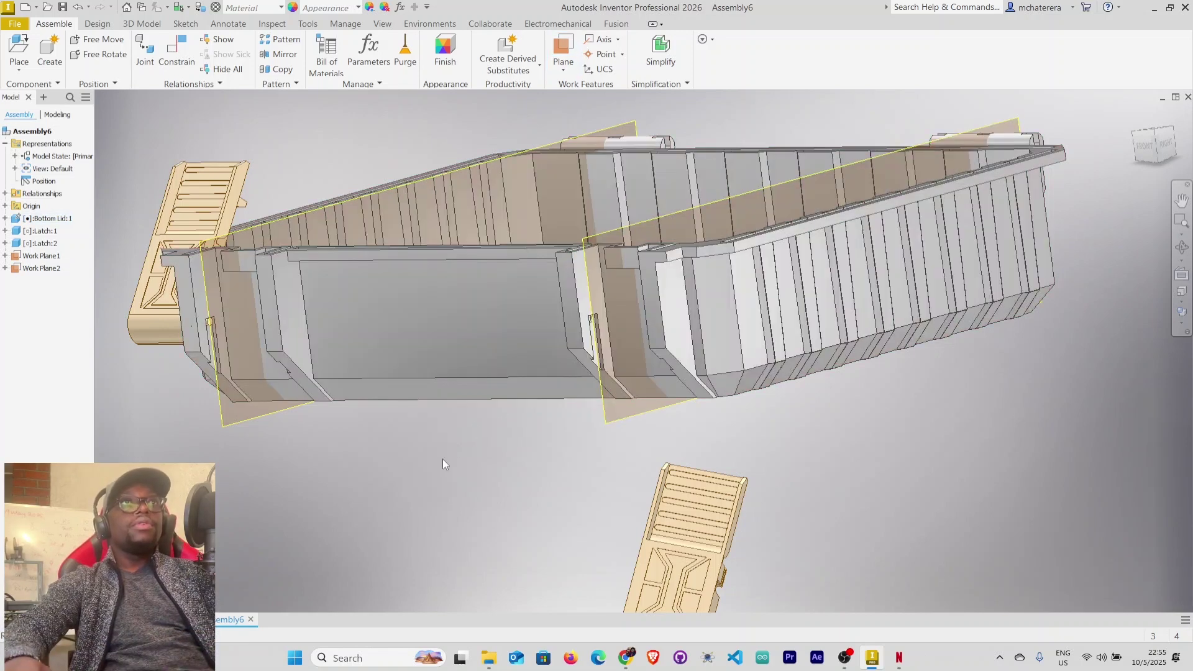
{"action": "right_click", "coordinate": [428, 479]}
{"action": "key", "text": "Escape"}
Slide the first latch outward along its pivot pin axis, clear of the Bottom Lid's end.
{"action": "middle_click_drag", "start_coordinate": [500, 494], "coordinate": [572, 511], "text": "shift"}
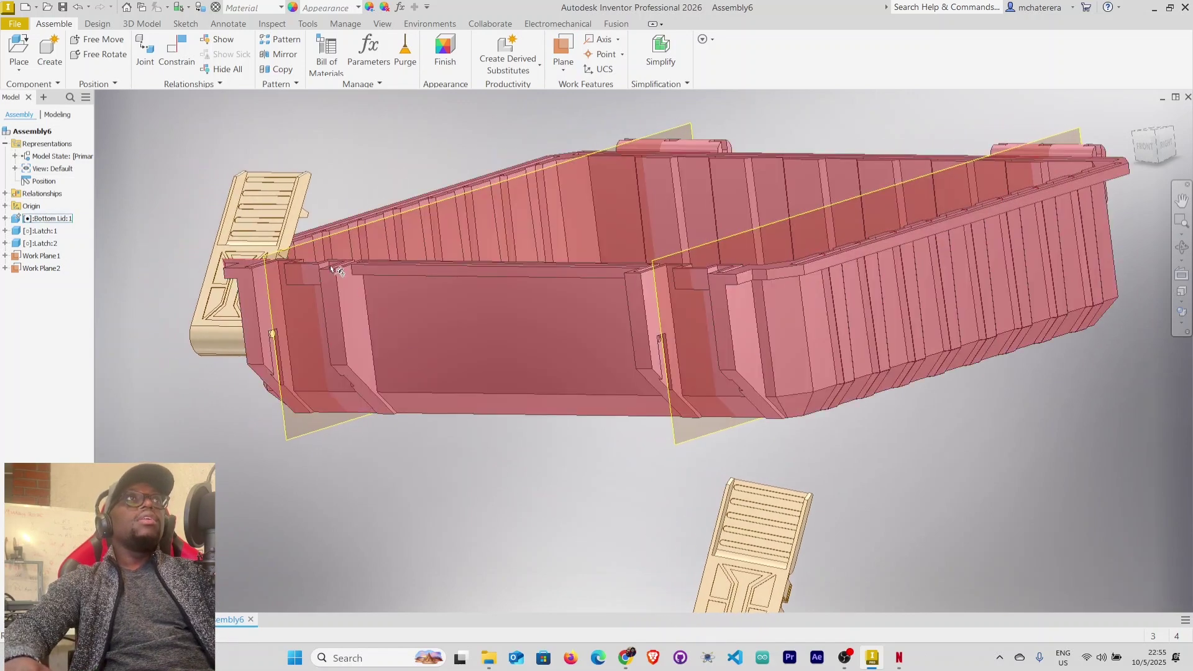
{"action": "left_click_drag", "start_coordinate": [222, 298], "coordinate": [187, 292]}
{"action": "left_click", "coordinate": [174, 284]}
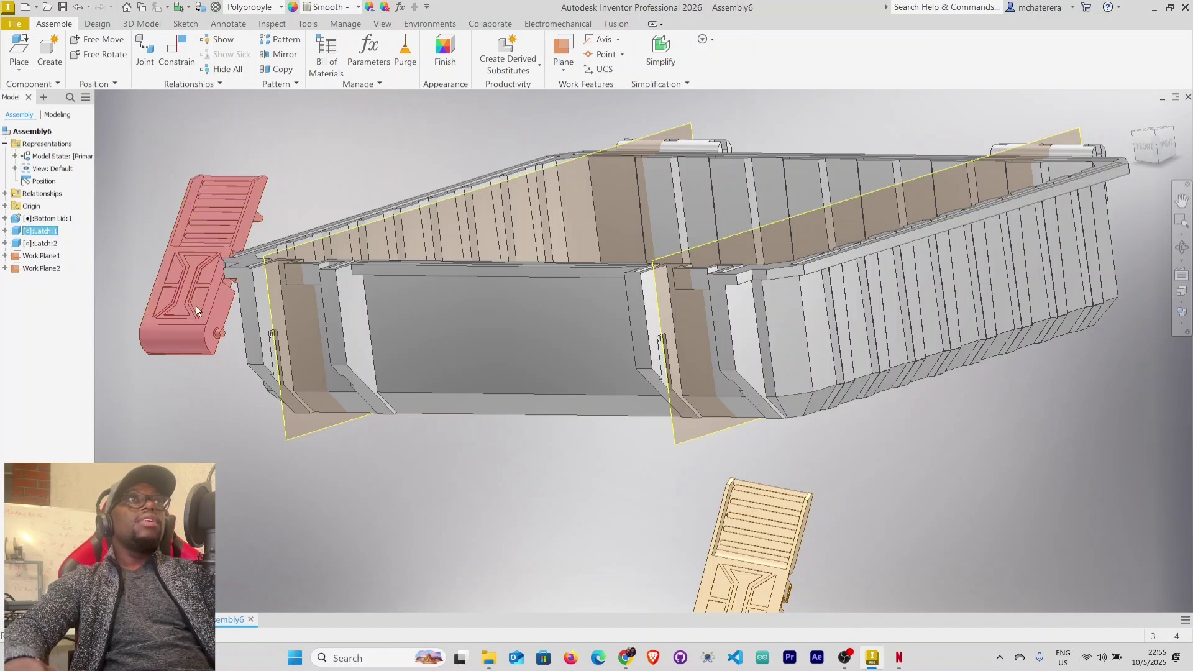
{"action": "middle_click_drag", "start_coordinate": [254, 264], "coordinate": [274, 267], "text": "shift"}
{"action": "middle_click_drag", "start_coordinate": [398, 510], "coordinate": [423, 485], "text": "shift"}
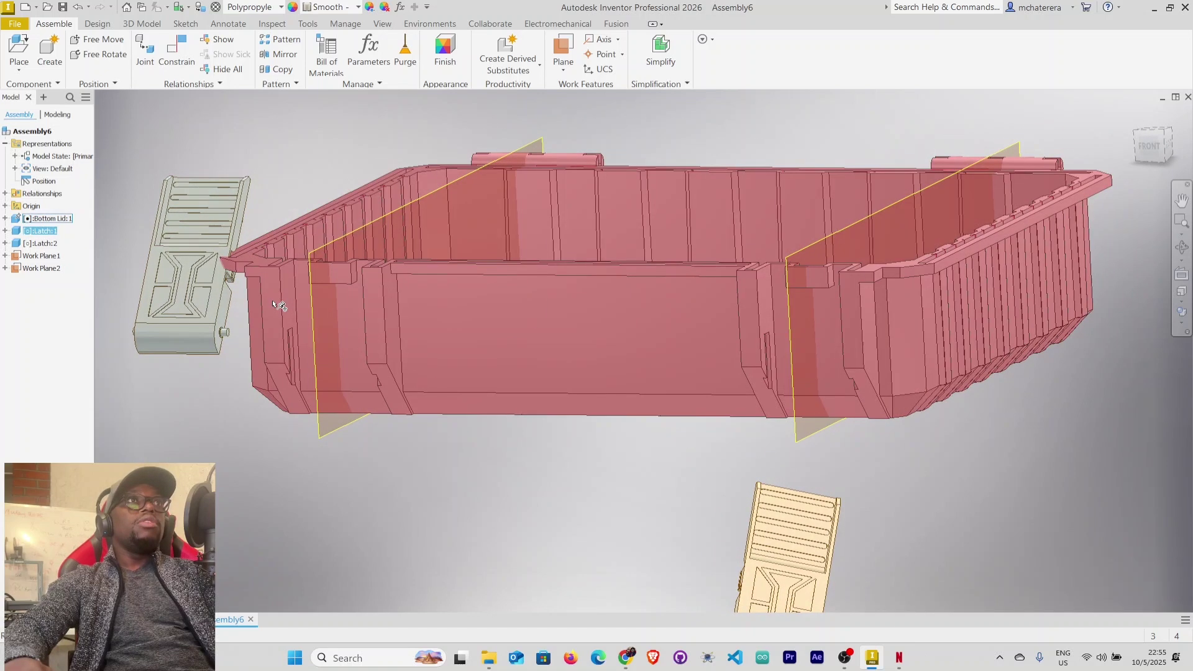
{"action": "left_click", "coordinate": [403, 496]}
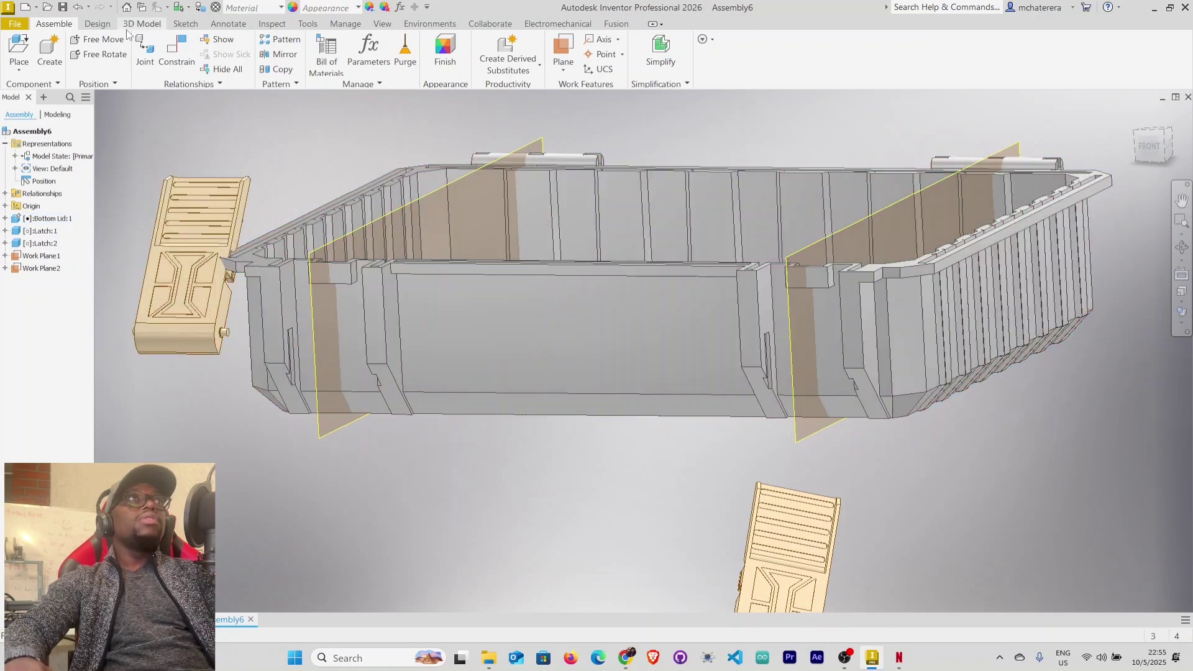
Constrain Latch:1's XZ Plane flush with the assembly's Work Plane1 at 0 mm offset.
{"action": "key", "text": "c"}
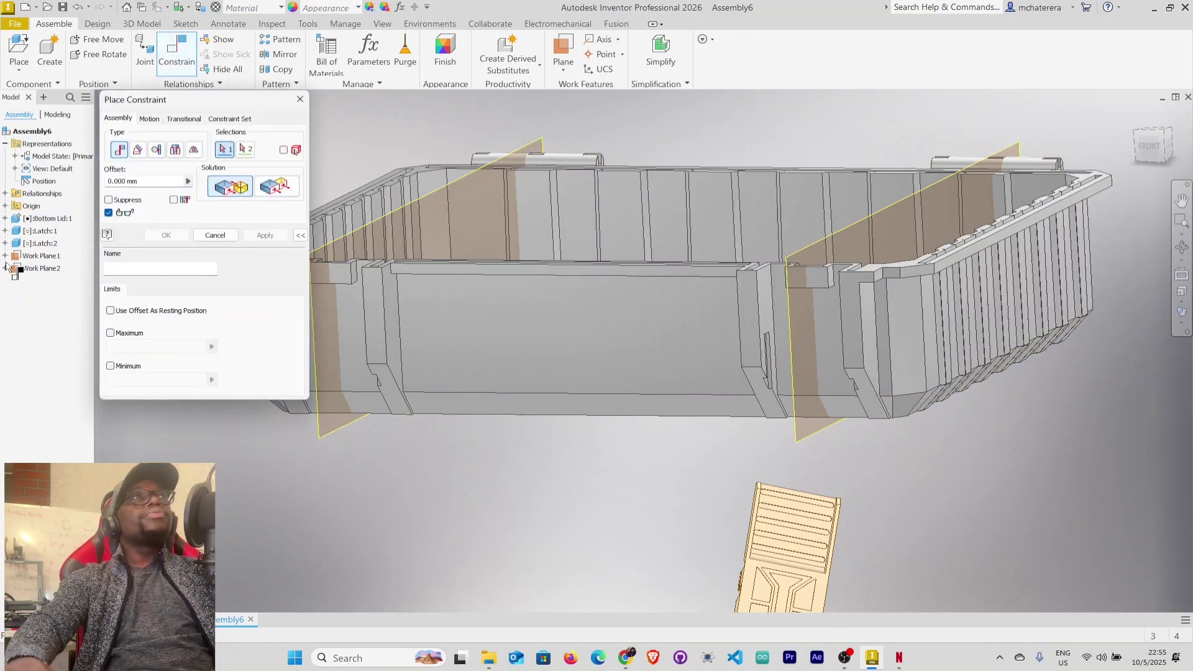
{"action": "middle_click_drag", "start_coordinate": [524, 442], "coordinate": [607, 420]}
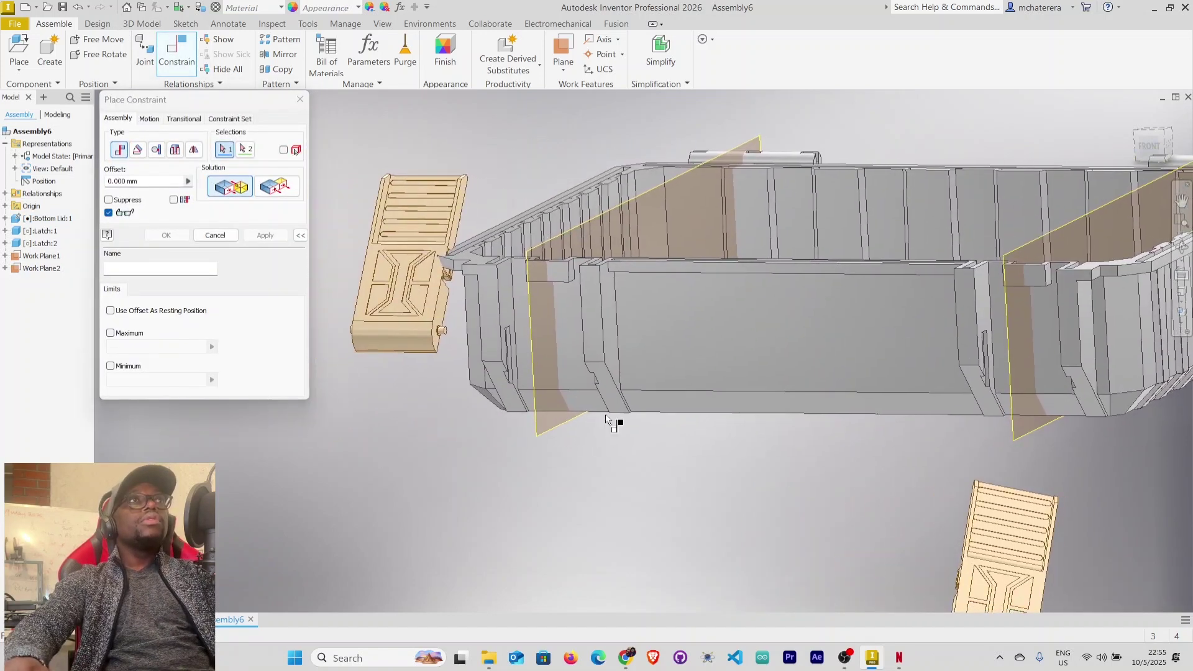
{"action": "left_click", "coordinate": [6, 231]}
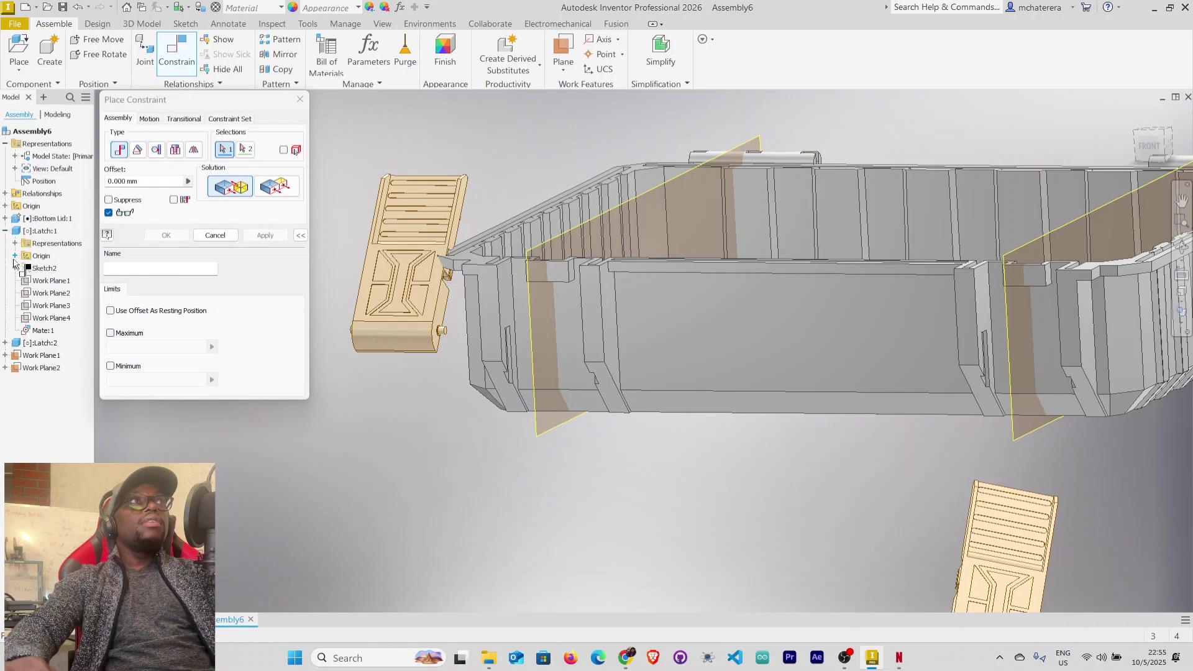
{"action": "left_click", "coordinate": [15, 256]}
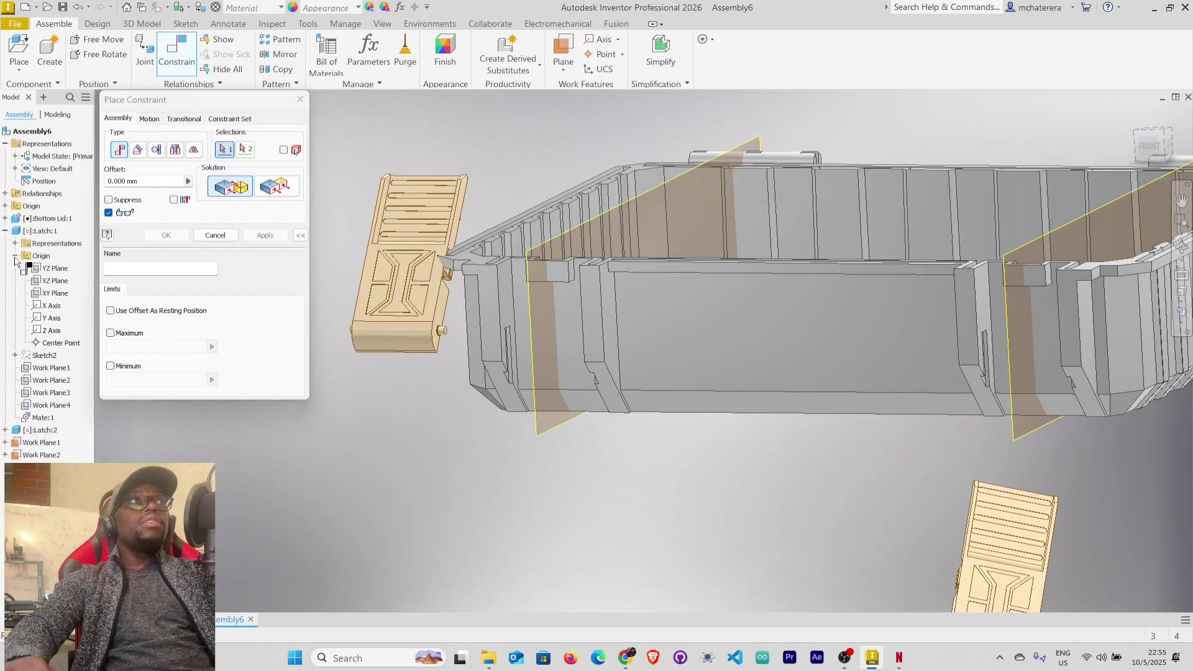
{"action": "left_click", "coordinate": [59, 287]}
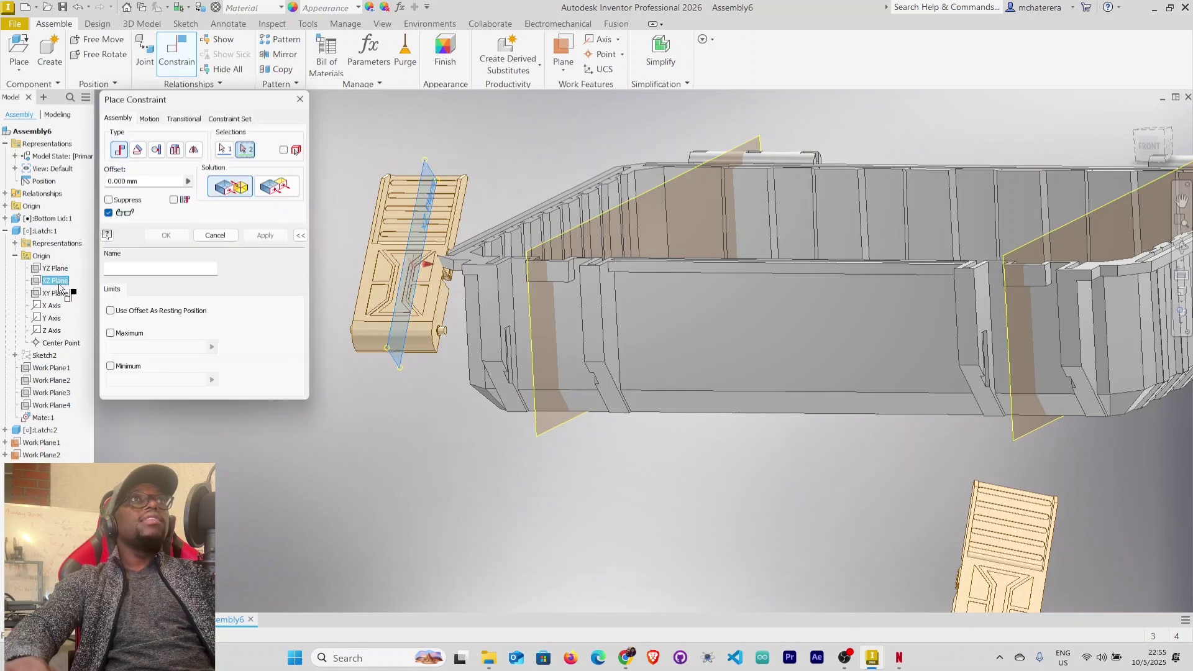
{"action": "left_click", "coordinate": [287, 197]}
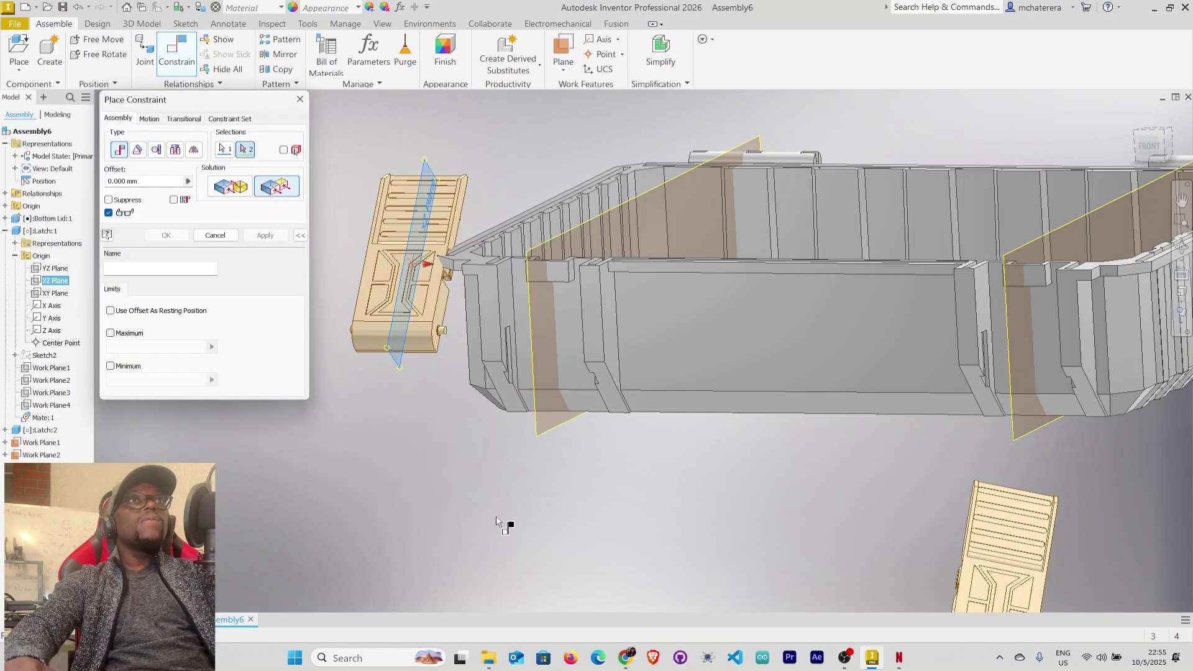
{"action": "left_click", "coordinate": [538, 437]}
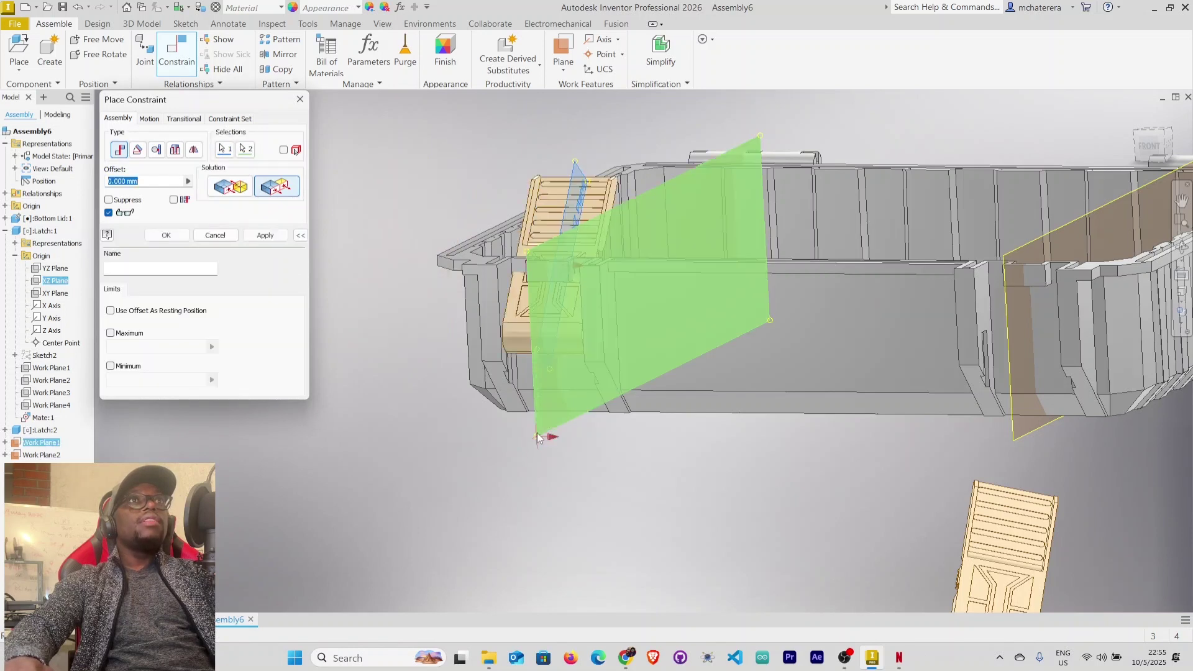
{"action": "left_click", "coordinate": [266, 240]}
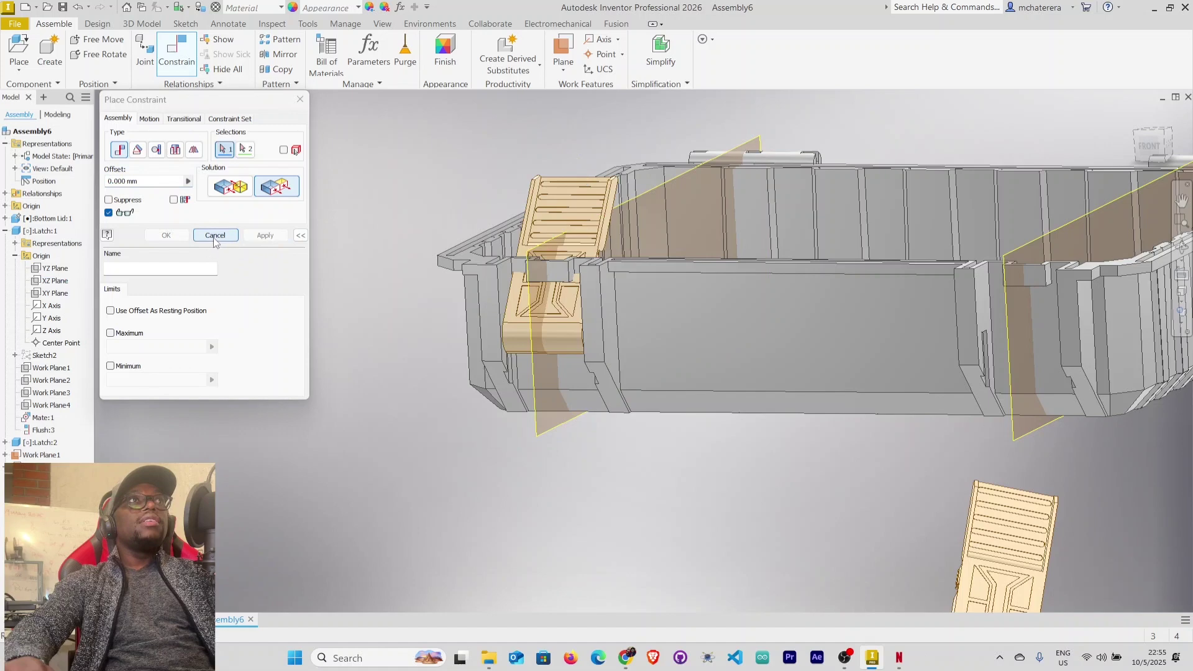
{"action": "left_click", "coordinate": [215, 237]}
Mate the second latch's pivot pin axis with the rounded slot end in the Bottom Lid's second latch recess at 0 mm offset.
{"action": "mouse_move", "coordinate": [689, 544]}
{"action": "middle_mouse_down", "text": "shift"}
{"action": "mouse_move", "coordinate": [713, 549]}
{"action": "mouse_move", "coordinate": [698, 543]}
{"action": "middle_mouse_up", "text": "shift"}
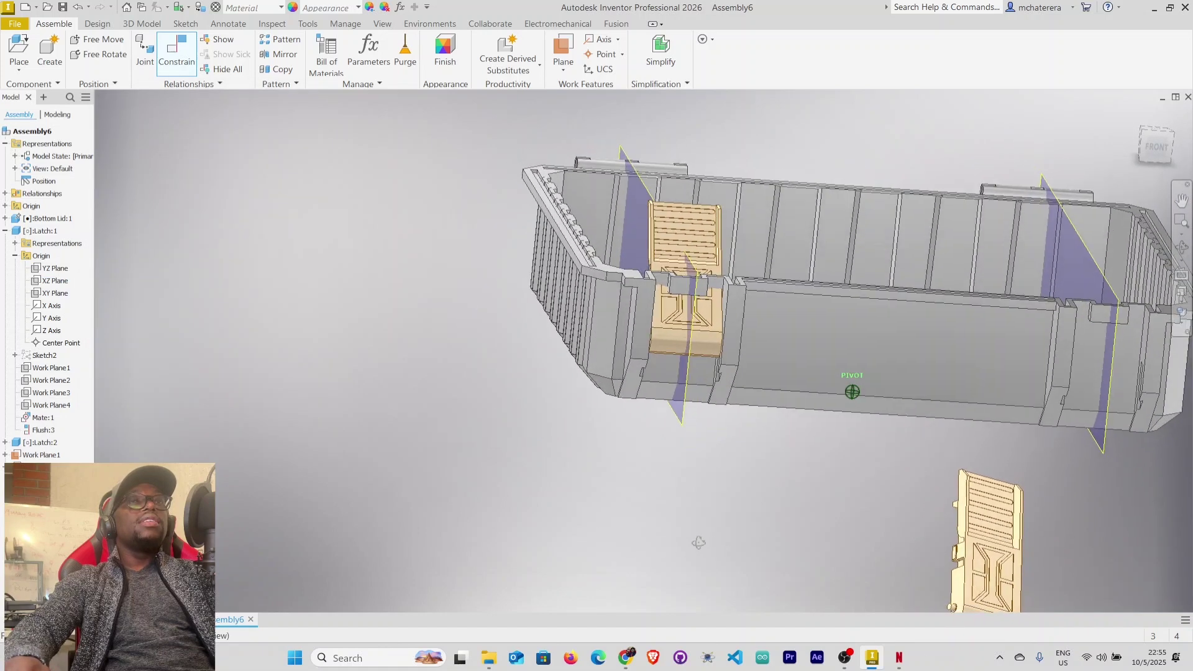
{"action": "scroll", "coordinate": [696, 528], "scroll_direction": "up", "scroll_amount": 2}
{"action": "middle_click_drag", "start_coordinate": [661, 507], "coordinate": [463, 441]}
{"action": "scroll", "coordinate": [674, 492], "scroll_direction": "down", "scroll_amount": 5}
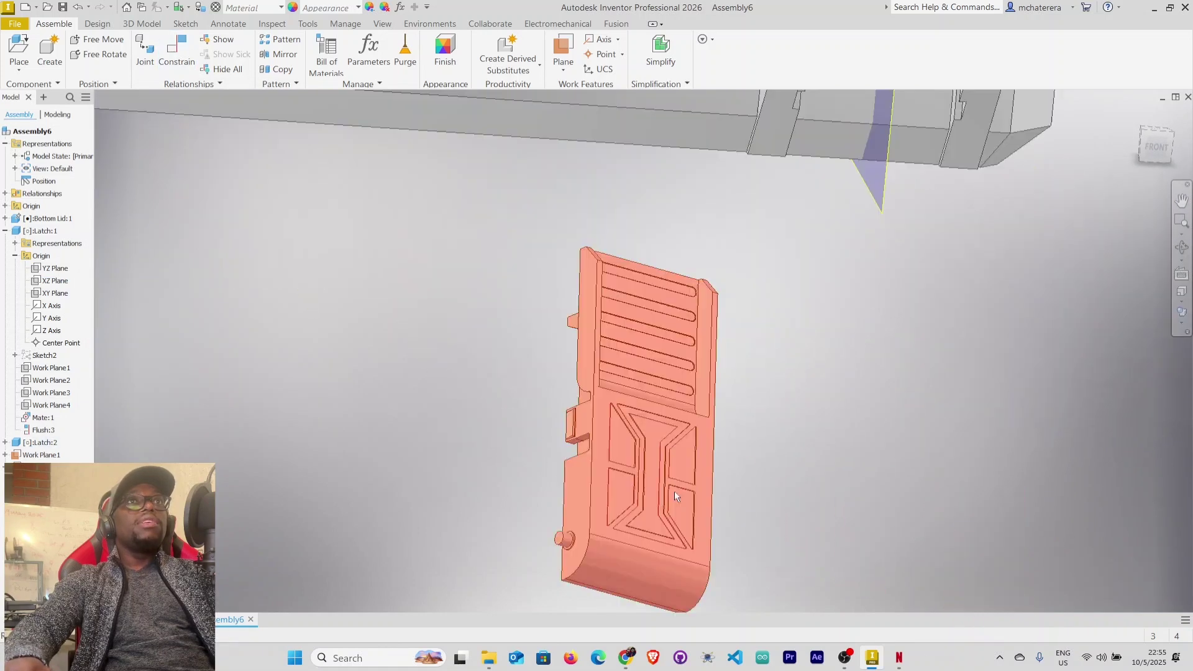
{"action": "middle_click_drag", "start_coordinate": [717, 490], "coordinate": [679, 413]}
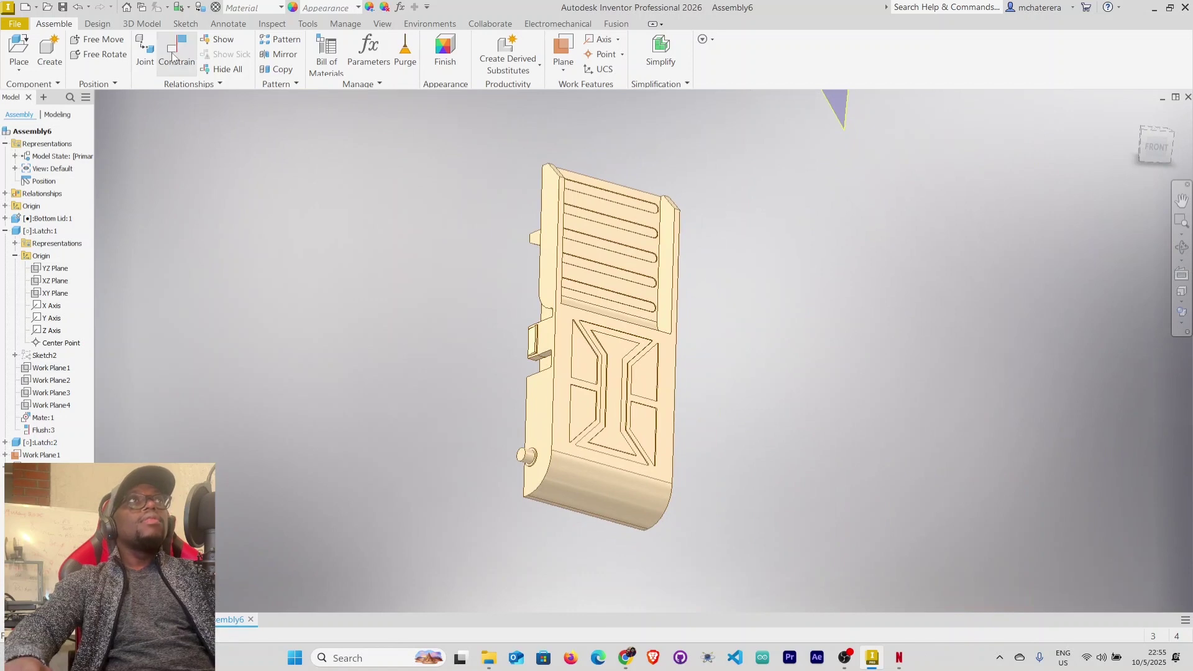
{"action": "left_click", "coordinate": [176, 49]}
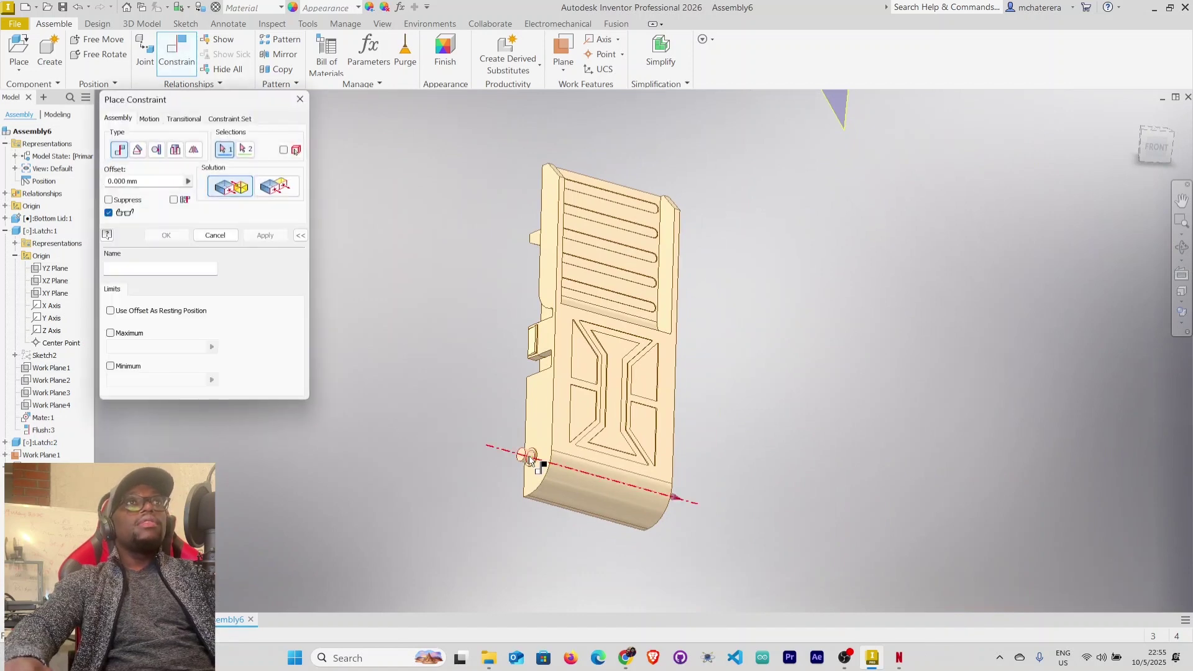
{"action": "left_click", "coordinate": [529, 459]}
{"action": "scroll", "coordinate": [519, 453], "scroll_direction": "up", "scroll_amount": 4}
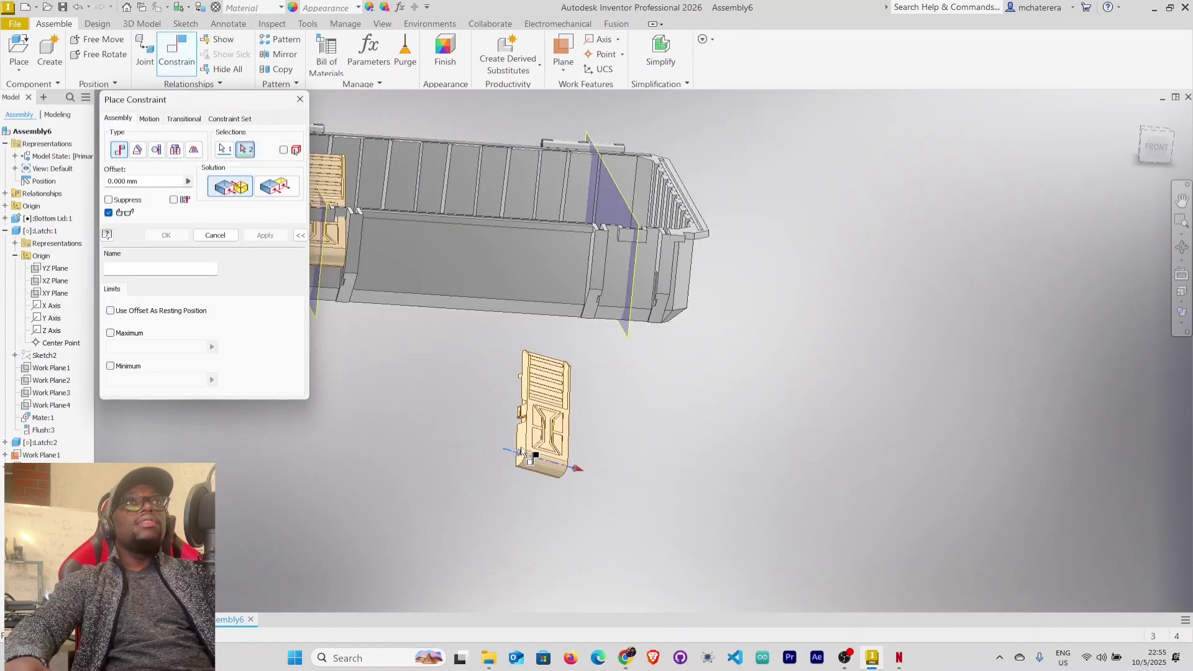
{"action": "scroll", "coordinate": [618, 357], "scroll_direction": "down", "scroll_amount": 5}
{"action": "middle_click_drag", "start_coordinate": [599, 286], "coordinate": [658, 278], "text": "shift"}
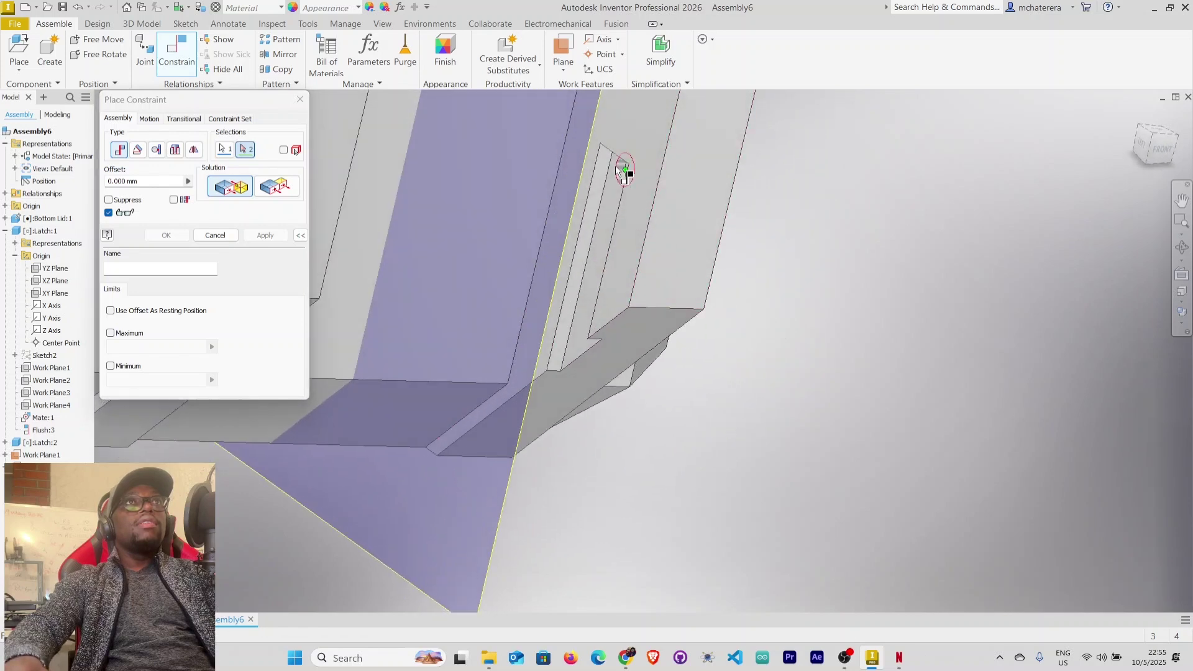
{"action": "scroll", "coordinate": [625, 186], "scroll_direction": "down", "scroll_amount": 3}
{"action": "left_click", "coordinate": [652, 205]}
{"action": "scroll", "coordinate": [627, 270], "scroll_direction": "up", "scroll_amount": 3}
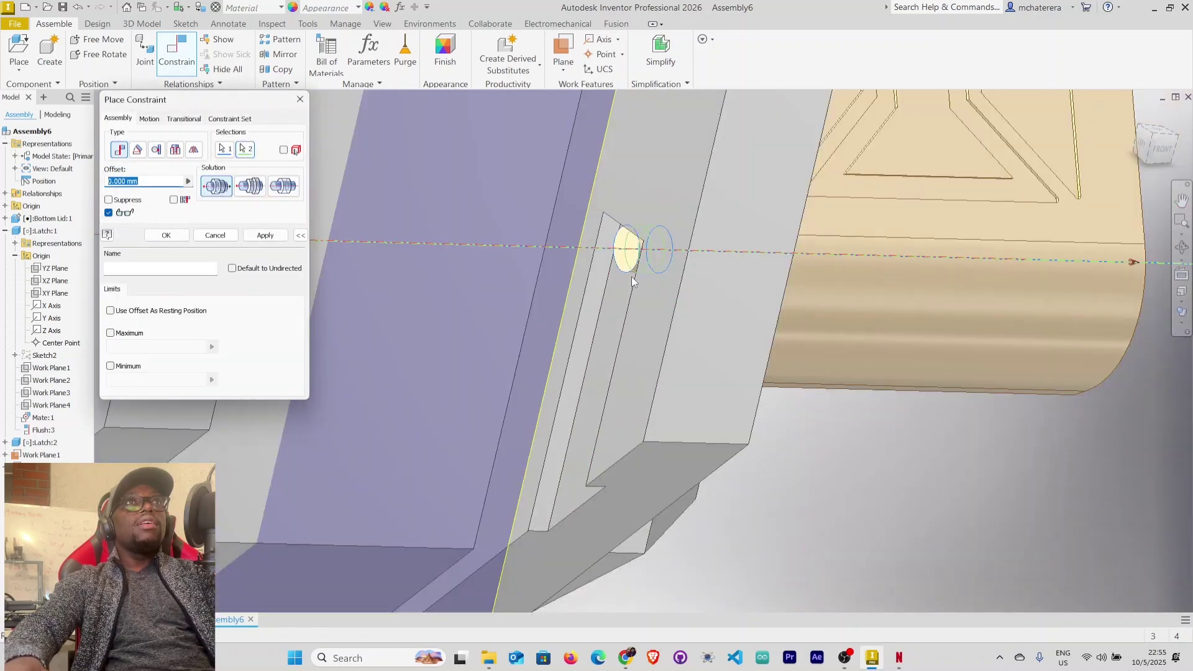
{"action": "scroll", "coordinate": [631, 278], "scroll_direction": "up", "scroll_amount": 2}
{"action": "left_click", "coordinate": [265, 235]}
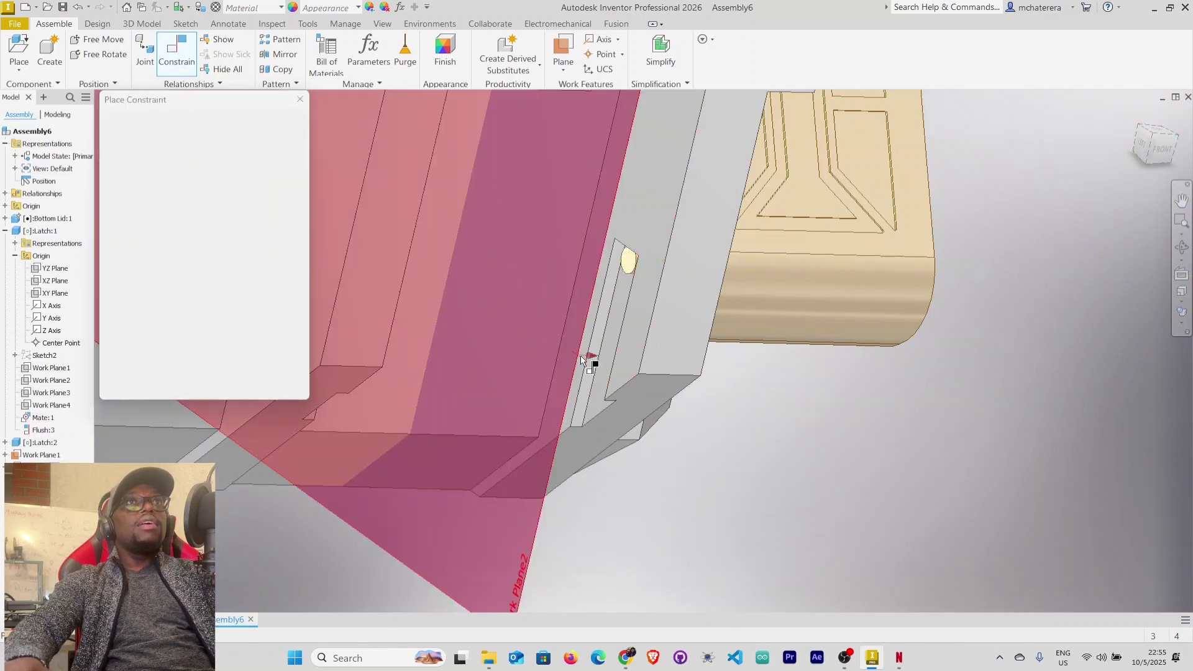
Constrain Latch:2's XZ Plane flush with the assembly's Work Plane2 at 0 mm offset.
{"action": "scroll", "coordinate": [622, 364], "scroll_direction": "up", "scroll_amount": 3}
{"action": "scroll", "coordinate": [777, 385], "scroll_direction": "down", "scroll_amount": 2}
{"action": "middle_click_drag", "start_coordinate": [882, 399], "coordinate": [137, 273], "text": "shift"}
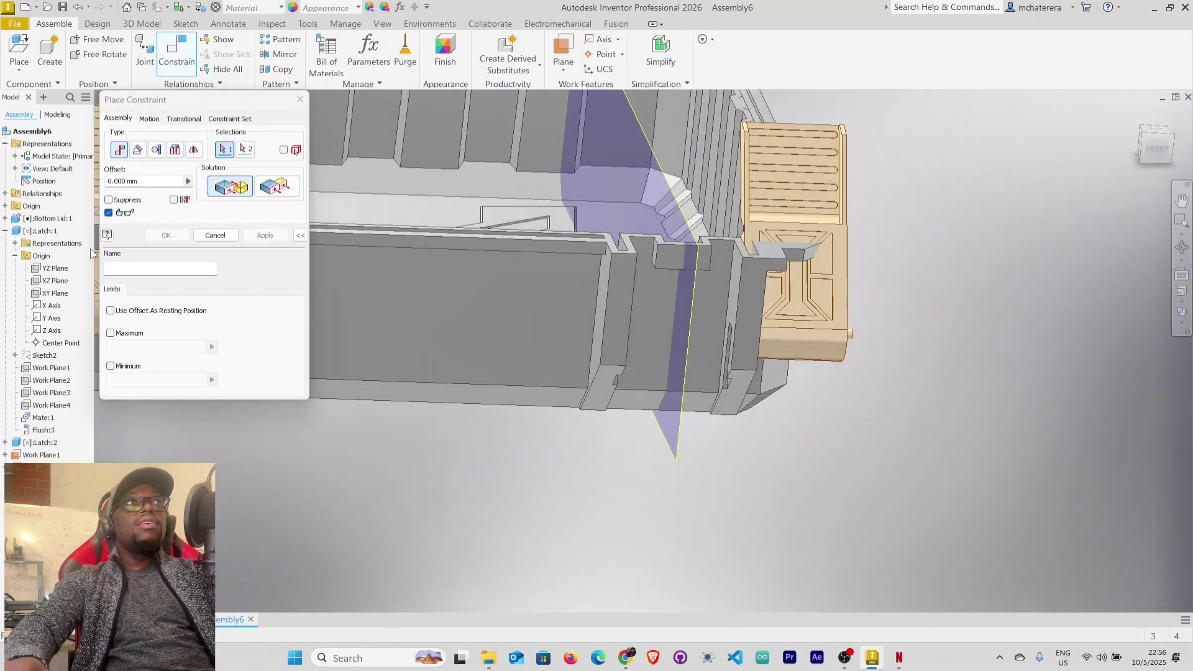
{"action": "left_click", "coordinate": [6, 231]}
{"action": "left_click", "coordinate": [5, 243]}
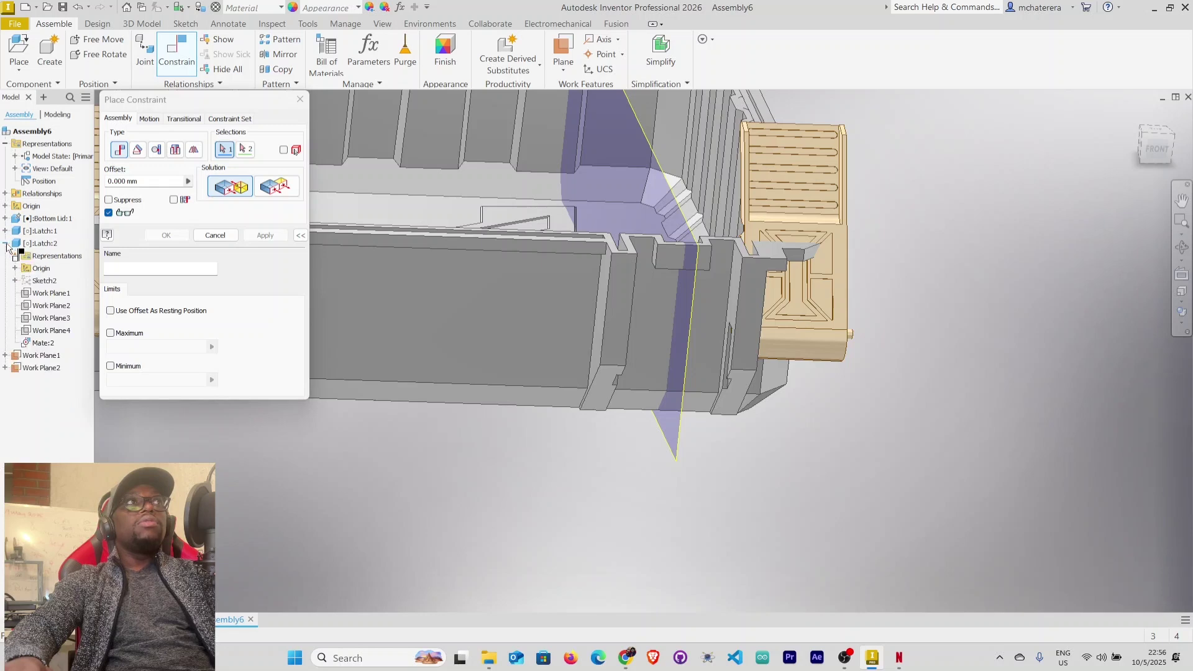
{"action": "left_click", "coordinate": [15, 269]}
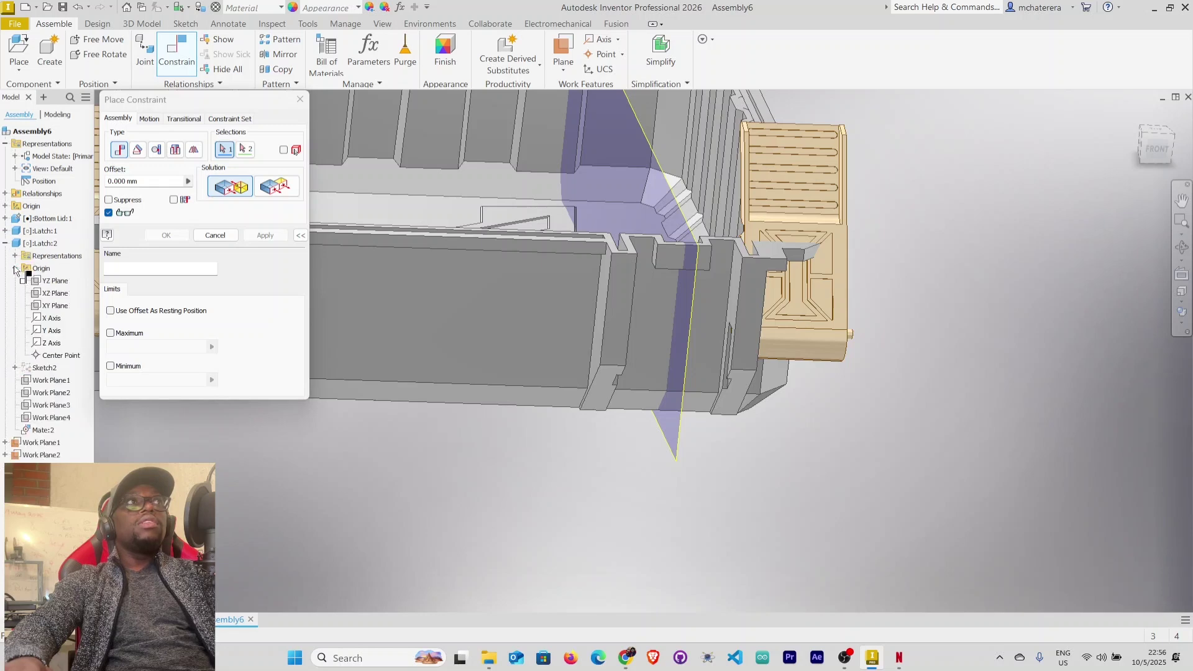
{"action": "left_click", "coordinate": [57, 295]}
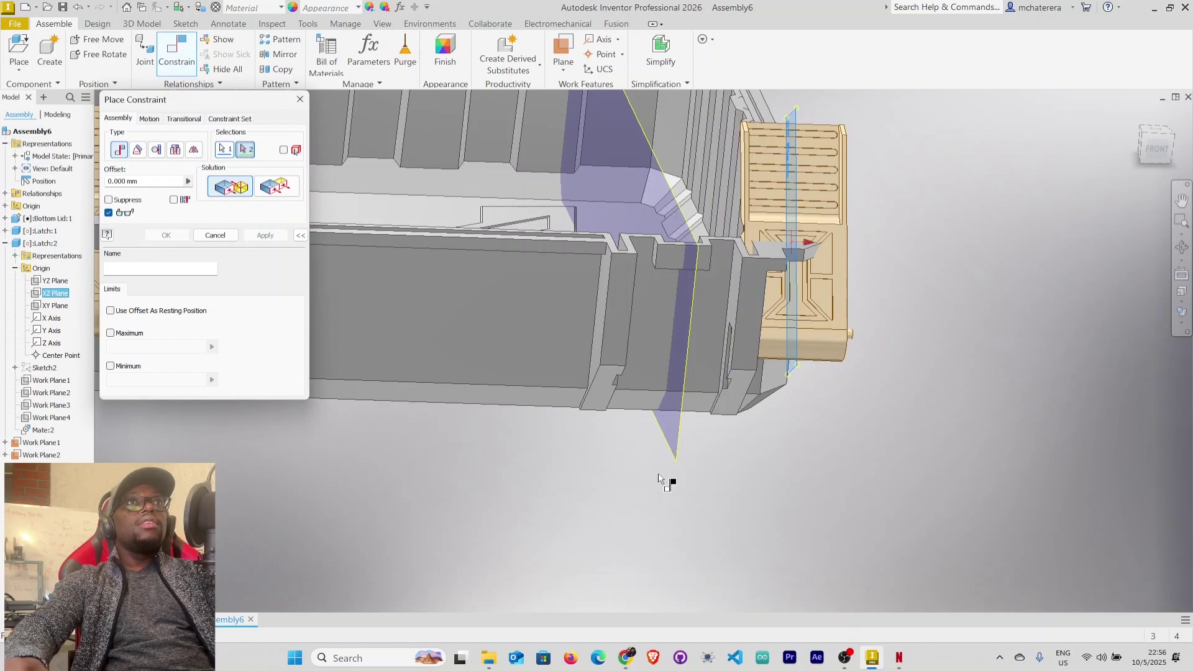
{"action": "left_click", "coordinate": [683, 459]}
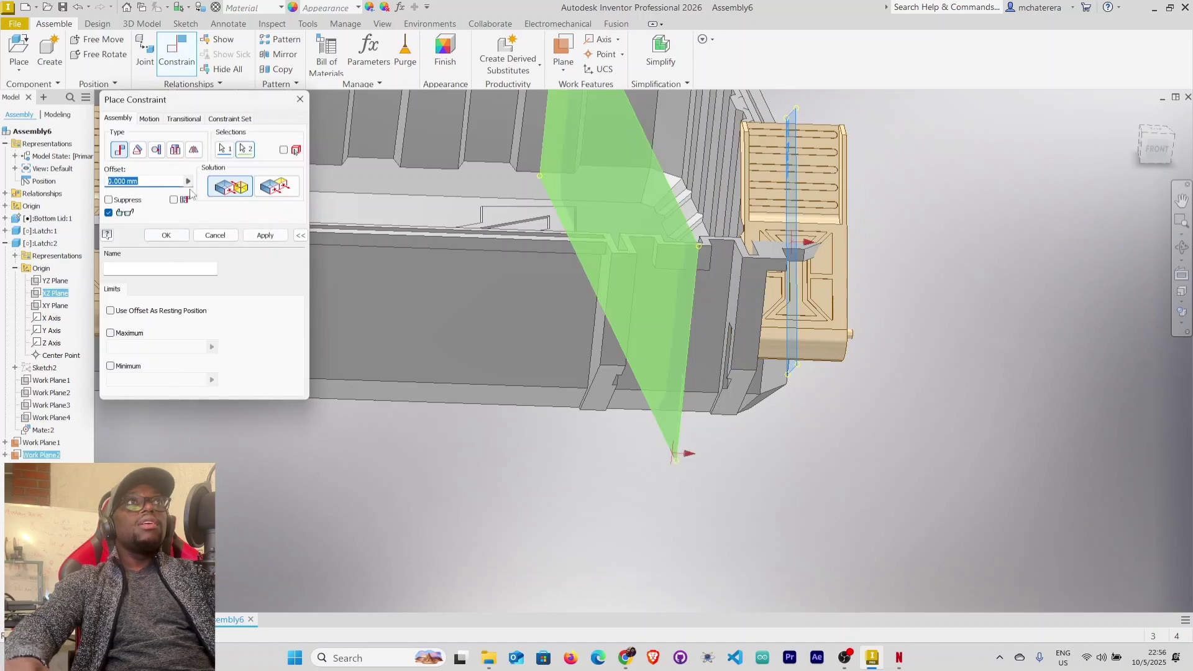
{"action": "left_click", "coordinate": [292, 194]}
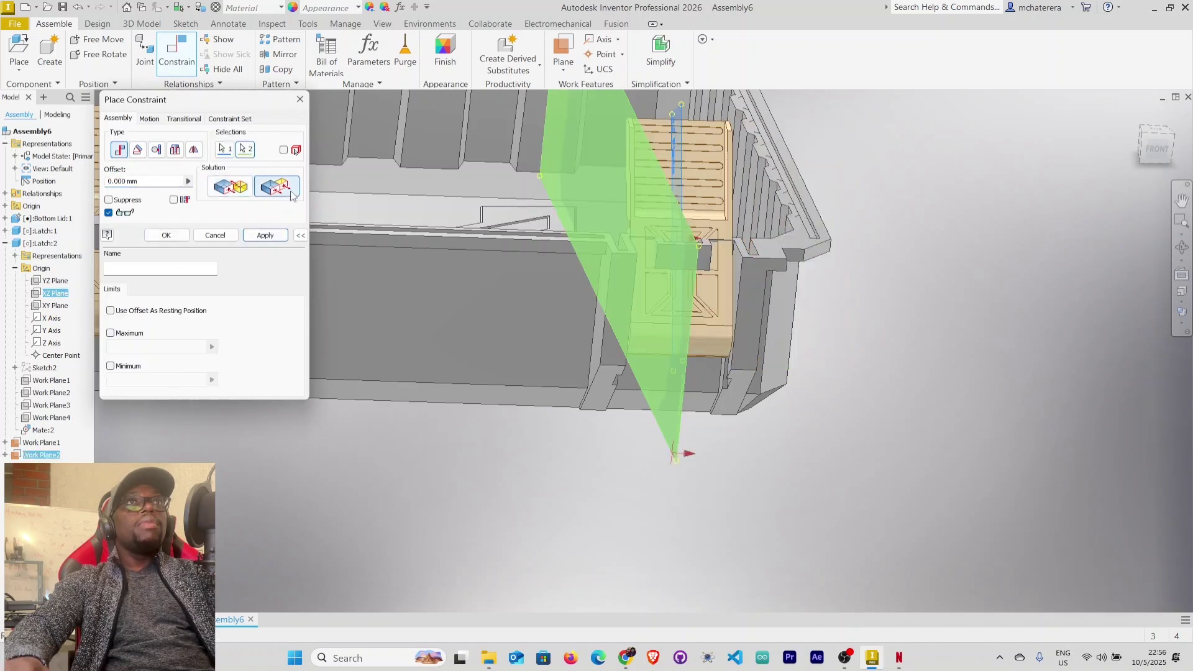
{"action": "left_click", "coordinate": [279, 241]}
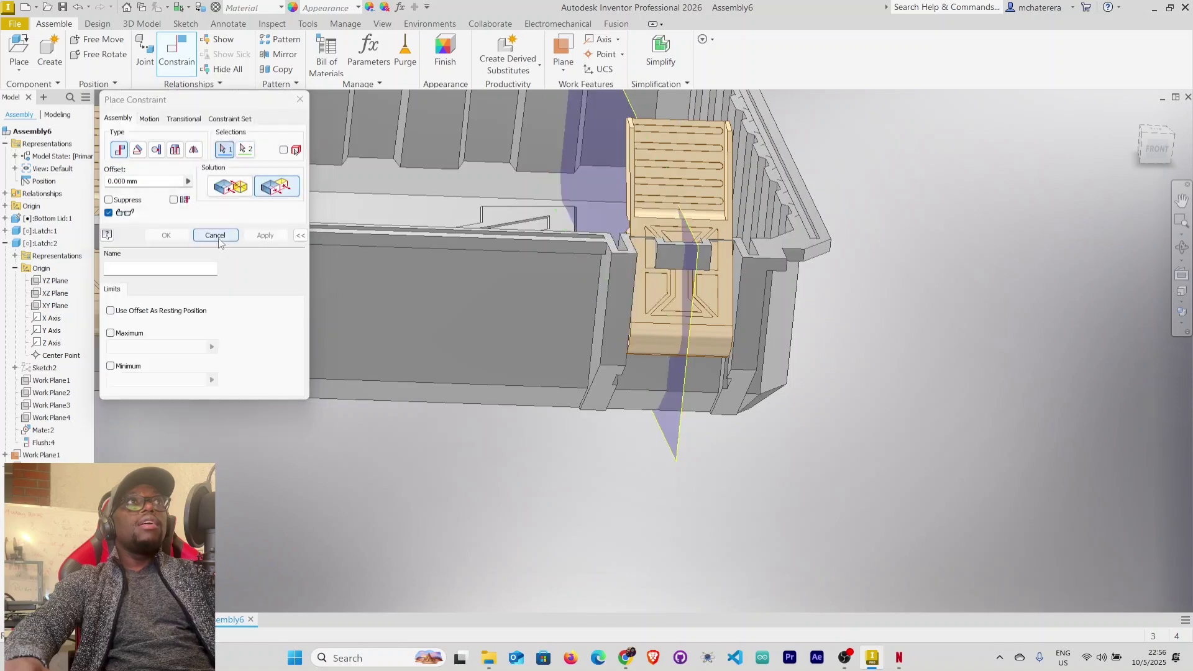
Hide the two work planes running through the latch recesses.
{"action": "left_click", "coordinate": [217, 236]}
{"action": "scroll", "coordinate": [691, 475], "scroll_direction": "down", "scroll_amount": 5}
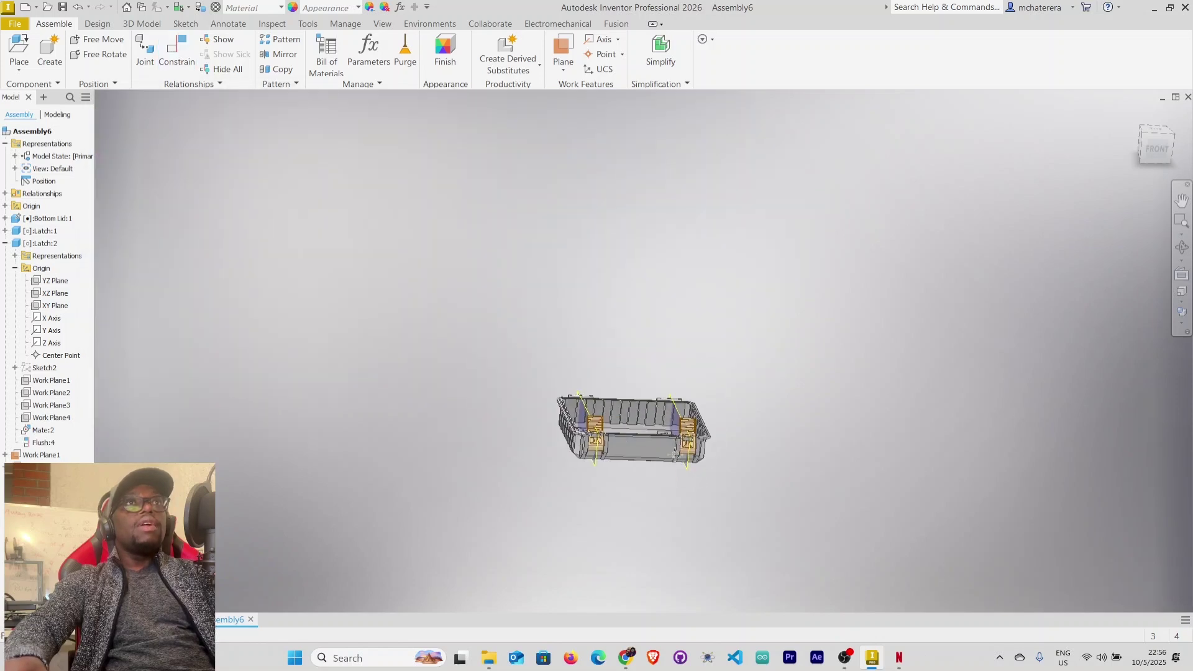
{"action": "middle_click_drag", "start_coordinate": [687, 429], "coordinate": [616, 440], "text": "shift"}
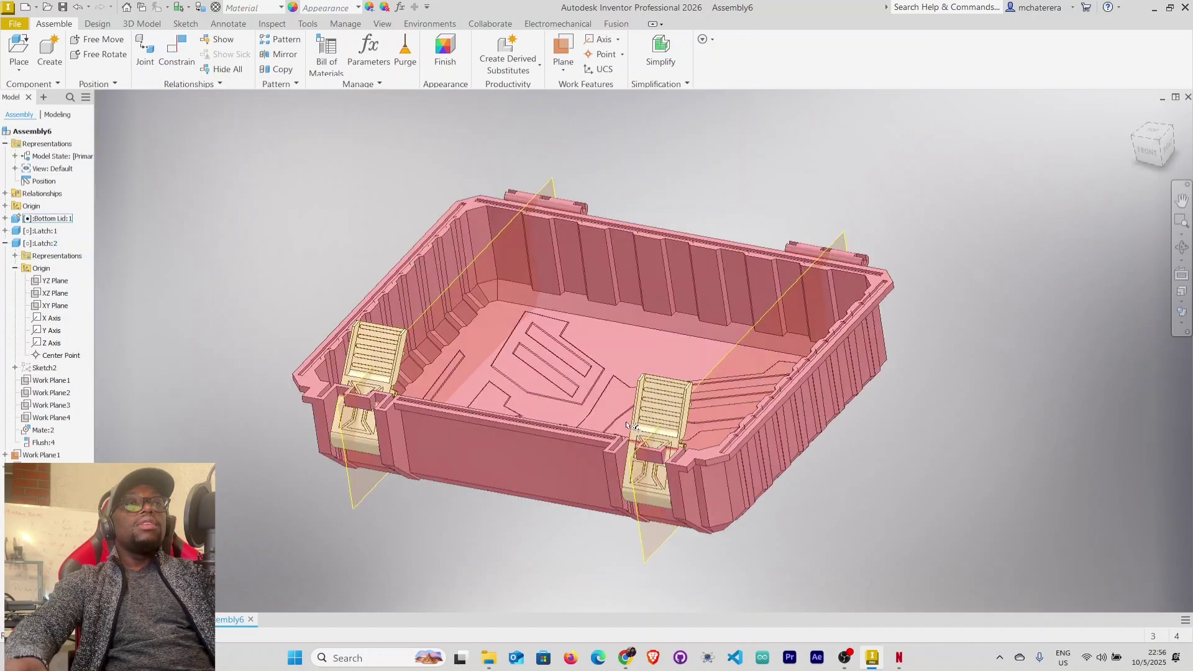
{"action": "middle_click_drag", "start_coordinate": [630, 419], "coordinate": [643, 363]}
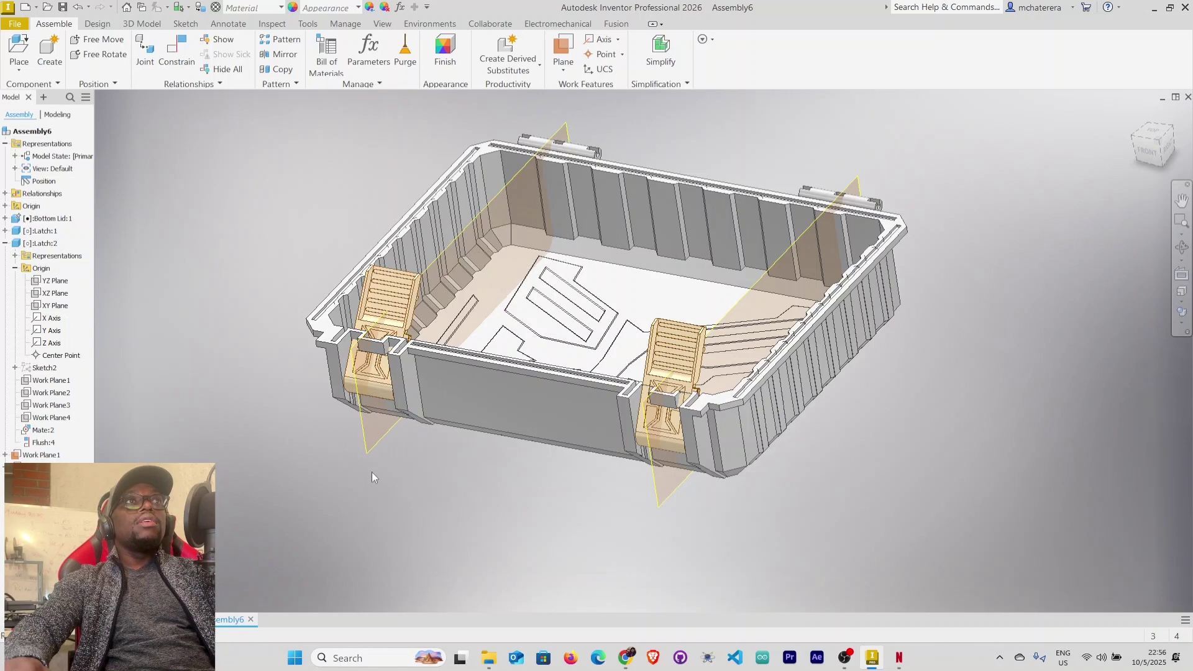
{"action": "left_click", "coordinate": [374, 444]}
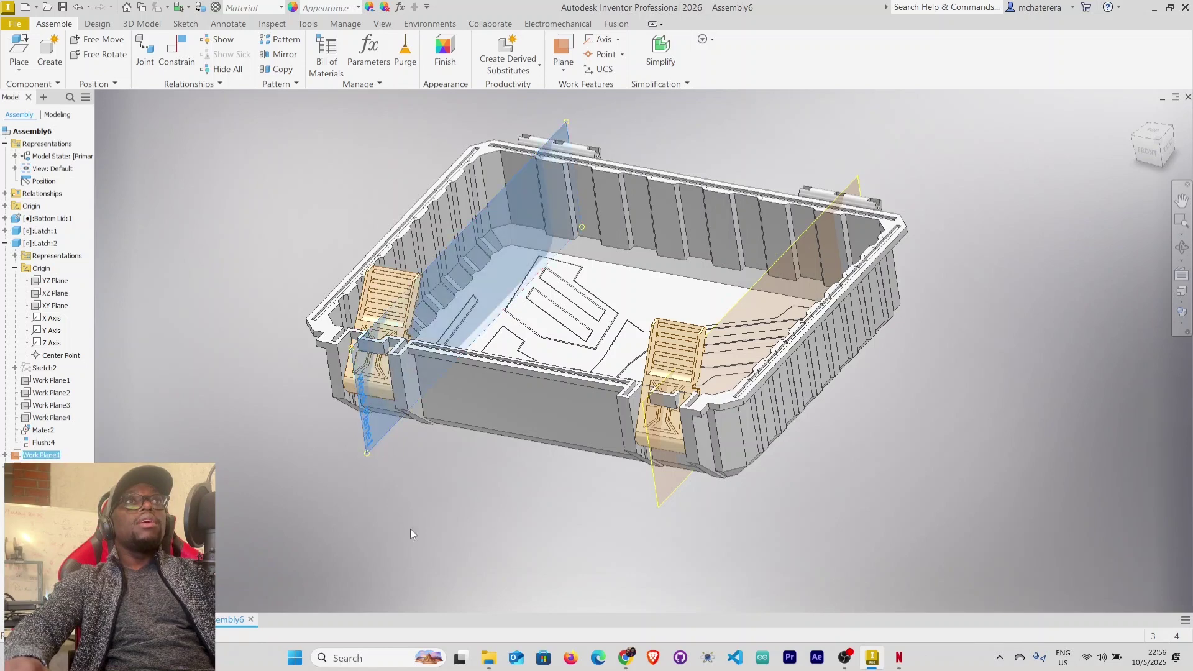
{"action": "right_click", "coordinate": [662, 506]}
{"action": "left_click", "coordinate": [694, 519]}
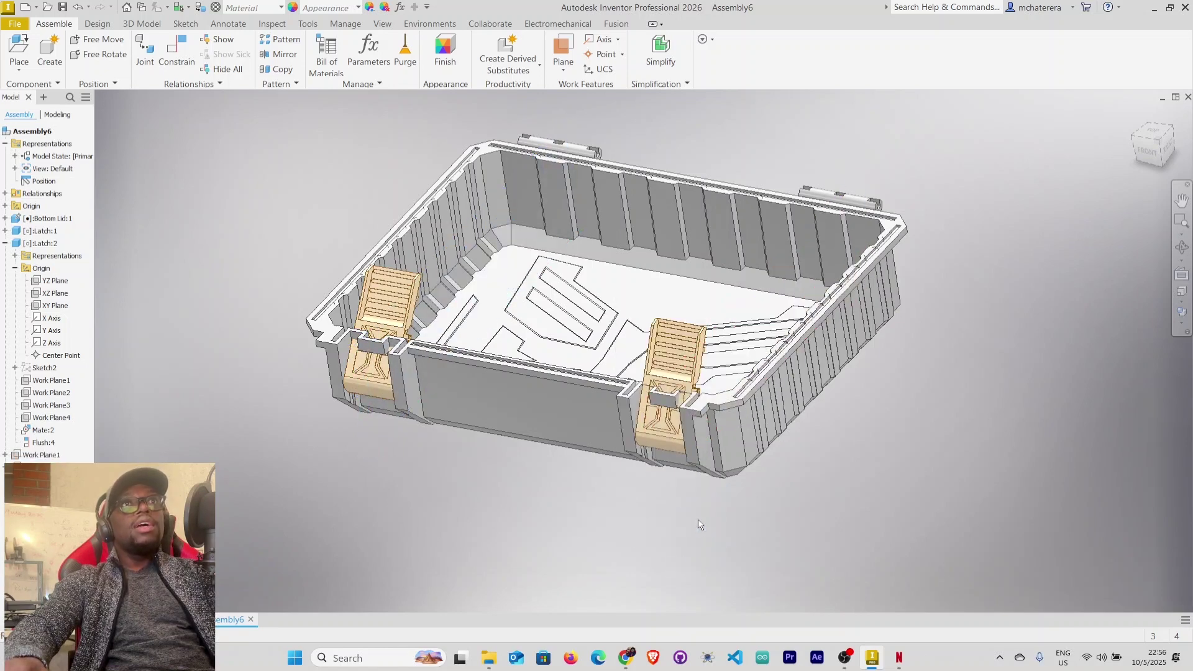
Swing both latches outward and down about their pivot pins to open them.
{"action": "middle_click_drag", "start_coordinate": [684, 519], "coordinate": [686, 509], "text": "shift"}
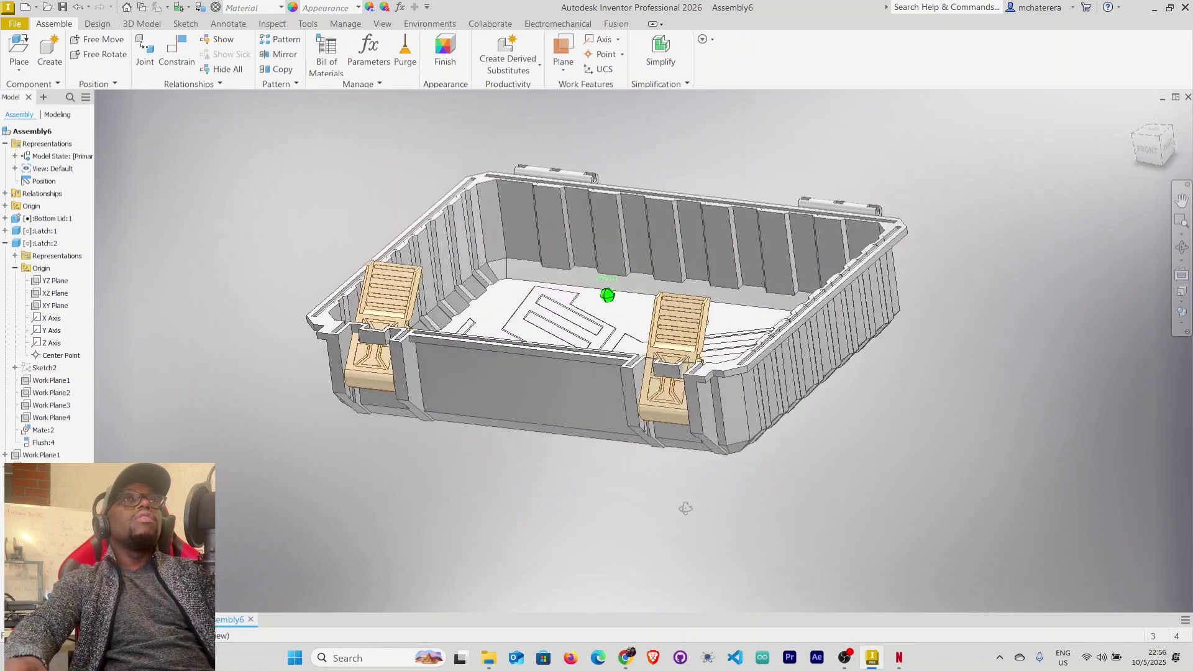
{"action": "left_click_drag", "start_coordinate": [411, 285], "coordinate": [392, 301]}
{"action": "left_click_drag", "start_coordinate": [352, 422], "coordinate": [359, 473]}
{"action": "left_click_drag", "start_coordinate": [691, 306], "coordinate": [640, 444]}
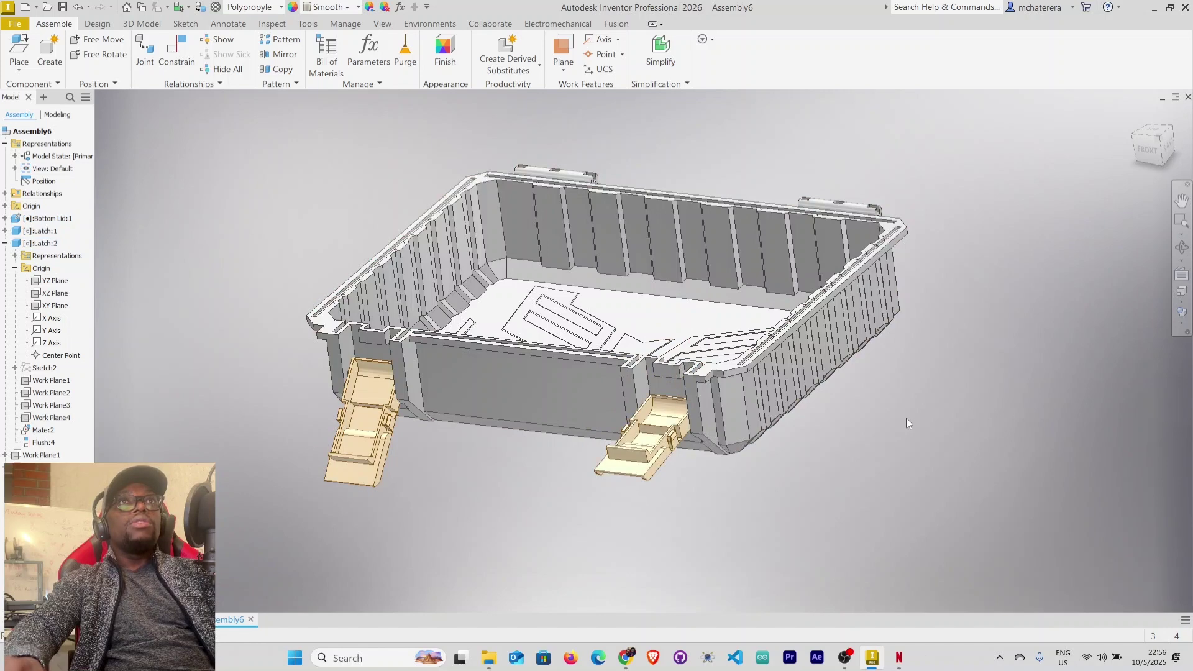
Place one instance of Top Lid.ipt in the assembly, beside the Bottom Lid.
{"action": "mouse_move", "coordinate": [882, 416]}
{"action": "middle_mouse_down", "text": "shift"}
{"action": "mouse_move", "coordinate": [799, 506]}
{"action": "mouse_move", "coordinate": [835, 437]}
{"action": "middle_mouse_up", "text": "shift"}
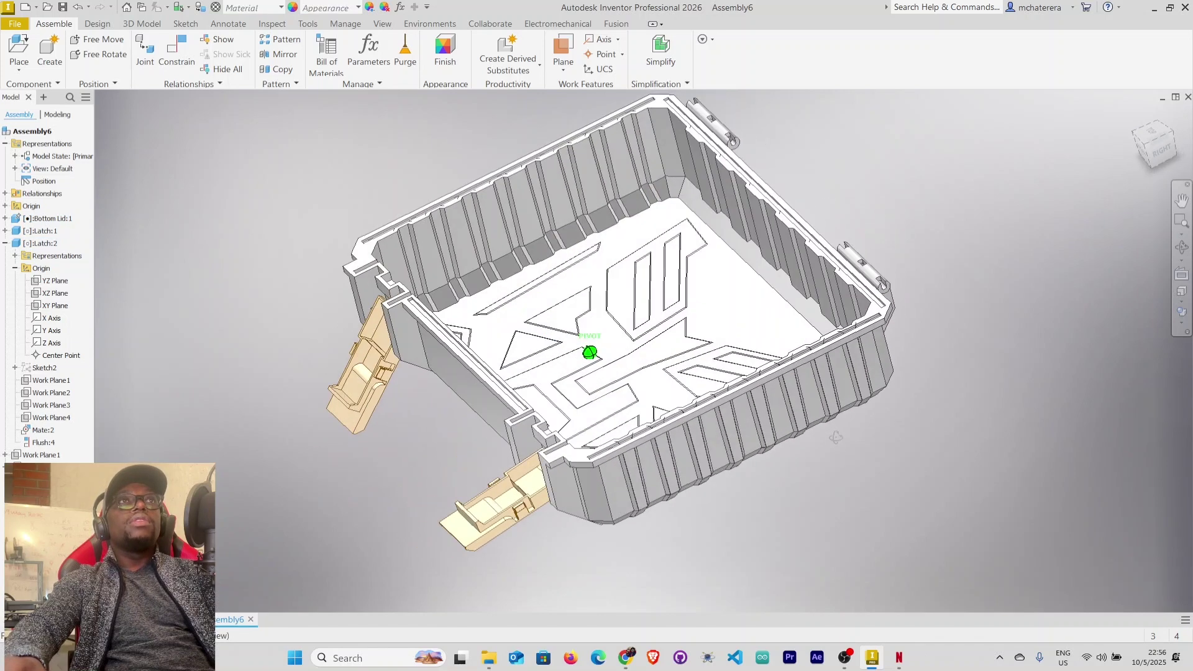
{"action": "right_click", "coordinate": [885, 425]}
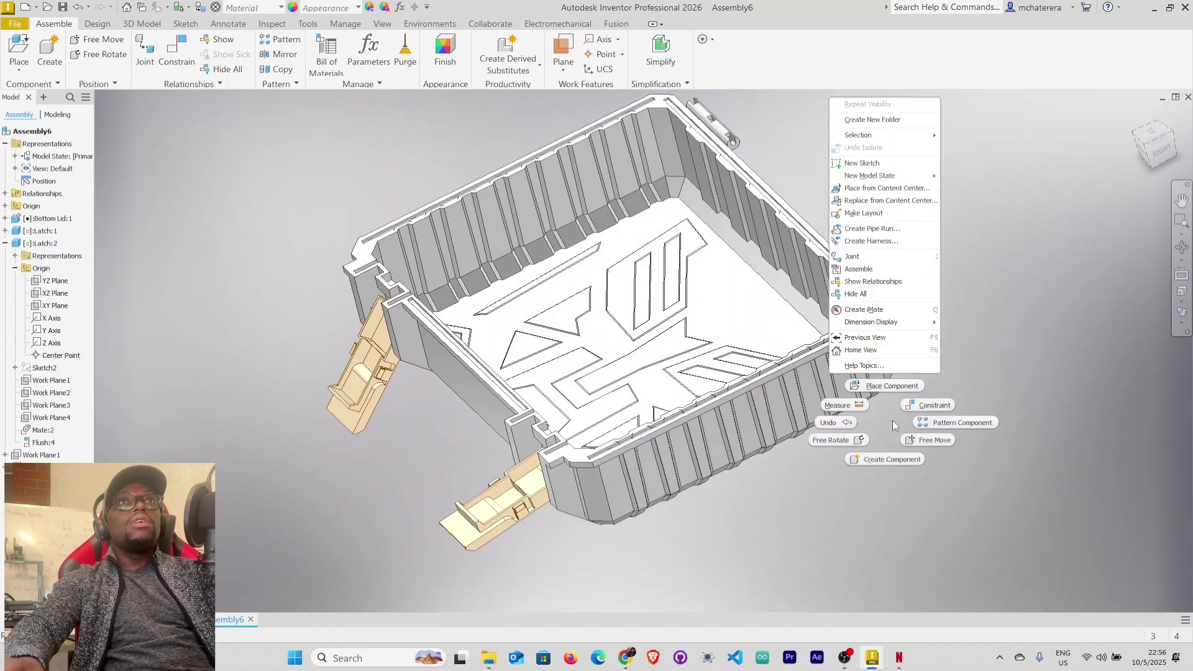
{"action": "left_click", "coordinate": [894, 385]}
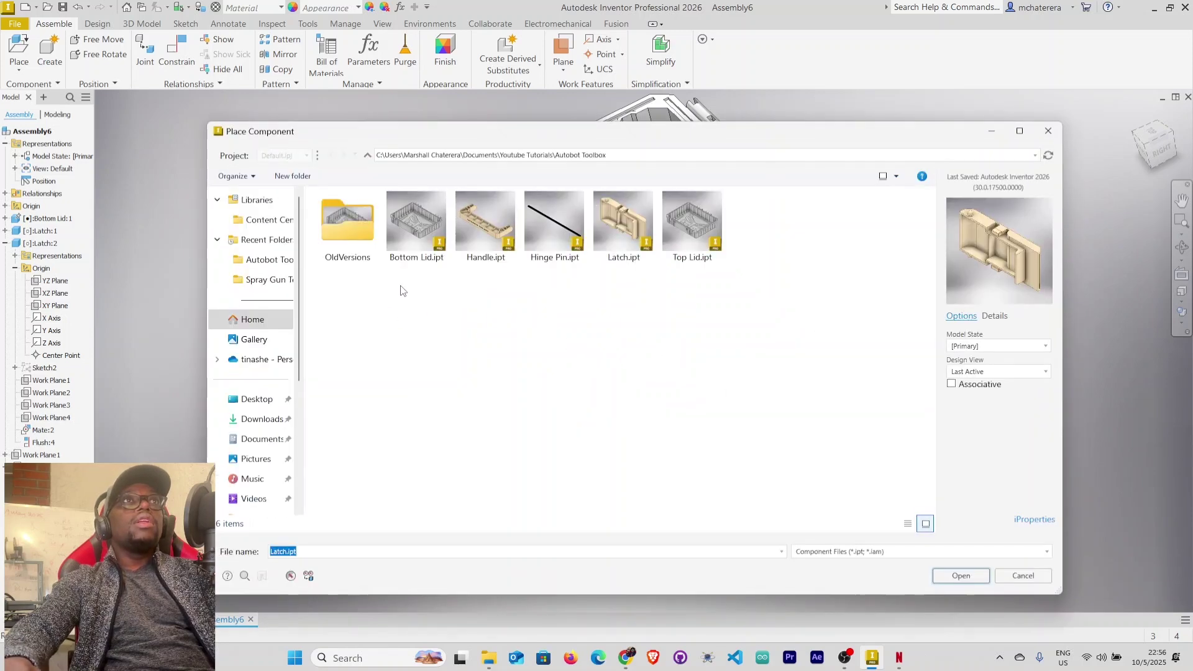
{"action": "double_click", "coordinate": [688, 245]}
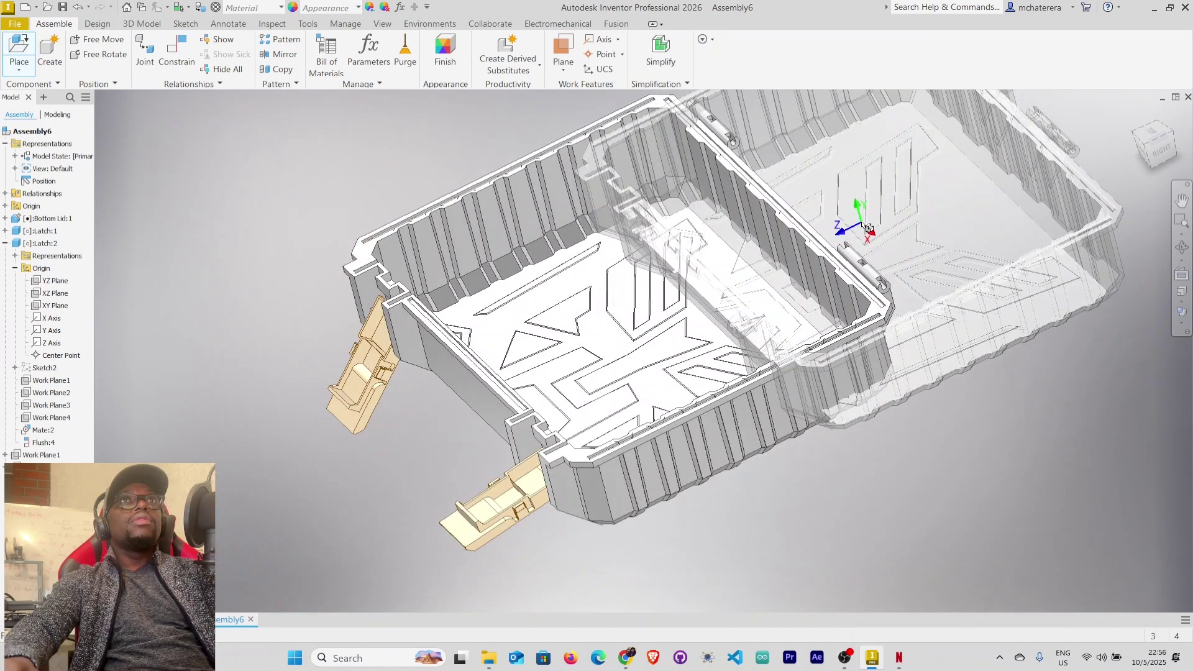
{"action": "right_click", "coordinate": [875, 224]}
{"action": "left_click", "coordinate": [911, 222]}
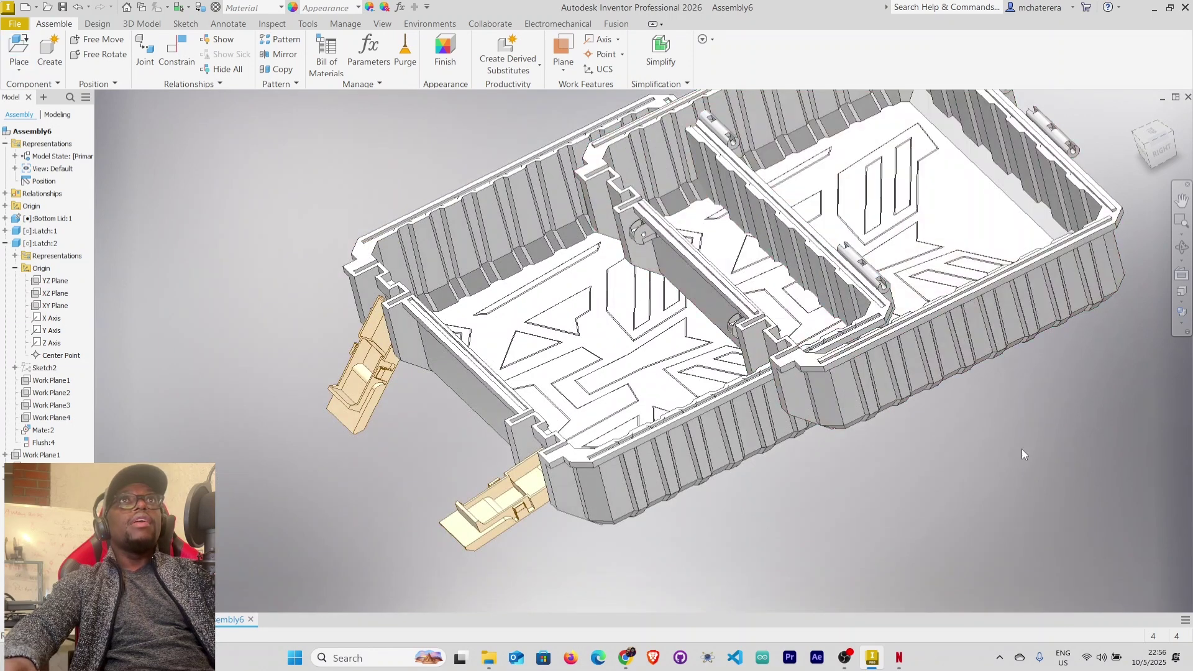
Free-rotate the Top Lid until it is upside down, with its open side facing the Bottom Lid.
{"action": "middle_click_drag", "start_coordinate": [993, 479], "coordinate": [867, 558], "text": "shift"}
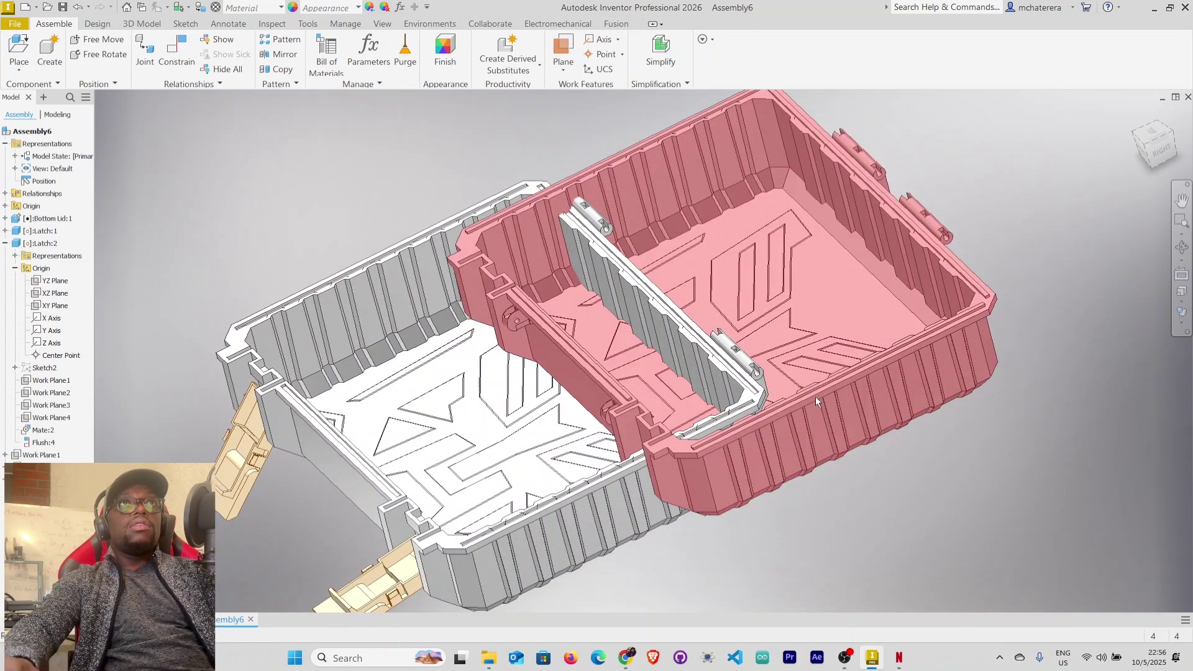
{"action": "left_click", "coordinate": [847, 385]}
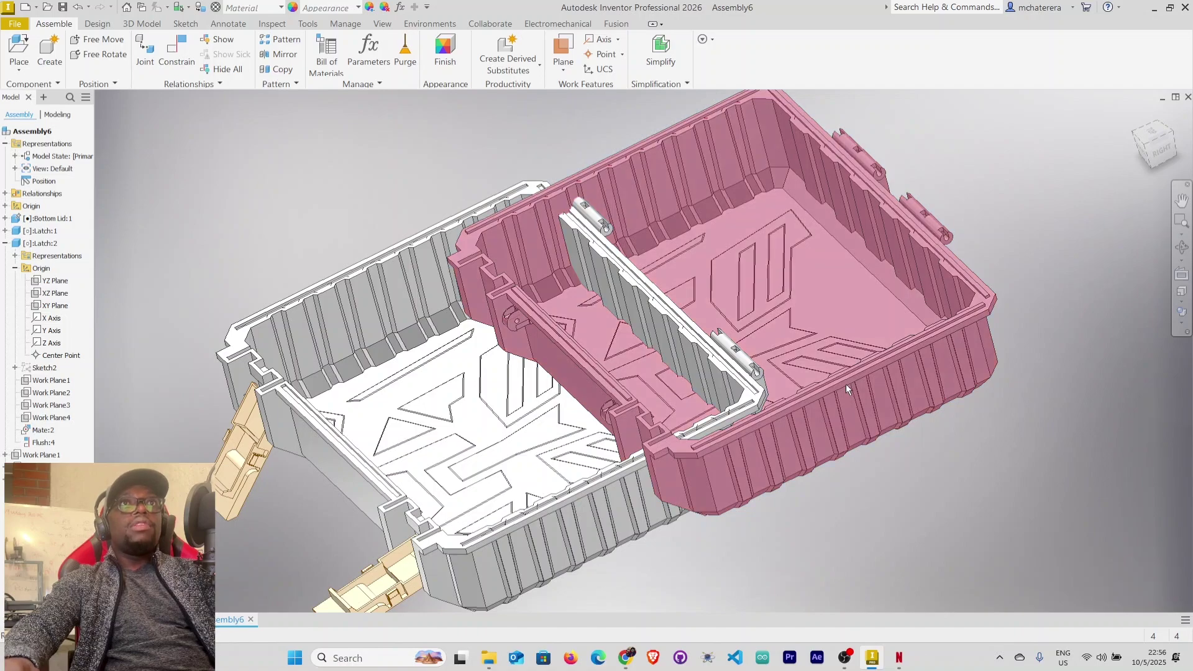
{"action": "key", "text": "g"}
{"action": "left_click_drag", "start_coordinate": [847, 388], "coordinate": [819, 373]}
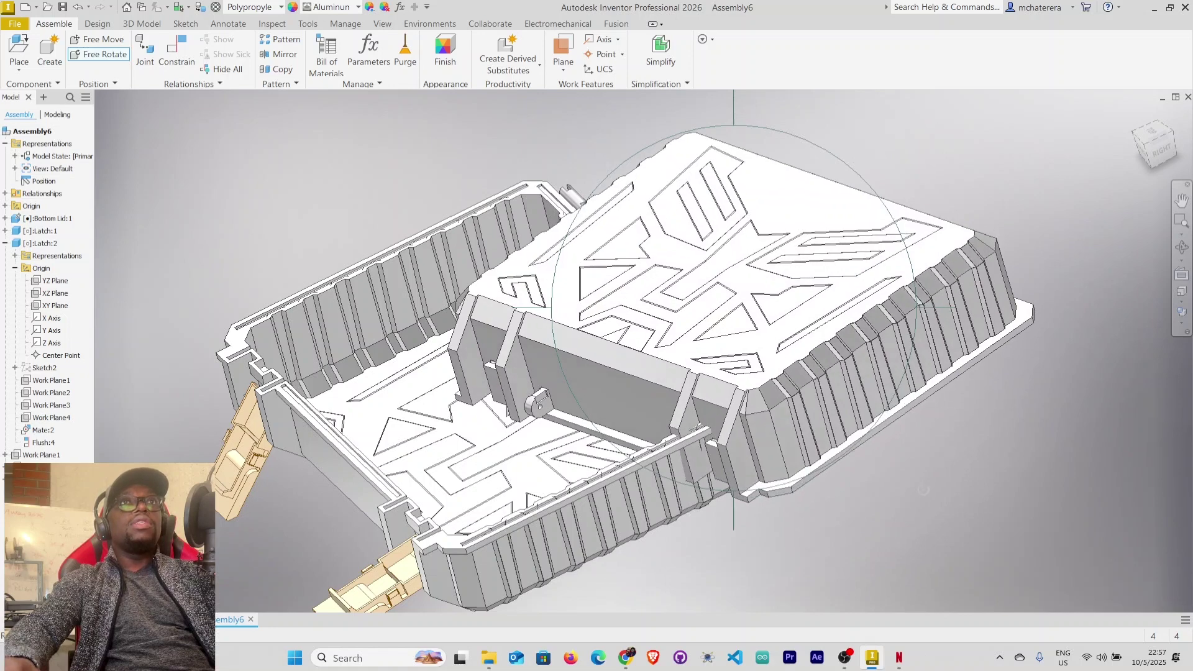
{"action": "left_click_drag", "start_coordinate": [771, 403], "coordinate": [769, 419]}
{"action": "right_click", "coordinate": [768, 418]}
{"action": "left_click", "coordinate": [813, 420]}
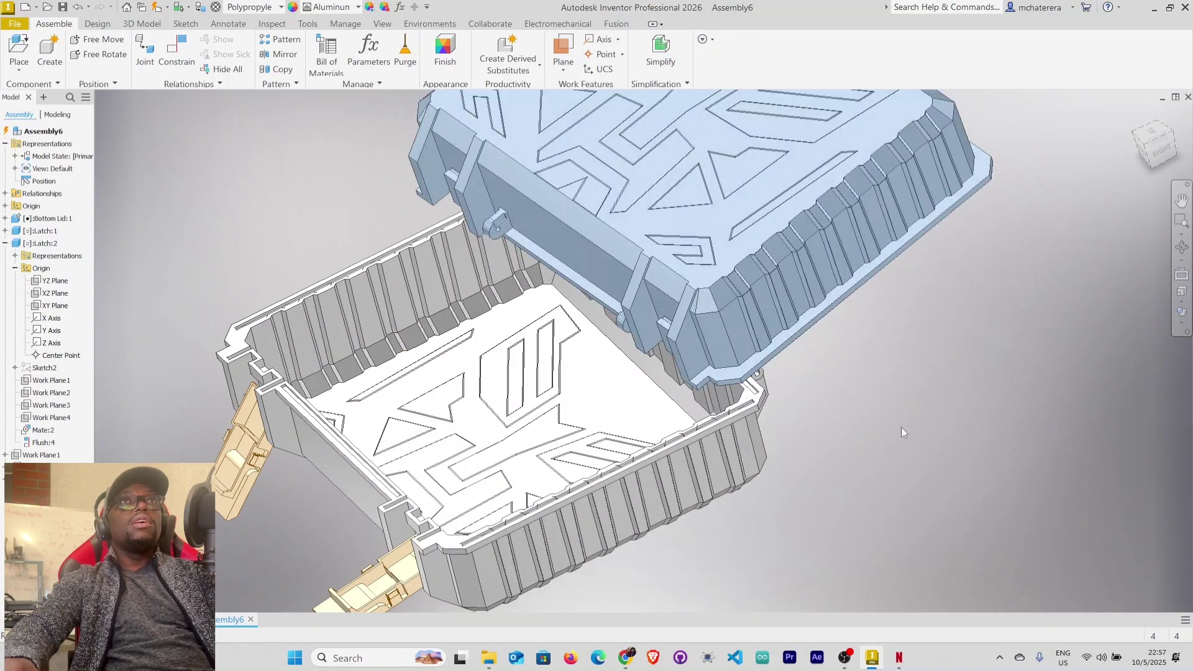
Mate the Top Lid's hinge barrel axis with the Bottom Lid's hinge barrel axis at 0 mm offset.
{"action": "scroll", "coordinate": [901, 428], "scroll_direction": "up", "scroll_amount": 6}
{"action": "mouse_move", "coordinate": [917, 450]}
{"action": "middle_mouse_down", "text": "shift"}
{"action": "mouse_move", "coordinate": [848, 431]}
{"action": "mouse_move", "coordinate": [775, 469]}
{"action": "mouse_move", "coordinate": [828, 462]}
{"action": "mouse_move", "coordinate": [826, 444]}
{"action": "middle_mouse_up", "text": "shift"}
{"action": "mouse_move", "coordinate": [774, 348]}
{"action": "middle_mouse_down", "text": "shift"}
{"action": "mouse_move", "coordinate": [755, 398]}
{"action": "mouse_move", "coordinate": [786, 444]}
{"action": "mouse_move", "coordinate": [769, 469]}
{"action": "middle_mouse_up", "text": "shift"}
{"action": "scroll", "coordinate": [680, 244], "scroll_direction": "down", "scroll_amount": 6}
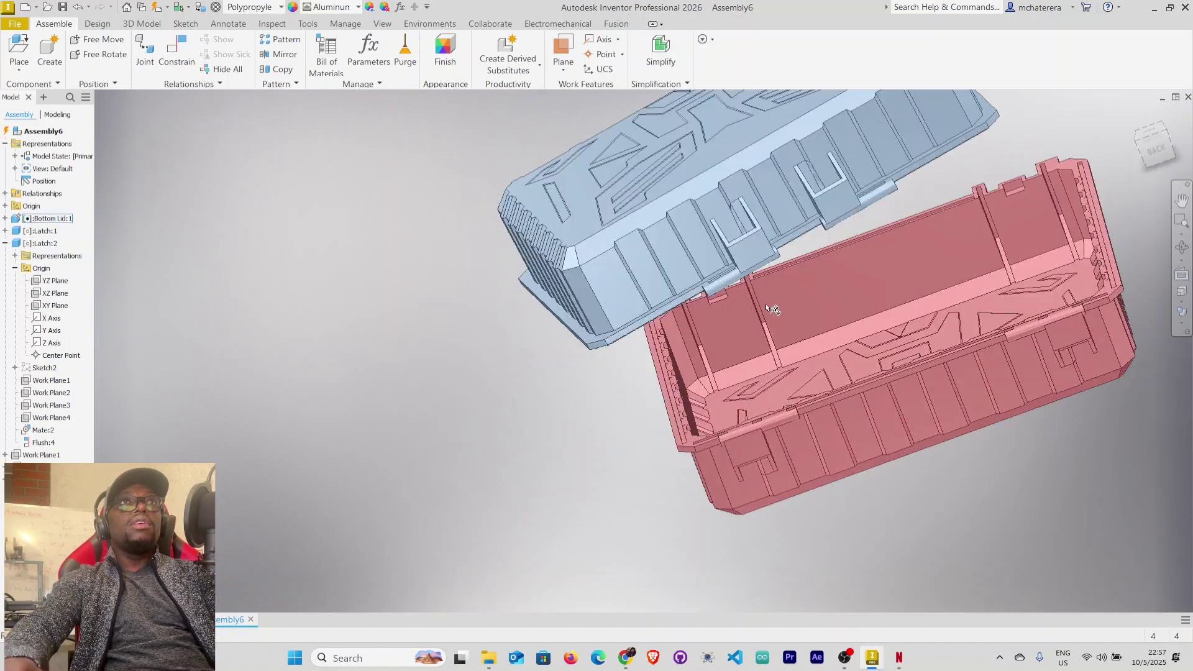
{"action": "middle_click_drag", "start_coordinate": [626, 365], "coordinate": [554, 338], "text": "shift"}
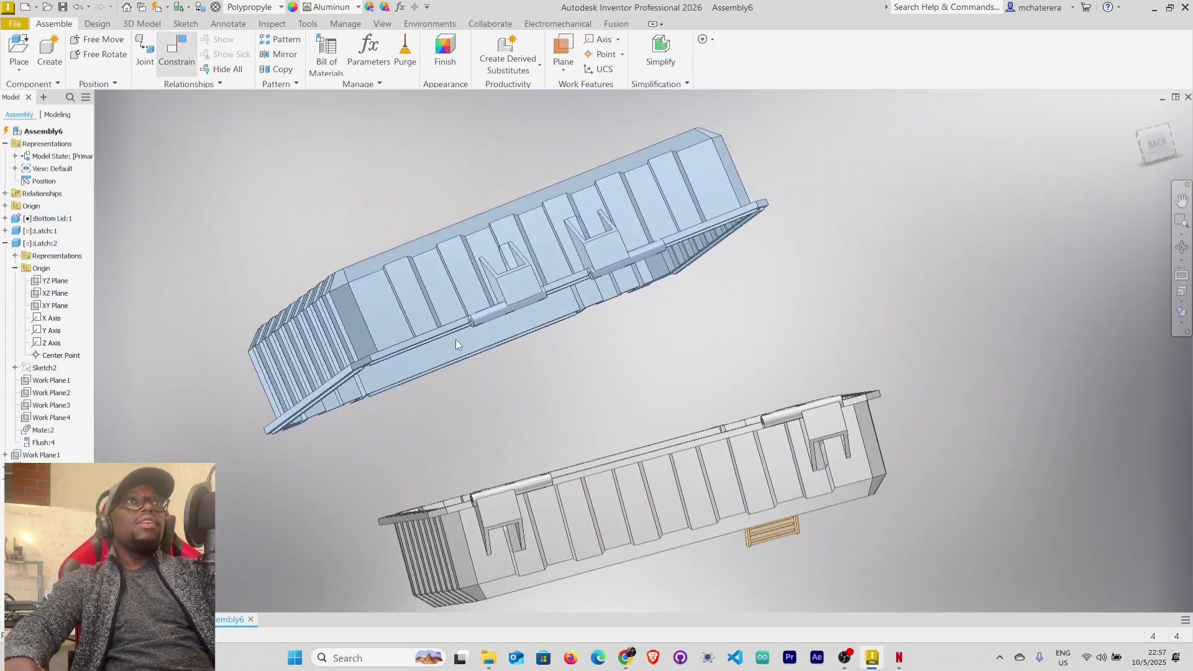
{"action": "left_click", "coordinate": [177, 50]}
{"action": "left_click", "coordinate": [495, 324]}
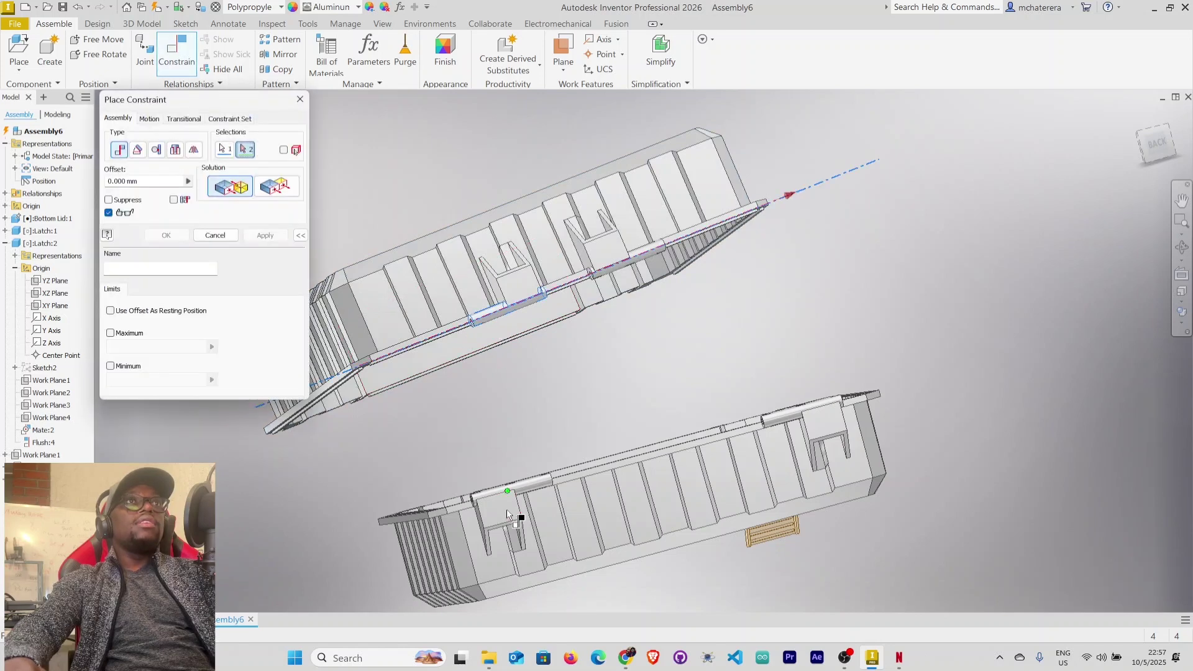
{"action": "scroll", "coordinate": [526, 484], "scroll_direction": "up", "scroll_amount": 5}
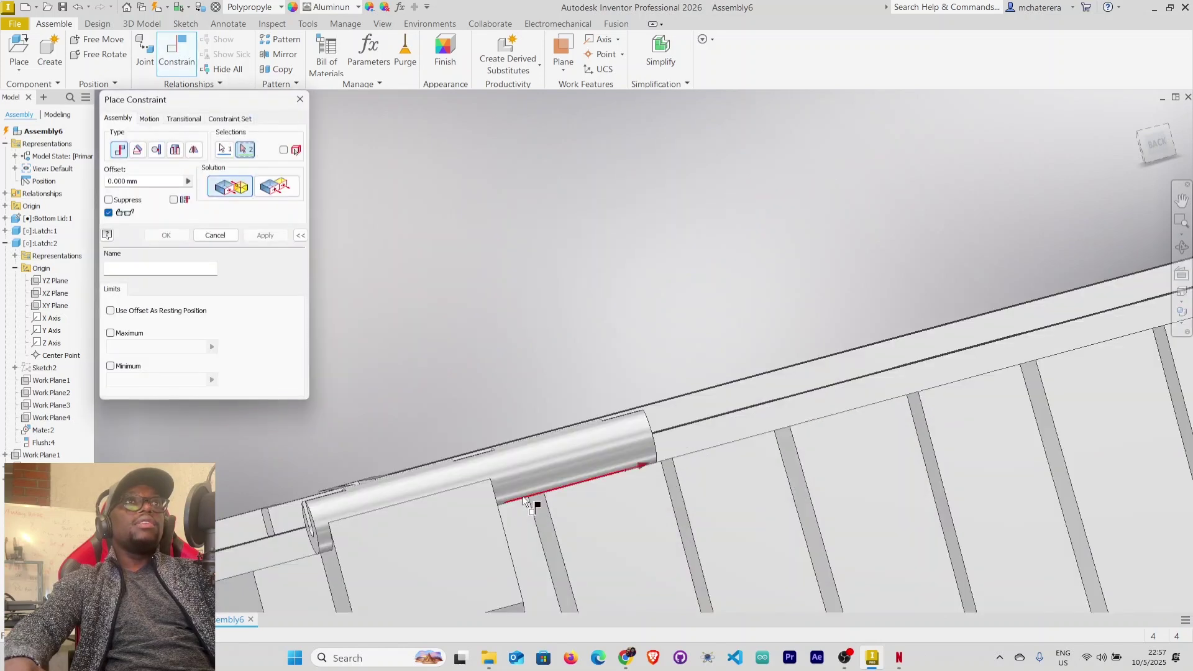
{"action": "left_click", "coordinate": [528, 450]}
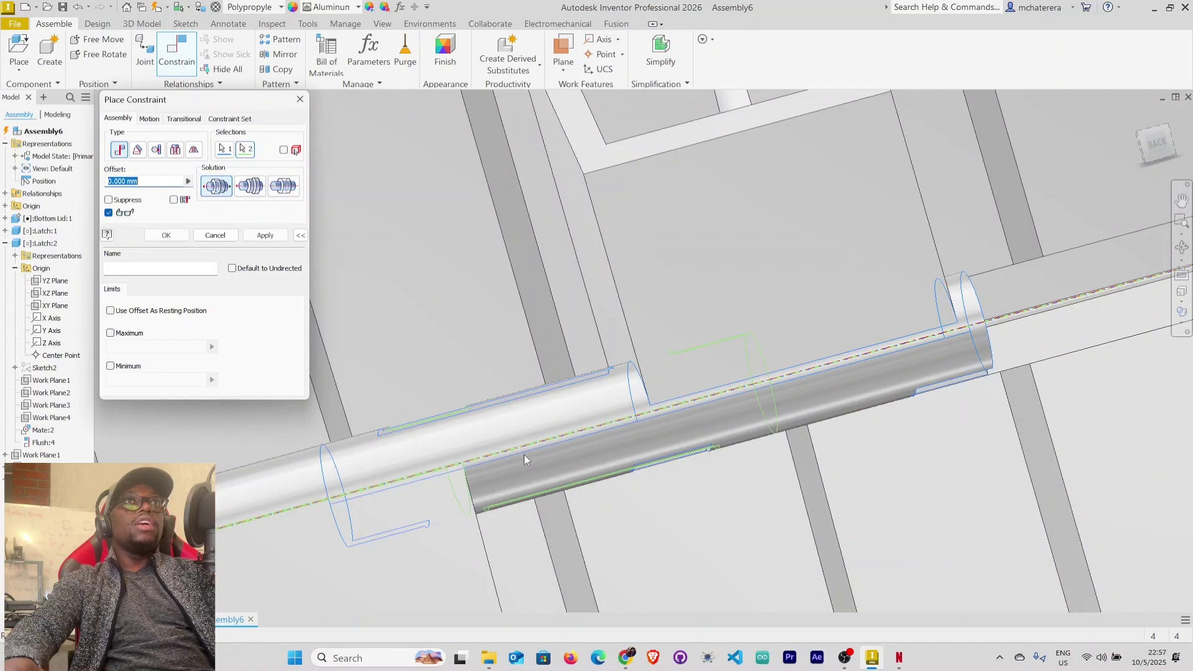
{"action": "scroll", "coordinate": [523, 453], "scroll_direction": "down", "scroll_amount": 5}
{"action": "middle_click_drag", "start_coordinate": [522, 466], "coordinate": [551, 371]}
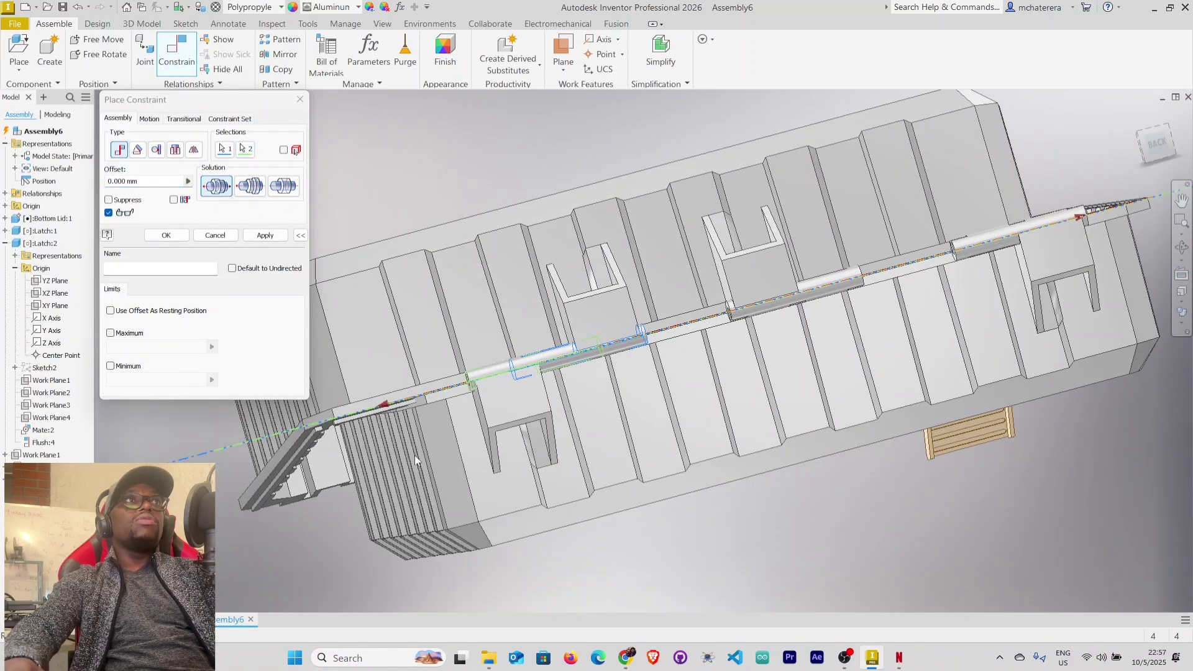
{"action": "left_click", "coordinate": [265, 235]}
{"action": "middle_click_drag", "start_coordinate": [406, 411], "coordinate": [675, 351], "text": "shift"}
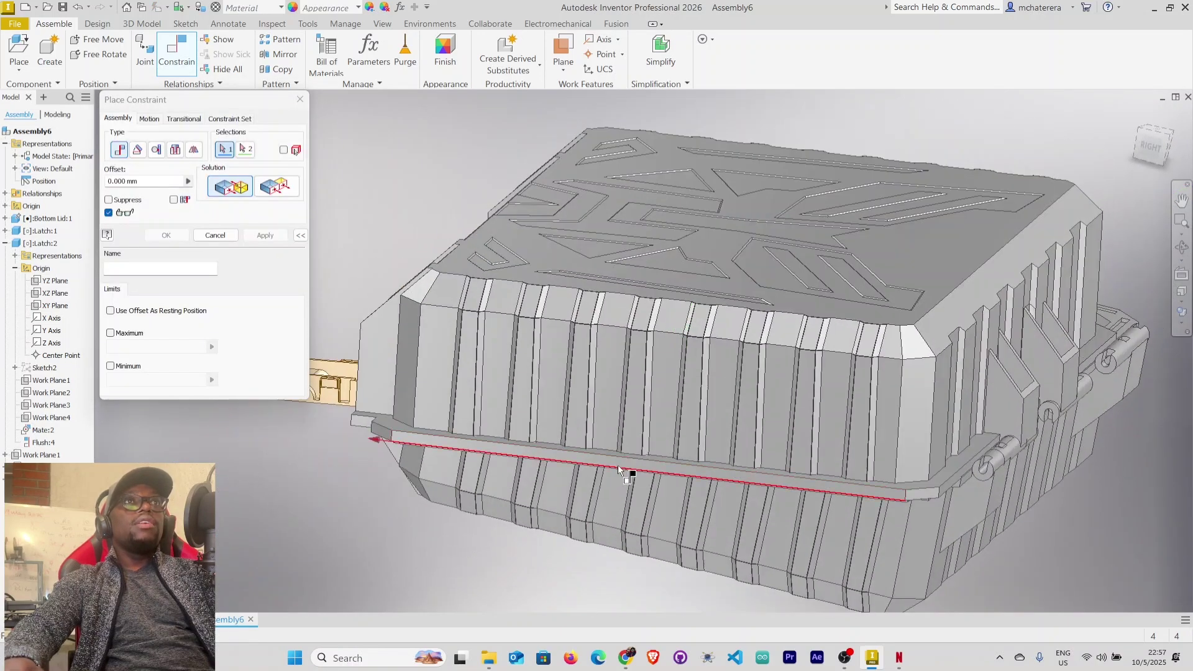
{"action": "left_click", "coordinate": [226, 235]}
Swing the Top Lid partly open and constrain its side rim face flush with the Bottom Lid's matching rim face at 0 mm offset.
{"action": "middle_click_drag", "start_coordinate": [690, 352], "coordinate": [692, 300], "text": "shift"}
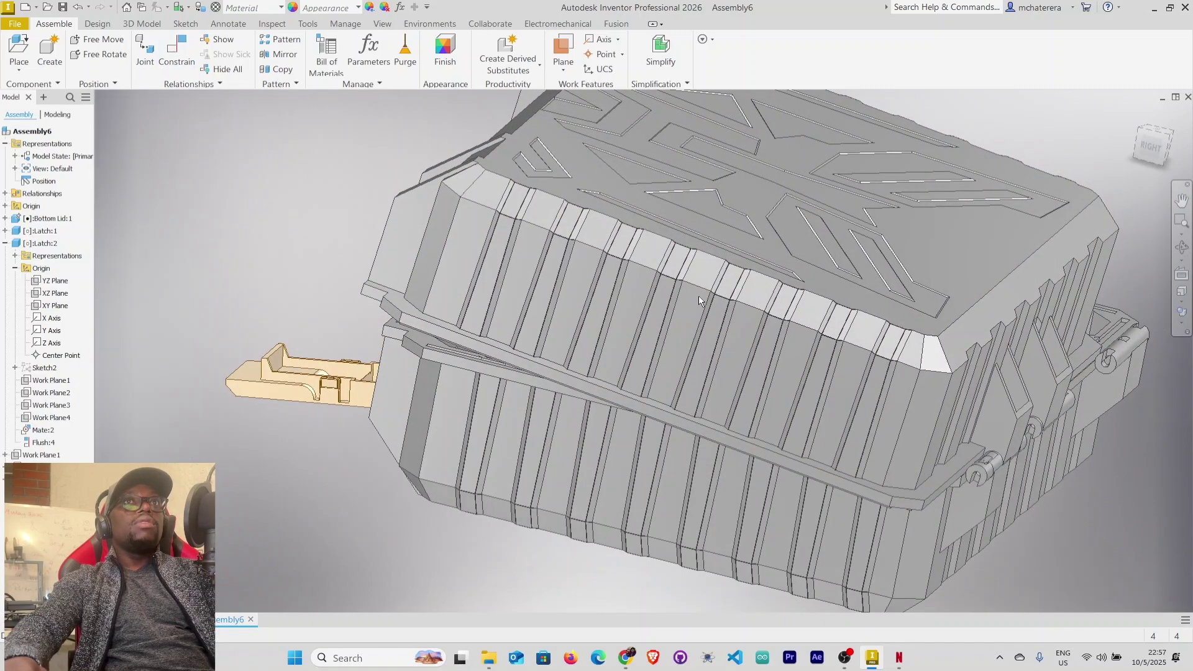
{"action": "left_click_drag", "start_coordinate": [838, 258], "coordinate": [750, 222]}
{"action": "left_click", "coordinate": [289, 583]}
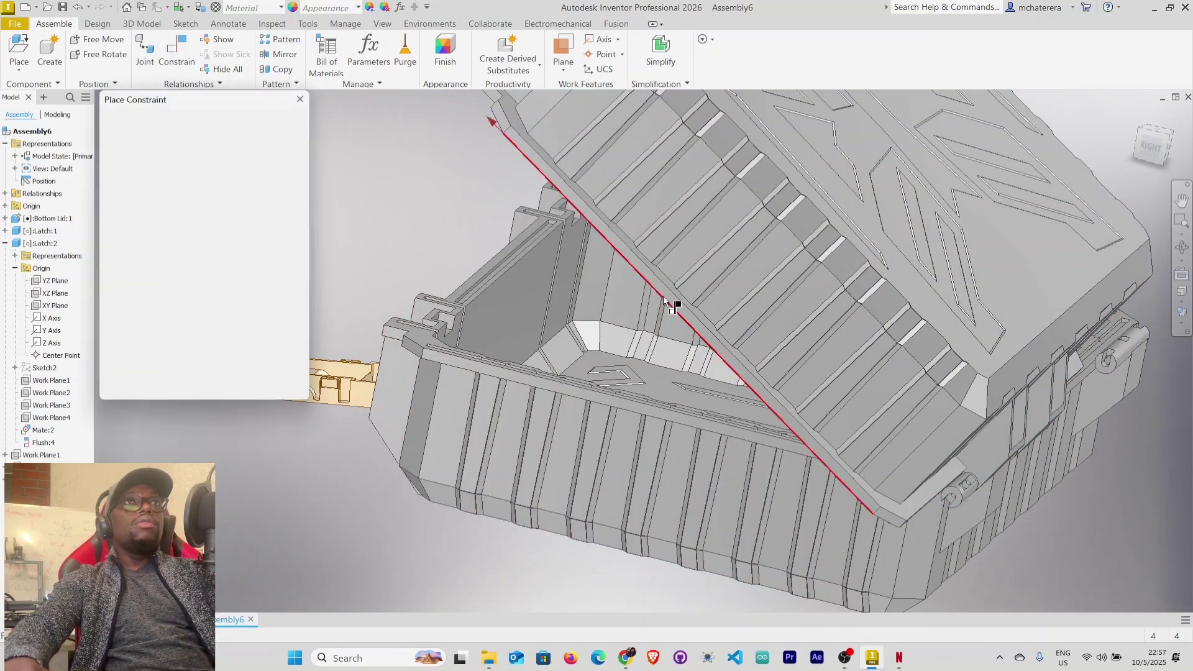
{"action": "scroll", "coordinate": [662, 289], "scroll_direction": "down", "scroll_amount": 4}
{"action": "left_click", "coordinate": [661, 290]}
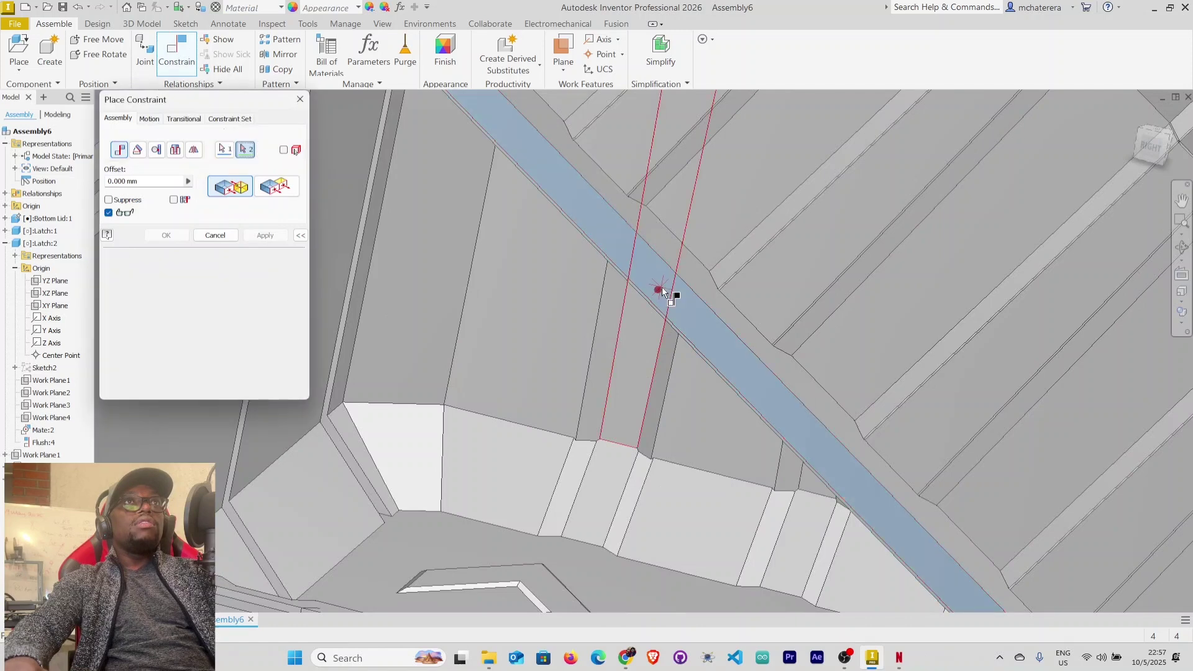
{"action": "scroll", "coordinate": [659, 307], "scroll_direction": "up", "scroll_amount": 5}
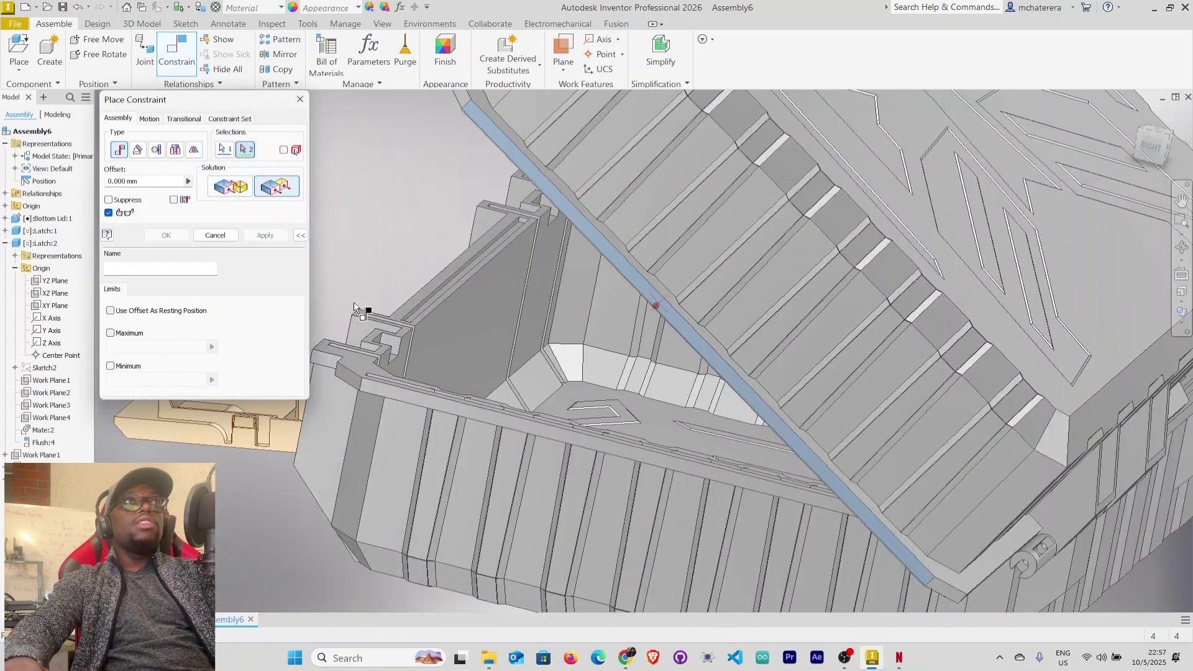
{"action": "left_click", "coordinate": [422, 404]}
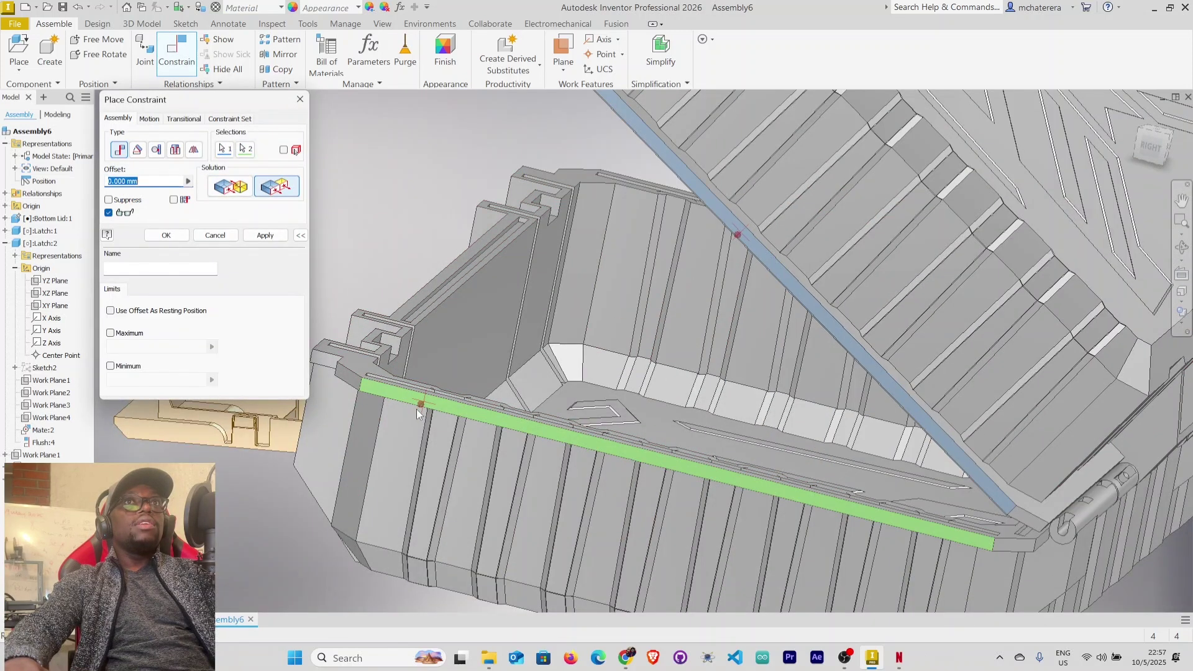
{"action": "left_click", "coordinate": [265, 236]}
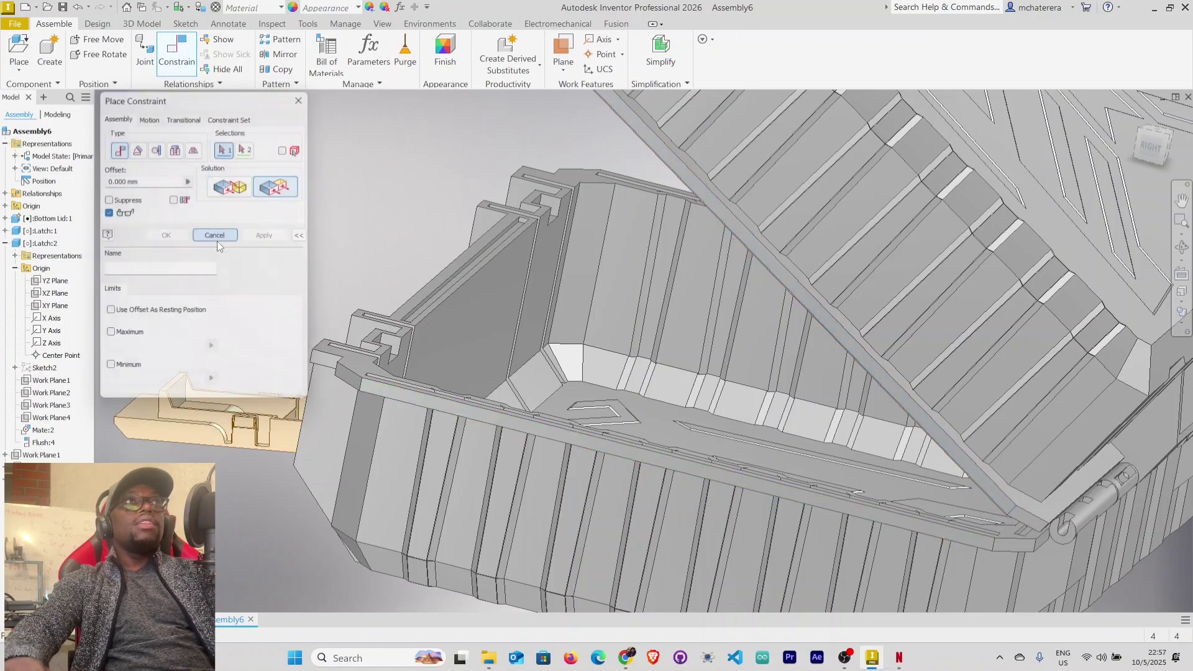
{"action": "left_click", "coordinate": [216, 237]}
Place one instance of Hinge Pin.ipt beside the hinge side of the toolbox.
{"action": "scroll", "coordinate": [451, 414], "scroll_direction": "down", "scroll_amount": 3}
{"action": "middle_click_drag", "start_coordinate": [696, 452], "coordinate": [480, 402], "text": "shift"}
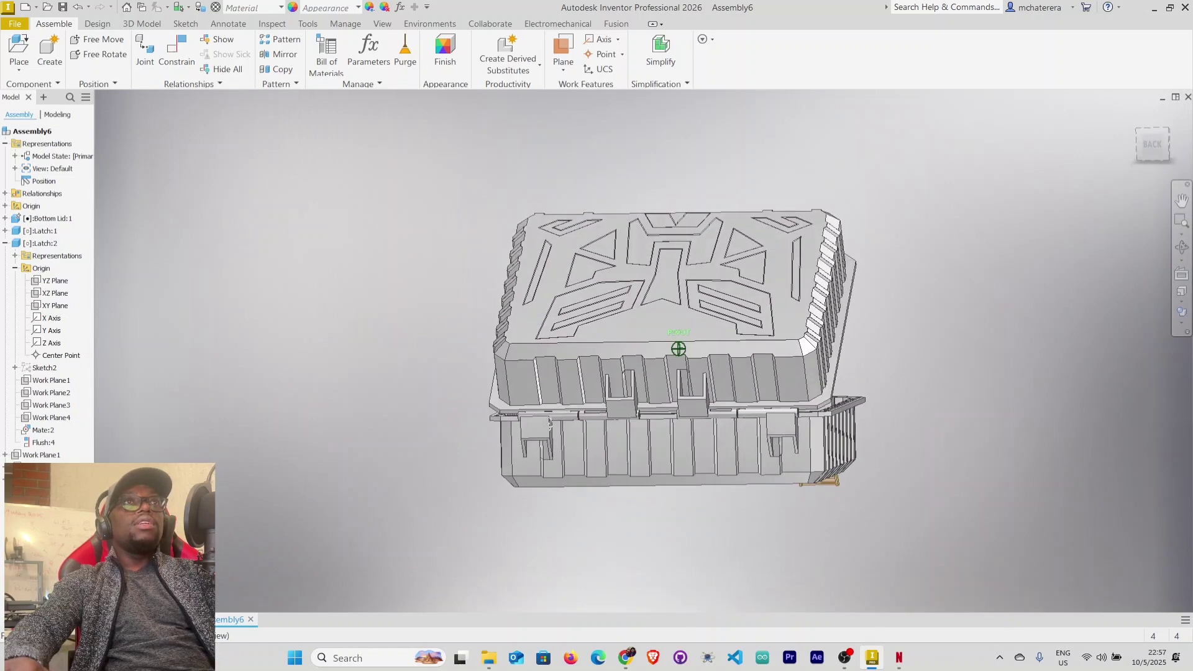
{"action": "middle_click_drag", "start_coordinate": [326, 495], "coordinate": [290, 386], "text": "shift"}
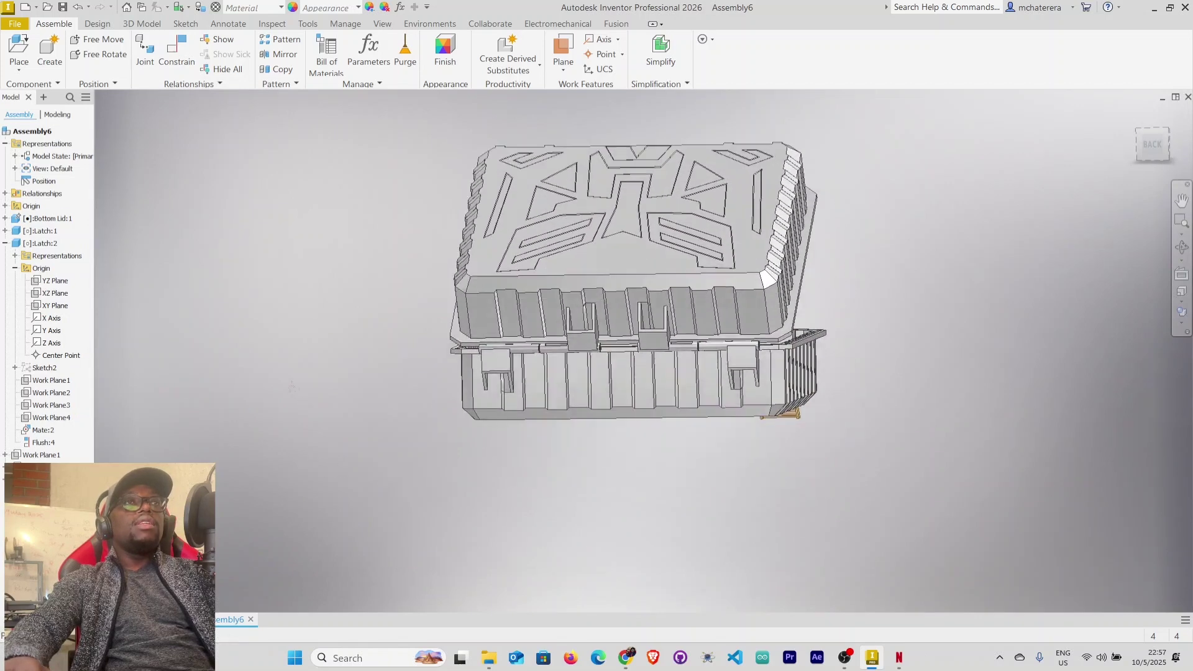
{"action": "right_click", "coordinate": [319, 415]}
{"action": "left_click", "coordinate": [326, 380]}
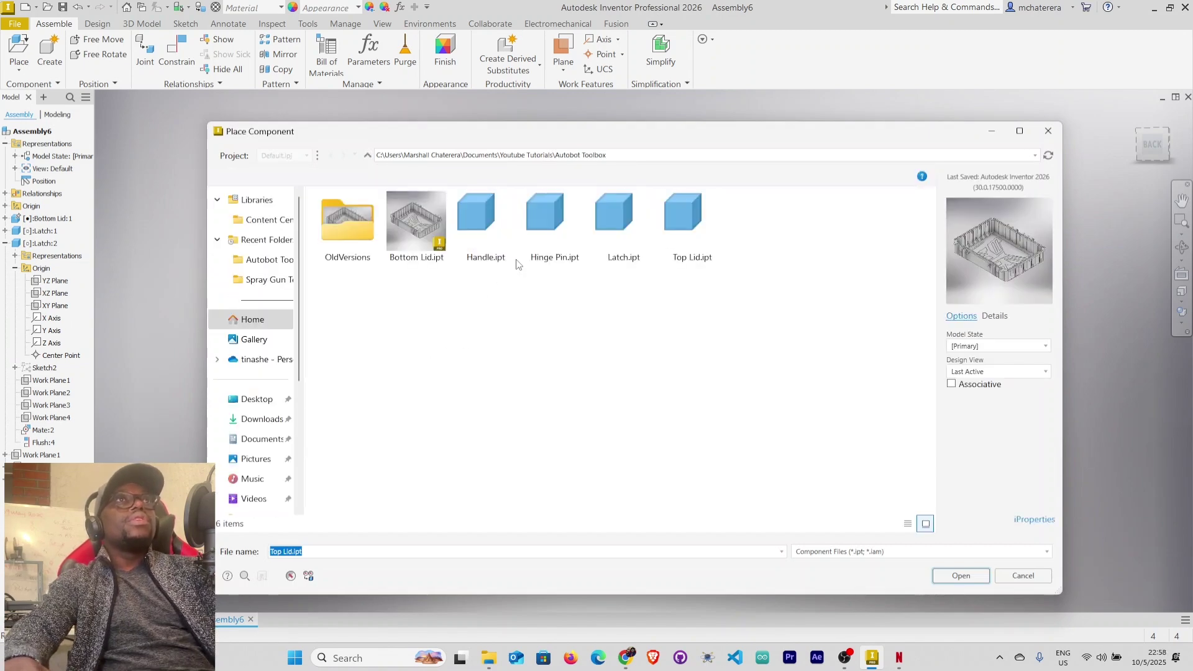
{"action": "double_click", "coordinate": [542, 241]}
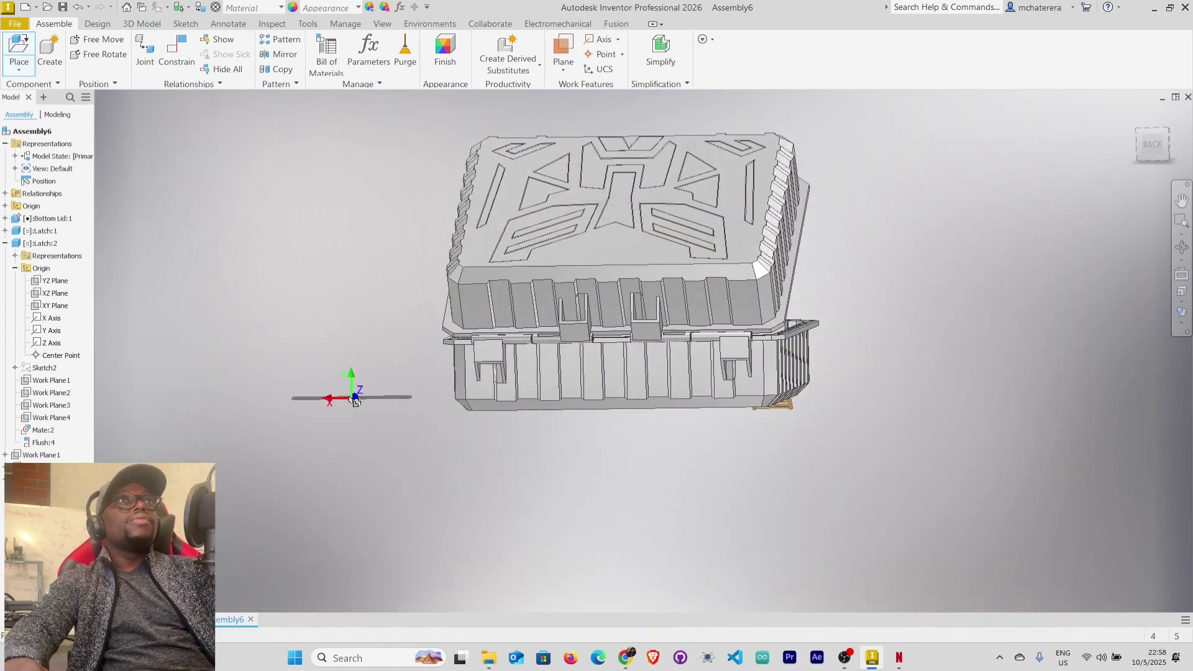
{"action": "left_click", "coordinate": [327, 374]}
{"action": "right_click", "coordinate": [327, 374]}
{"action": "left_click", "coordinate": [371, 373]}
Mate the Hinge Pin's axis with the Top Lid's hinge barrel axis at 0 mm offset.
{"action": "scroll", "coordinate": [346, 367], "scroll_direction": "down", "scroll_amount": 4}
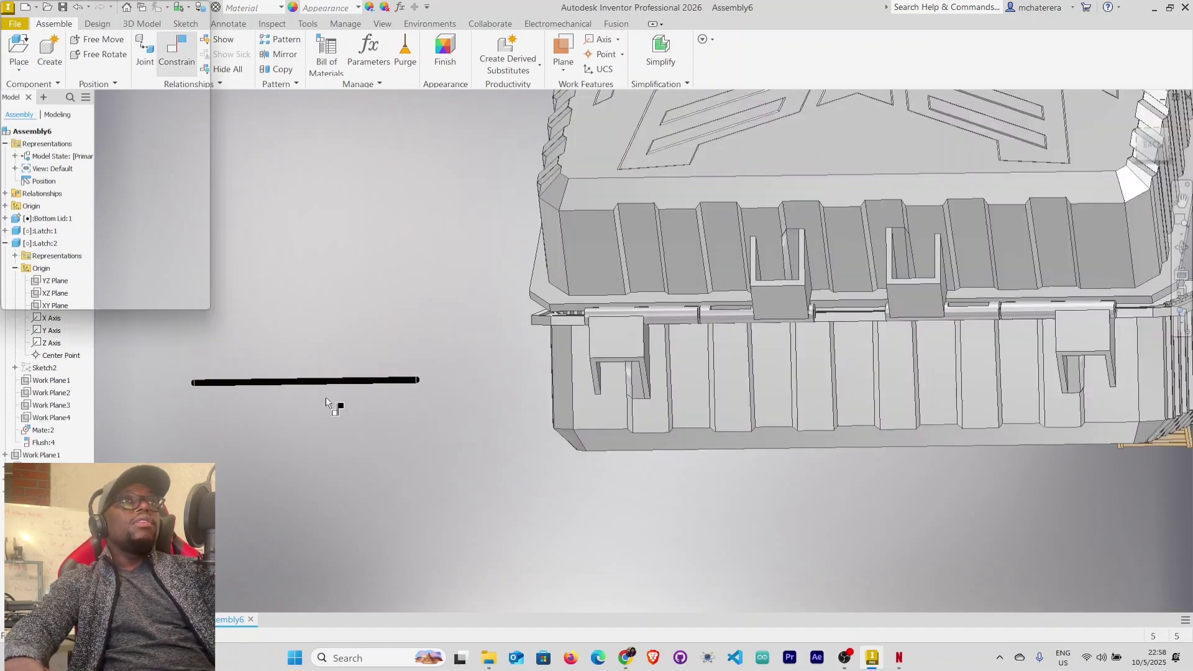
{"action": "left_click", "coordinate": [352, 387]}
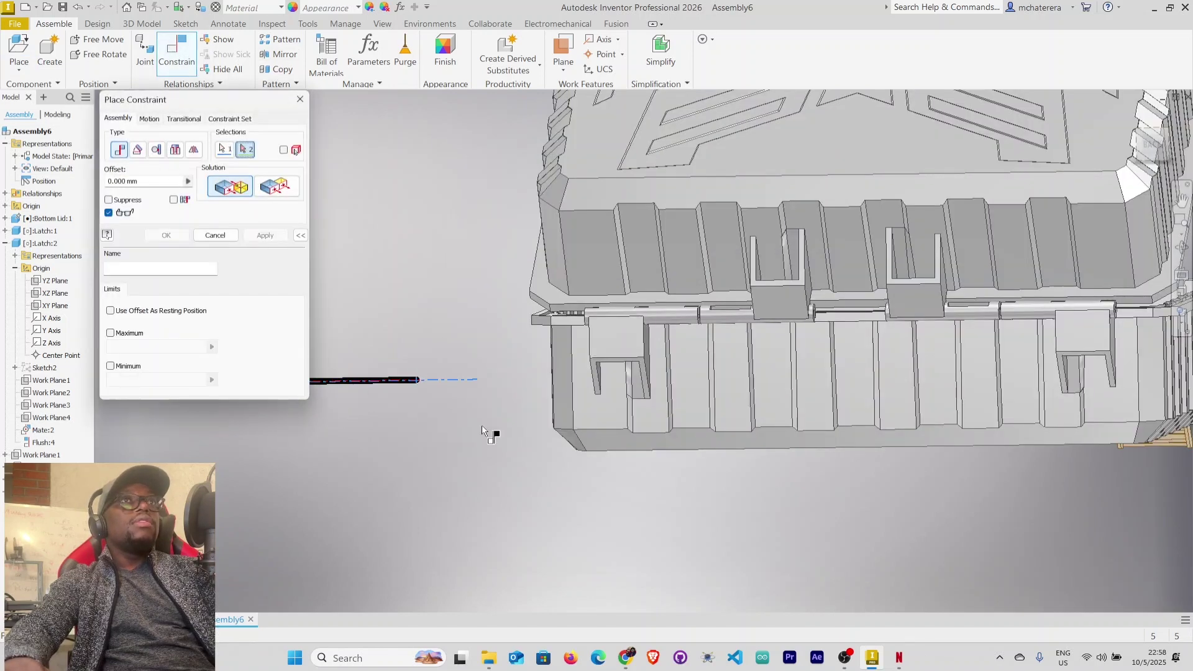
{"action": "middle_click_drag", "start_coordinate": [812, 497], "coordinate": [748, 513], "text": "shift"}
{"action": "scroll", "coordinate": [745, 349], "scroll_direction": "up", "scroll_amount": 3}
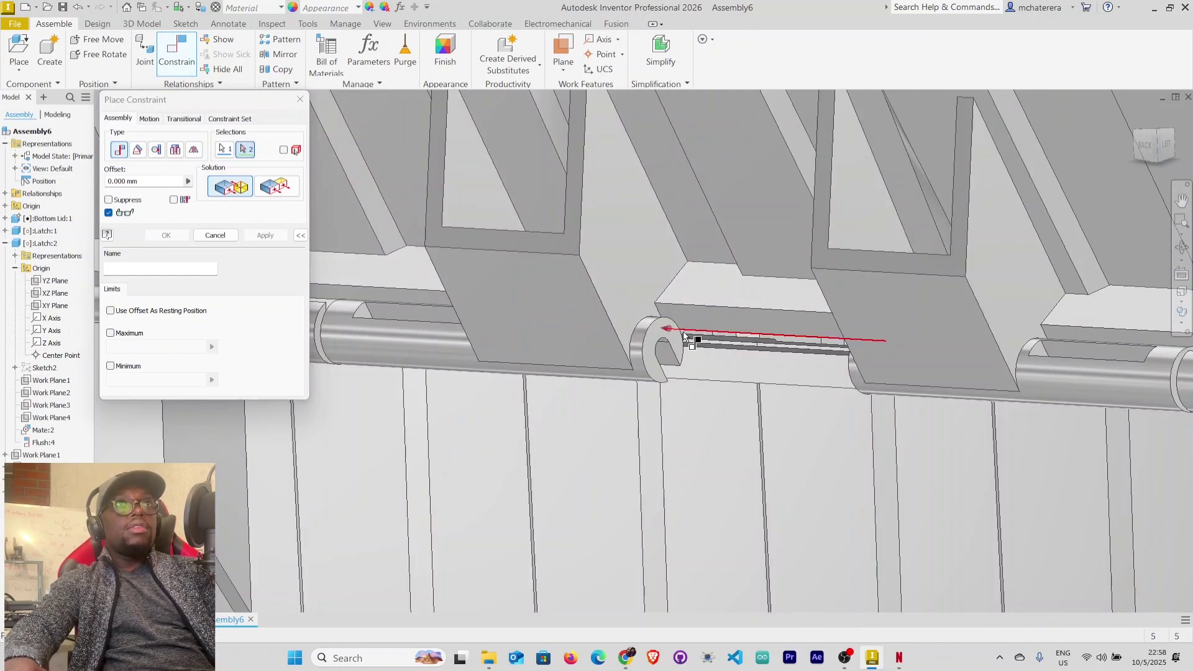
{"action": "scroll", "coordinate": [662, 351], "scroll_direction": "up", "scroll_amount": 3}
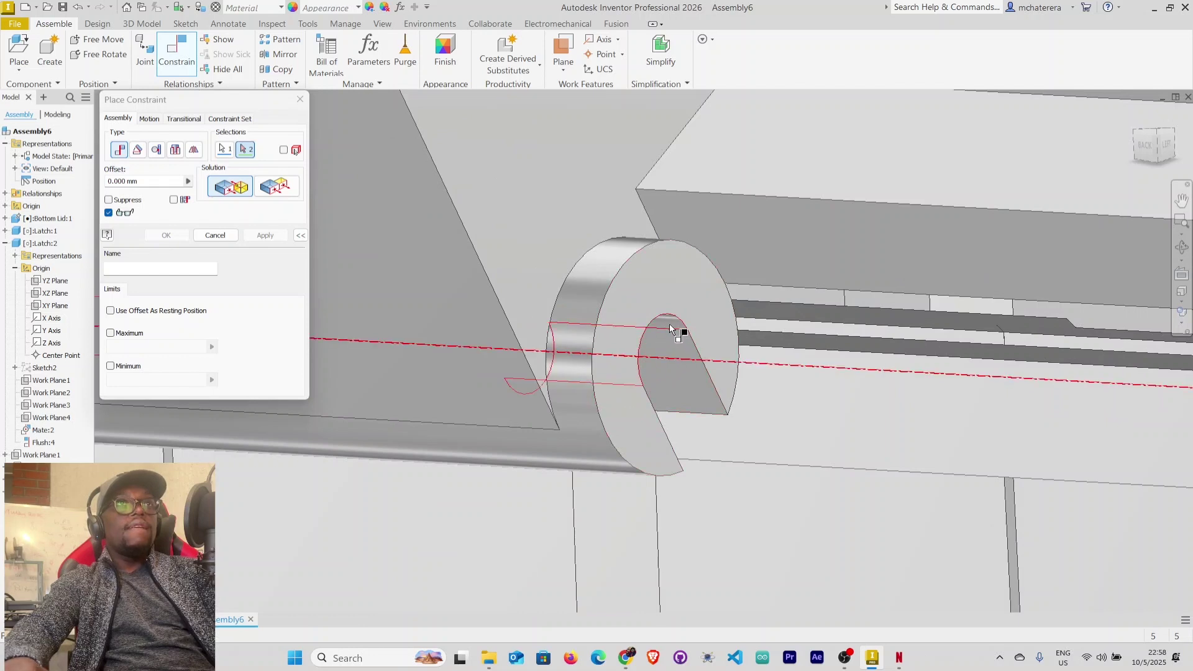
{"action": "scroll", "coordinate": [668, 323], "scroll_direction": "up", "scroll_amount": 2}
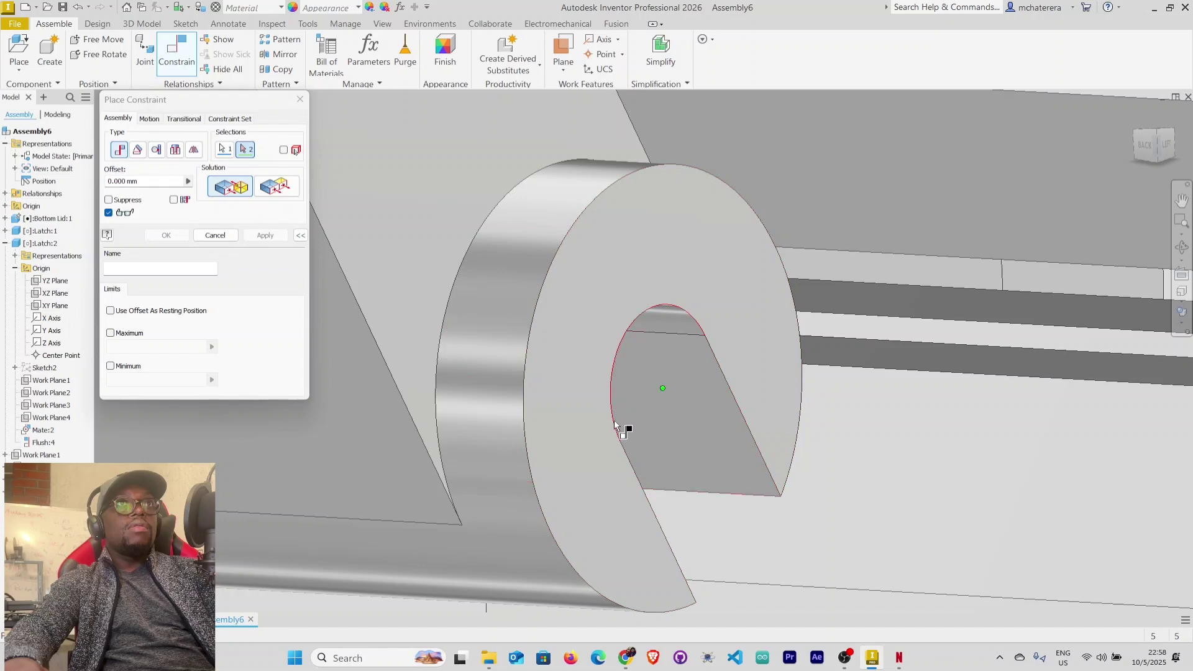
{"action": "scroll", "coordinate": [698, 385], "scroll_direction": "down", "scroll_amount": 3}
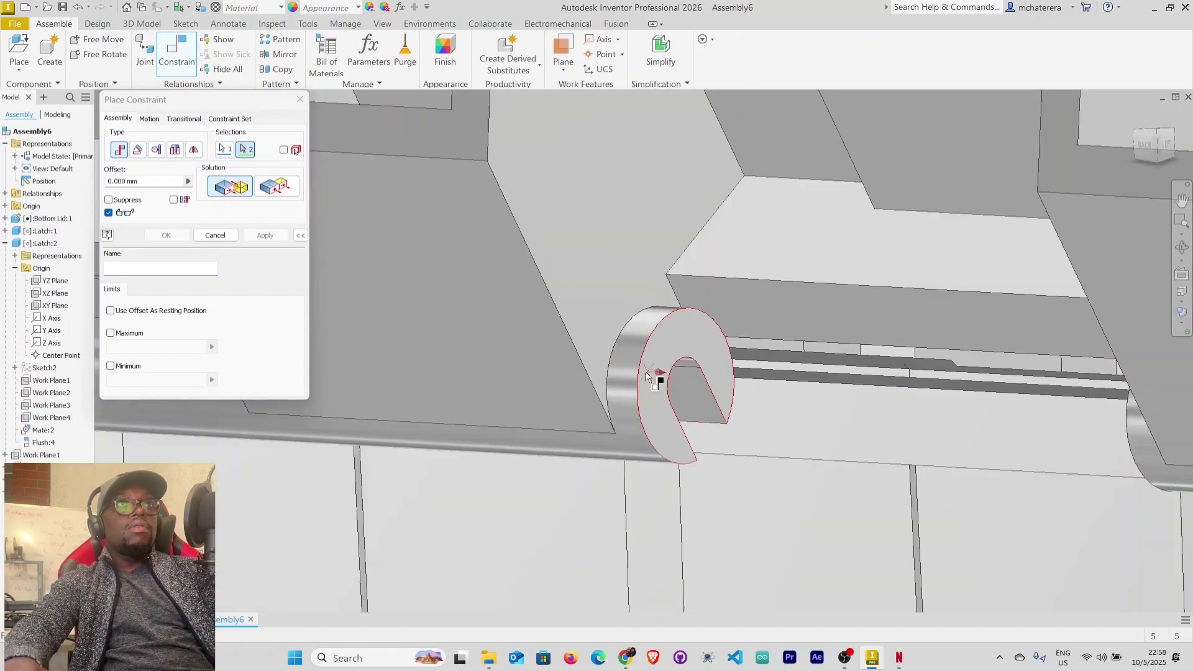
{"action": "scroll", "coordinate": [620, 391], "scroll_direction": "down", "scroll_amount": 4}
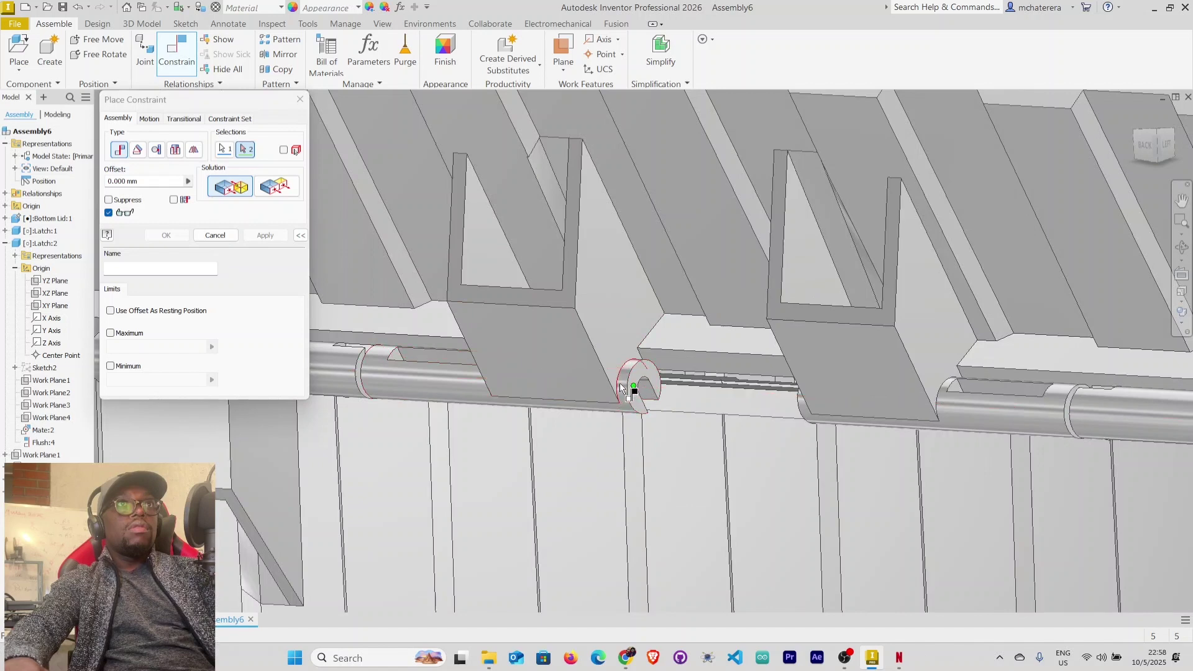
{"action": "left_click", "coordinate": [620, 382]}
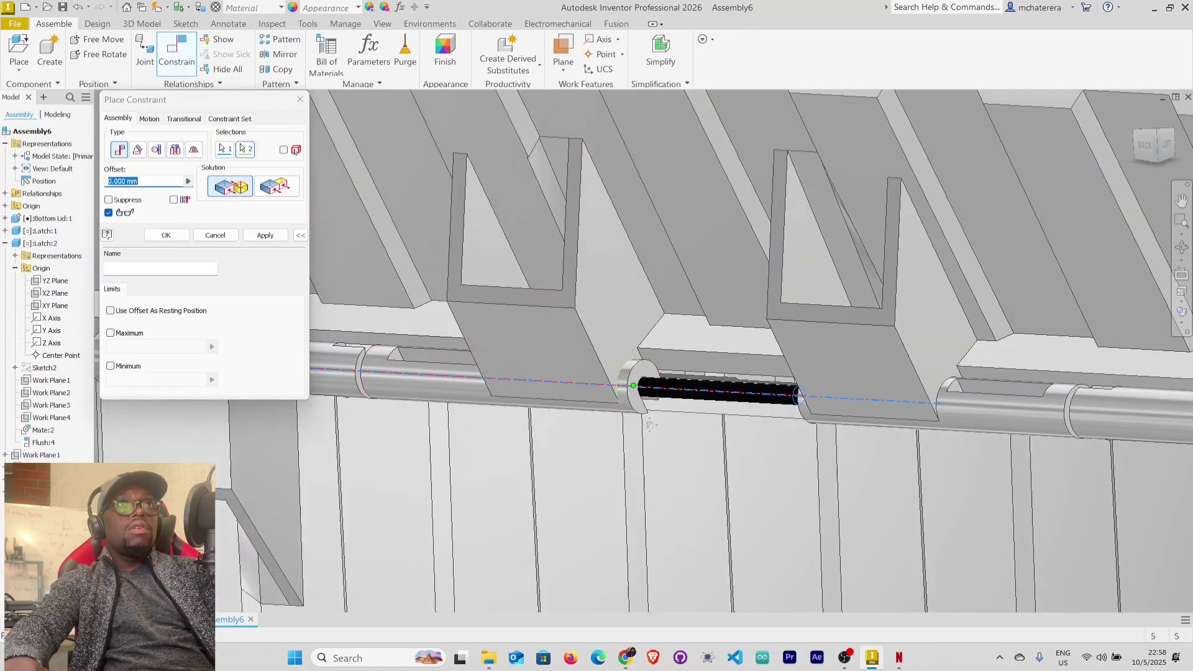
{"action": "middle_click_drag", "start_coordinate": [621, 382], "coordinate": [691, 391]}
{"action": "middle_click_drag", "start_coordinate": [618, 403], "coordinate": [633, 403]}
{"action": "left_click", "coordinate": [266, 235]}
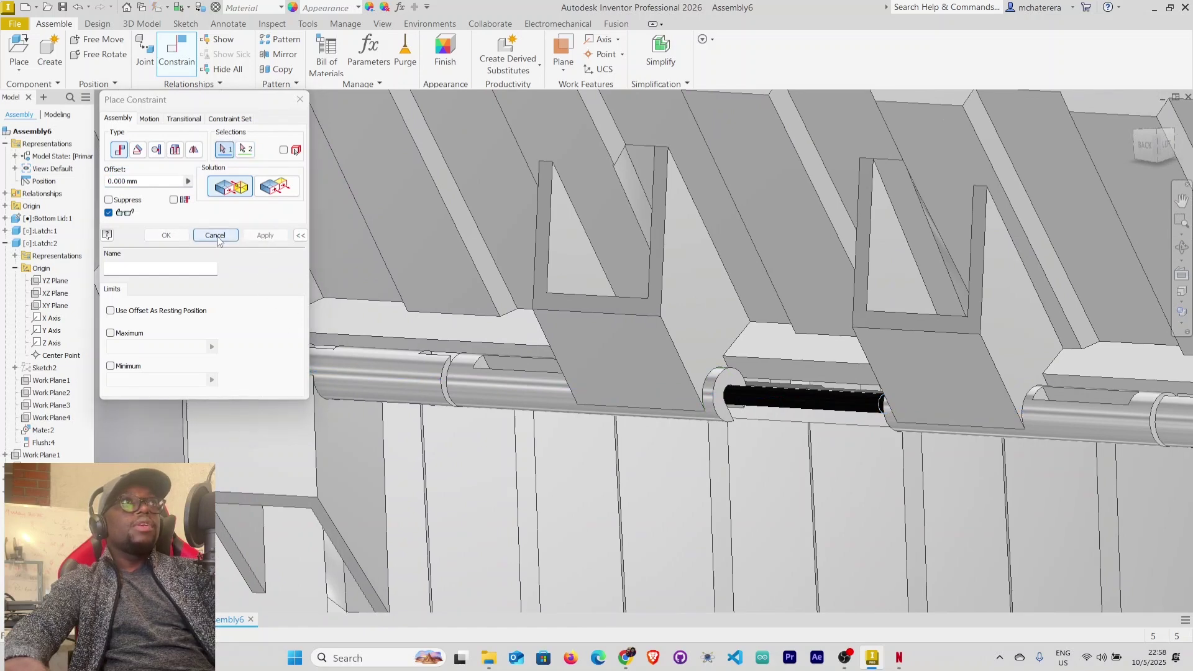
{"action": "left_click", "coordinate": [218, 238]}
Slide the Hinge Pin along the hinge axis until it sits clear of the toolbox's side.
{"action": "scroll", "coordinate": [555, 426], "scroll_direction": "down", "scroll_amount": 5}
{"action": "middle_click_drag", "start_coordinate": [606, 449], "coordinate": [670, 451]}
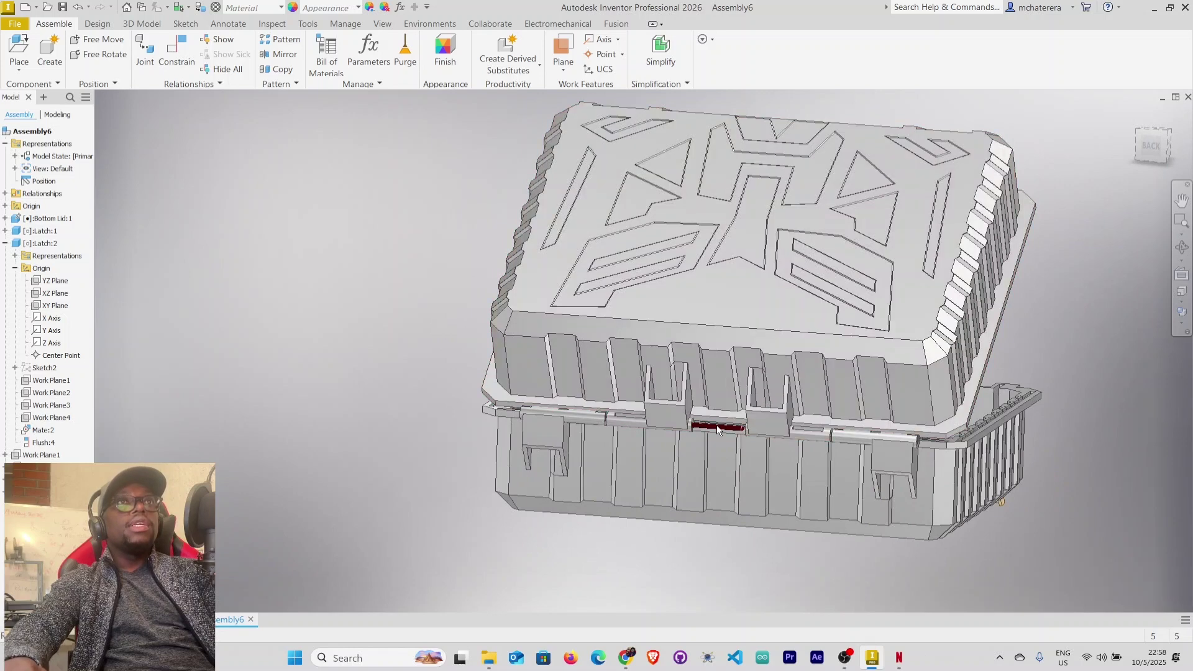
{"action": "scroll", "coordinate": [717, 425], "scroll_direction": "up", "scroll_amount": 5}
{"action": "scroll", "coordinate": [715, 437], "scroll_direction": "down", "scroll_amount": 4}
{"action": "scroll", "coordinate": [788, 433], "scroll_direction": "up", "scroll_amount": 1}
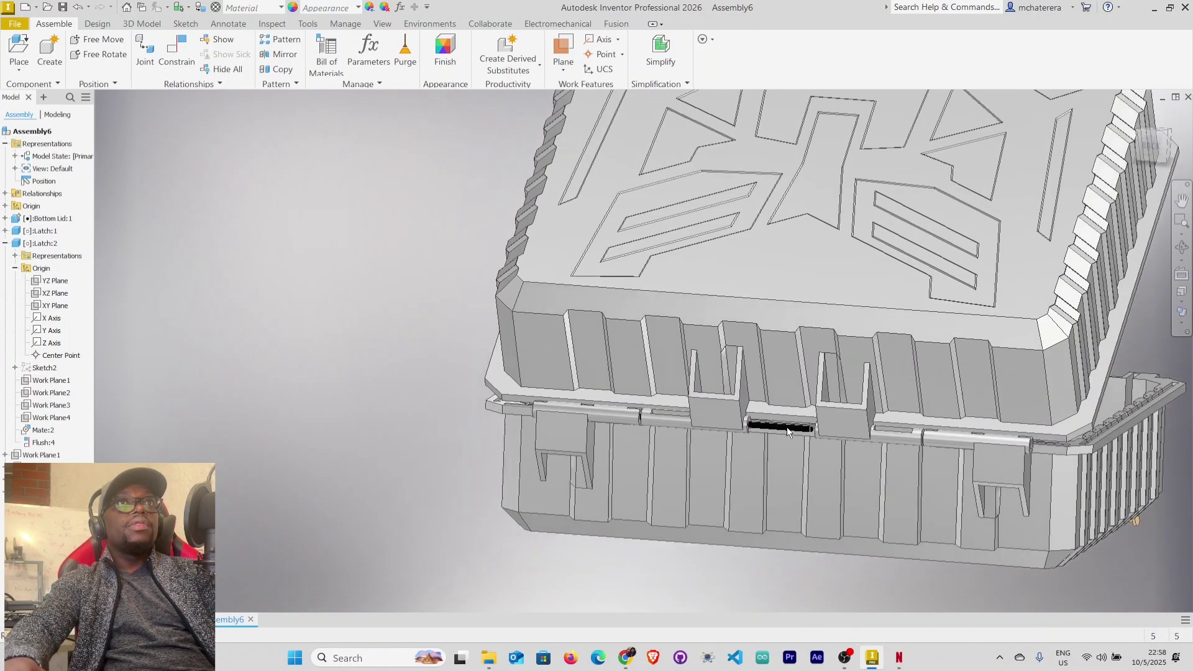
{"action": "left_click", "coordinate": [706, 428]}
{"action": "scroll", "coordinate": [707, 427], "scroll_direction": "up", "scroll_amount": 2}
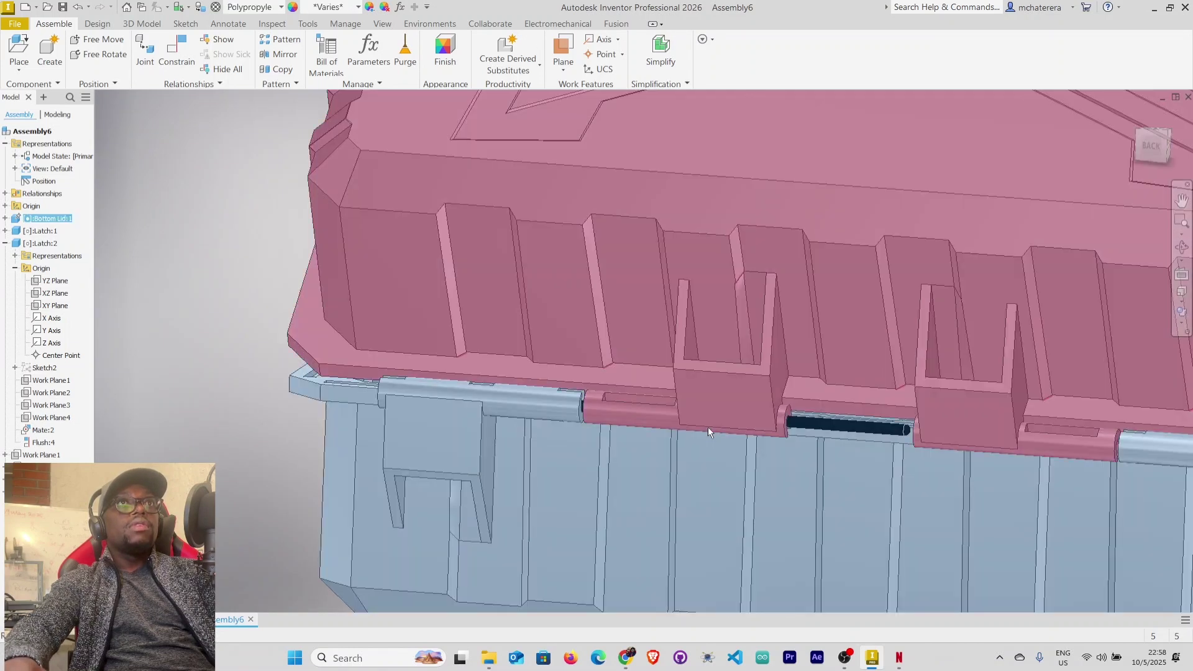
{"action": "scroll", "coordinate": [721, 431], "scroll_direction": "down", "scroll_amount": 2}
{"action": "left_click", "coordinate": [644, 602]}
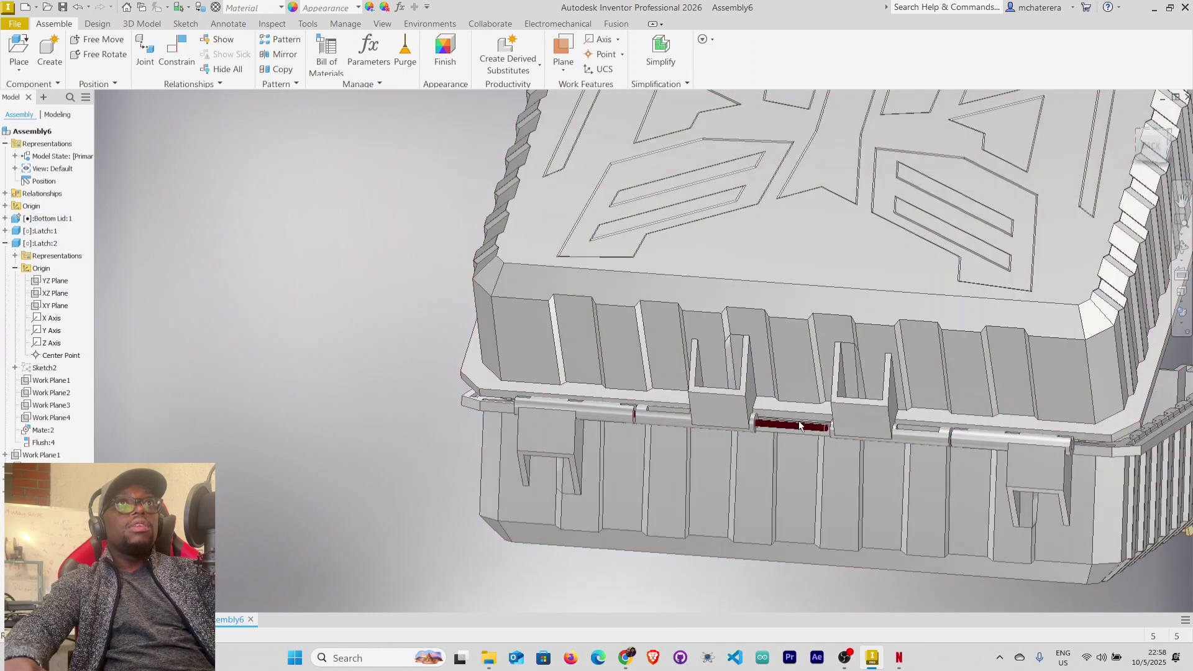
{"action": "left_click_drag", "start_coordinate": [665, 412], "coordinate": [386, 398]}
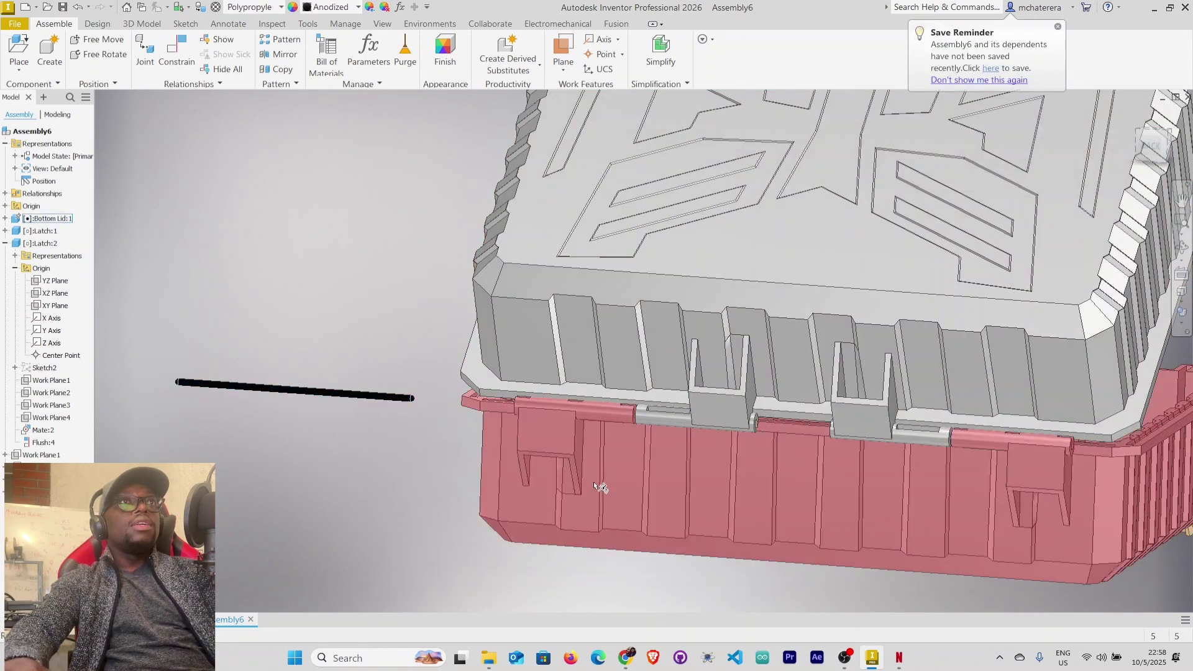
{"action": "scroll", "coordinate": [721, 258], "scroll_direction": "up", "scroll_amount": 5}
{"action": "key", "text": "Escape"}
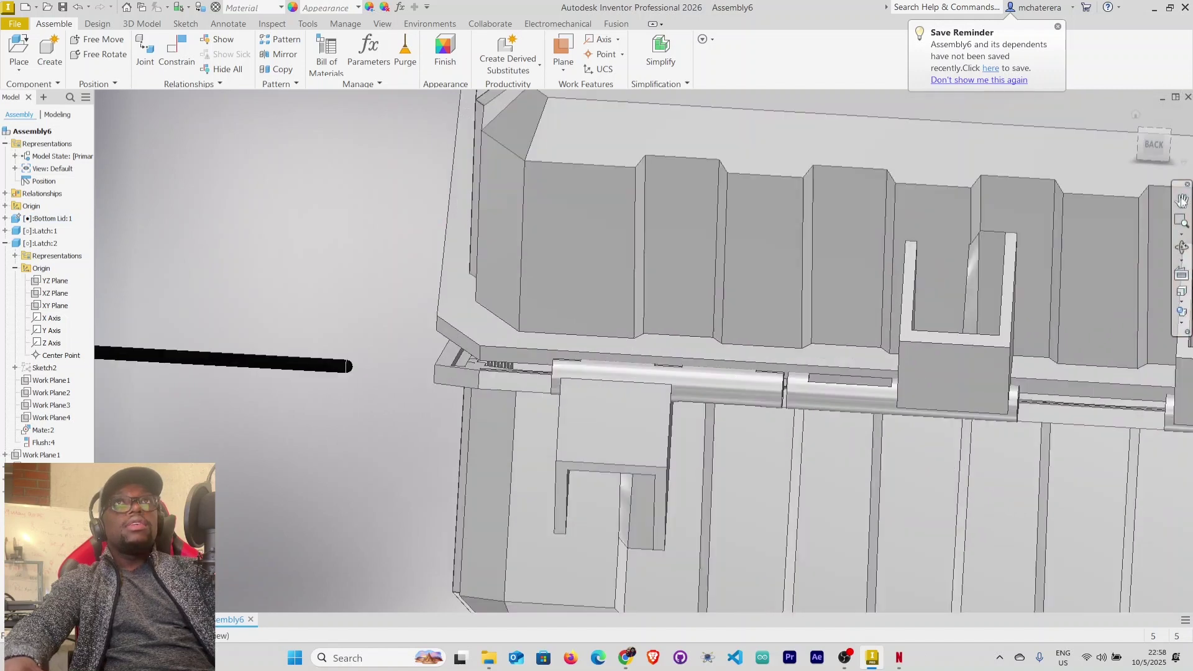
Measure the distance from the Bottom Lid barrel's outer end edge to the far end edge of the adjoining Top Lid barrel.
{"action": "scroll", "coordinate": [669, 421], "scroll_direction": "down", "scroll_amount": 5}
{"action": "scroll", "coordinate": [579, 375], "scroll_direction": "up", "scroll_amount": 5}
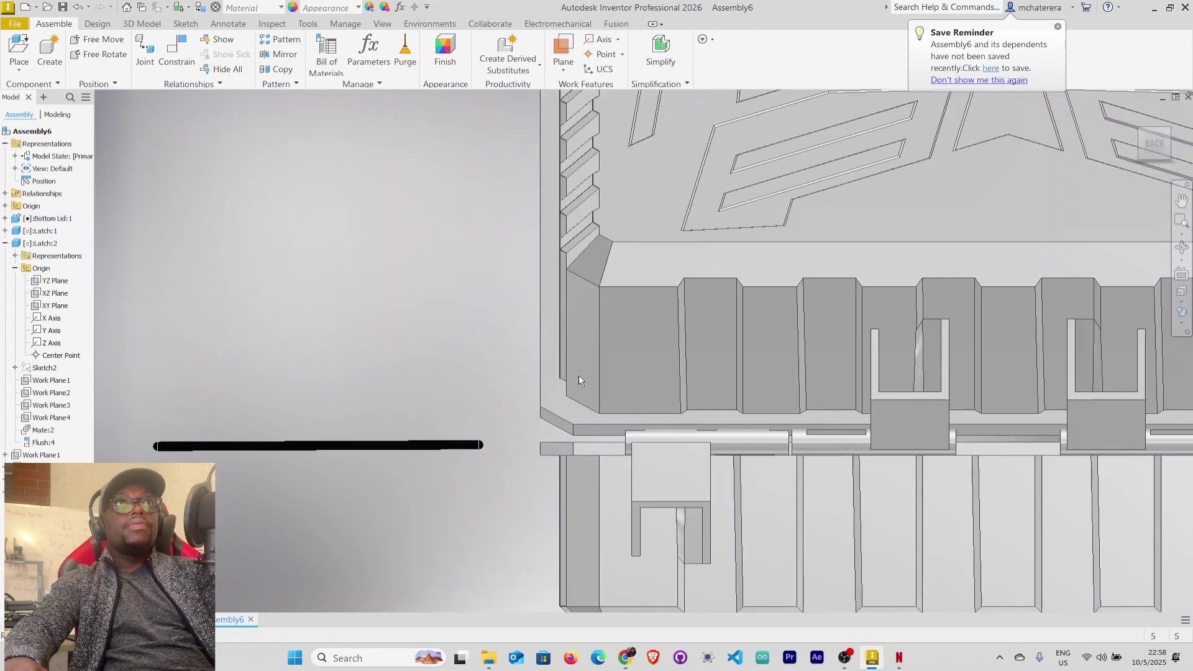
{"action": "middle_click_drag", "start_coordinate": [599, 394], "coordinate": [546, 332]}
{"action": "right_click", "coordinate": [385, 498]}
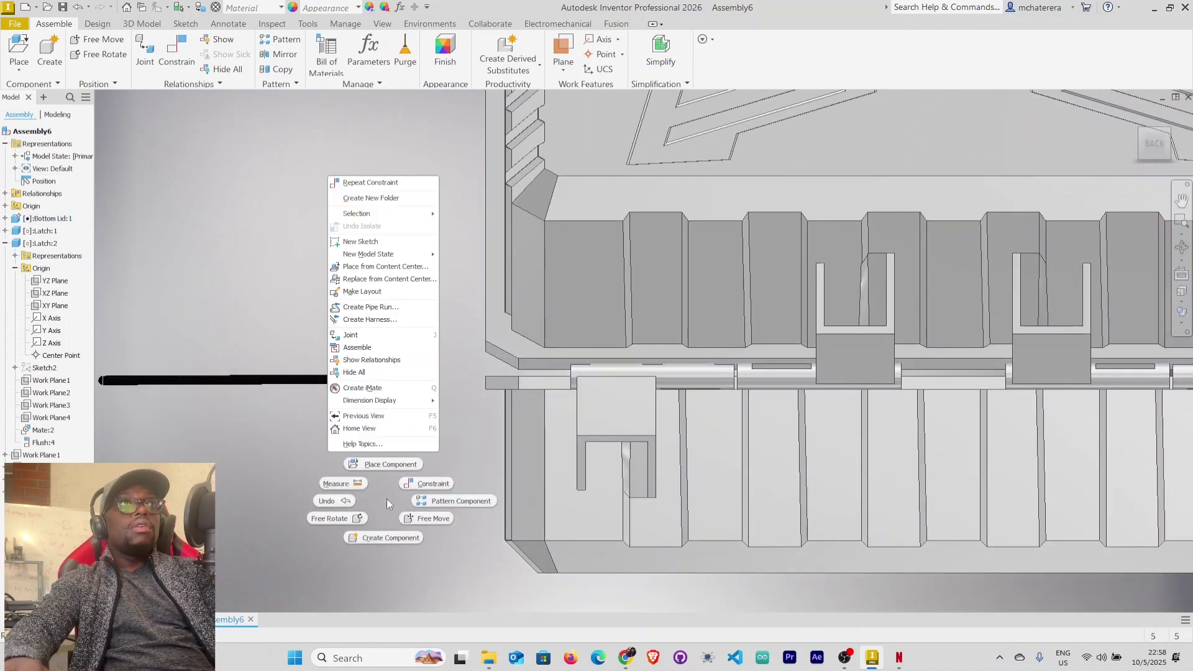
{"action": "left_click", "coordinate": [359, 485]}
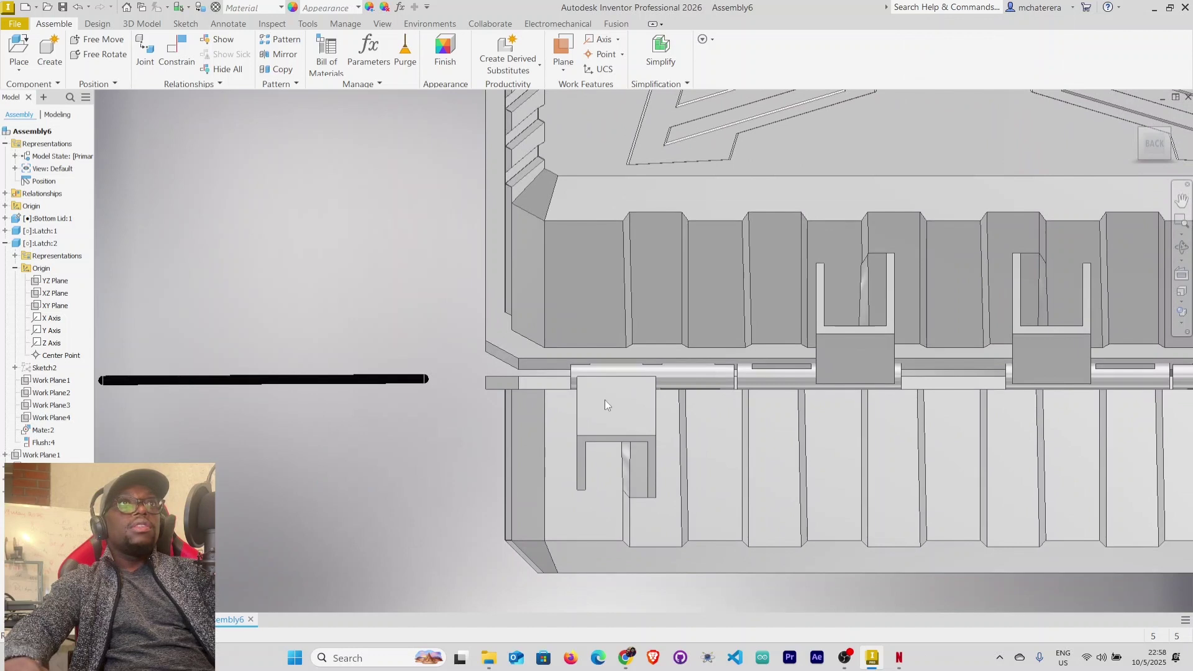
{"action": "left_click", "coordinate": [570, 381]}
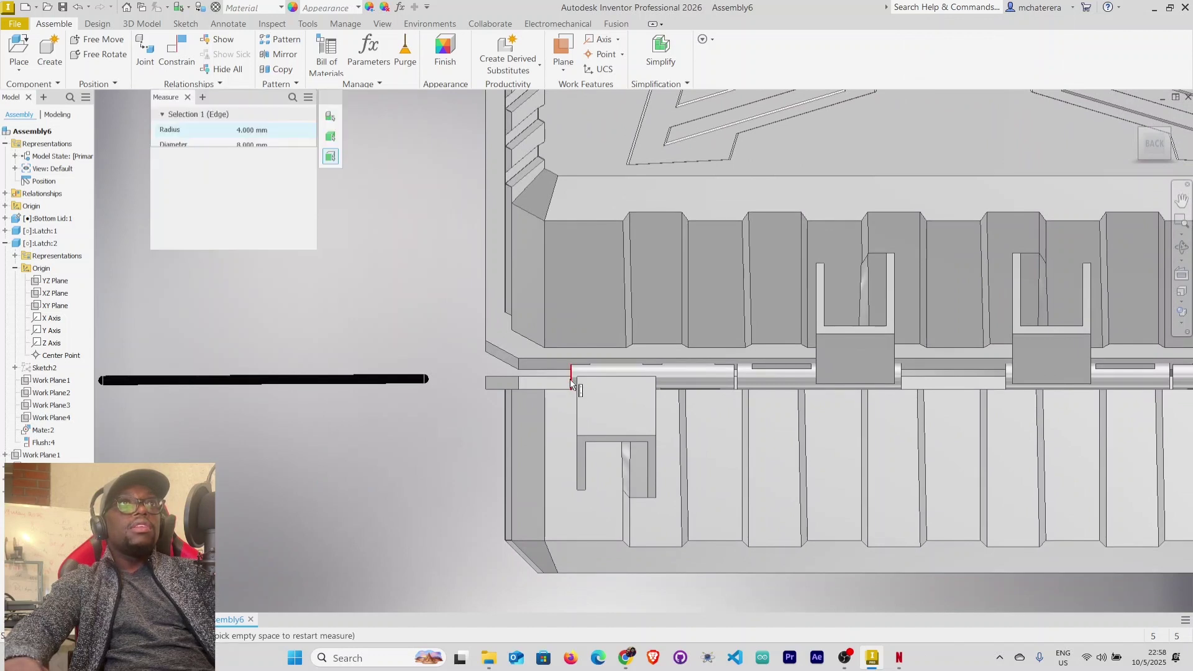
{"action": "left_click", "coordinate": [902, 385]}
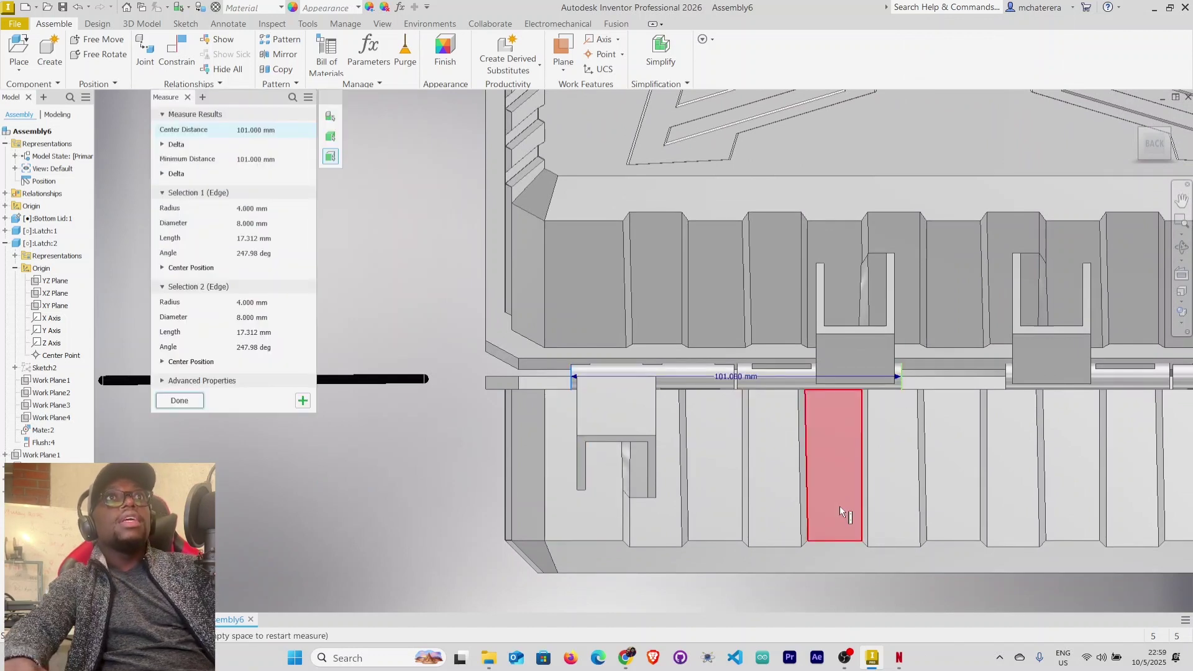
{"action": "scroll", "coordinate": [758, 457], "scroll_direction": "up", "scroll_amount": 5}
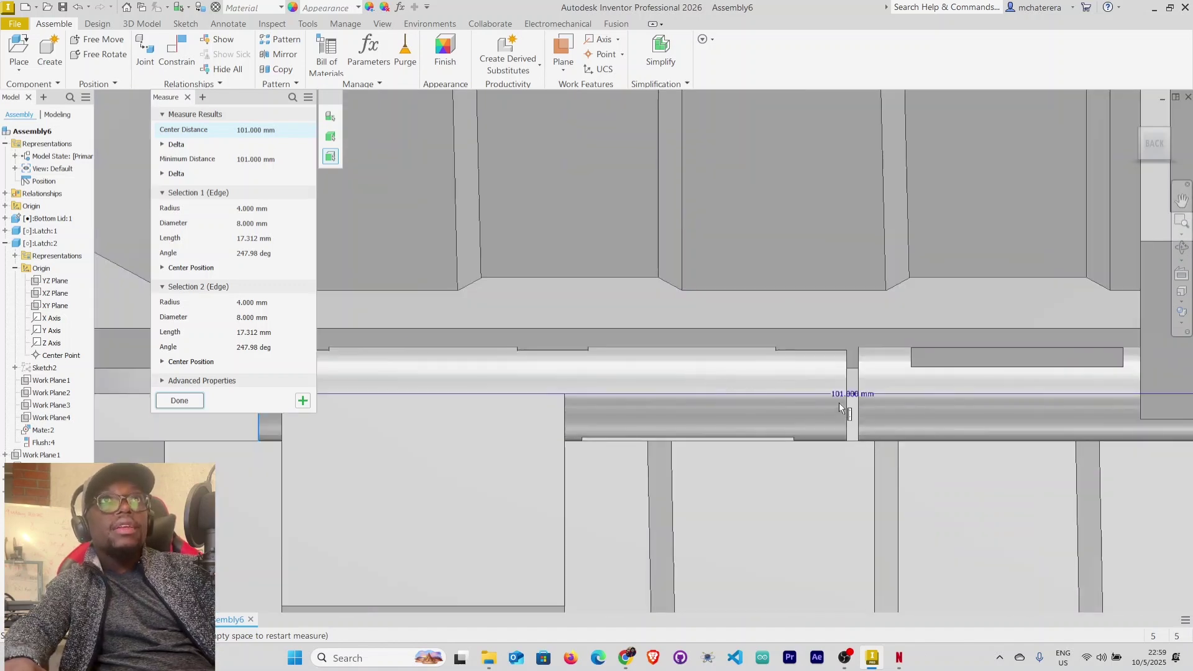
{"action": "scroll", "coordinate": [838, 405], "scroll_direction": "up", "scroll_amount": 2}
{"action": "scroll", "coordinate": [838, 408], "scroll_direction": "down", "scroll_amount": 6}
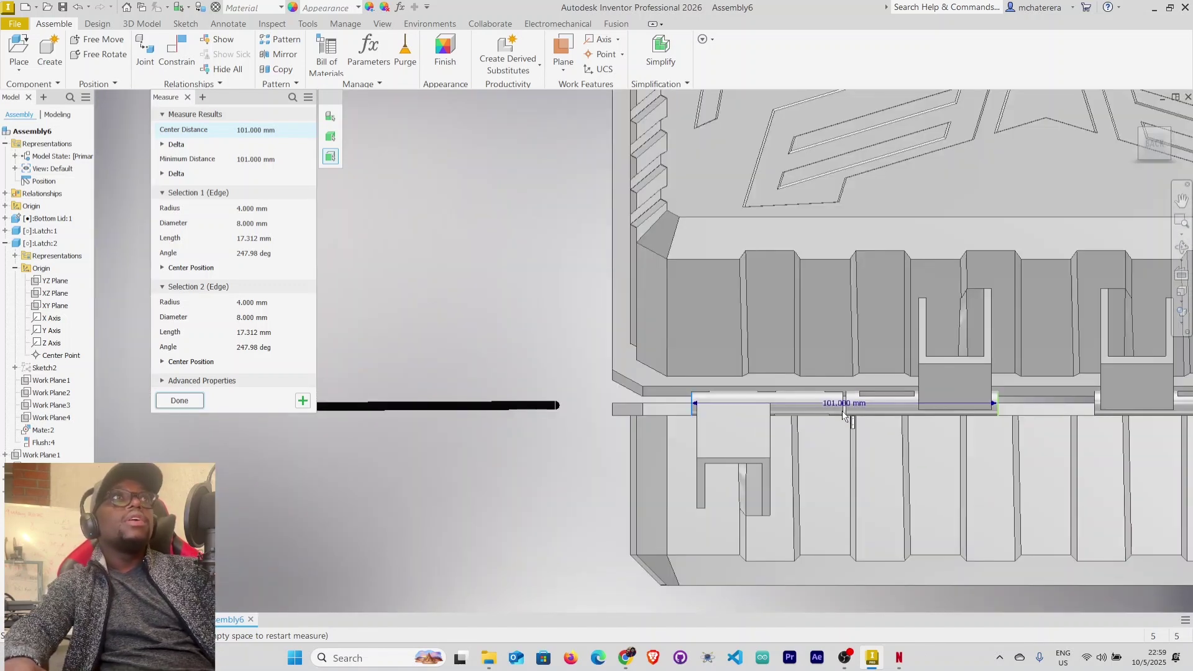
{"action": "middle_click_drag", "start_coordinate": [833, 407], "coordinate": [694, 364]}
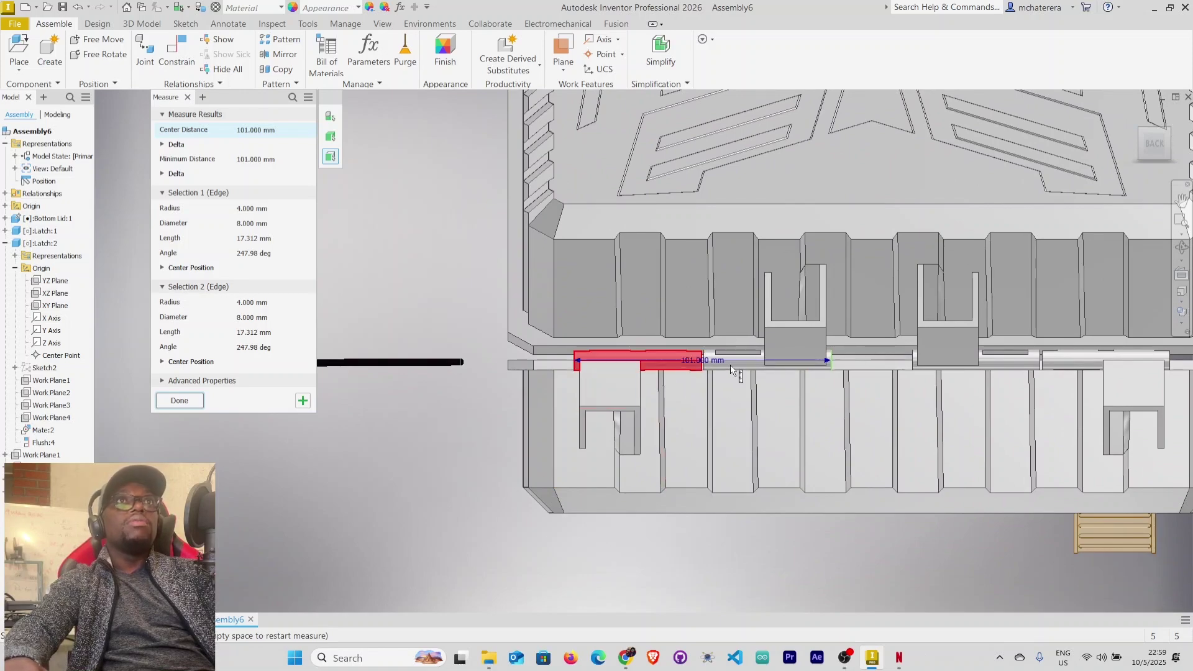
{"action": "left_click", "coordinate": [179, 400]}
Create a work plane offset inward from the Bottom Lid barrel's outer end face, halfway along the 101 mm barrel span.
{"action": "middle_click_drag", "start_coordinate": [719, 240], "coordinate": [855, 440], "text": "shift"}
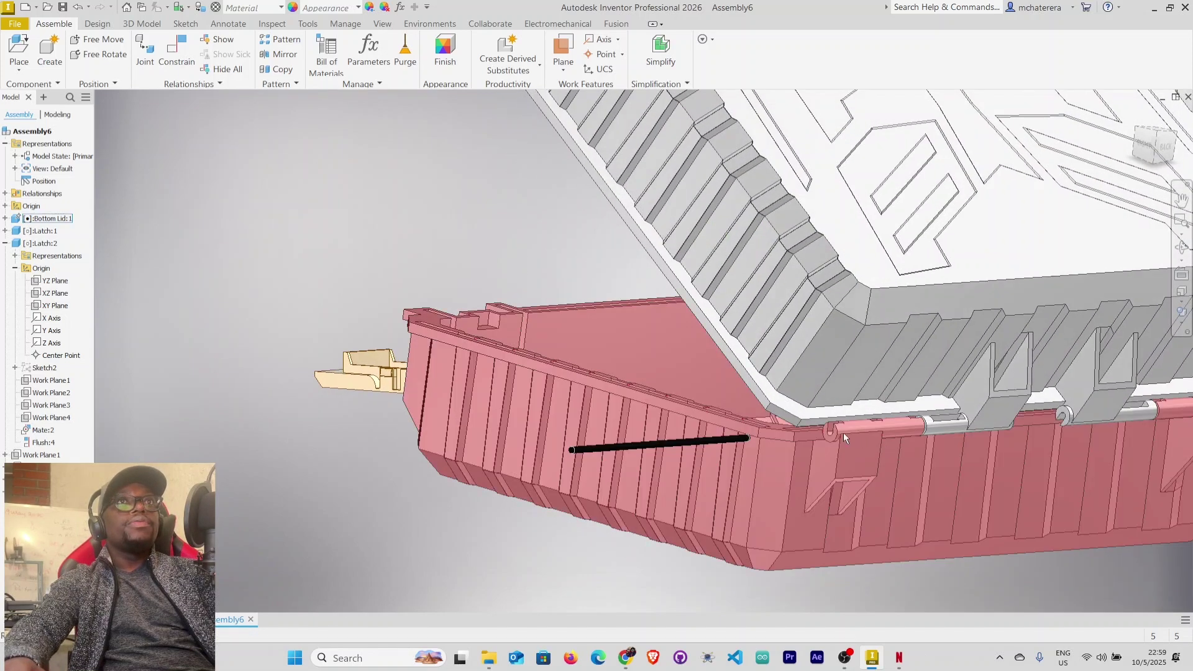
{"action": "scroll", "coordinate": [855, 440], "scroll_direction": "down", "scroll_amount": 5}
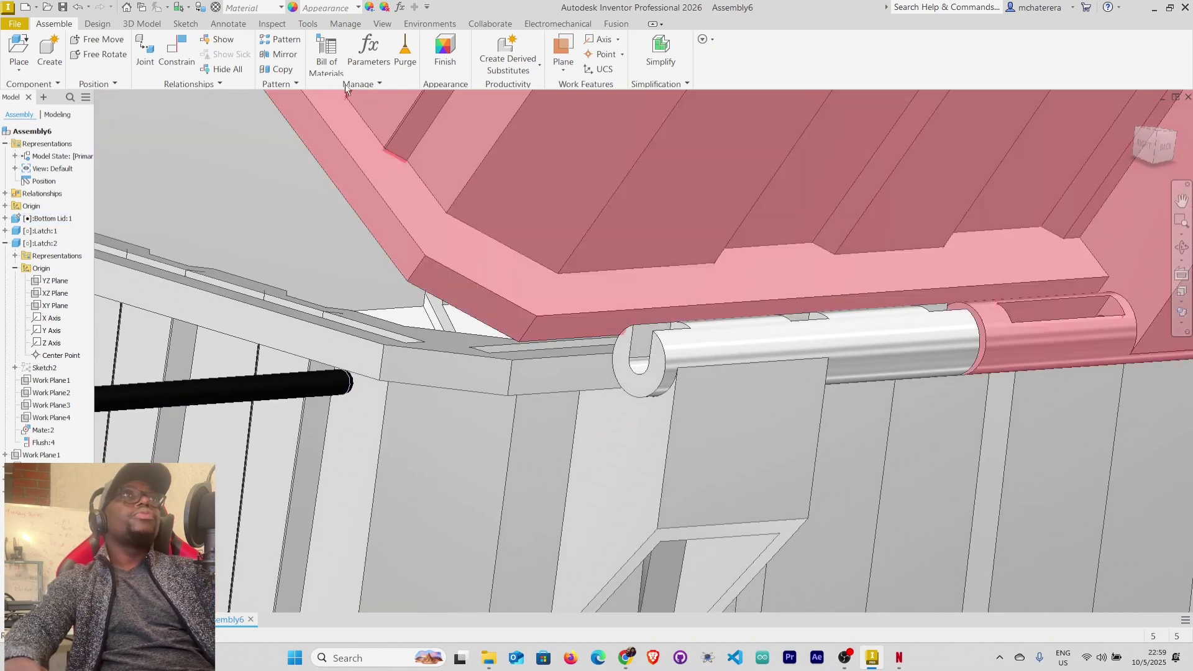
{"action": "left_click", "coordinate": [564, 52]}
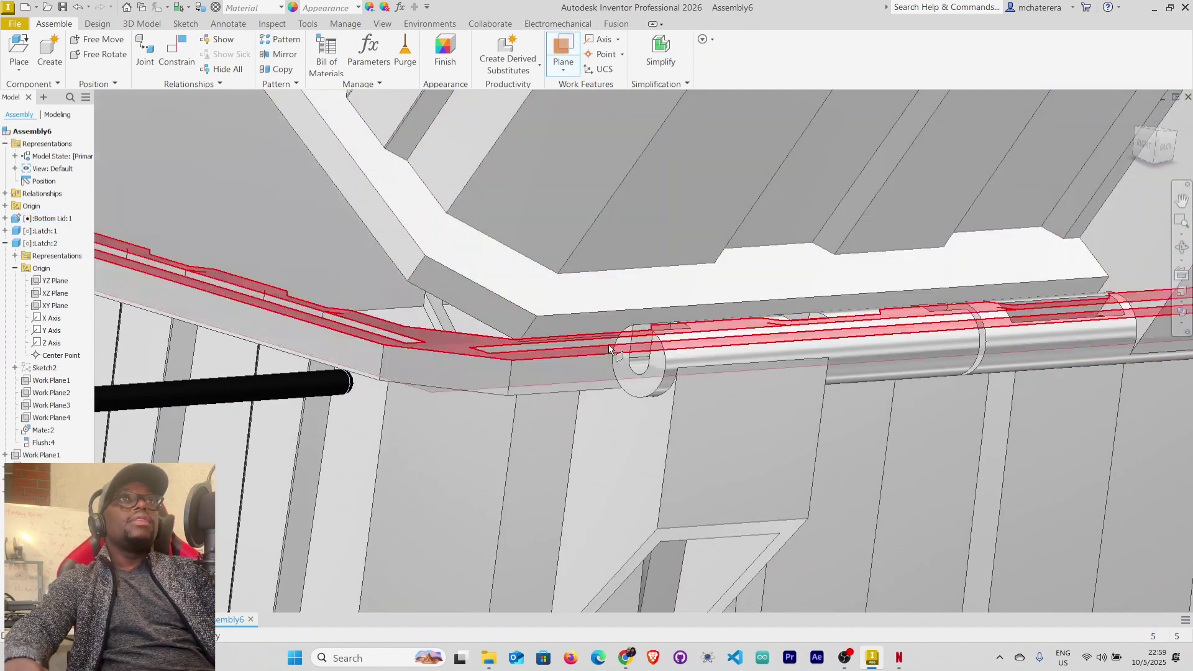
{"action": "left_click", "coordinate": [625, 374]}
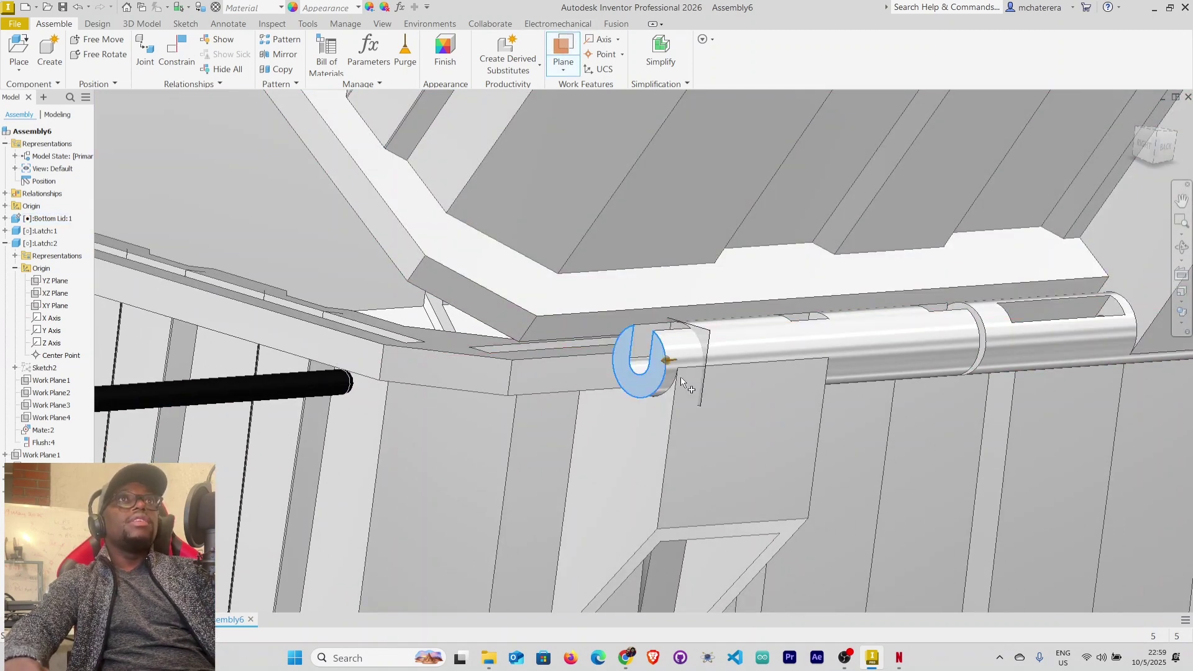
{"action": "left_click_drag", "start_coordinate": [747, 371], "coordinate": [748, 372]}
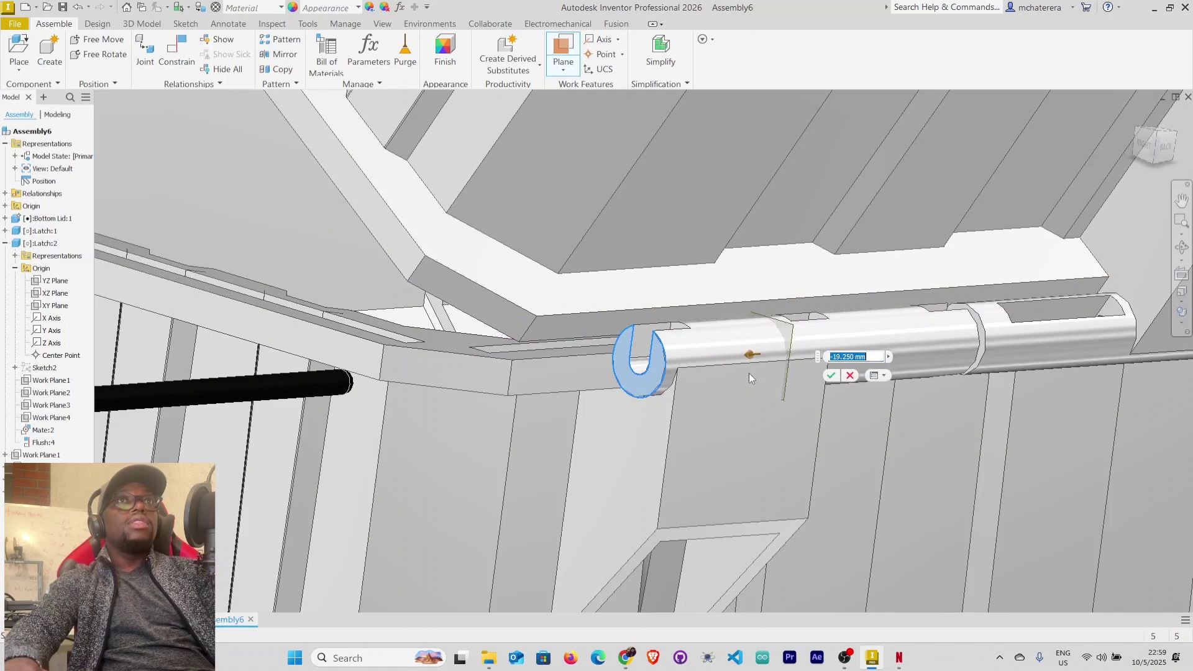
{"action": "type", "text": "-101"}
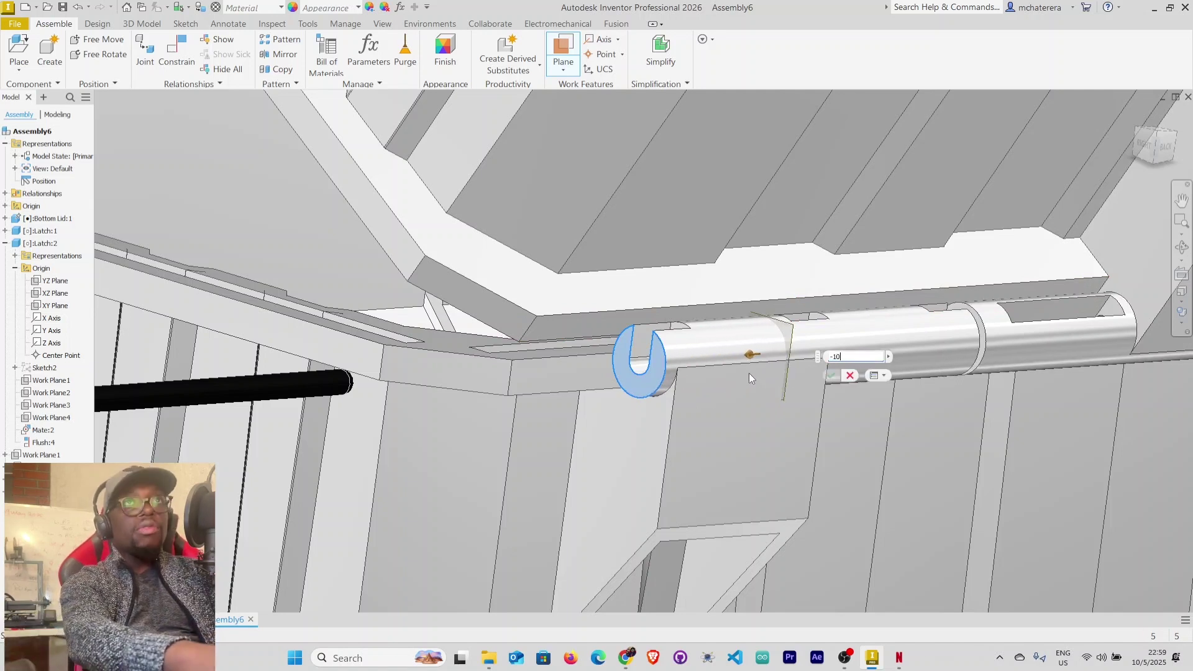
{"action": "key", "text": "Return"}
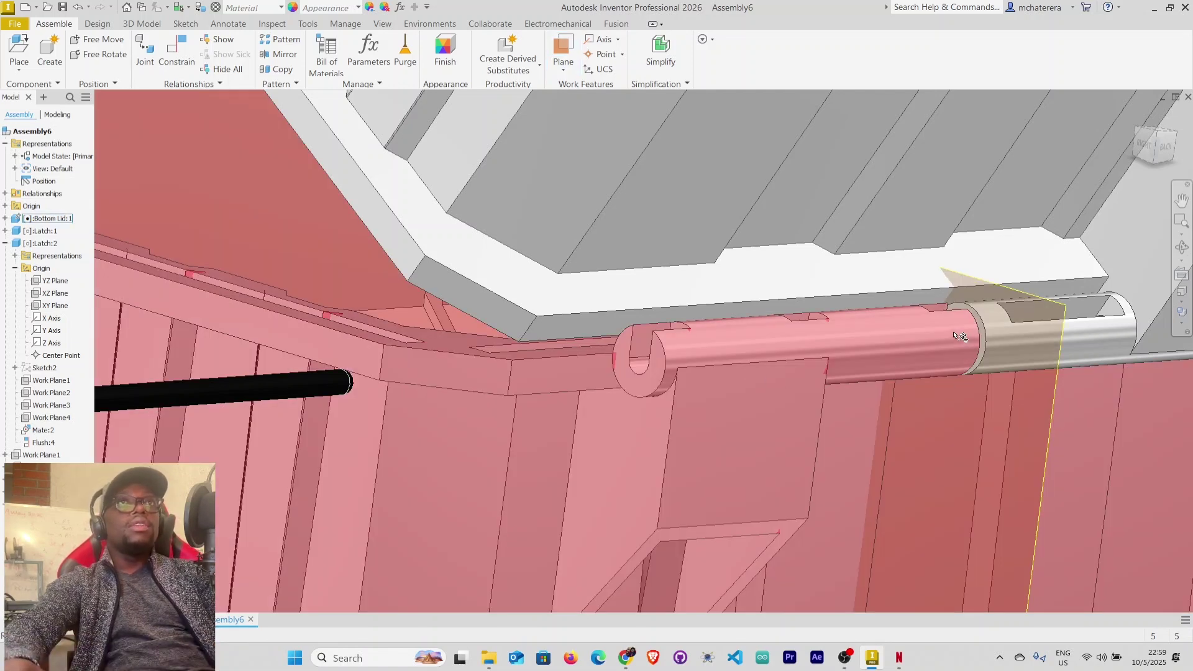
Constrain the Hinge Pin's origin YZ plane flush with the new offset work plane at 0 mm offset.
{"action": "scroll", "coordinate": [954, 336], "scroll_direction": "down", "scroll_amount": 6}
{"action": "middle_click_drag", "start_coordinate": [960, 360], "coordinate": [814, 375], "text": "shift"}
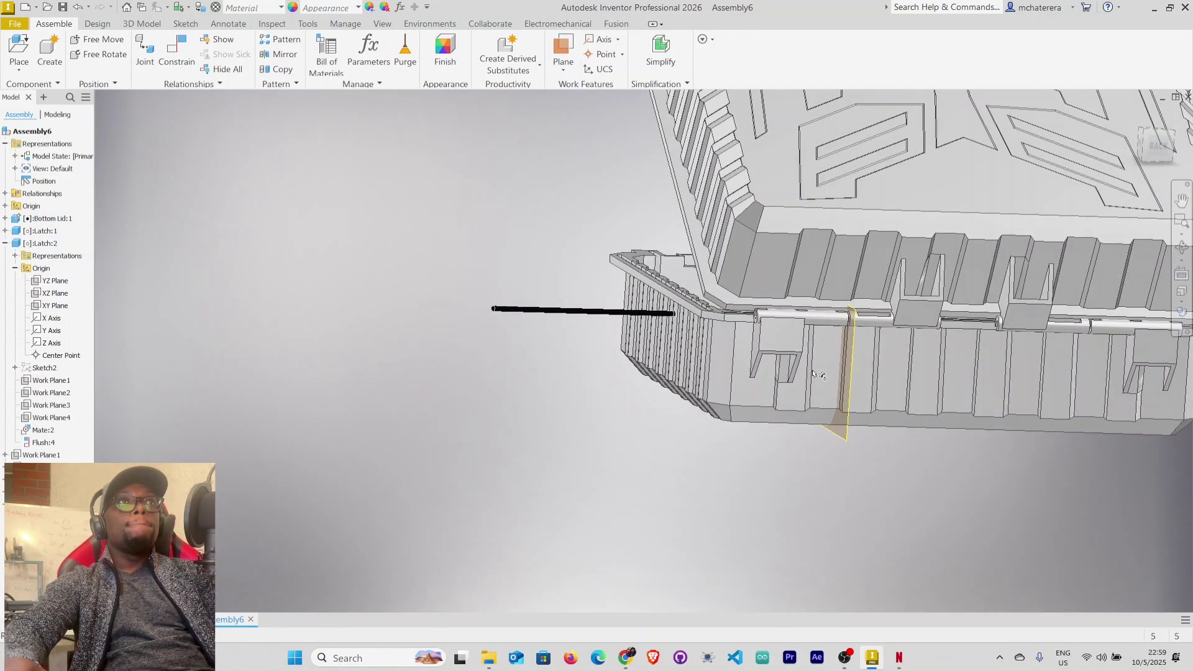
{"action": "left_click", "coordinate": [177, 51]}
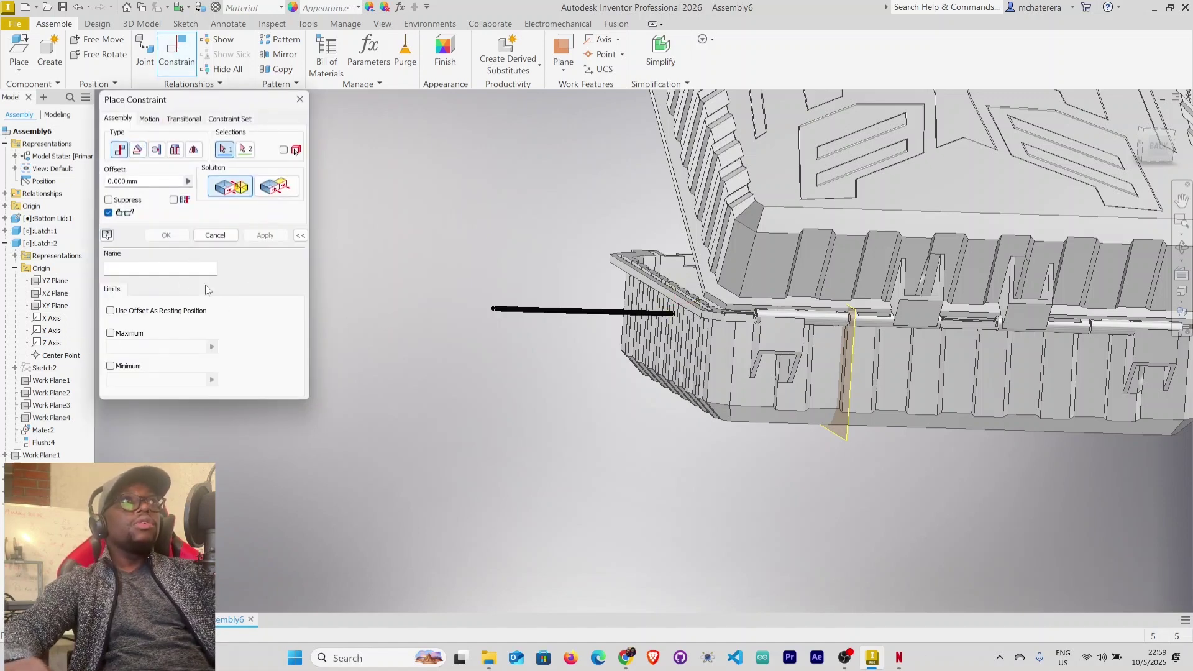
{"action": "left_click", "coordinate": [301, 236]}
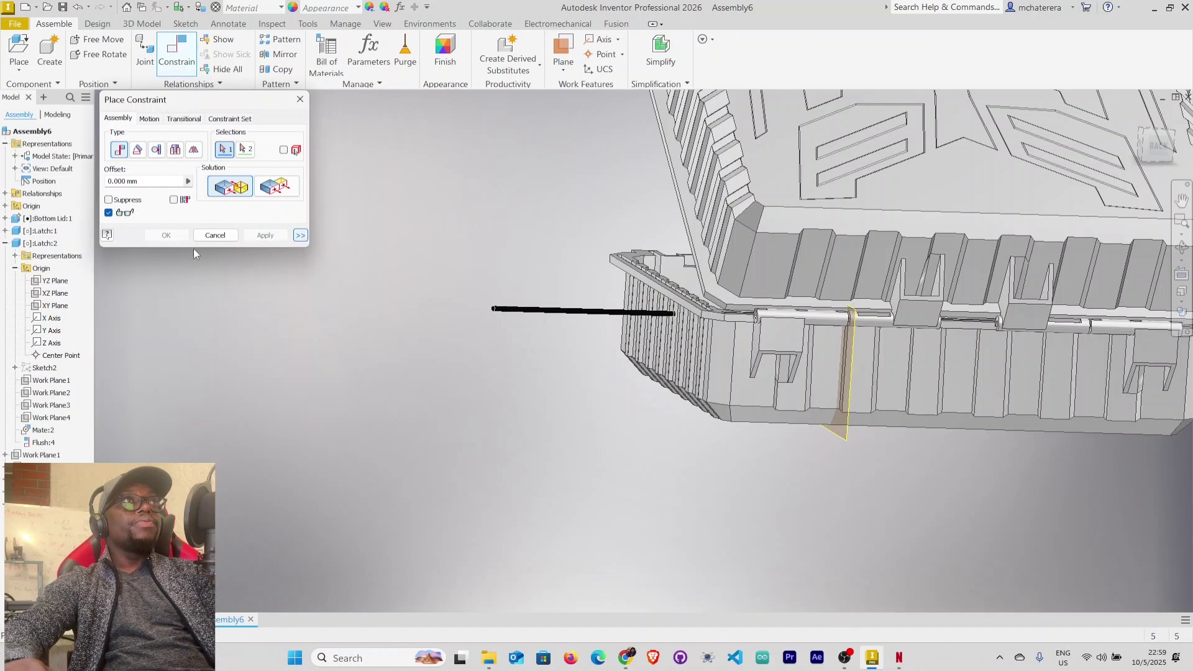
{"action": "left_click", "coordinate": [6, 244]}
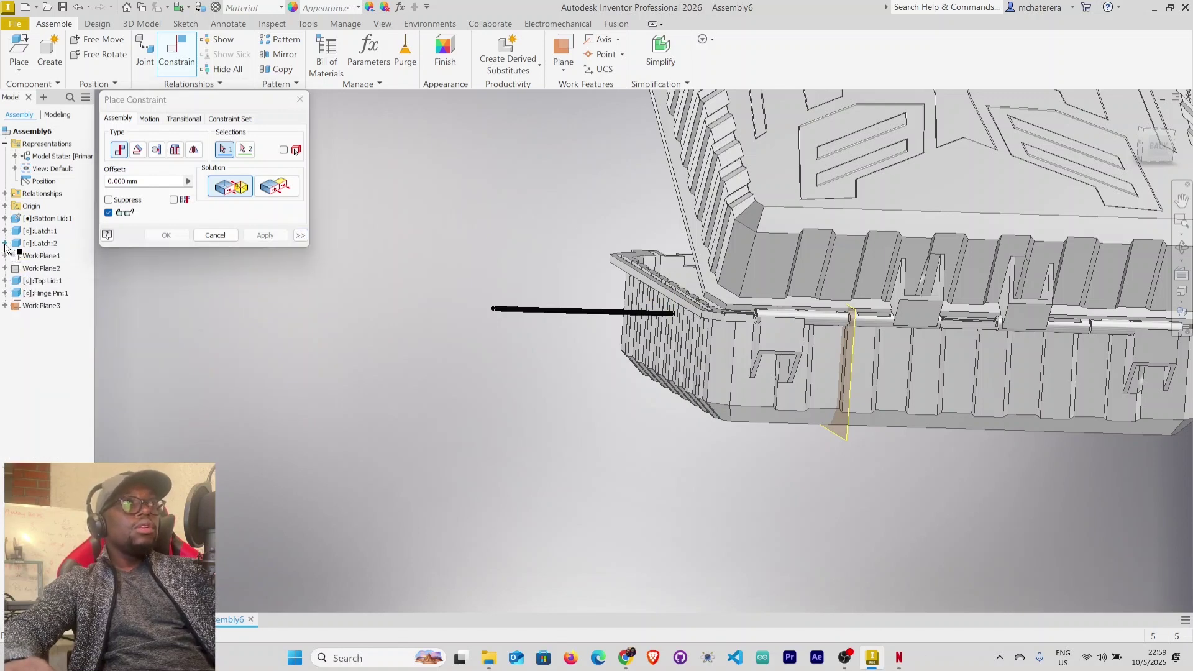
{"action": "left_click", "coordinate": [5, 293]}
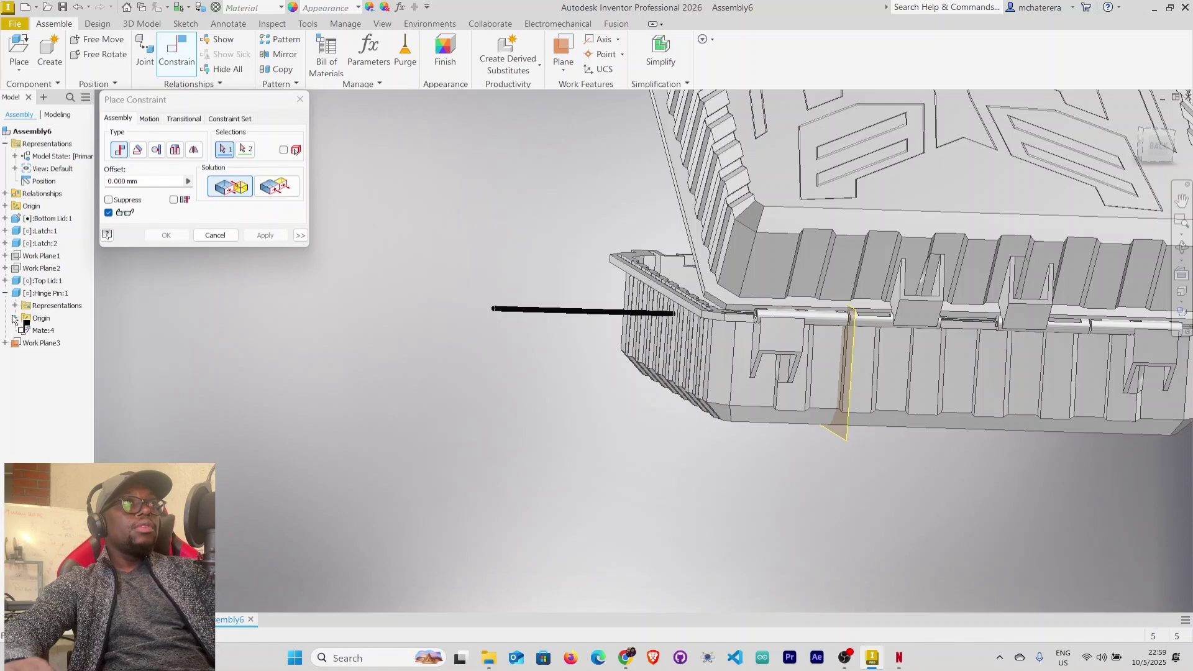
{"action": "left_click", "coordinate": [15, 318]}
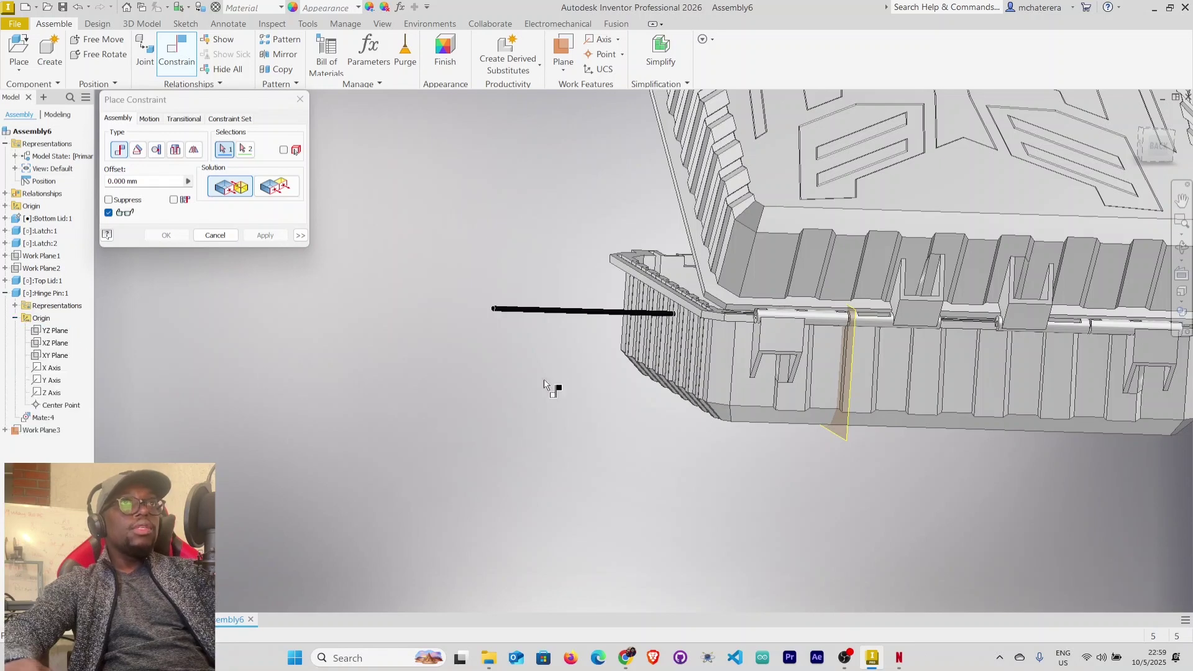
{"action": "scroll", "coordinate": [587, 313], "scroll_direction": "down", "scroll_amount": 5}
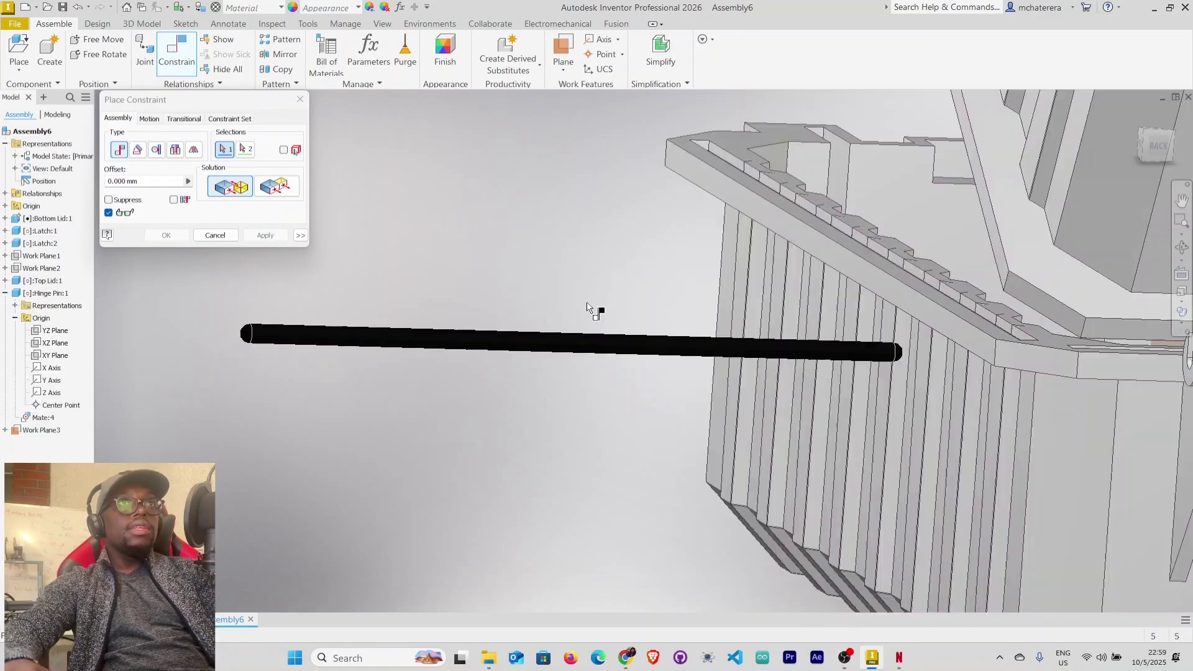
{"action": "left_click", "coordinate": [45, 333]}
{"action": "scroll", "coordinate": [580, 349], "scroll_direction": "down", "scroll_amount": 5}
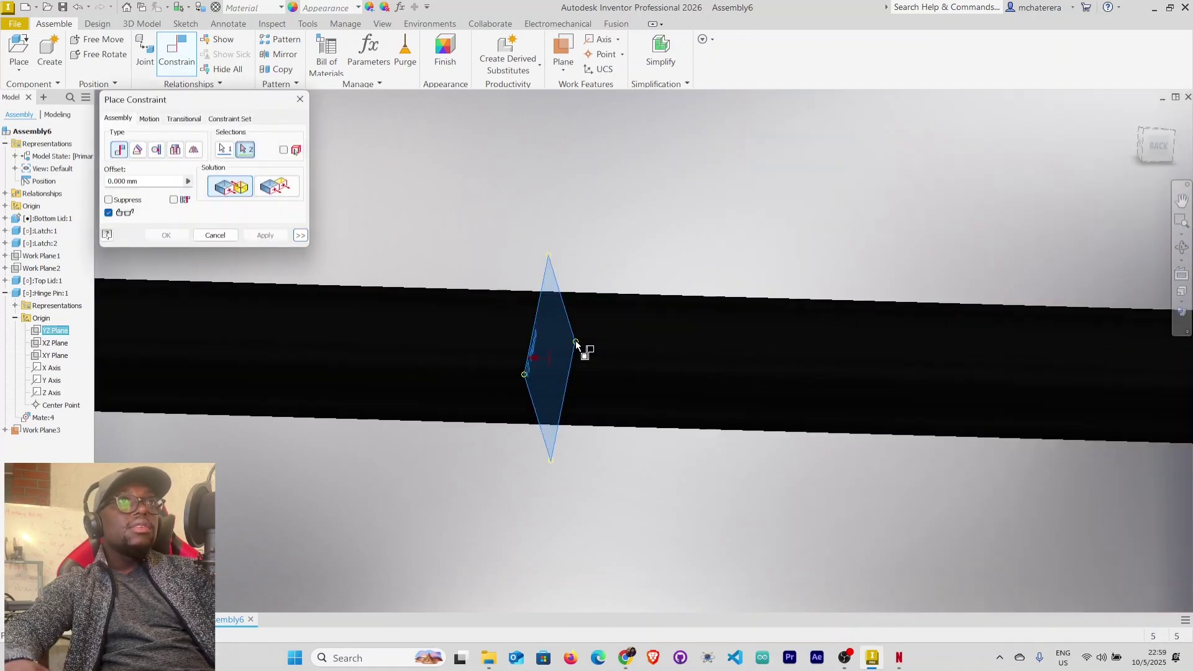
{"action": "scroll", "coordinate": [578, 353], "scroll_direction": "up", "scroll_amount": 5}
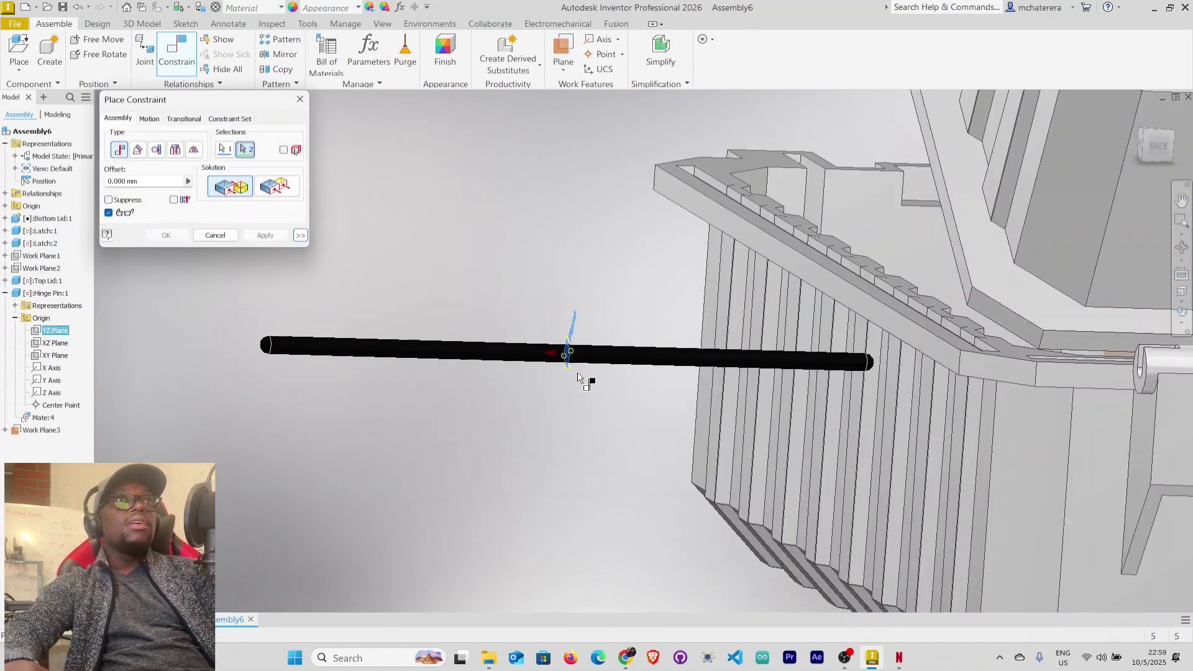
{"action": "scroll", "coordinate": [584, 380], "scroll_direction": "up", "scroll_amount": 2}
{"action": "middle_click_drag", "start_coordinate": [586, 380], "coordinate": [352, 322]}
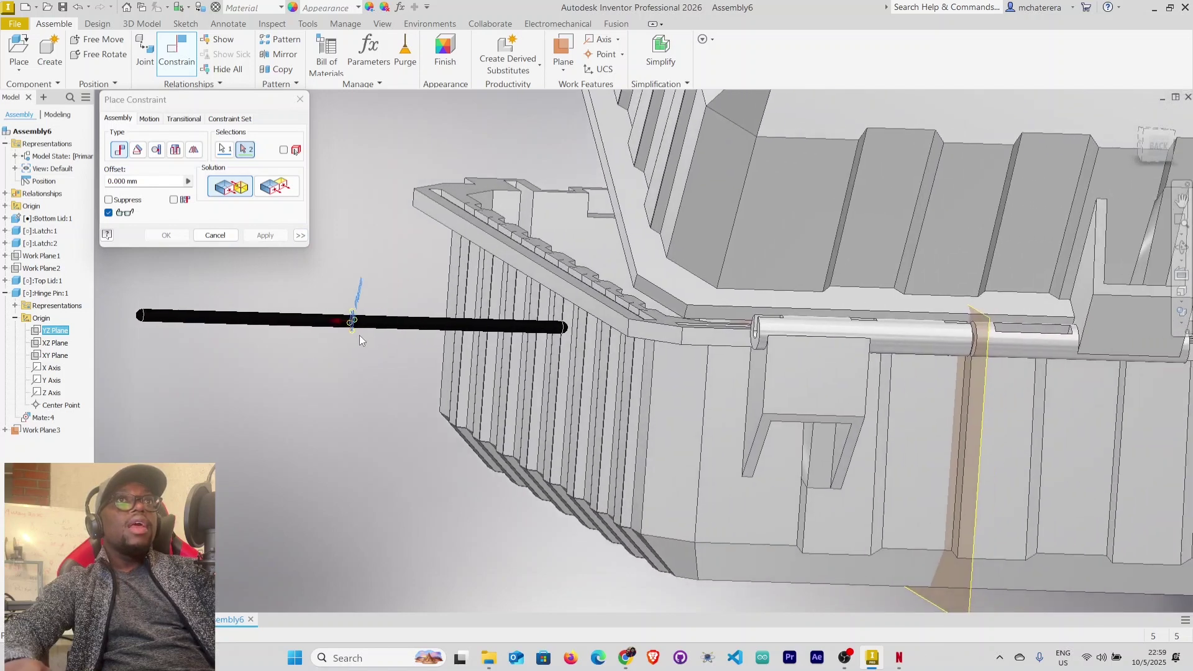
{"action": "scroll", "coordinate": [393, 301], "scroll_direction": "up", "scroll_amount": 3}
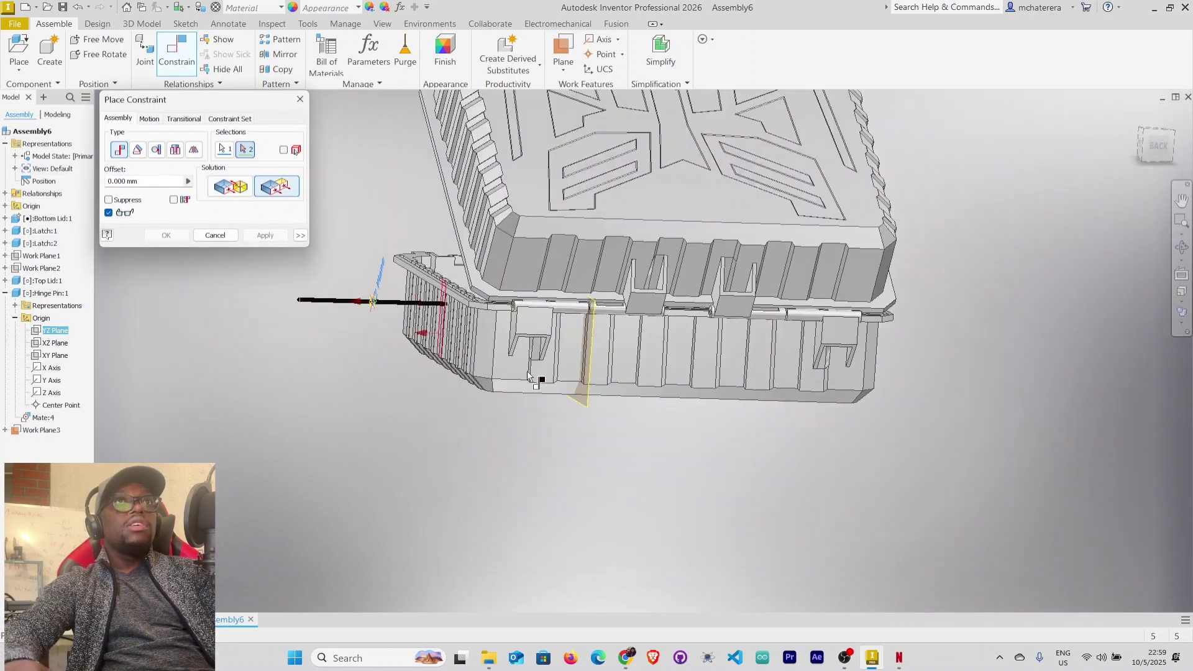
{"action": "left_click", "coordinate": [589, 408]}
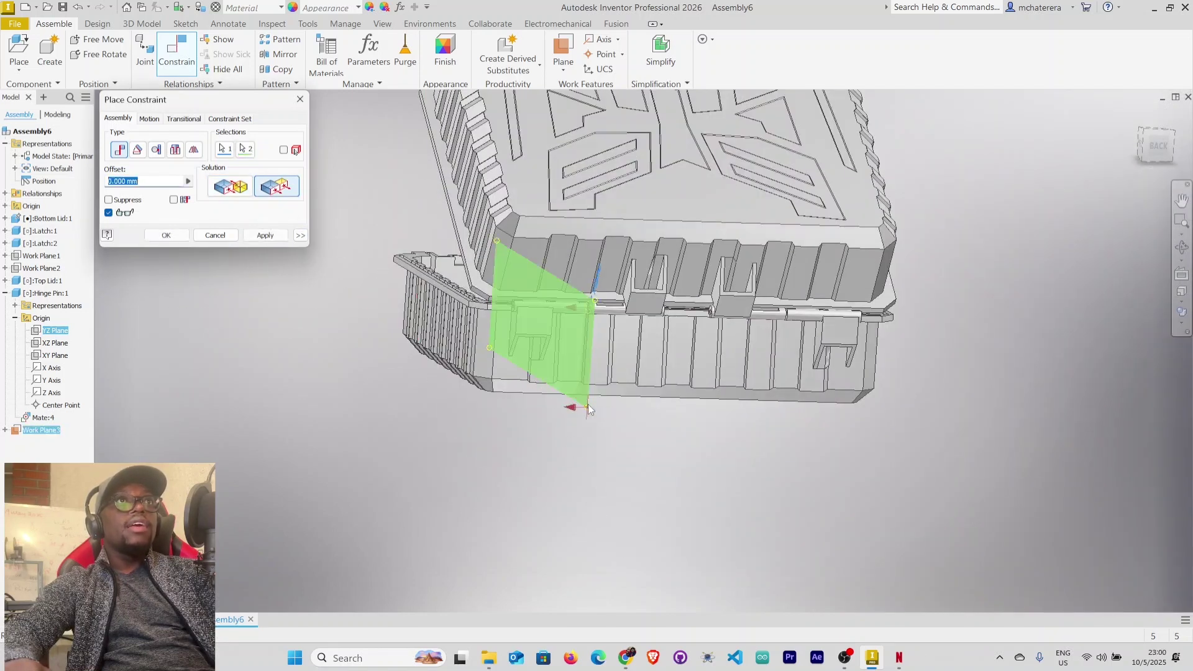
{"action": "middle_click_drag", "start_coordinate": [620, 473], "coordinate": [600, 454], "text": "shift"}
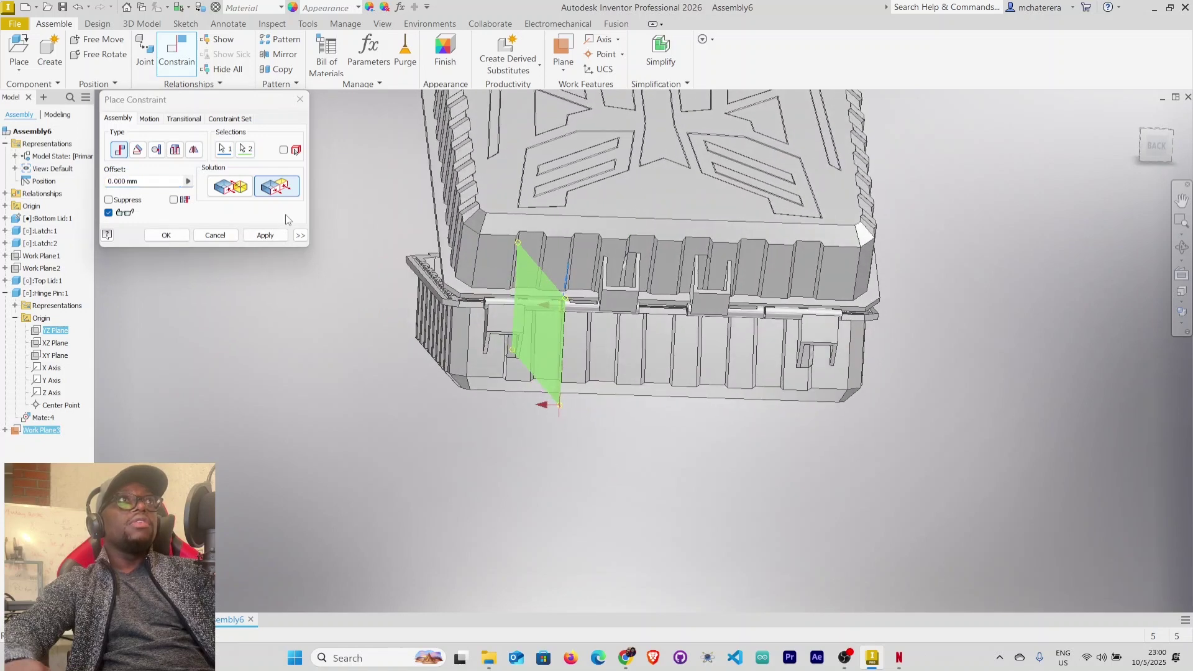
{"action": "left_click", "coordinate": [265, 235]}
{"action": "left_click", "coordinate": [215, 235]}
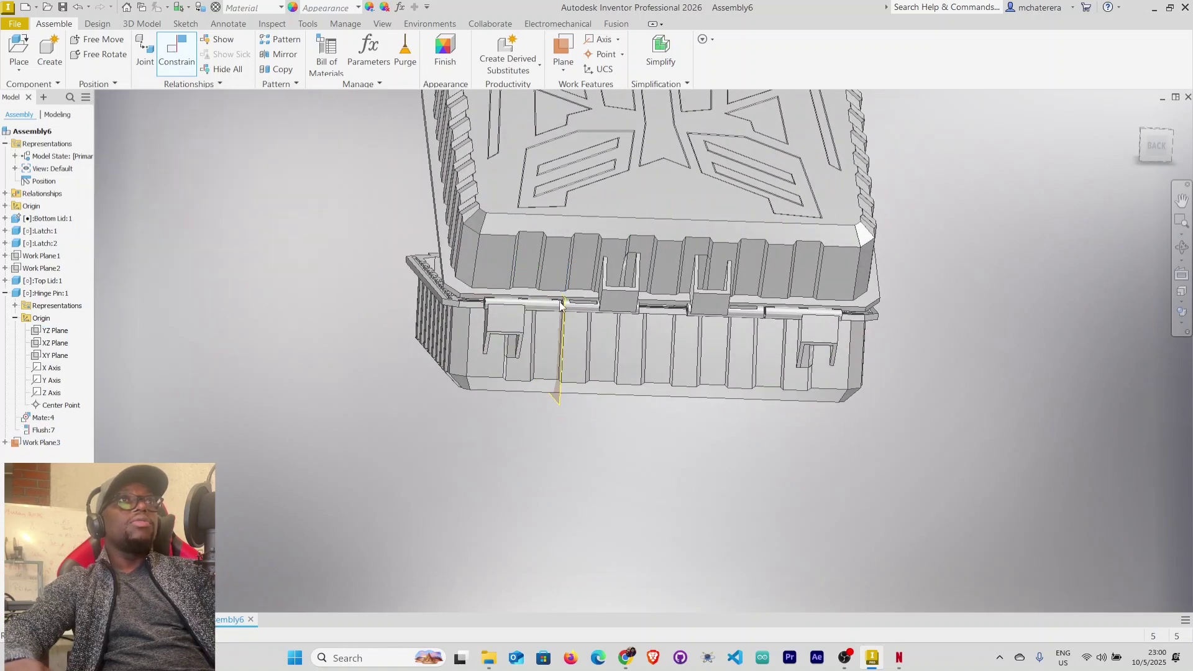
Hide the offset work plane that runs through the hinge barrels.
{"action": "middle_click_drag", "start_coordinate": [571, 433], "coordinate": [633, 408], "text": "shift"}
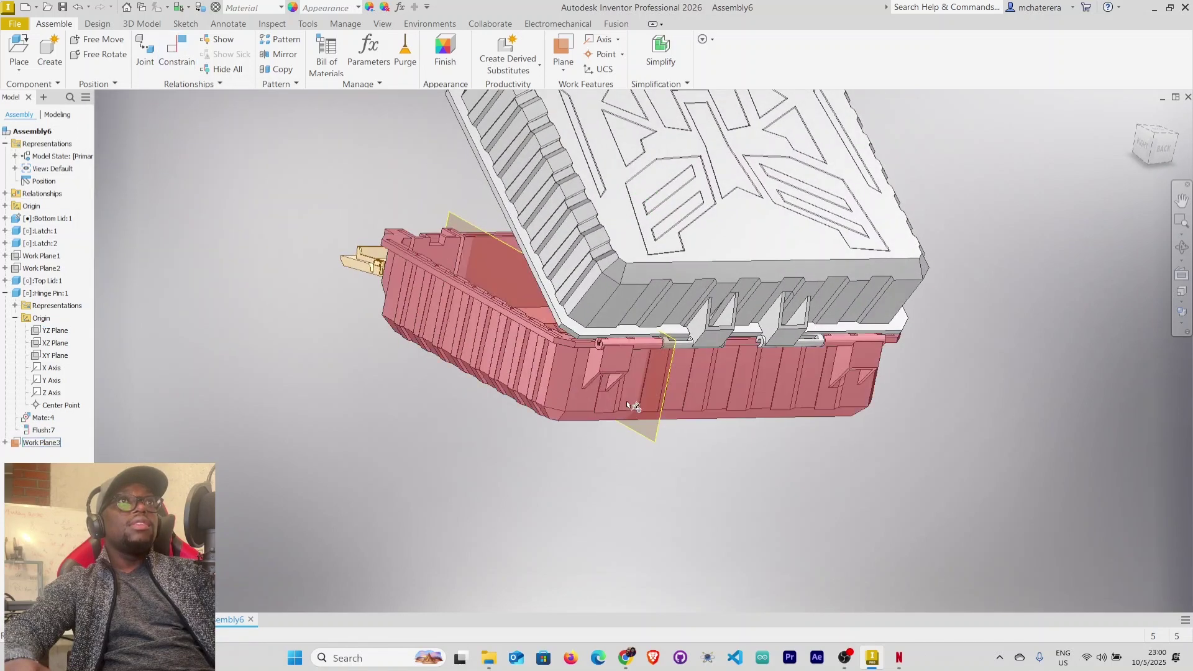
{"action": "scroll", "coordinate": [588, 347], "scroll_direction": "up", "scroll_amount": 5}
{"action": "mouse_move", "coordinate": [589, 351]}
{"action": "middle_mouse_down", "text": "shift"}
{"action": "mouse_move", "coordinate": [653, 369]}
{"action": "mouse_move", "coordinate": [567, 326]}
{"action": "mouse_move", "coordinate": [651, 440]}
{"action": "middle_mouse_up", "text": "shift"}
{"action": "scroll", "coordinate": [581, 331], "scroll_direction": "down", "scroll_amount": 2}
{"action": "scroll", "coordinate": [582, 331], "scroll_direction": "down", "scroll_amount": 2}
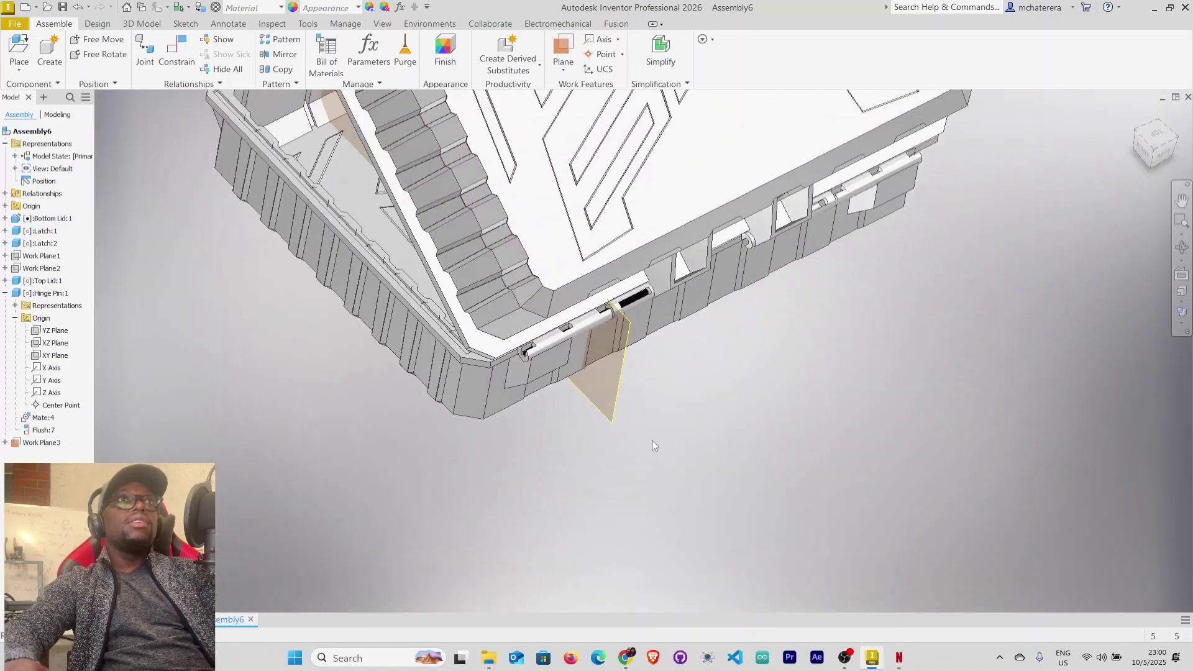
{"action": "right_click", "coordinate": [613, 418]}
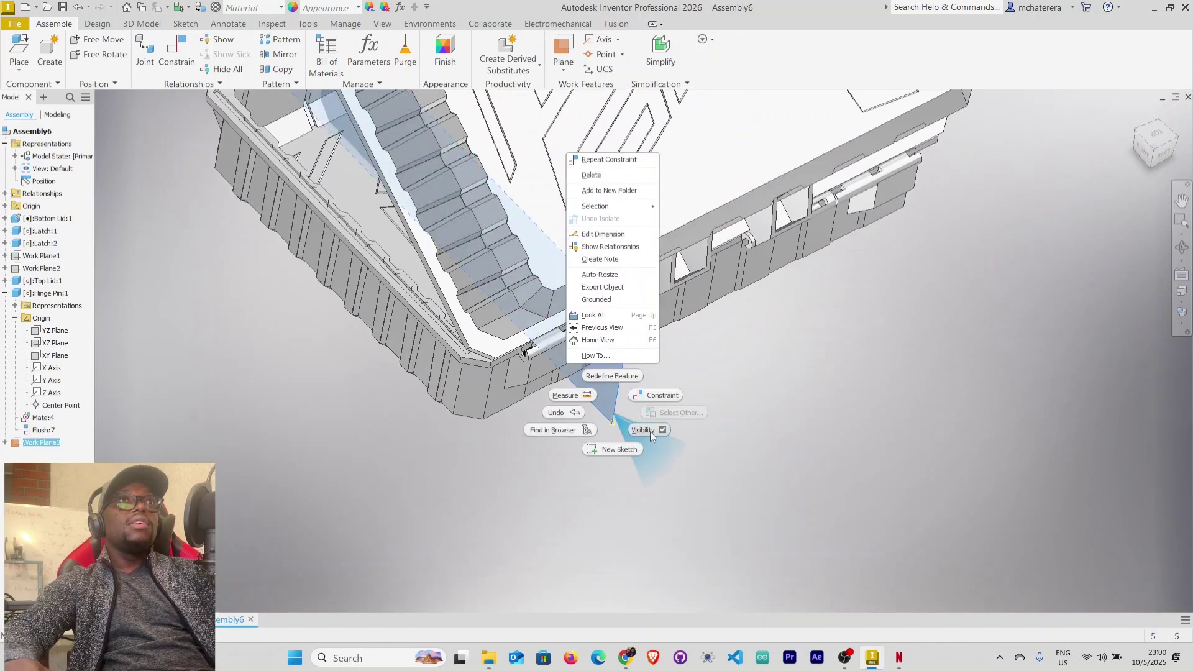
{"action": "left_click", "coordinate": [650, 431]}
{"action": "middle_click_drag", "start_coordinate": [680, 438], "coordinate": [164, 376], "text": "shift"}
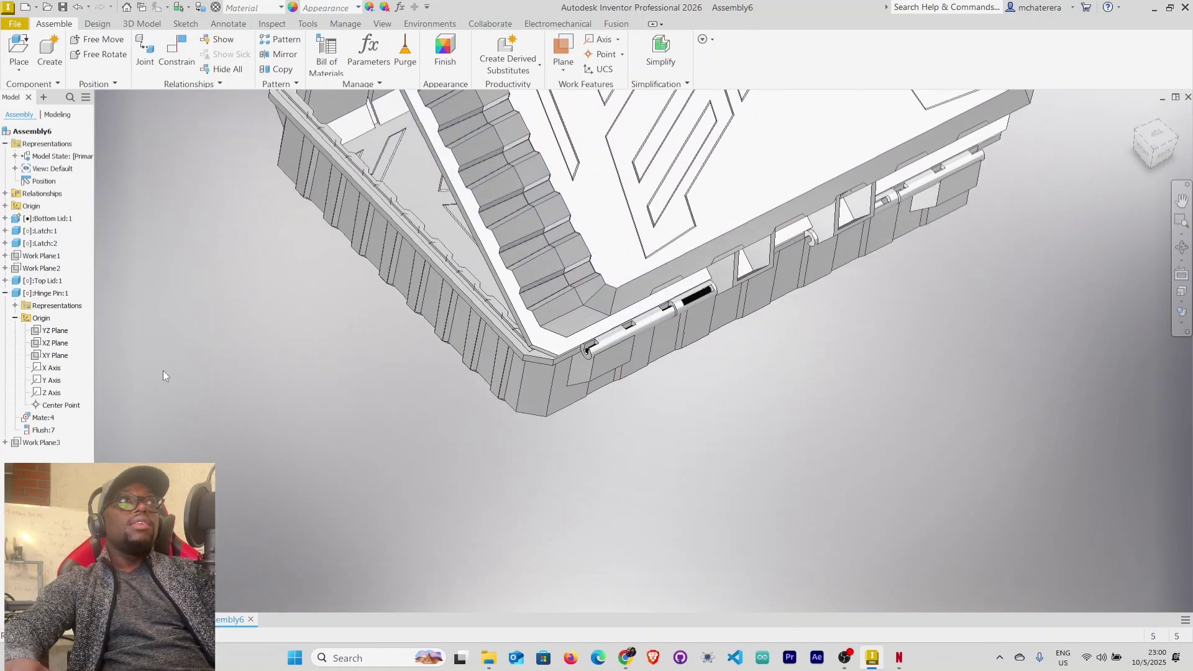
Mirror the Hinge Pin across the assembly's YZ plane, with relationships mirrored and the new component grounded.
{"action": "left_click", "coordinate": [6, 294]}
{"action": "left_click", "coordinate": [57, 295]}
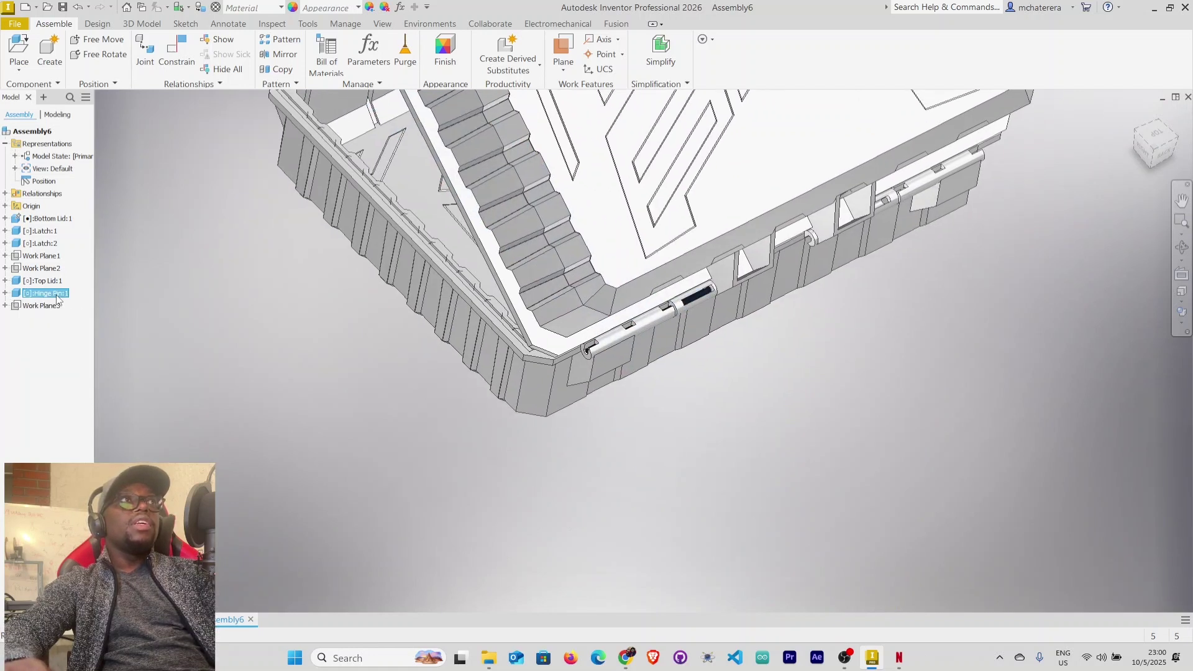
{"action": "left_click", "coordinate": [267, 56]}
{"action": "left_click_drag", "start_coordinate": [951, 115], "coordinate": [381, 203]}
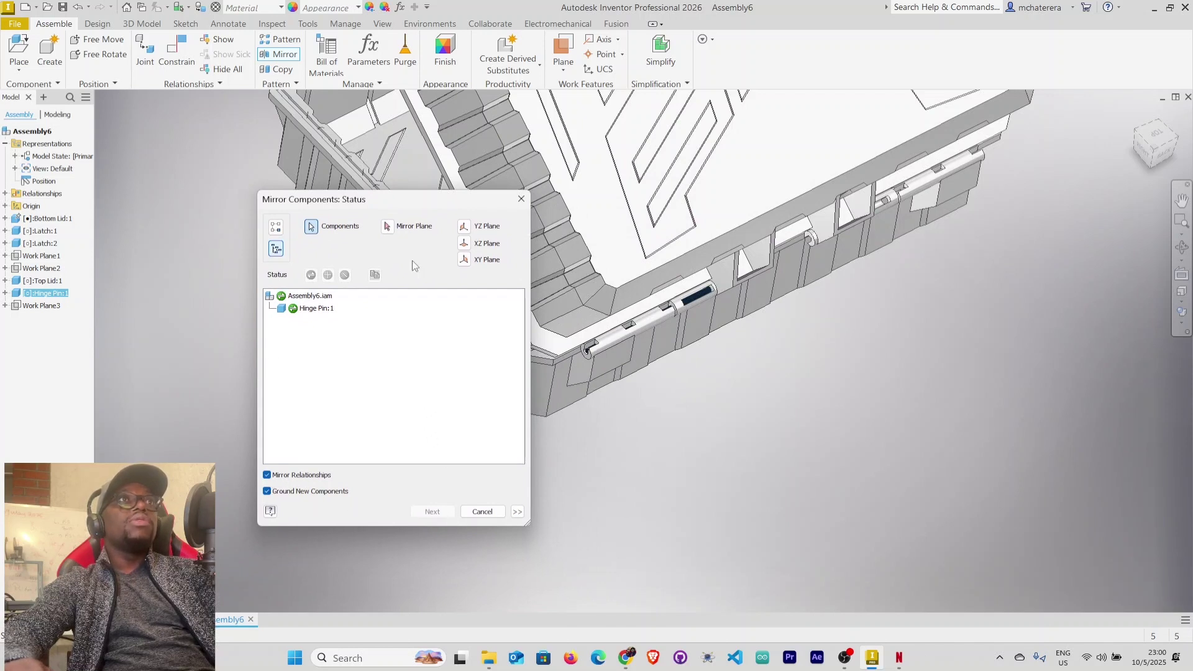
{"action": "left_click", "coordinate": [387, 229]}
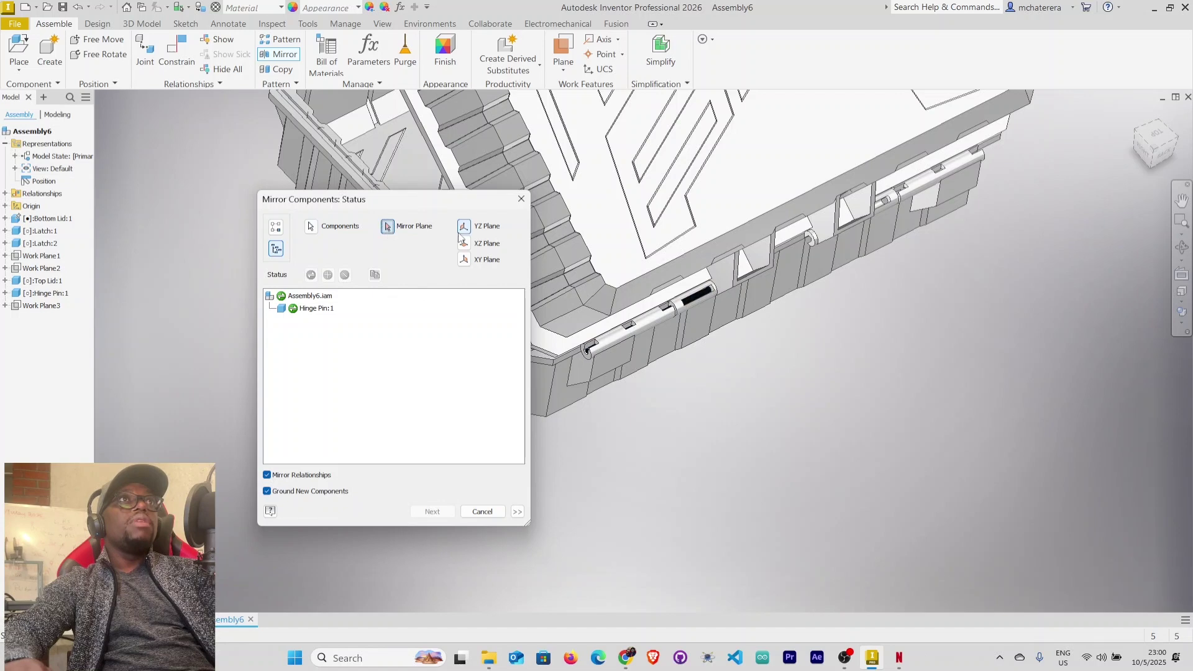
{"action": "scroll", "coordinate": [777, 425], "scroll_direction": "down", "scroll_amount": 5}
{"action": "middle_click_drag", "start_coordinate": [778, 425], "coordinate": [748, 449]}
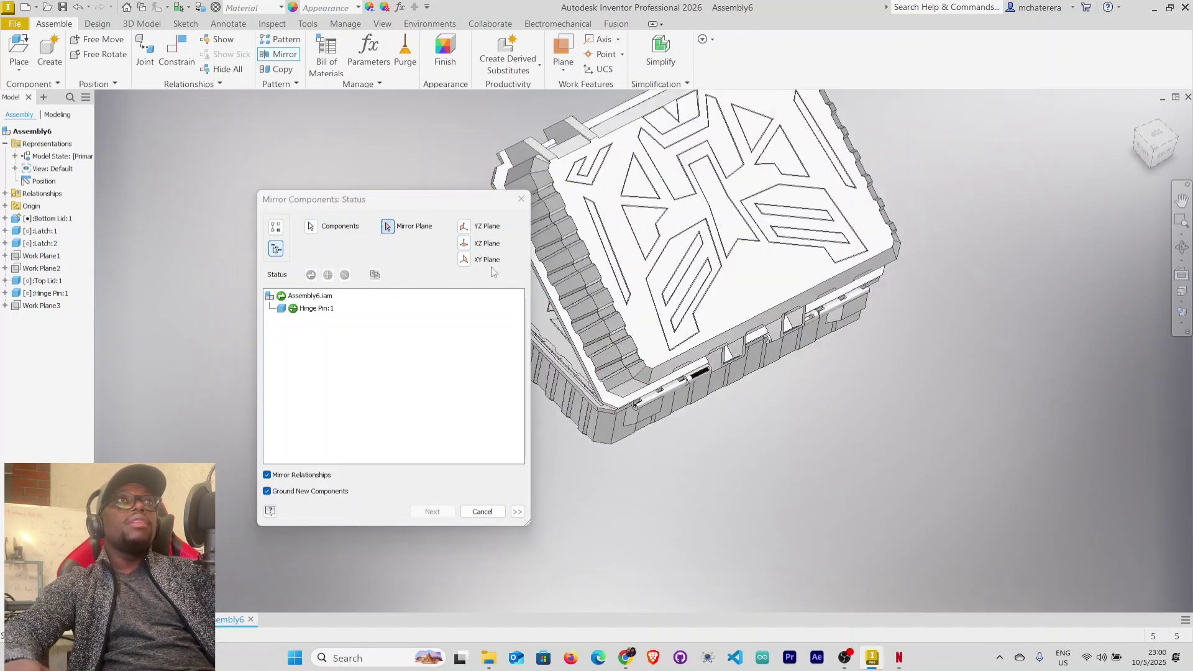
{"action": "left_click", "coordinate": [464, 228]}
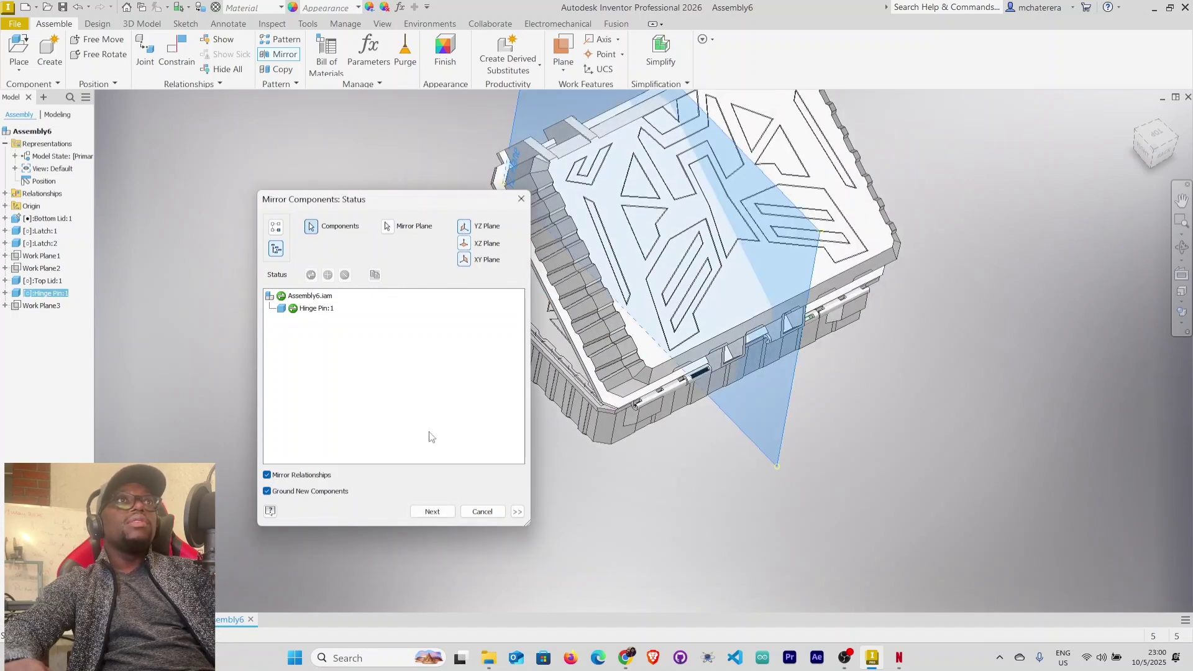
{"action": "left_click", "coordinate": [438, 515]}
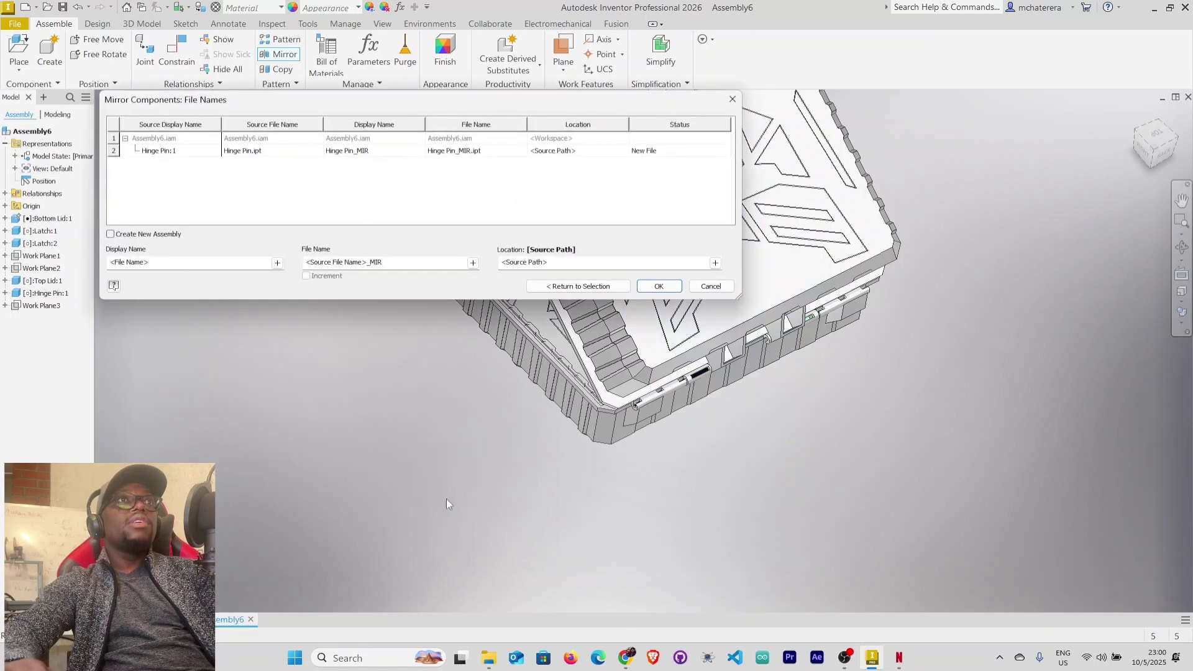
{"action": "left_click", "coordinate": [659, 287]}
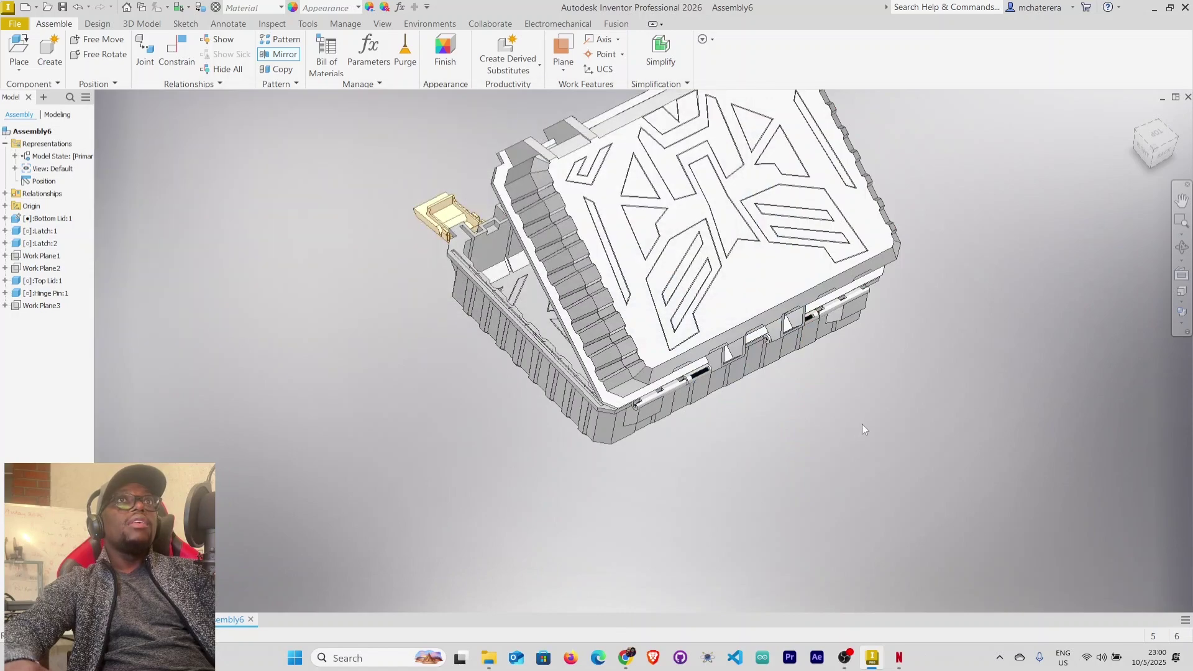
Swing the Top Lid about its hinge until it lies fully open beside the Bottom Lid.
{"action": "middle_click_drag", "start_coordinate": [865, 419], "coordinate": [812, 398], "text": "shift"}
{"action": "scroll", "coordinate": [784, 363], "scroll_direction": "down", "scroll_amount": 5}
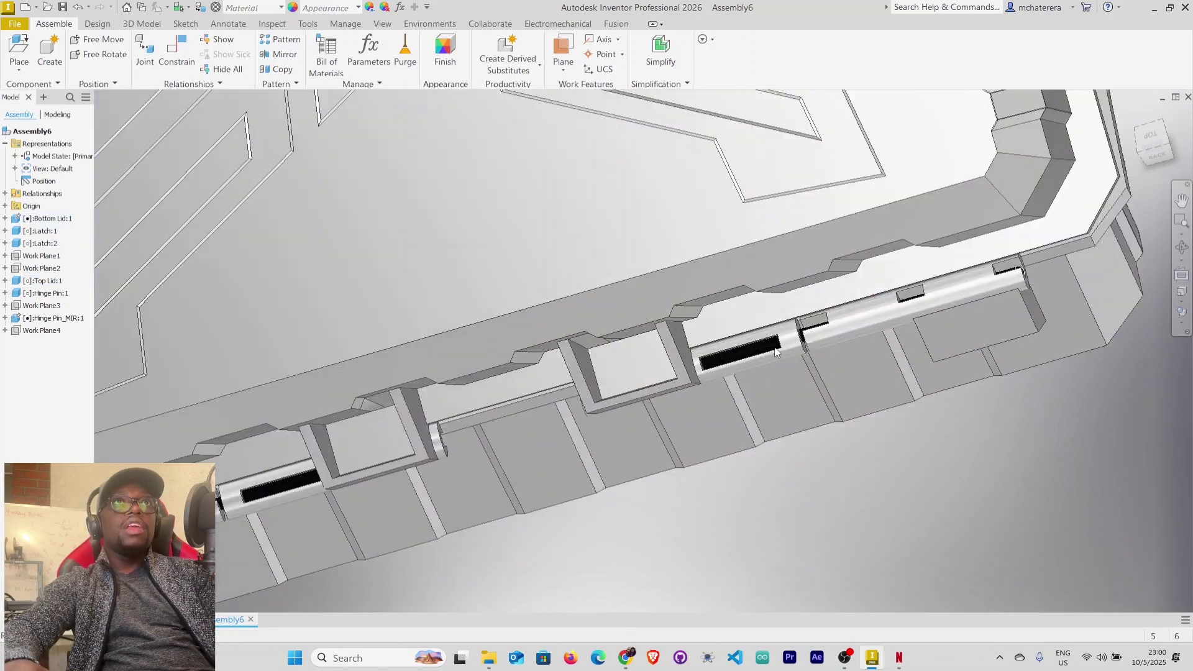
{"action": "scroll", "coordinate": [784, 364], "scroll_direction": "up", "scroll_amount": 3}
{"action": "scroll", "coordinate": [783, 364], "scroll_direction": "up", "scroll_amount": 5}
{"action": "middle_click_drag", "start_coordinate": [784, 364], "coordinate": [571, 332], "text": "shift"}
{"action": "left_click_drag", "start_coordinate": [592, 258], "coordinate": [926, 420]}
{"action": "middle_click_drag", "start_coordinate": [752, 498], "coordinate": [709, 486], "text": "shift"}
{"action": "middle_click_drag", "start_coordinate": [697, 444], "coordinate": [608, 450]}
{"action": "left_click", "coordinate": [609, 450]}
Start an angle constraint with explicit reference vector between the Top Lid's rim face and the Bottom Lid's rim face.
{"action": "left_click", "coordinate": [177, 53]}
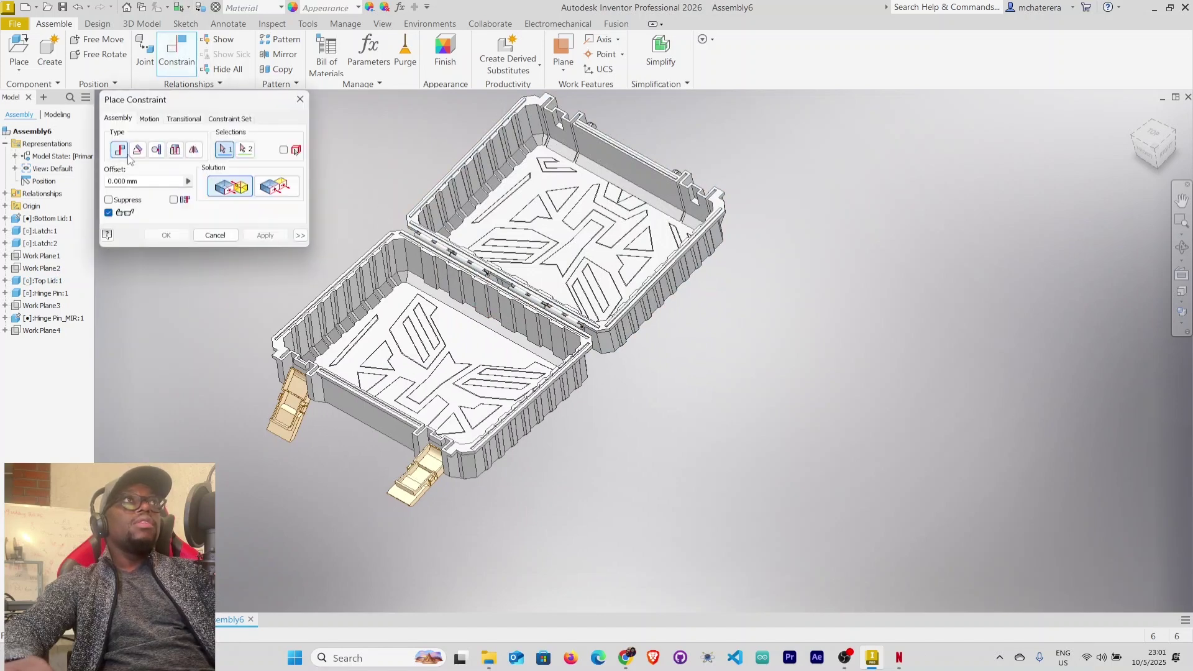
{"action": "left_click", "coordinate": [137, 152]}
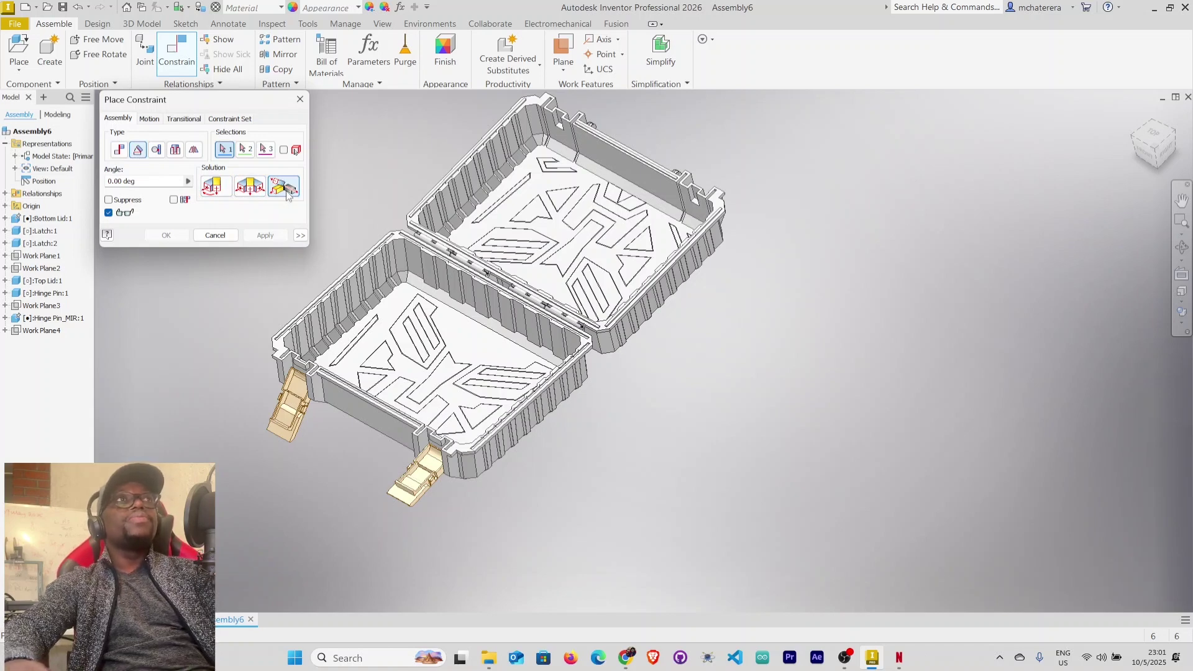
{"action": "scroll", "coordinate": [531, 317], "scroll_direction": "up", "scroll_amount": 5}
{"action": "scroll", "coordinate": [531, 317], "scroll_direction": "down", "scroll_amount": 5}
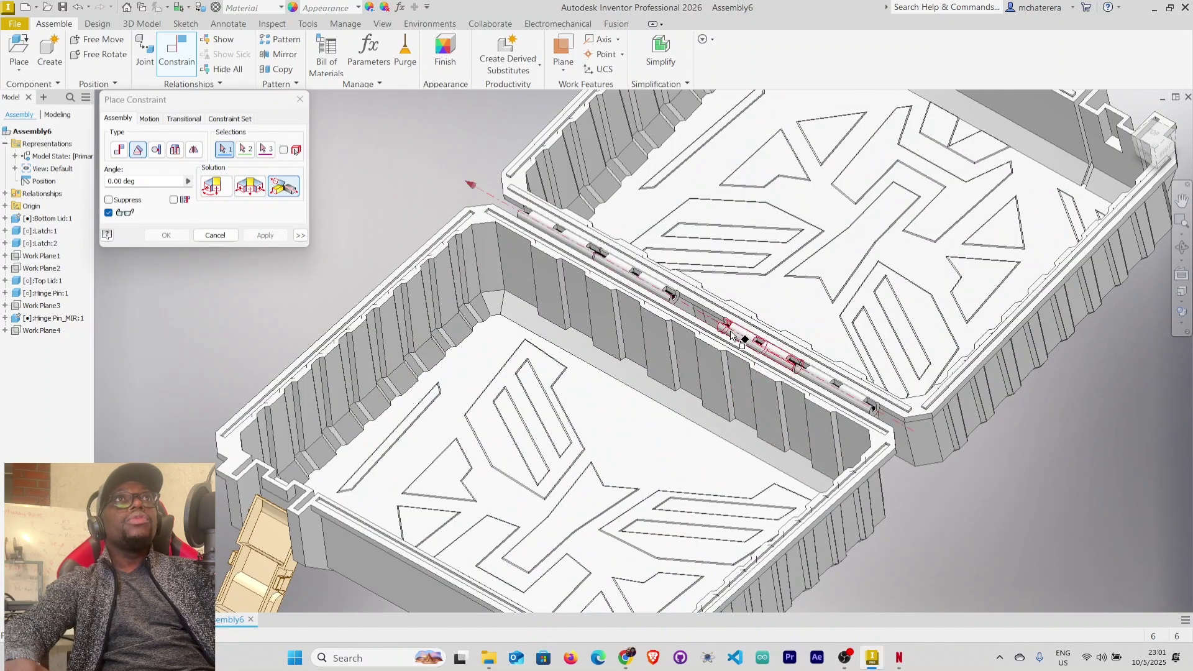
{"action": "scroll", "coordinate": [680, 298], "scroll_direction": "up", "scroll_amount": 5}
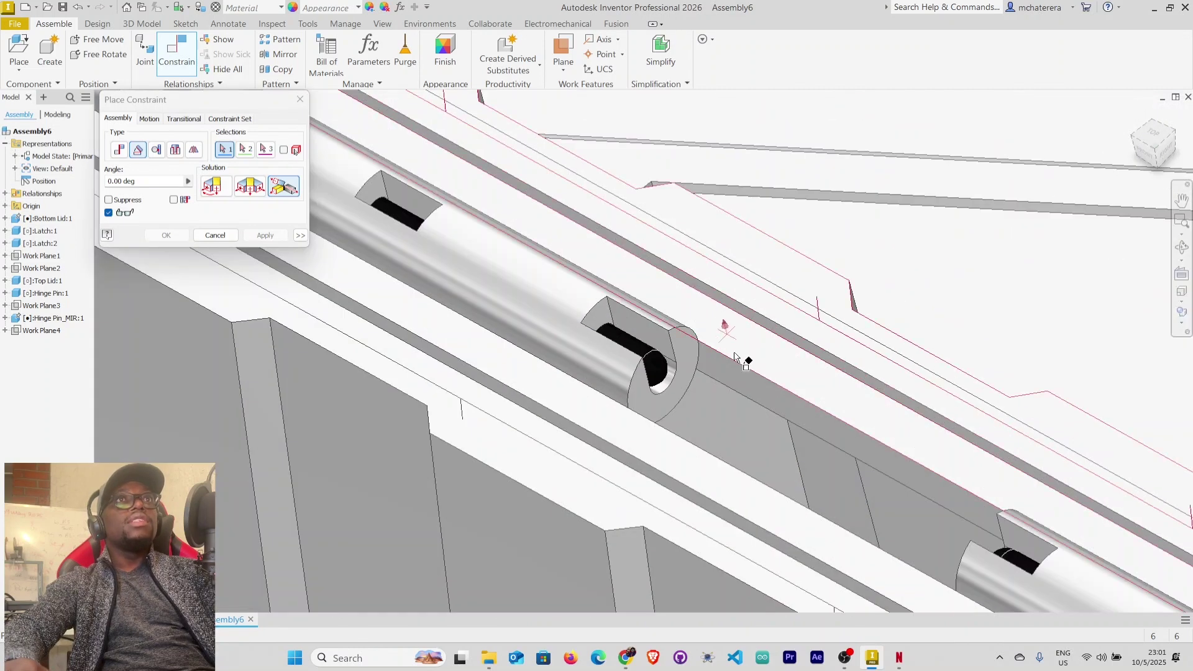
{"action": "left_click", "coordinate": [812, 379]}
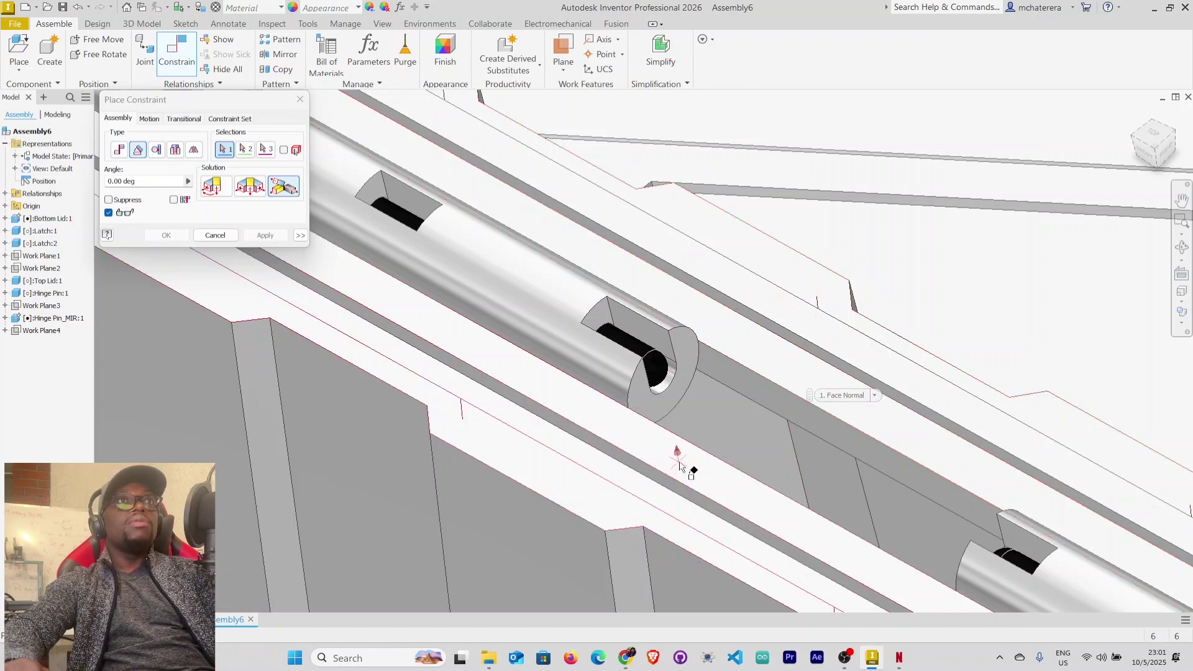
{"action": "left_click", "coordinate": [811, 380]}
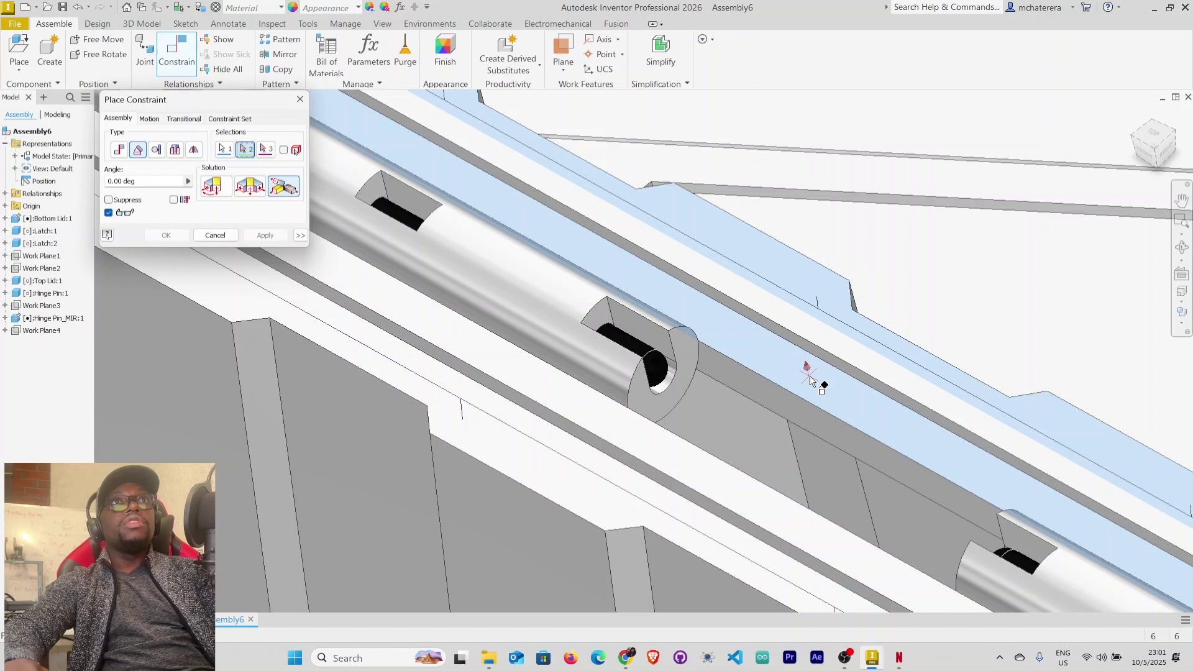
{"action": "scroll", "coordinate": [740, 411], "scroll_direction": "down", "scroll_amount": 3}
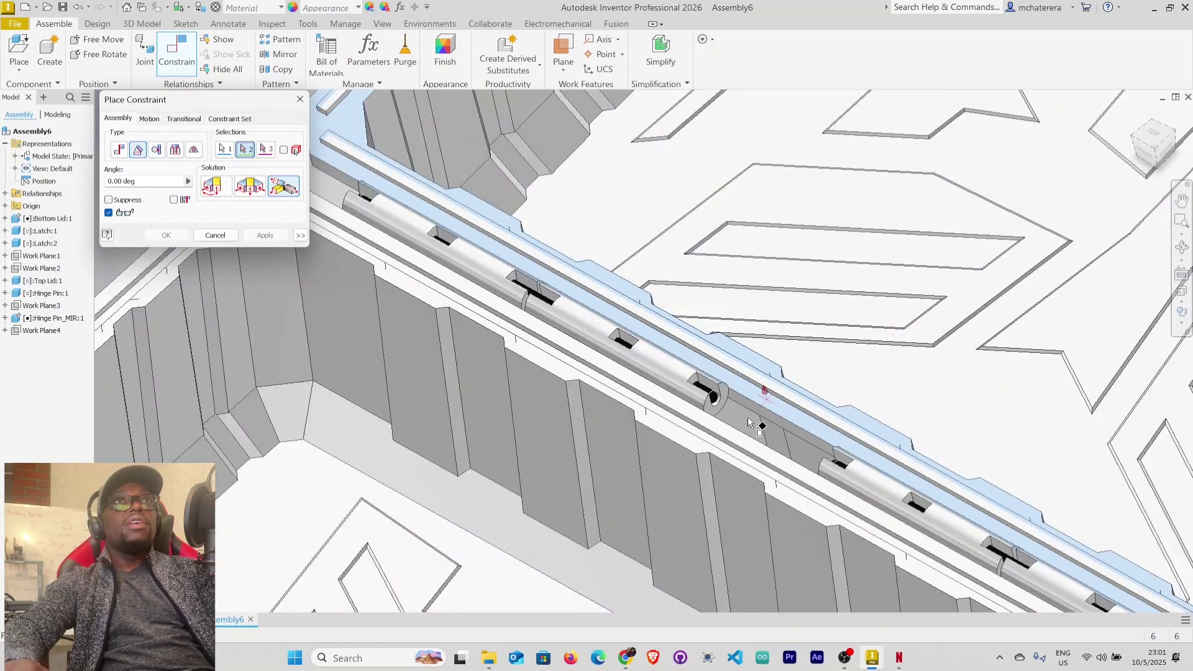
{"action": "scroll", "coordinate": [746, 422], "scroll_direction": "up", "scroll_amount": 3}
{"action": "left_click", "coordinate": [714, 460]}
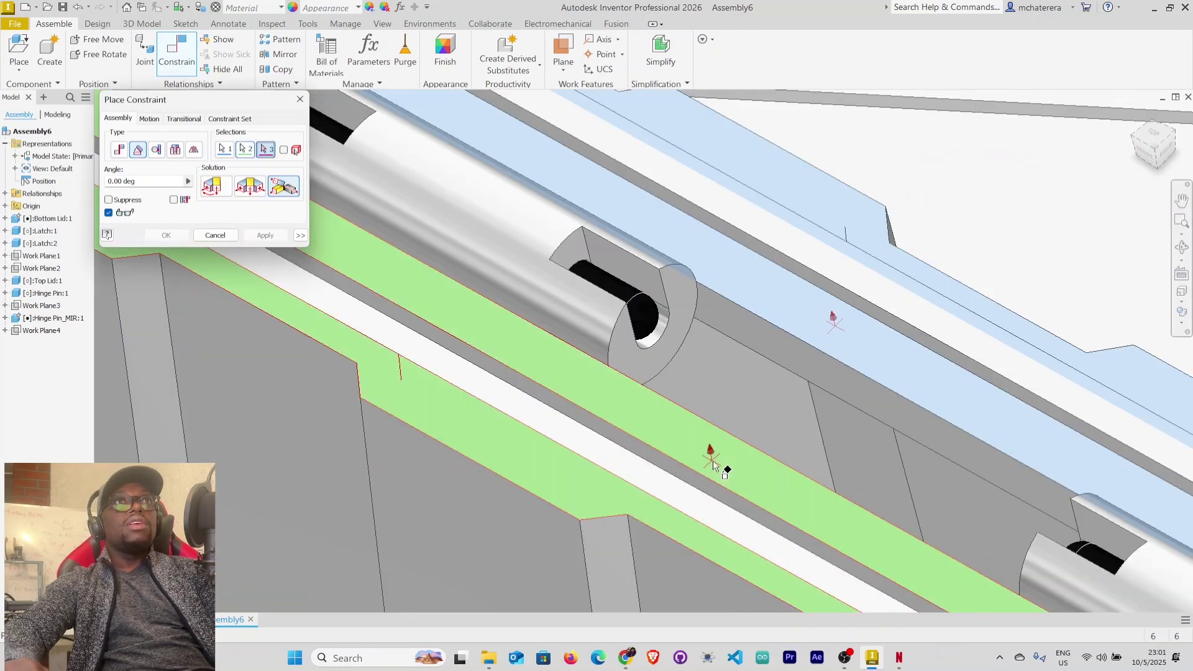
Use the hinge barrel's axis as the reference vector and set the lid angle to 180 deg.
{"action": "scroll", "coordinate": [728, 456], "scroll_direction": "down", "scroll_amount": 5}
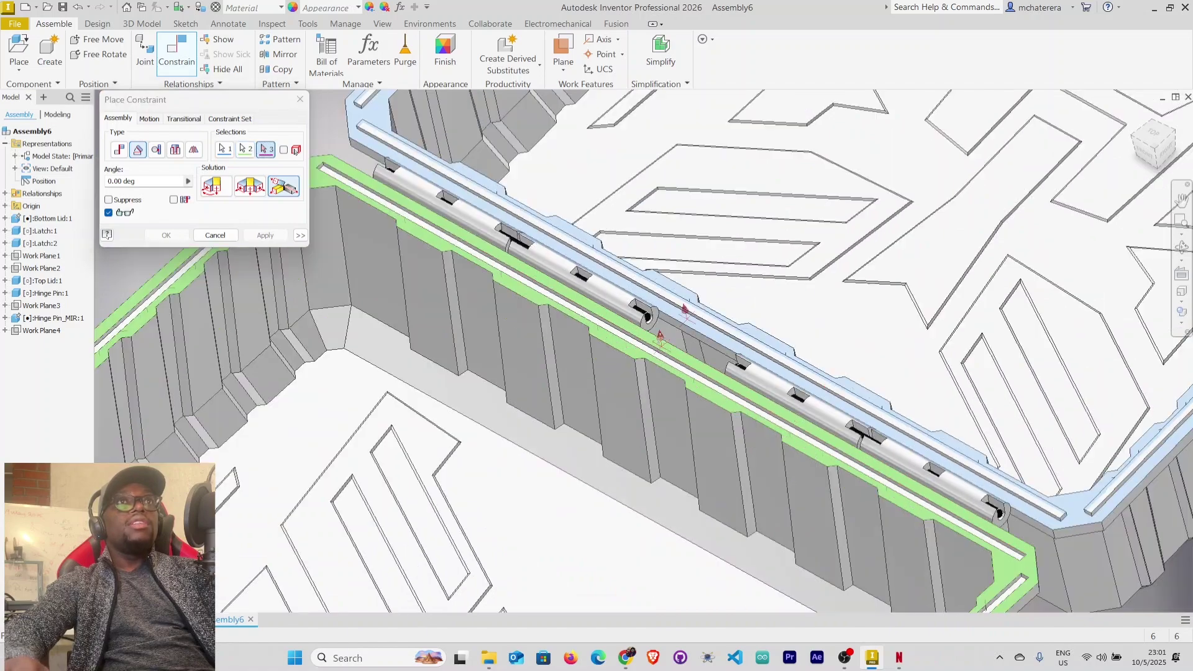
{"action": "mouse_move", "coordinate": [666, 496]}
{"action": "middle_mouse_down", "text": "shift"}
{"action": "mouse_move", "coordinate": [743, 478]}
{"action": "mouse_move", "coordinate": [754, 519]}
{"action": "middle_mouse_up", "text": "shift"}
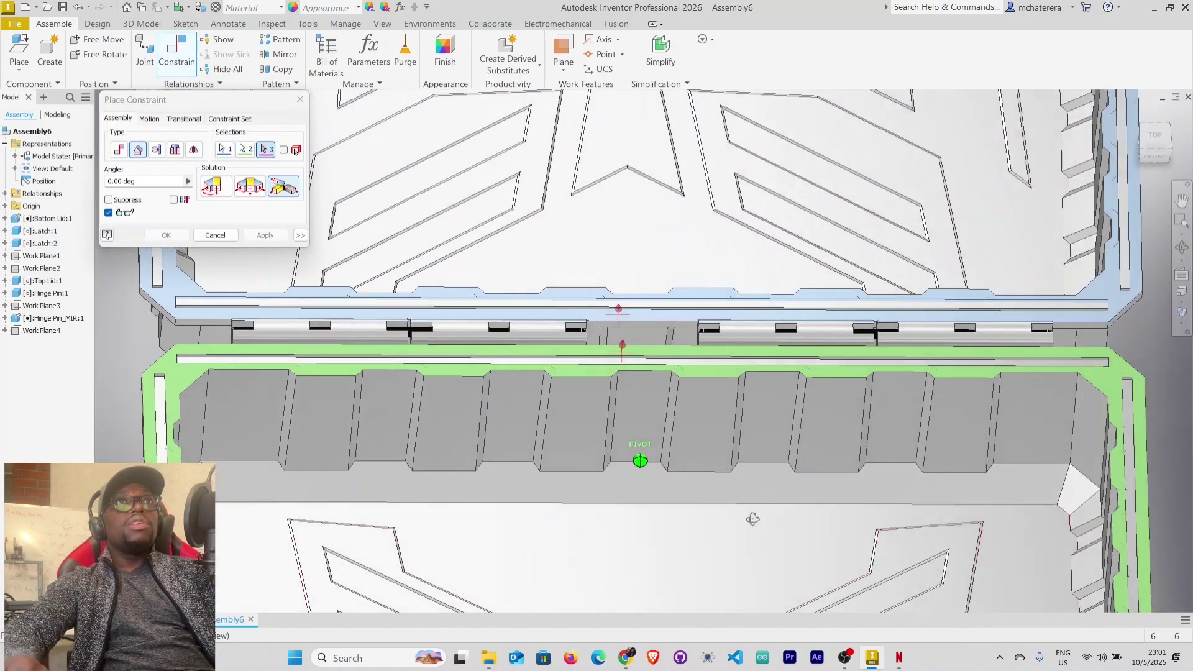
{"action": "left_click", "coordinate": [816, 339]}
{"action": "scroll", "coordinate": [682, 377], "scroll_direction": "down", "scroll_amount": 4}
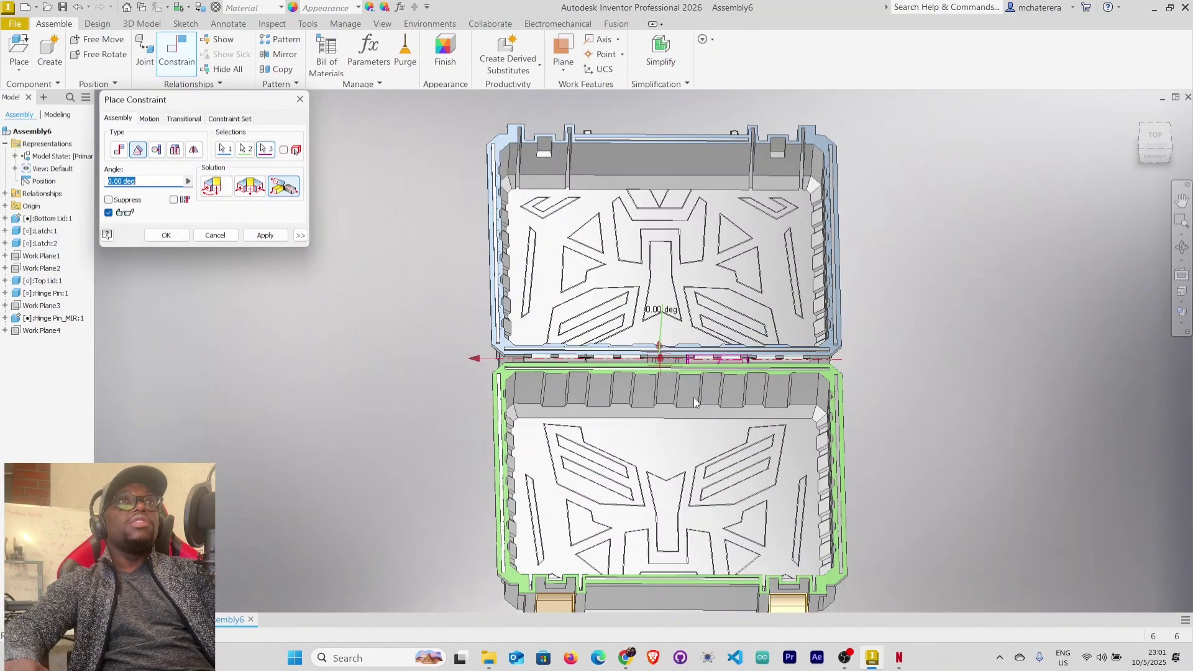
{"action": "middle_click_drag", "start_coordinate": [660, 412], "coordinate": [749, 372], "text": "shift"}
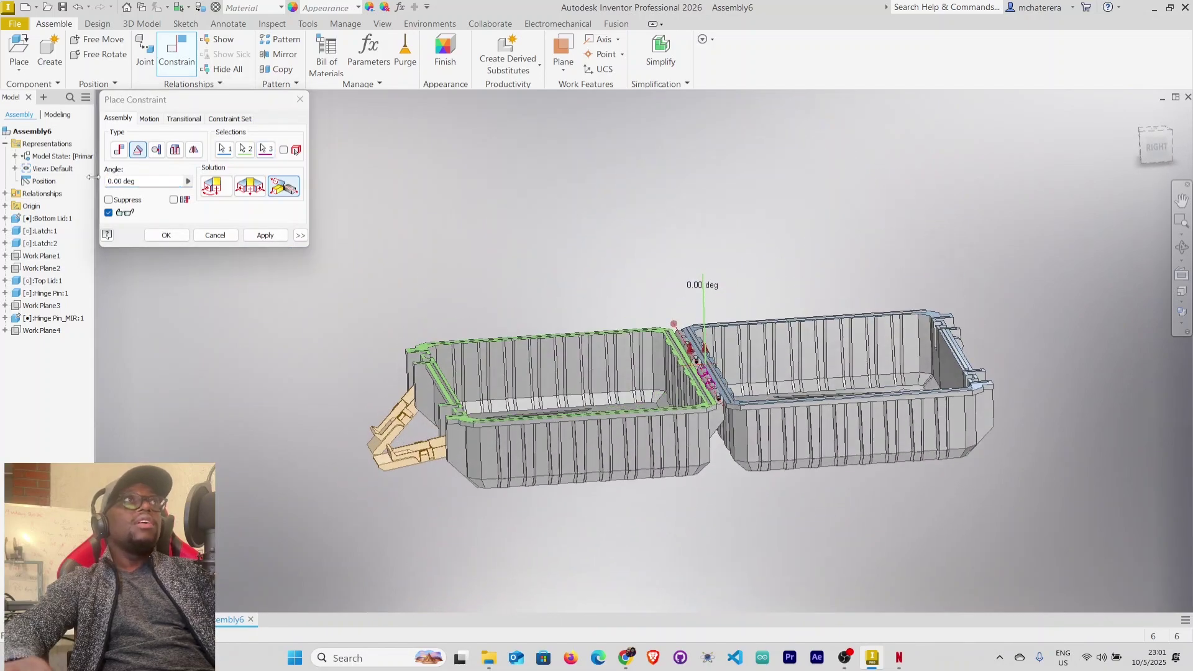
{"action": "left_click", "coordinate": [112, 182]}
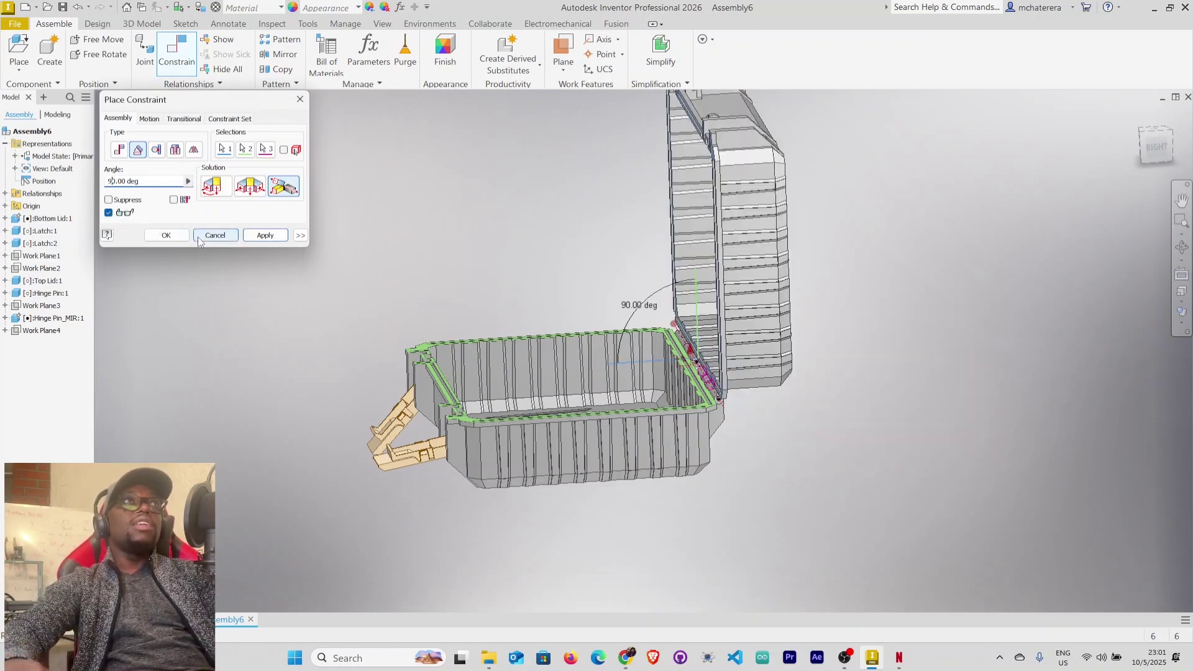
{"action": "type", "text": "18"}
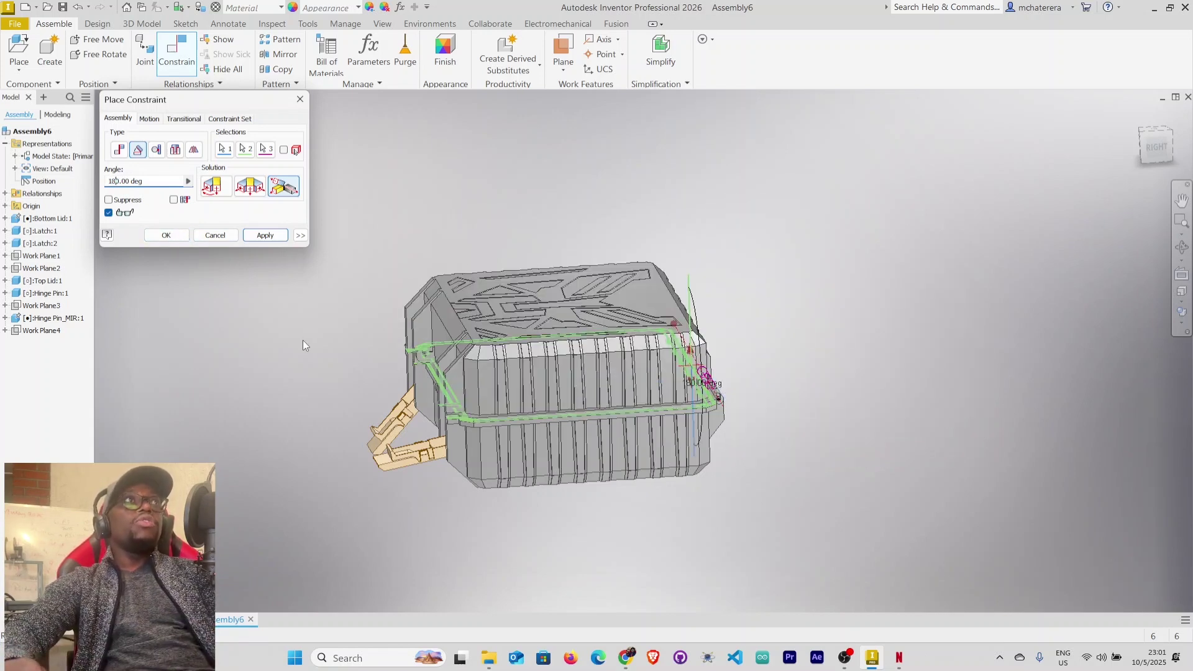
Use the lid angle as the resting position, with limits of 180 deg maximum and 0 deg minimum.
{"action": "left_click", "coordinate": [300, 235]}
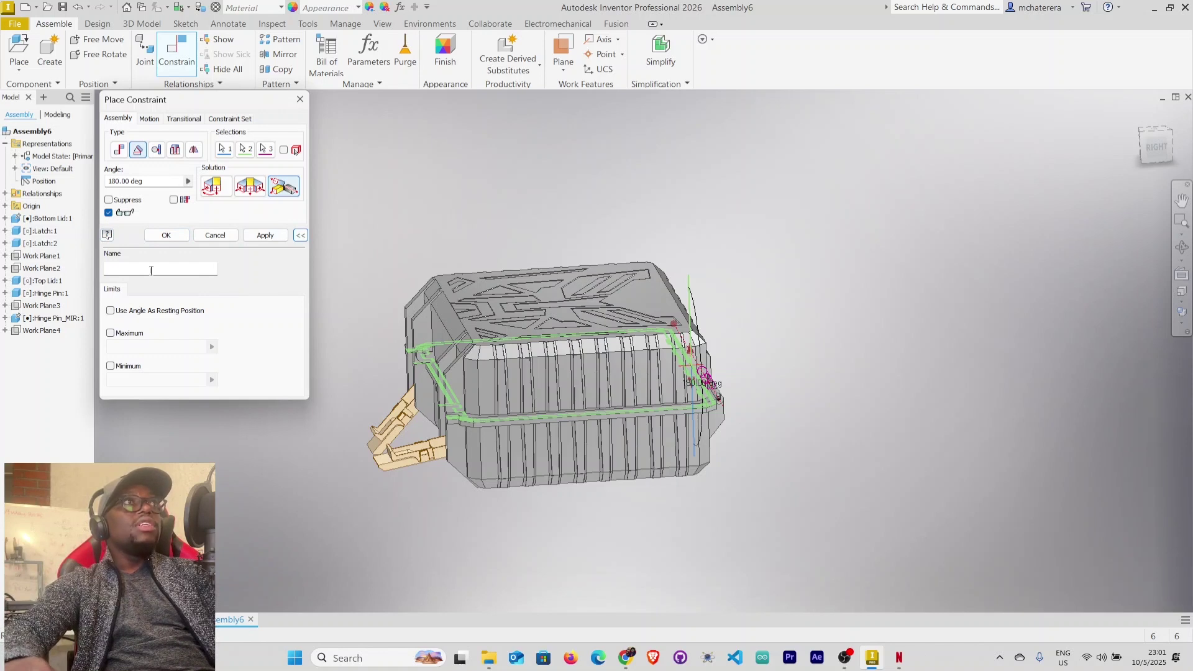
{"action": "left_click", "coordinate": [111, 311]}
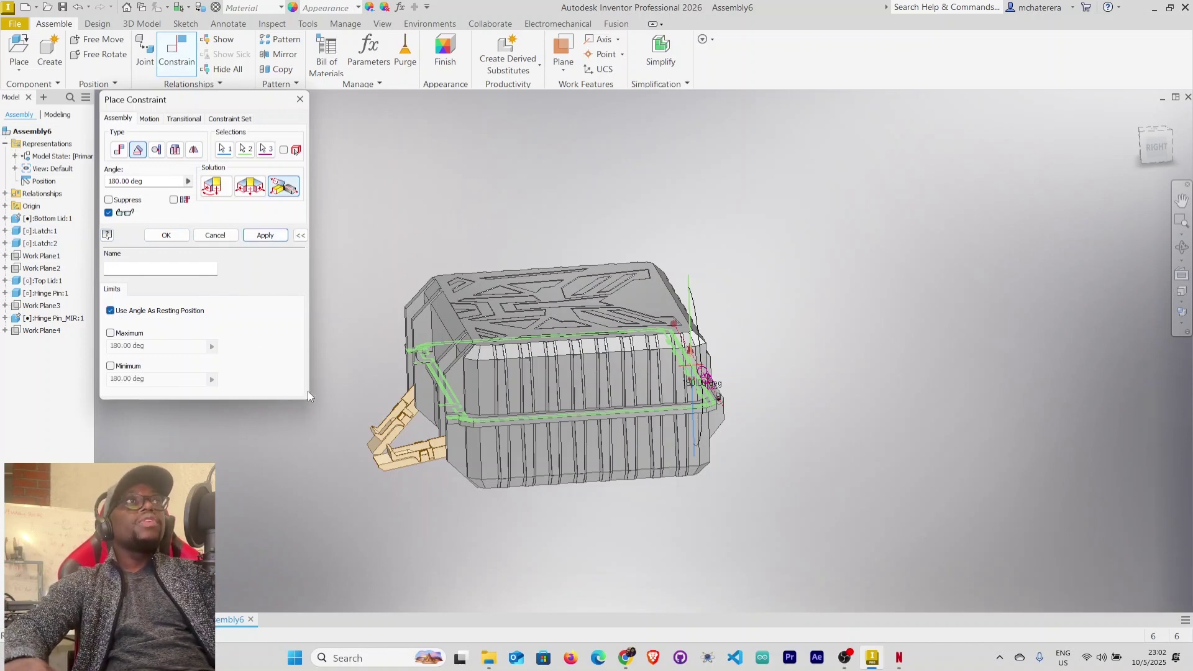
{"action": "left_click", "coordinate": [111, 333]}
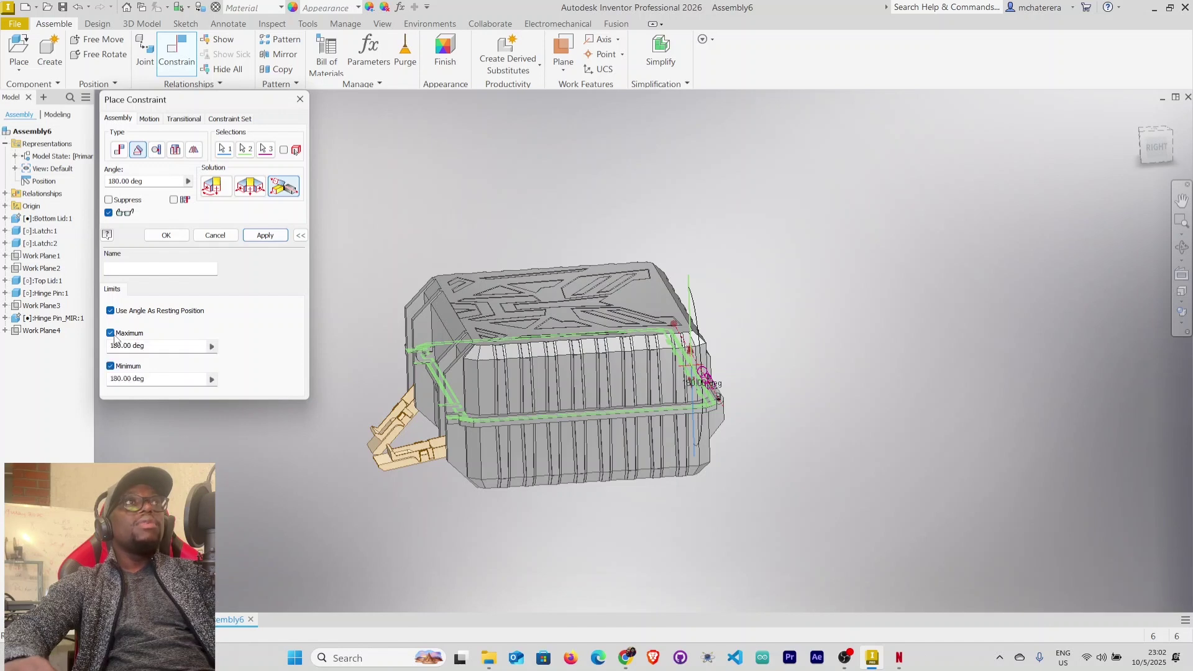
{"action": "left_click", "coordinate": [120, 382]}
{"action": "key", "text": "BackSpace"}
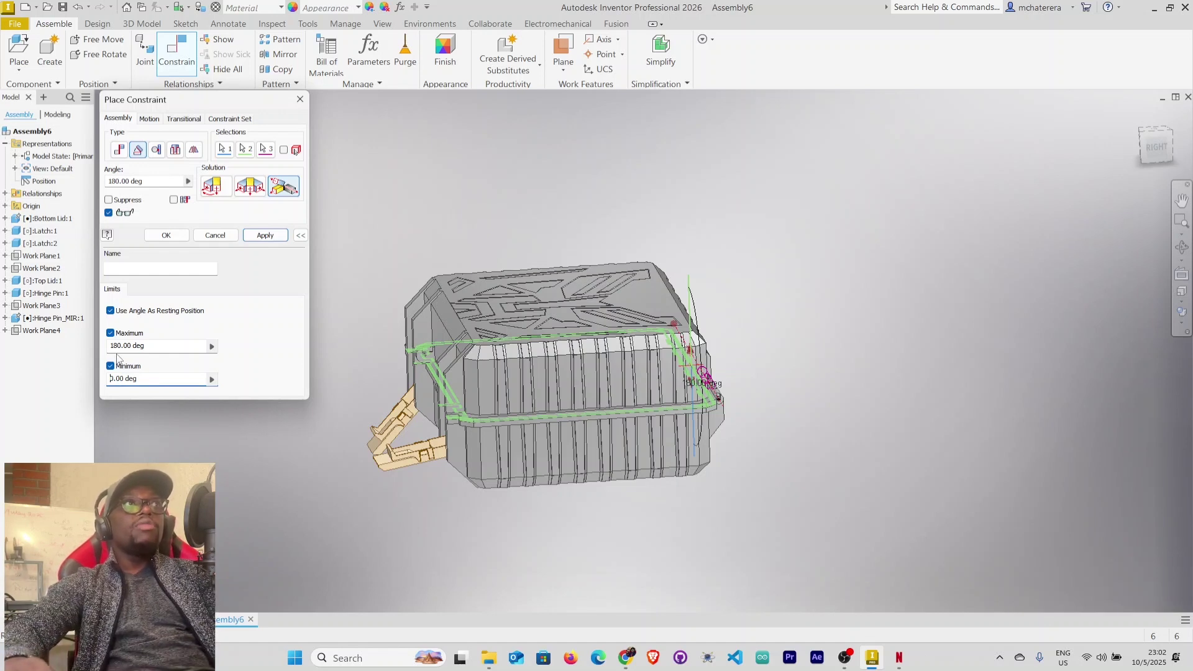
Name the lid's angle constraint Hinge Movement, apply it, and try swinging the Top Lid.
{"action": "left_click", "coordinate": [117, 268]}
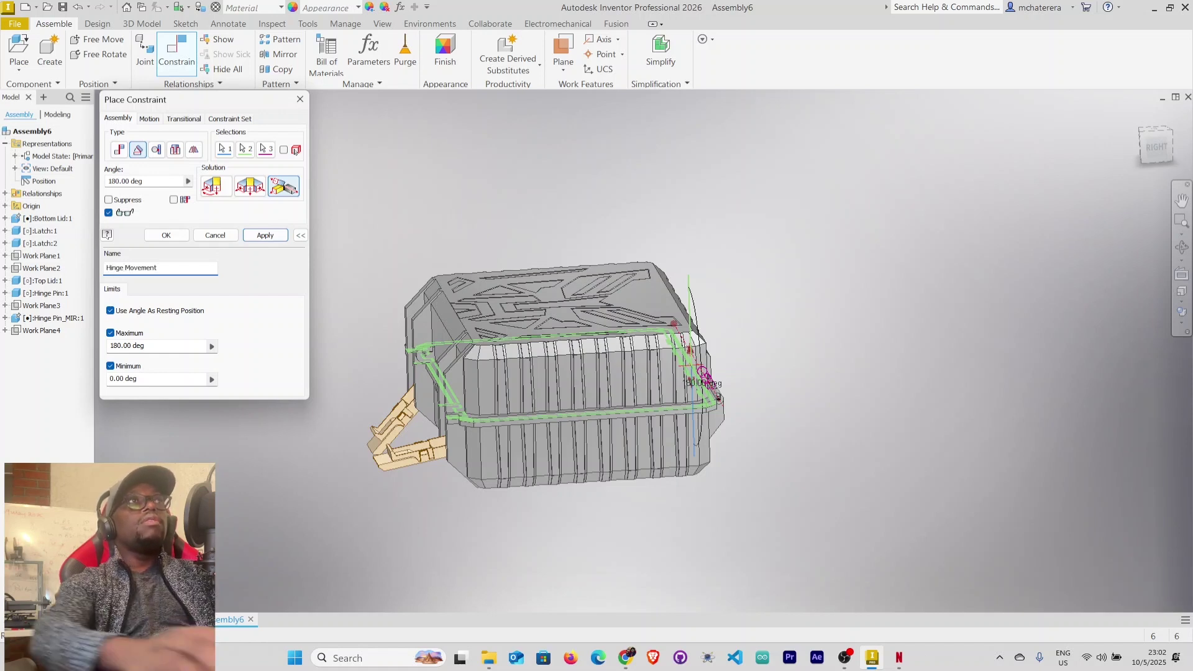
{"action": "left_click", "coordinate": [267, 235]}
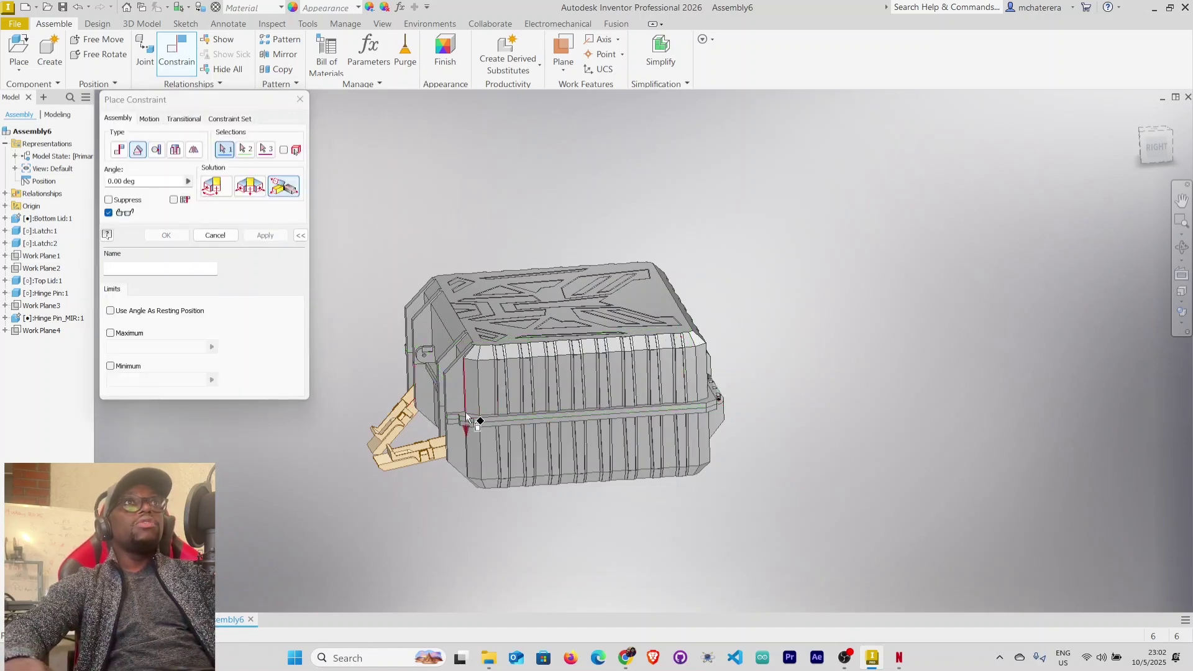
{"action": "left_click", "coordinate": [215, 234]}
{"action": "left_click_drag", "start_coordinate": [466, 363], "coordinate": [513, 409]}
Start an explicit reference vector angle constraint between the front-left latch's flat end face and the raised front pad above it.
{"action": "middle_click_drag", "start_coordinate": [603, 513], "coordinate": [711, 529], "text": "shift"}
{"action": "middle_click_drag", "start_coordinate": [457, 497], "coordinate": [506, 474]}
{"action": "scroll", "coordinate": [379, 471], "scroll_direction": "up", "scroll_amount": 5}
{"action": "middle_click_drag", "start_coordinate": [379, 471], "coordinate": [263, 448]}
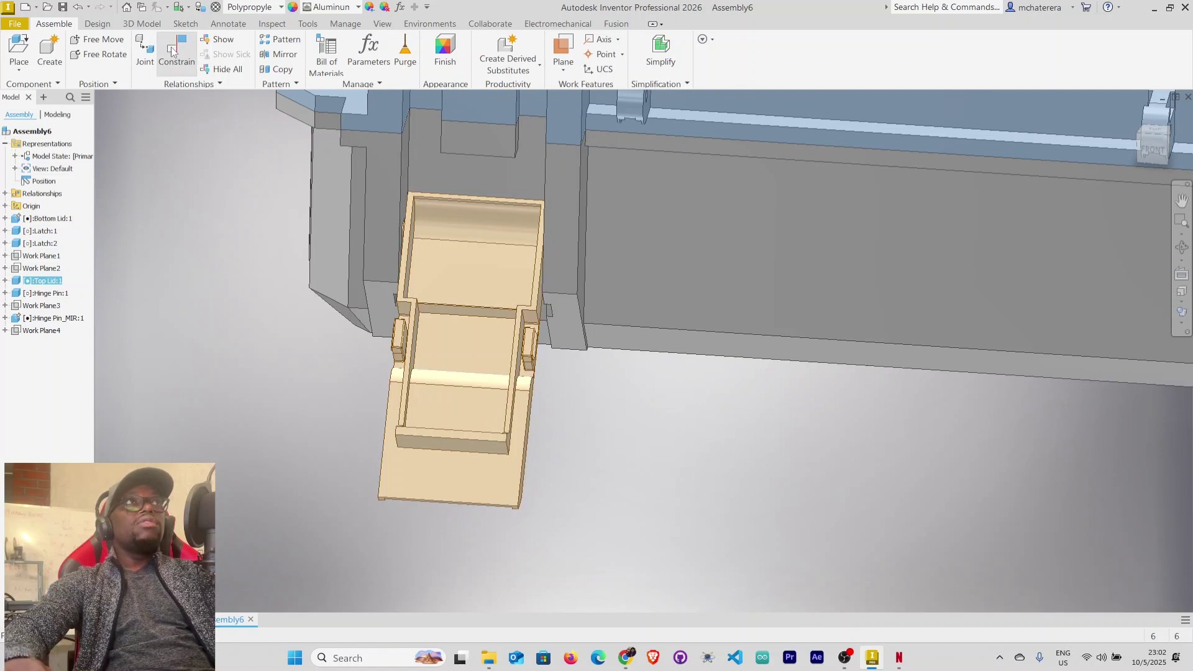
{"action": "left_click", "coordinate": [174, 51]}
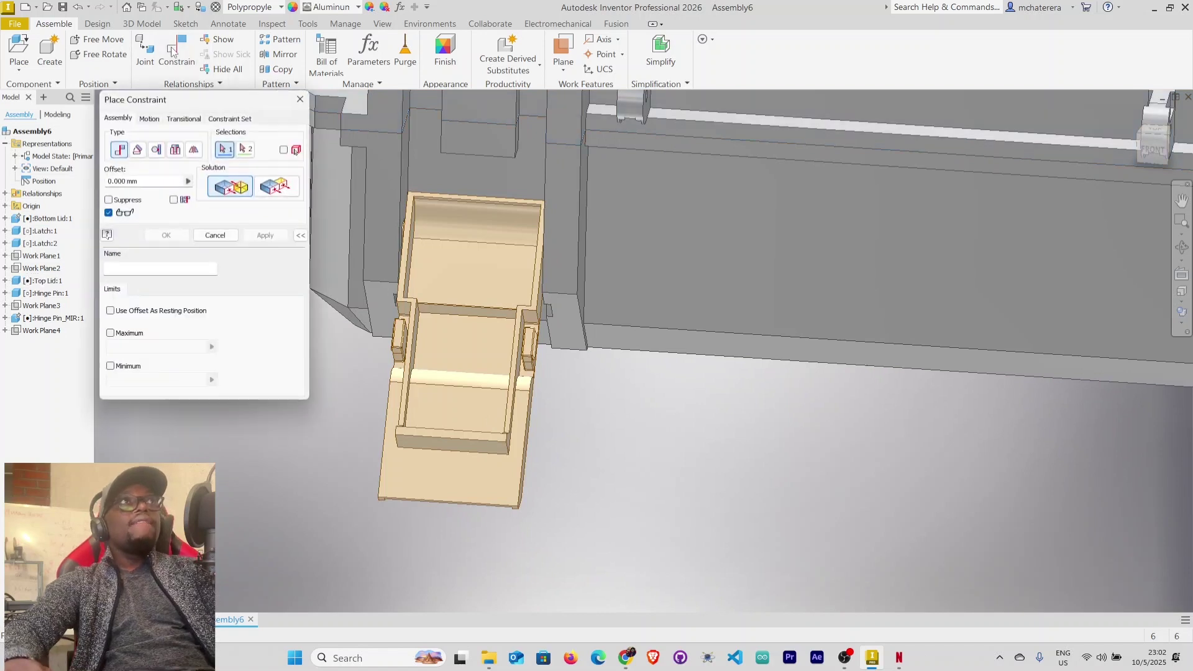
{"action": "left_click", "coordinate": [137, 151]}
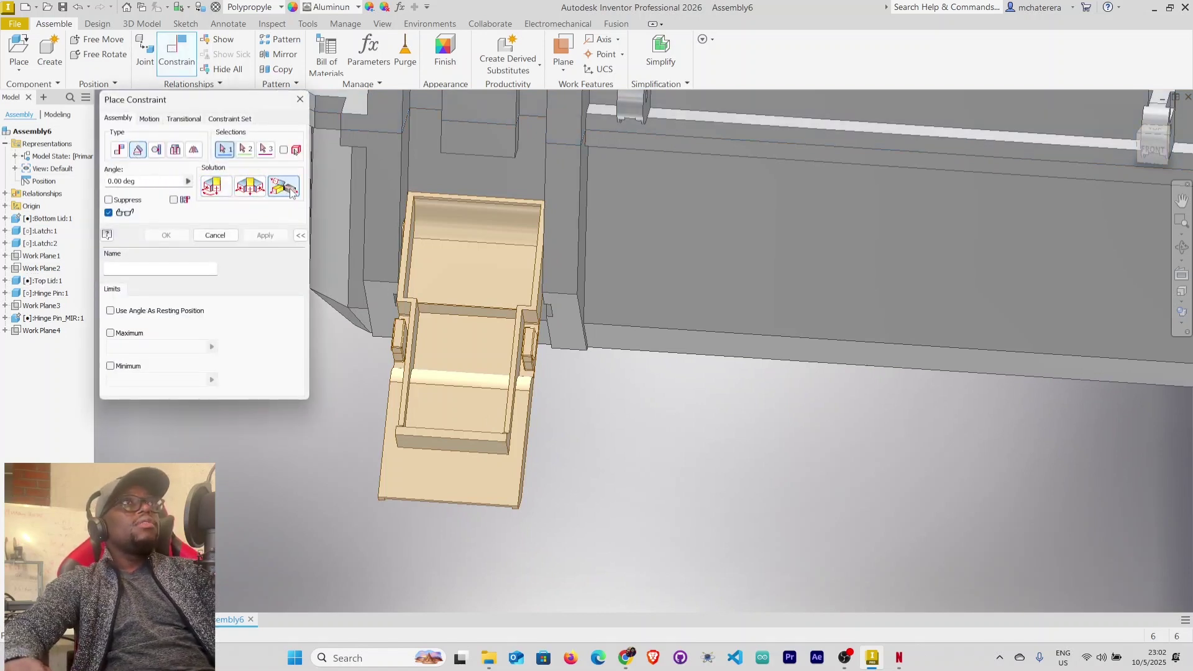
{"action": "left_click", "coordinate": [454, 474]}
{"action": "middle_click_drag", "start_coordinate": [634, 450], "coordinate": [607, 499]}
{"action": "scroll", "coordinate": [659, 522], "scroll_direction": "down", "scroll_amount": 3}
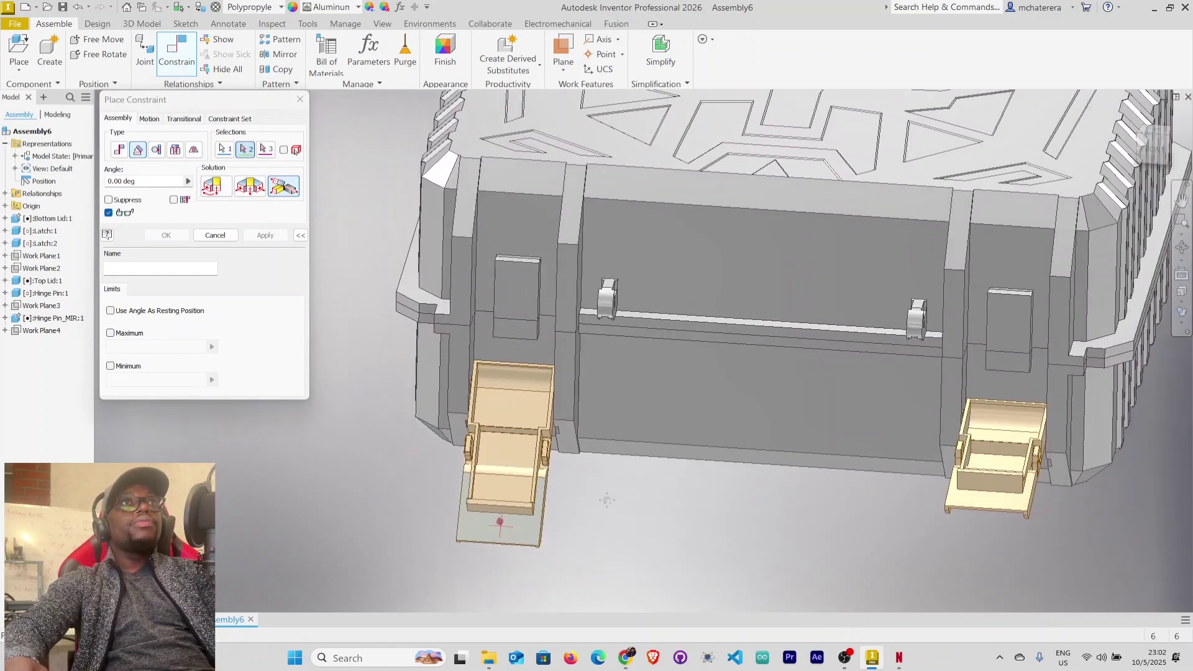
{"action": "left_click", "coordinate": [519, 296]}
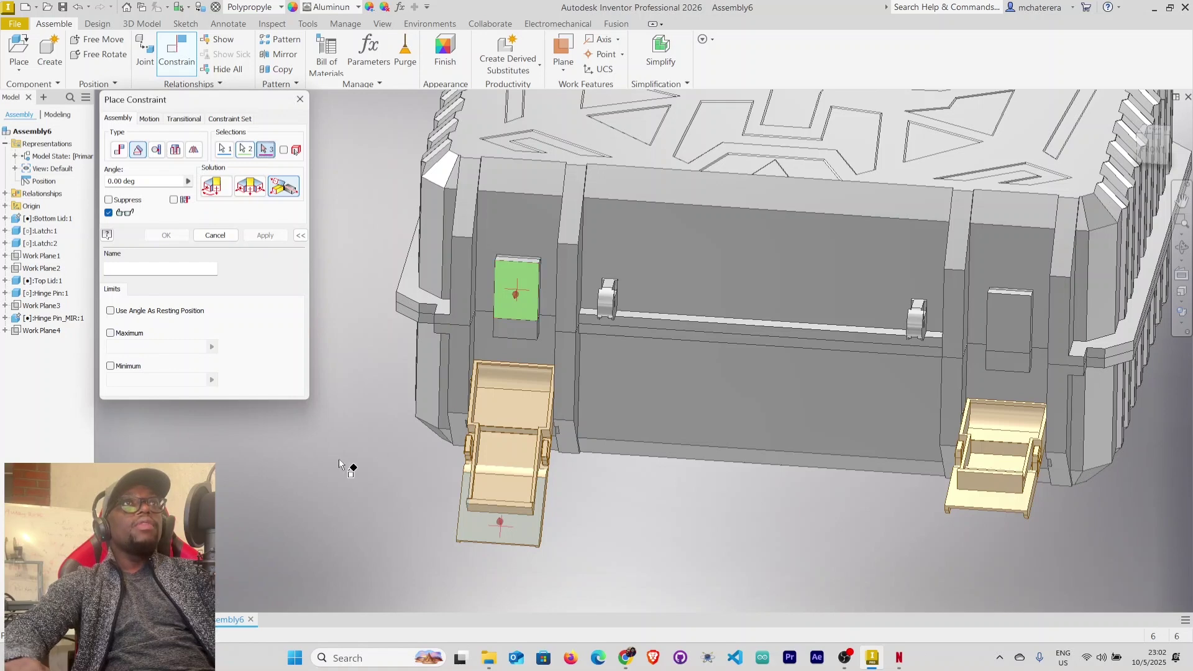
Pick the round pivot boss on the side of the front-left latch as the reference vector.
{"action": "scroll", "coordinate": [549, 414], "scroll_direction": "up", "scroll_amount": 5}
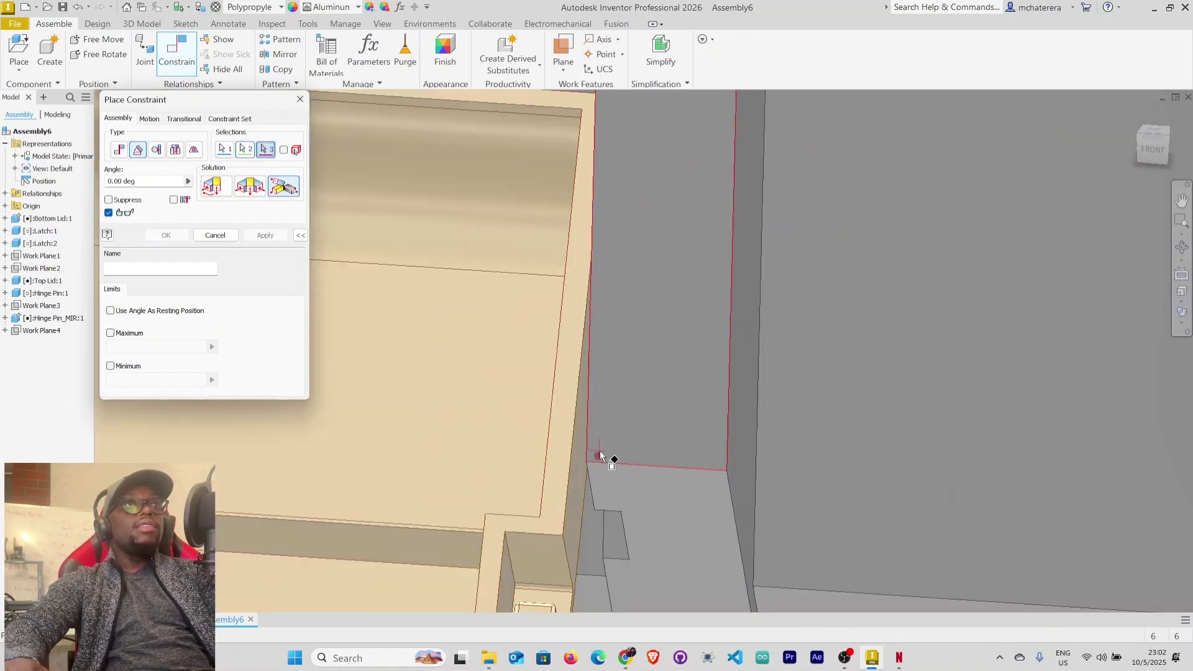
{"action": "scroll", "coordinate": [618, 458], "scroll_direction": "down", "scroll_amount": 2}
{"action": "middle_click_drag", "start_coordinate": [659, 455], "coordinate": [628, 449], "text": "shift"}
{"action": "scroll", "coordinate": [707, 251], "scroll_direction": "up", "scroll_amount": 5}
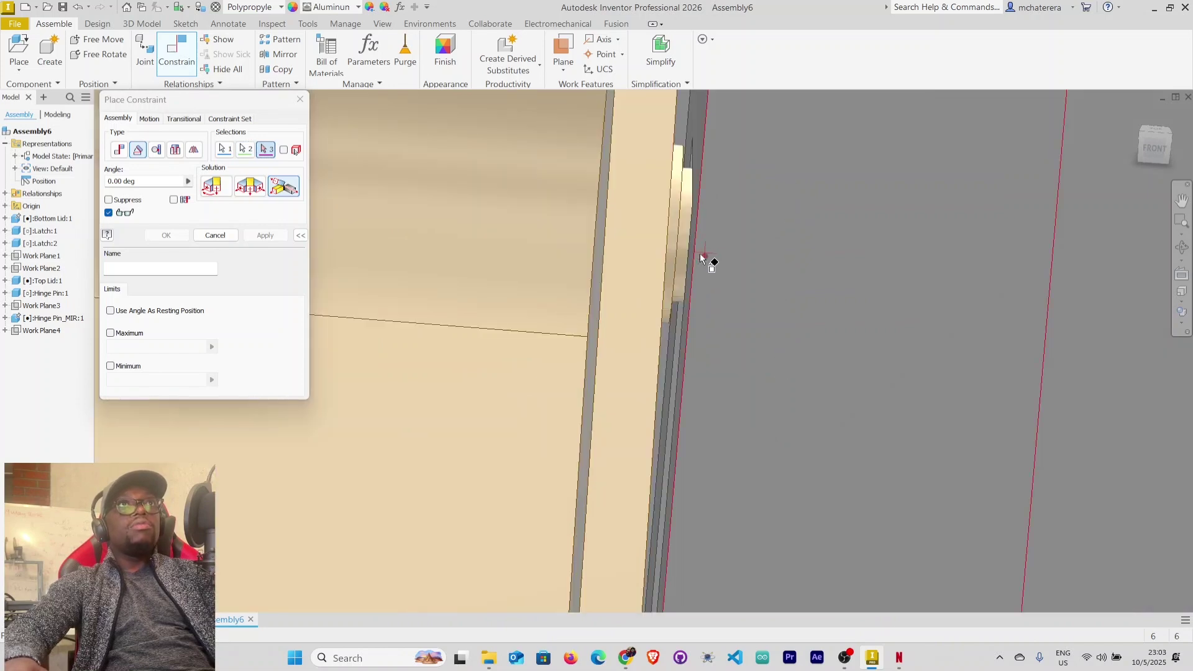
{"action": "left_click", "coordinate": [677, 251]}
{"action": "scroll", "coordinate": [640, 310], "scroll_direction": "down", "scroll_amount": 5}
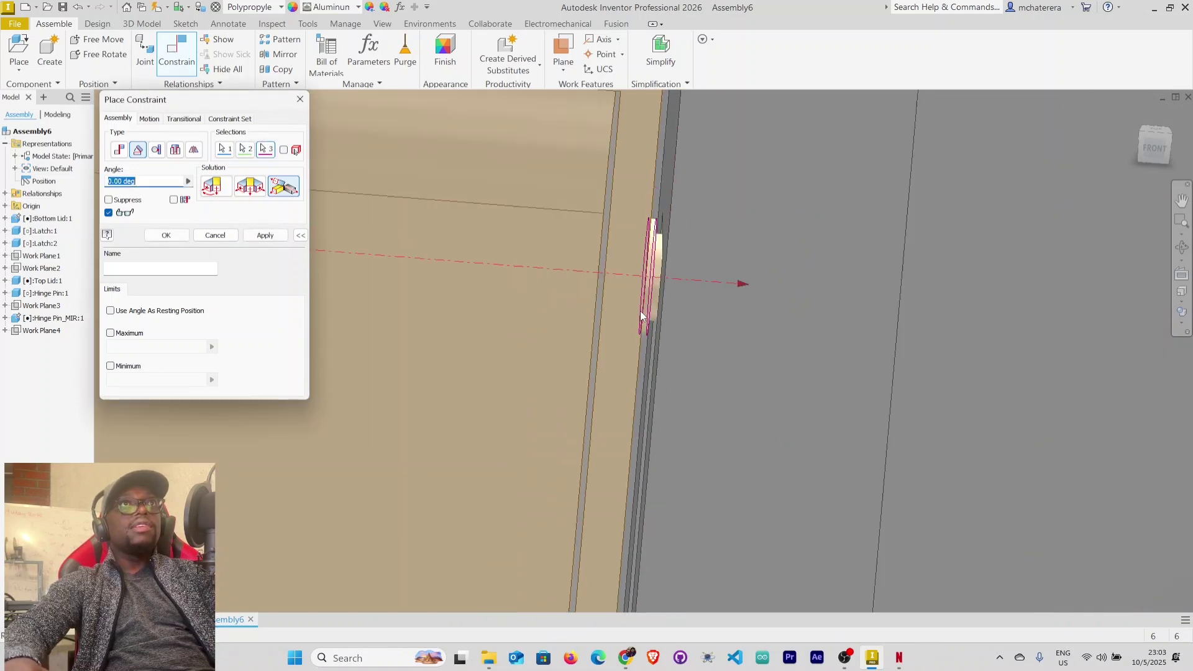
Set the front-left latch's angle to 180 deg so that it folds up against the Top Lid.
{"action": "middle_click_drag", "start_coordinate": [740, 478], "coordinate": [706, 483], "text": "shift"}
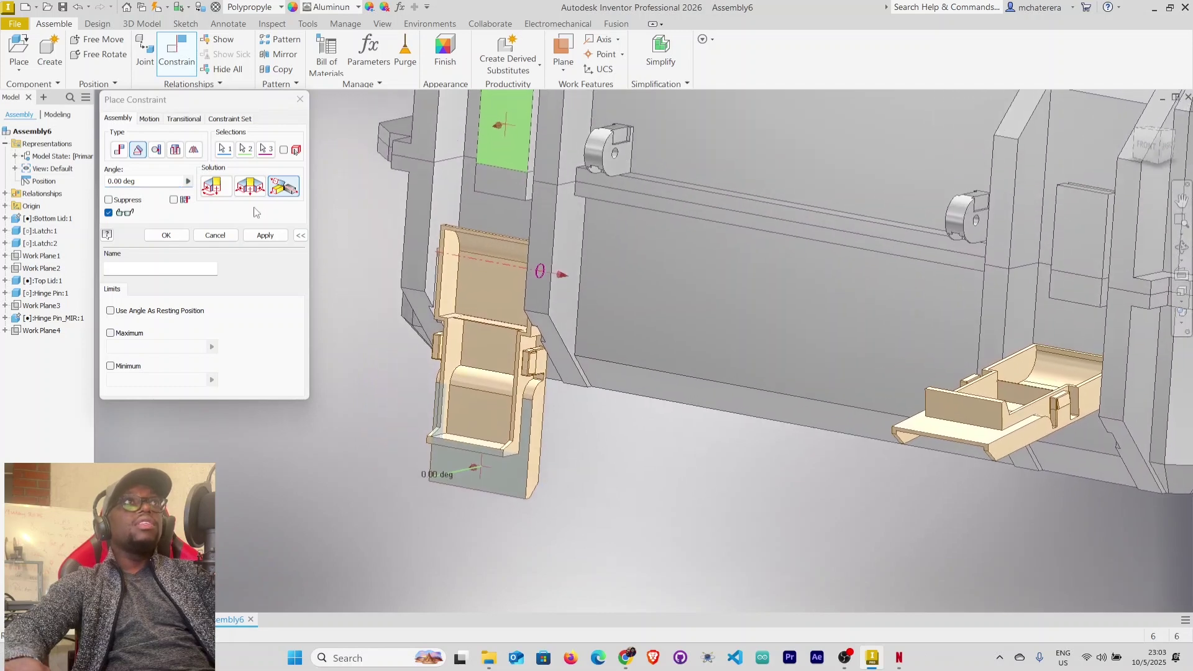
{"action": "left_click", "coordinate": [109, 181]}
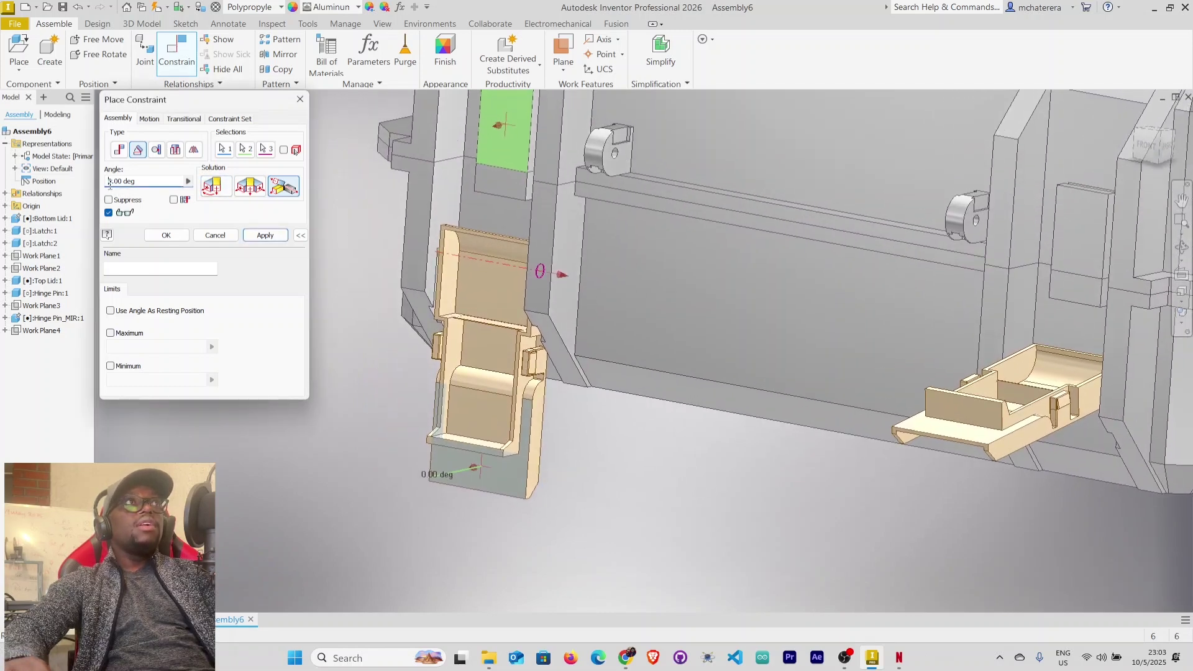
{"action": "type", "text": "9"}
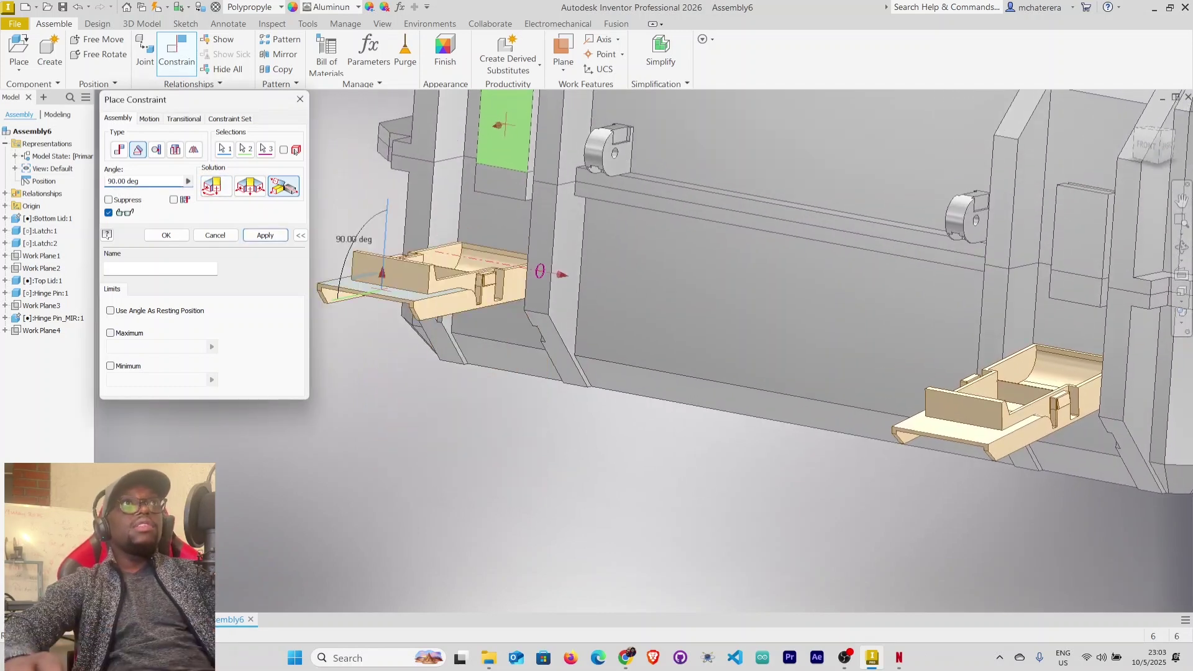
{"action": "key", "text": "BackSpace"}
{"action": "type", "text": "18"}
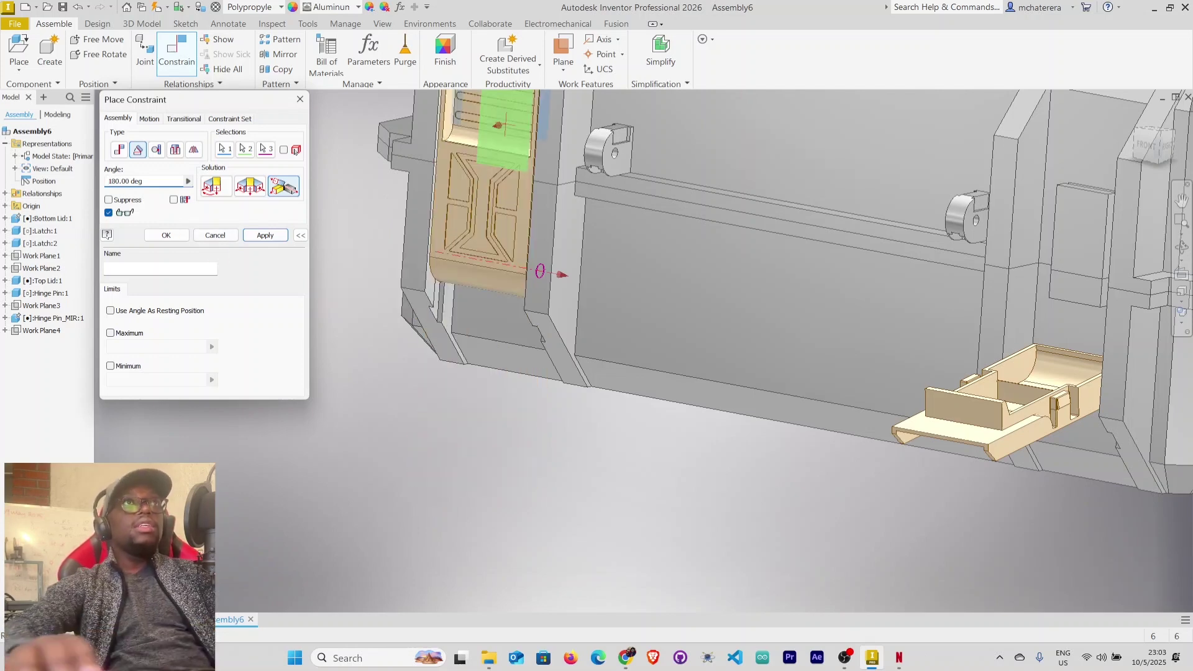
Use the front-left latch's angle as its resting position and limit it to 180 deg maximum and 0 deg minimum.
{"action": "middle_click_drag", "start_coordinate": [567, 407], "coordinate": [653, 525]}
{"action": "left_click", "coordinate": [117, 268]}
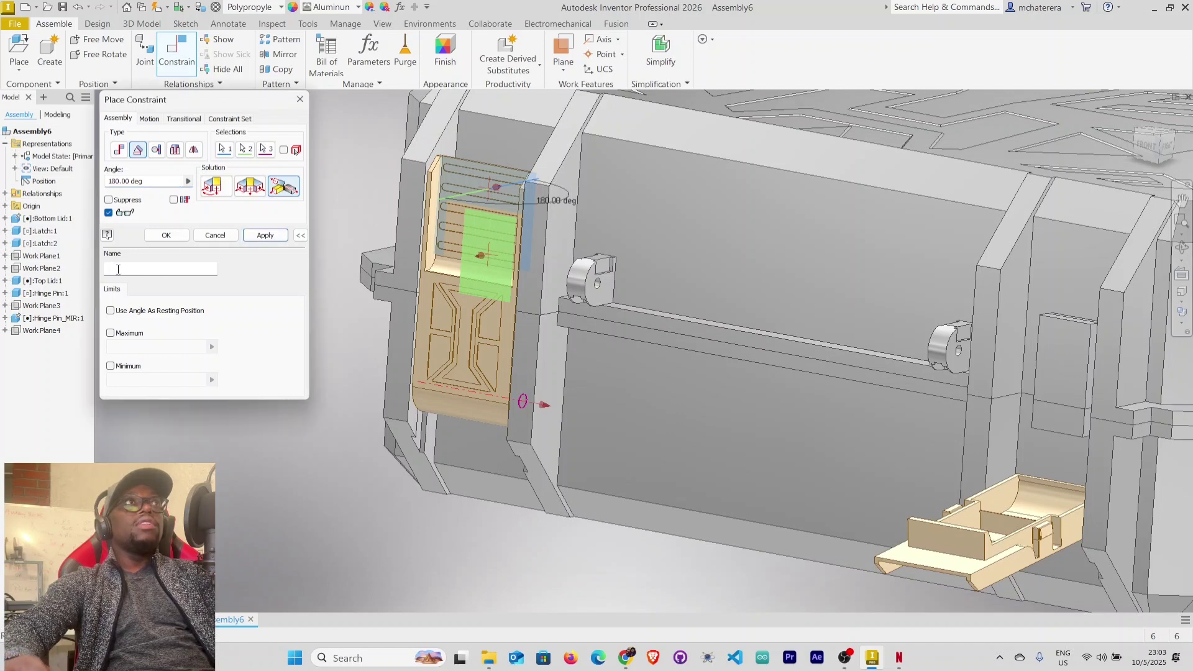
{"action": "left_click", "coordinate": [111, 311]}
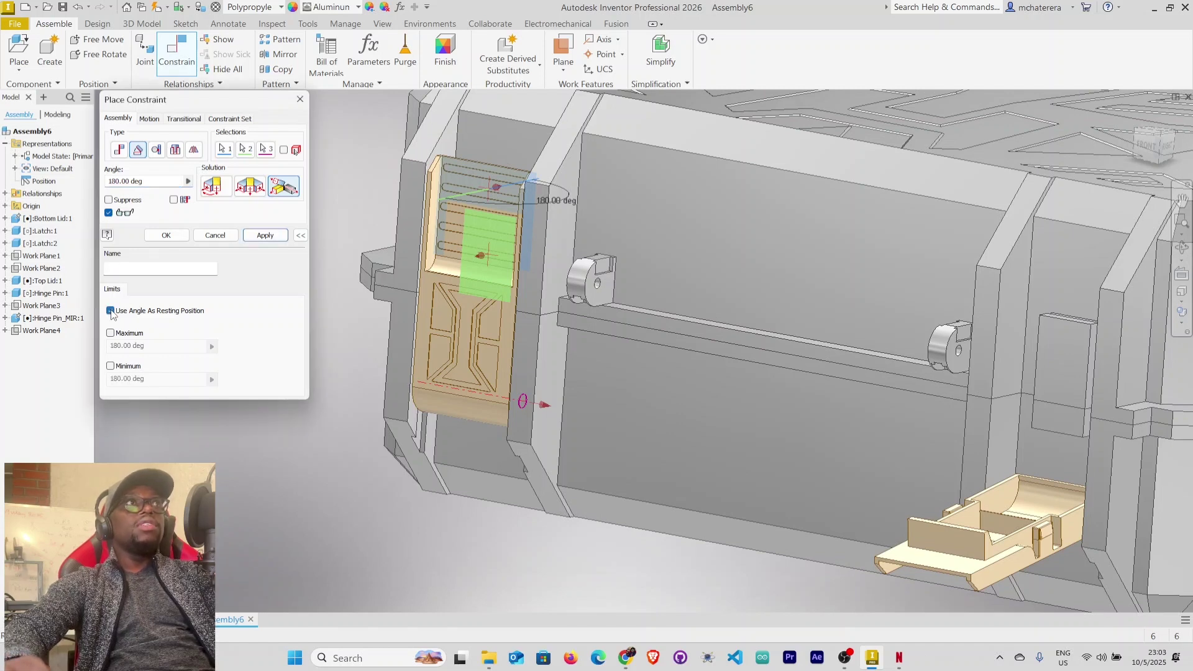
{"action": "left_click", "coordinate": [111, 333]}
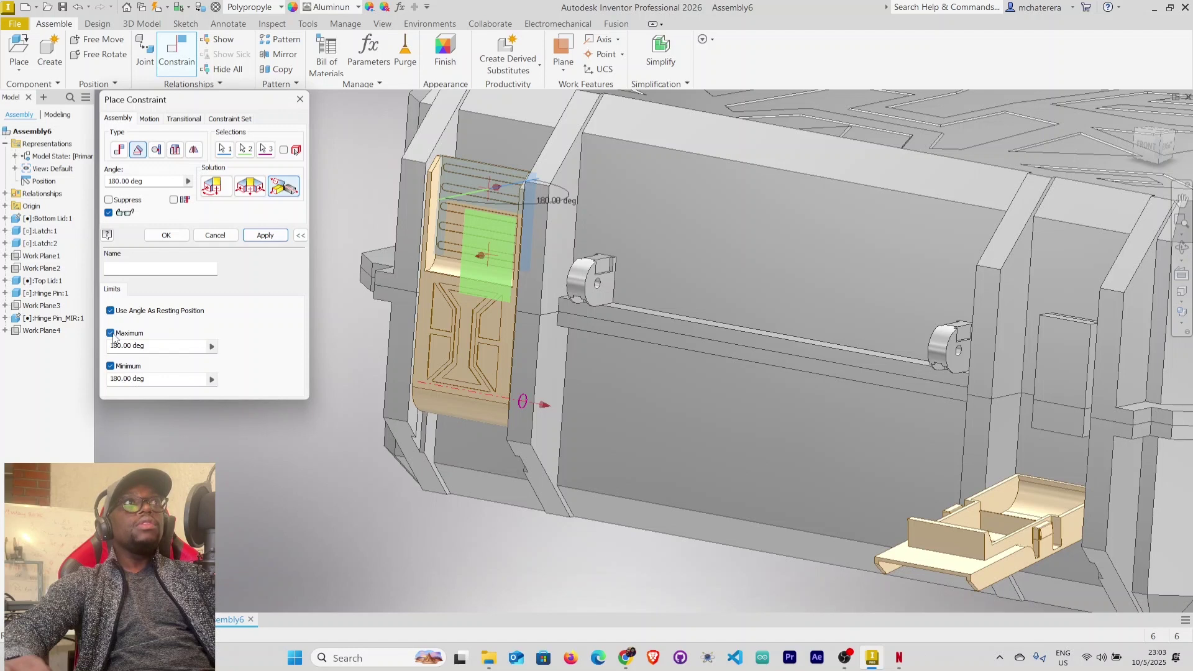
{"action": "left_click", "coordinate": [119, 381]}
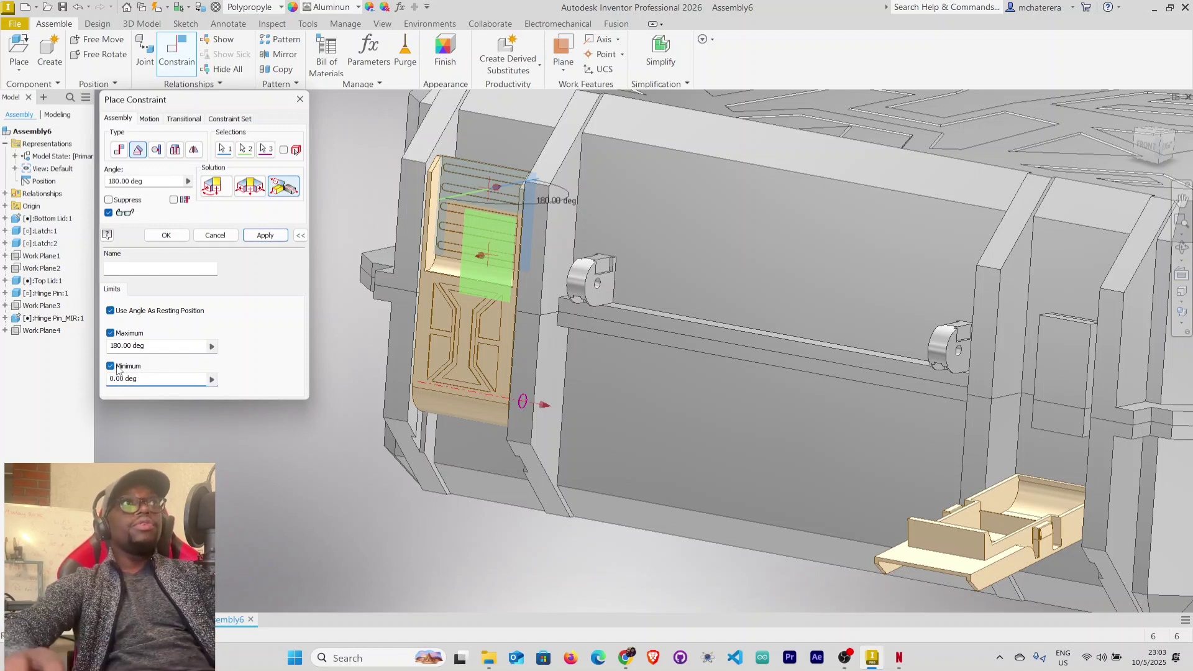
Name the front-left latch's angle constraint Latch 1 Movement and apply it.
{"action": "left_click", "coordinate": [148, 269]}
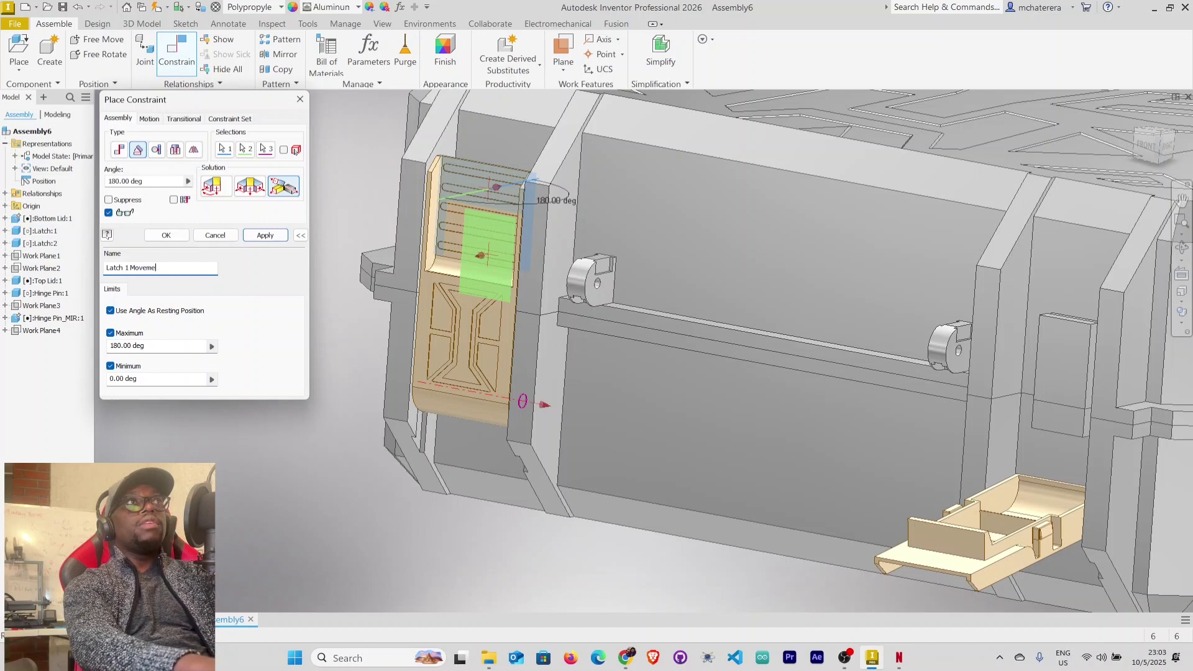
{"action": "type", "text": "Latch 1 Movement"}
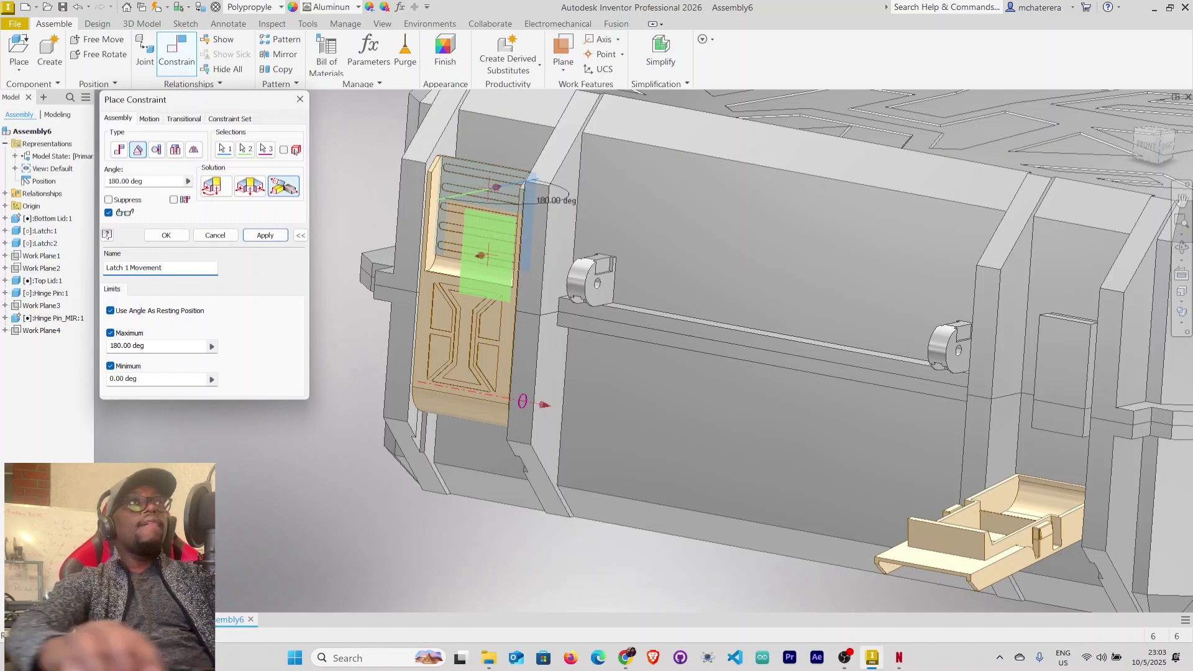
{"action": "left_click", "coordinate": [273, 238]}
Pick the front-right latch's flat end face and the raised pad above it, with the latch's side pivot boss as reference vector.
{"action": "middle_click_drag", "start_coordinate": [870, 511], "coordinate": [741, 387]}
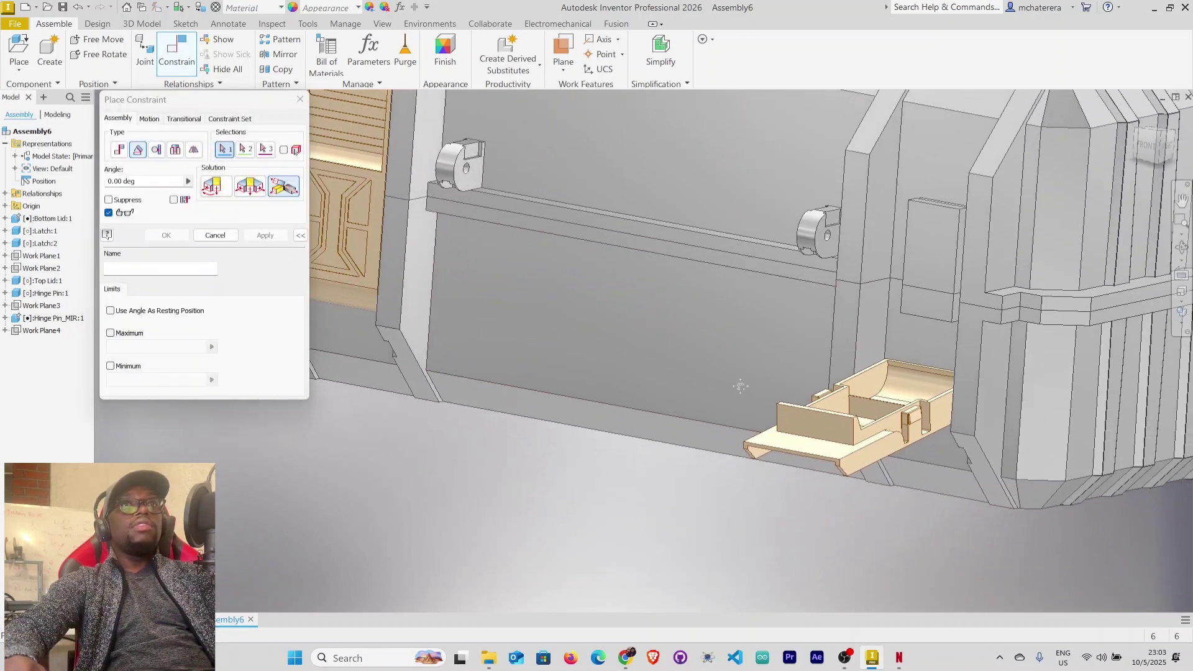
{"action": "left_click", "coordinate": [818, 449]}
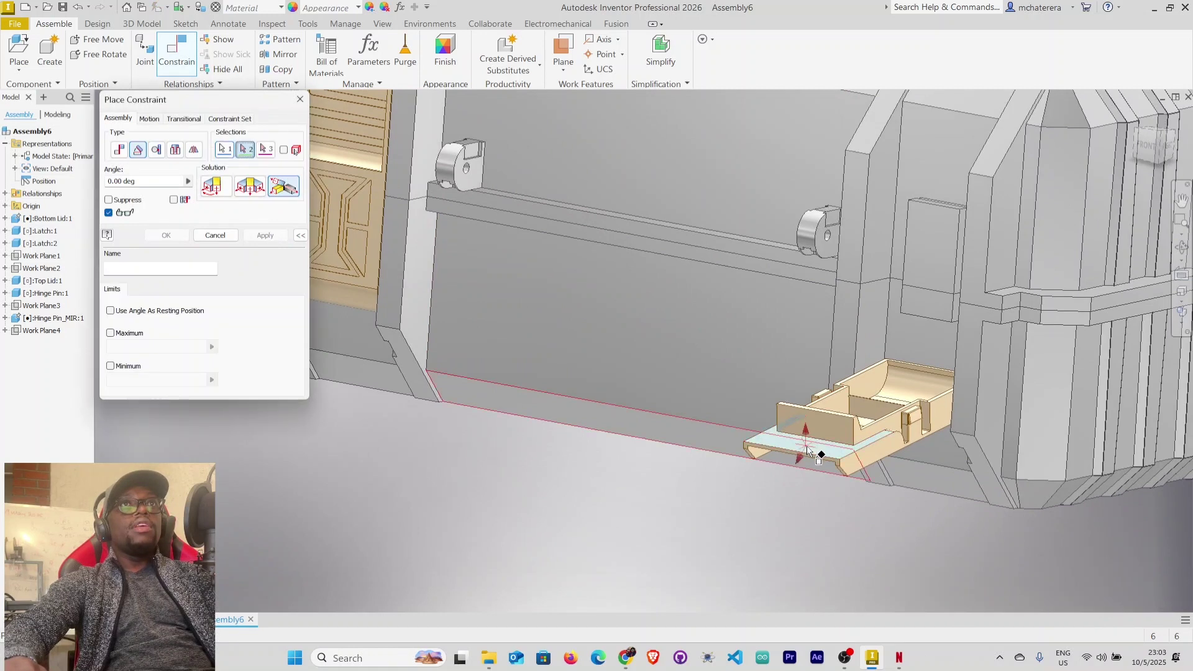
{"action": "left_click", "coordinate": [926, 246]}
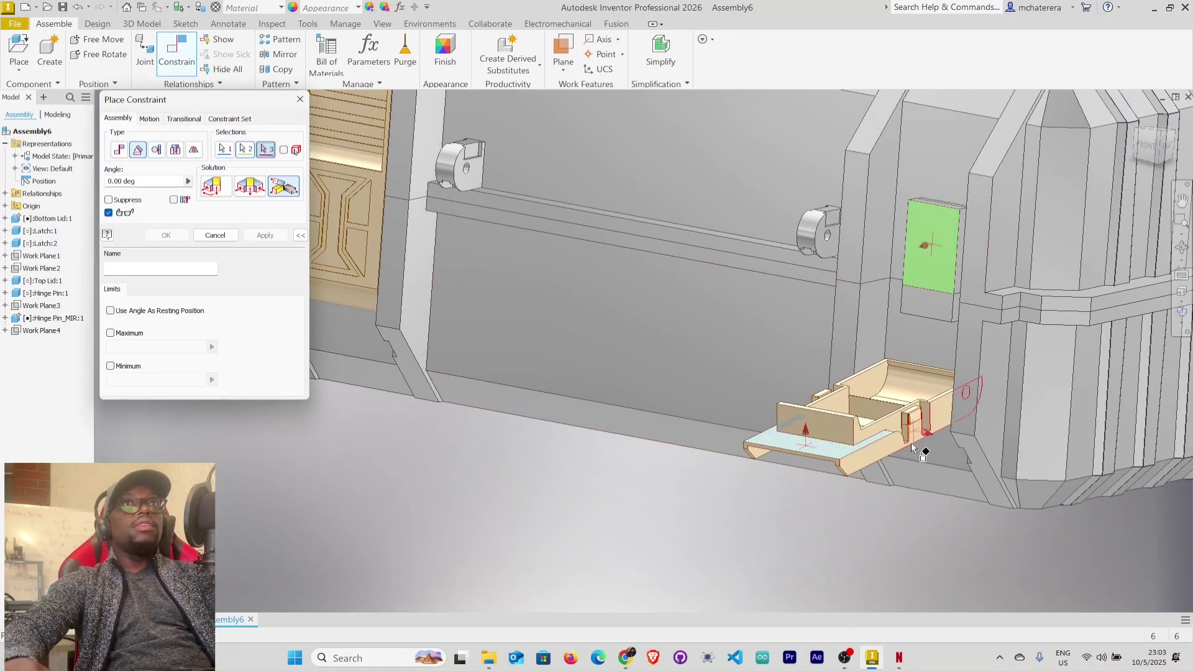
{"action": "middle_click_drag", "start_coordinate": [951, 546], "coordinate": [833, 336], "text": "shift"}
{"action": "scroll", "coordinate": [828, 330], "scroll_direction": "up", "scroll_amount": 6}
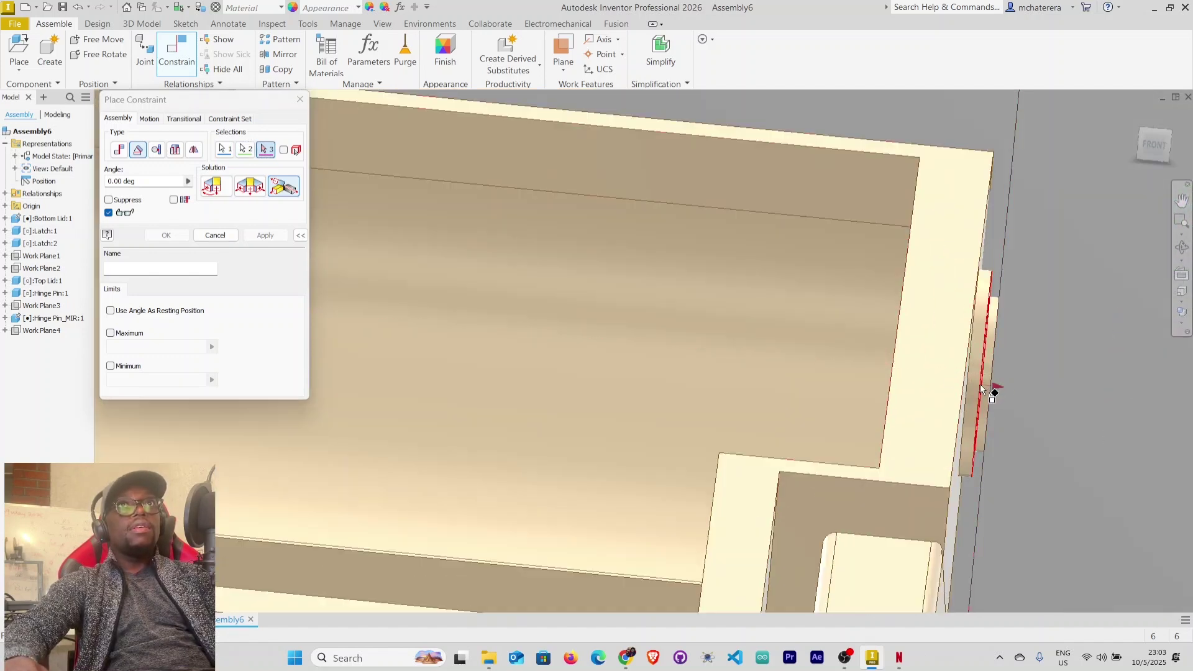
{"action": "left_click", "coordinate": [984, 389]}
{"action": "scroll", "coordinate": [724, 405], "scroll_direction": "down", "scroll_amount": 8}
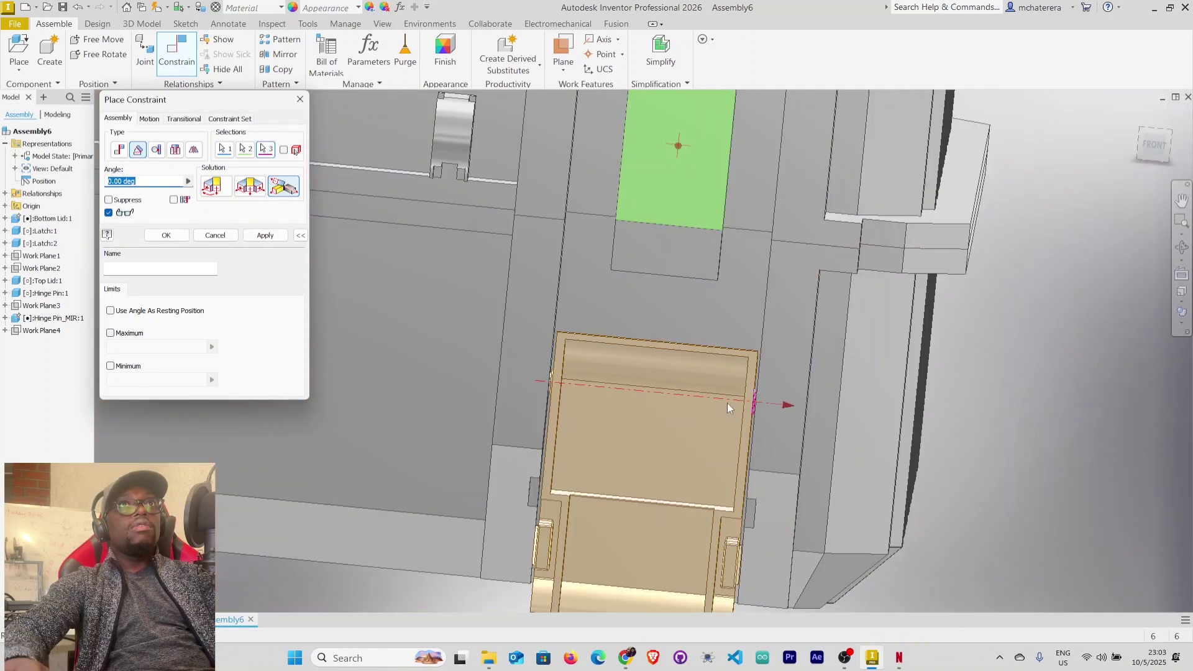
Set the front-right latch's angle to 180 deg so that it folds up against the Top Lid.
{"action": "middle_click_drag", "start_coordinate": [577, 339], "coordinate": [247, 259], "text": "shift"}
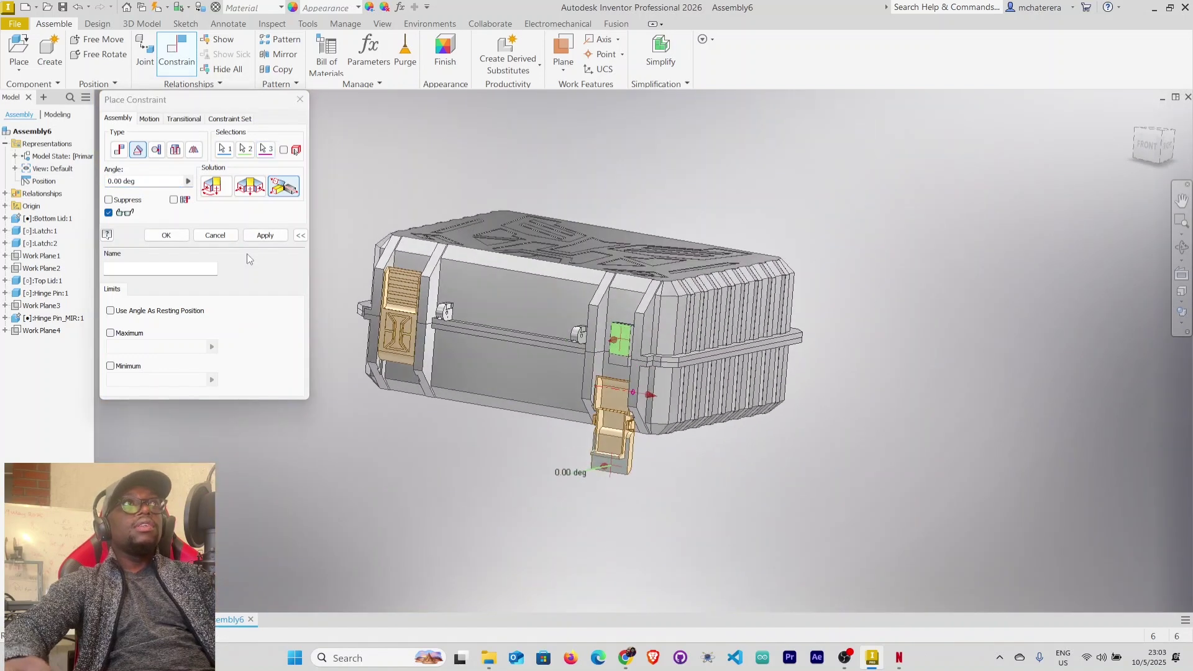
{"action": "left_click", "coordinate": [107, 182]}
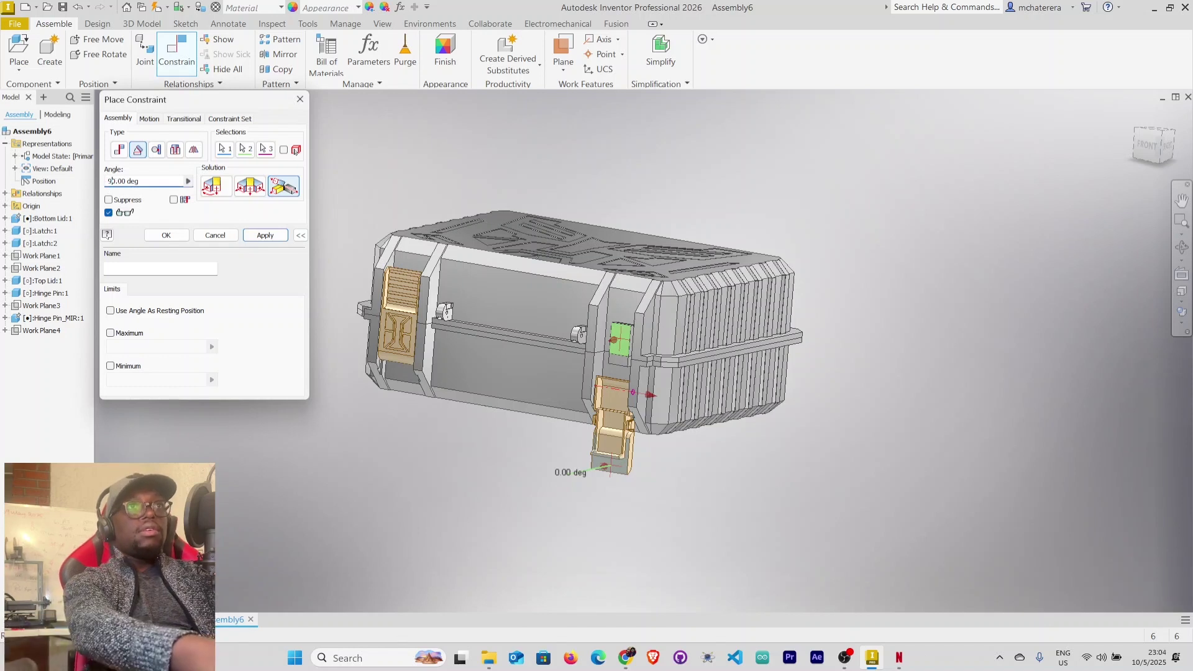
{"action": "key", "text": "Tab"}
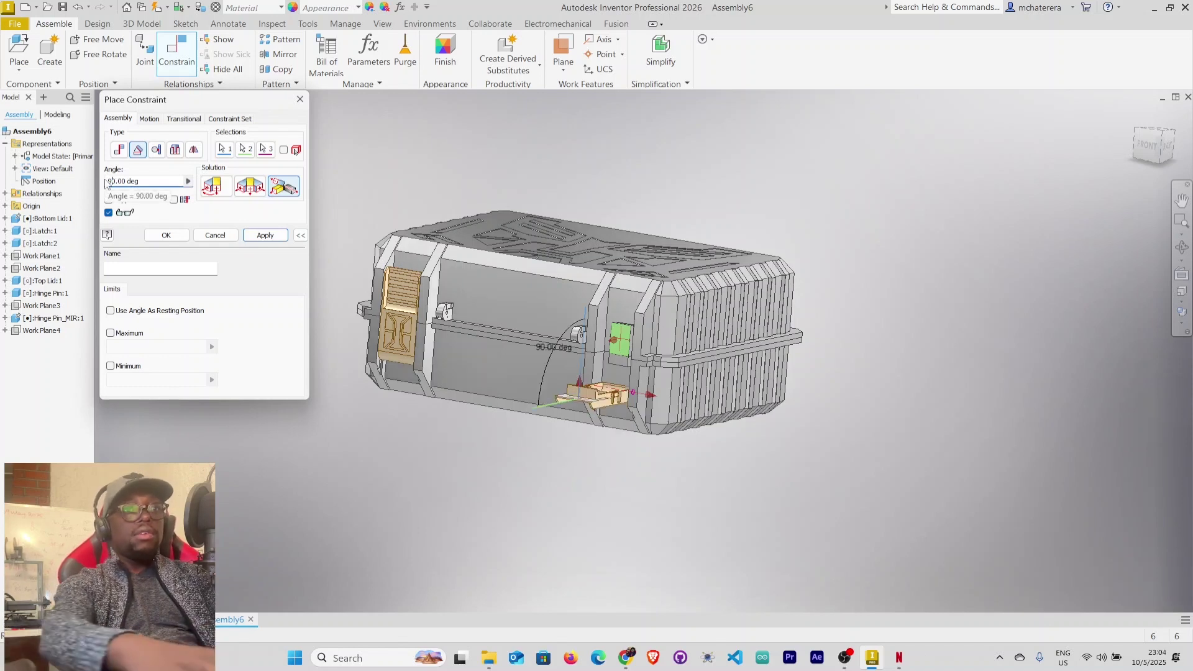
{"action": "key", "text": "Delete"}
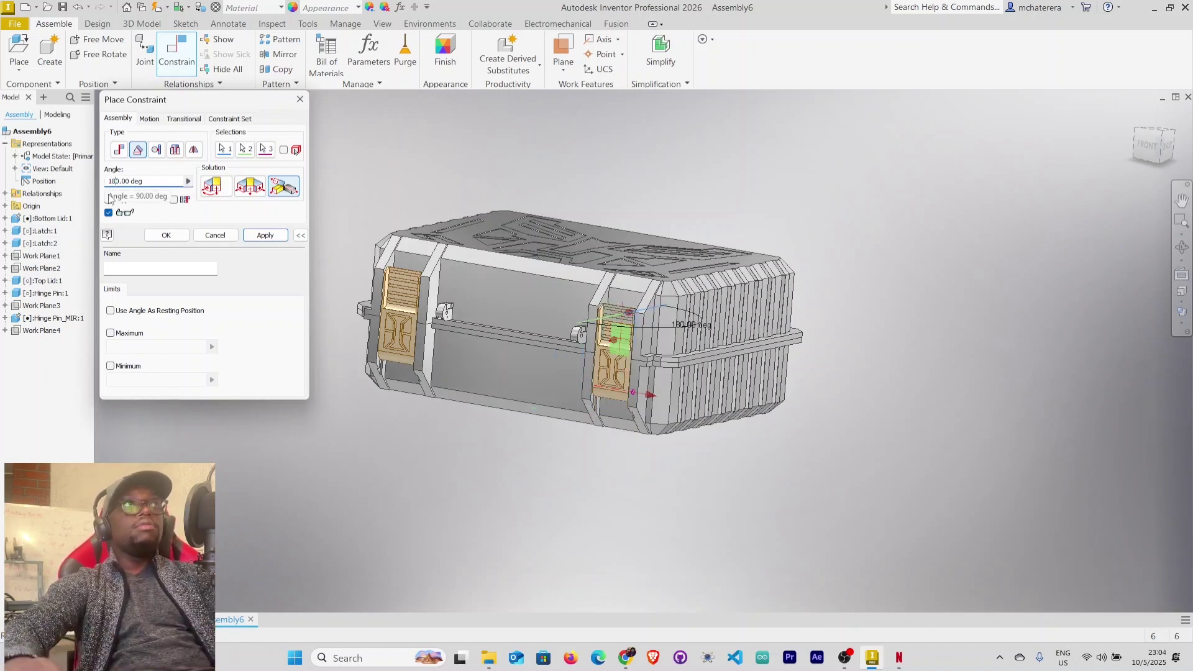
Apply the constraint as Latch 2 Movement, using the angle as resting position with limits of 180 deg maximum and 0 deg minimum.
{"action": "left_click", "coordinate": [110, 311]}
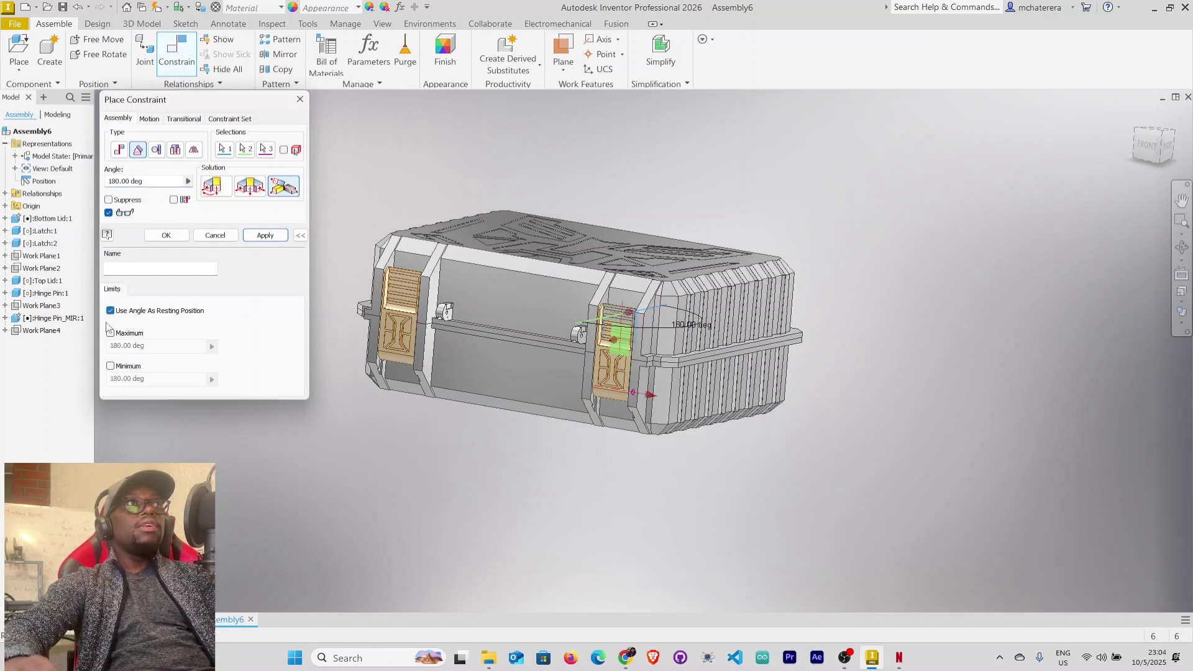
{"action": "left_click", "coordinate": [121, 270]}
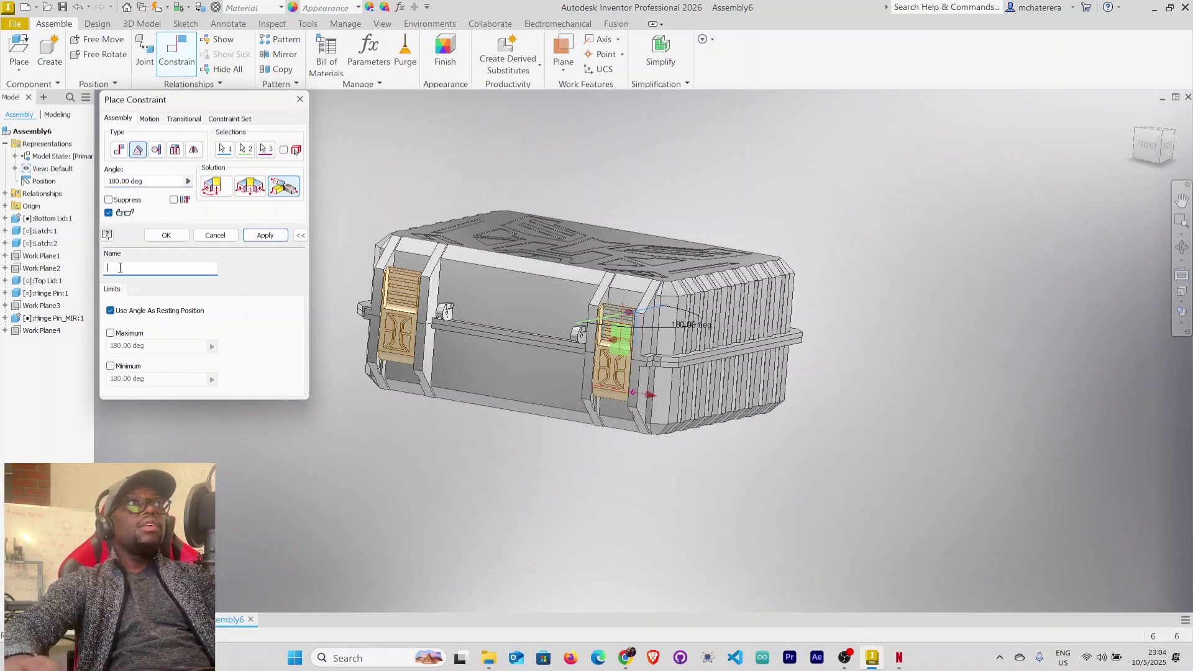
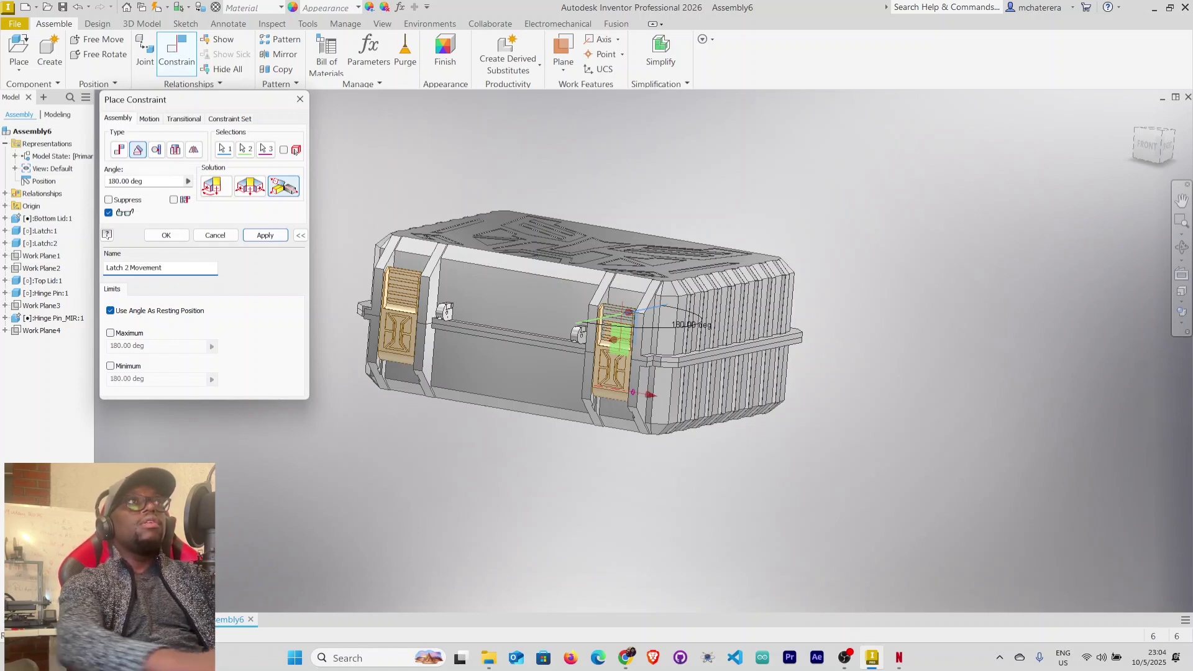
{"action": "left_click", "coordinate": [110, 333]}
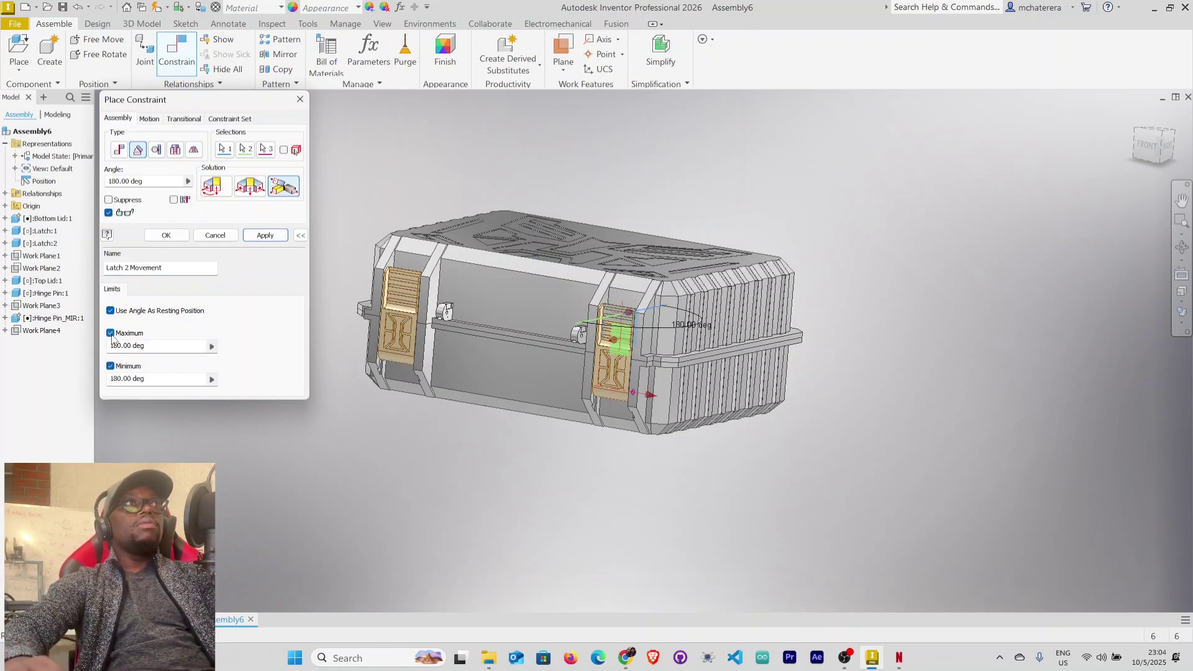
{"action": "left_click", "coordinate": [118, 378]}
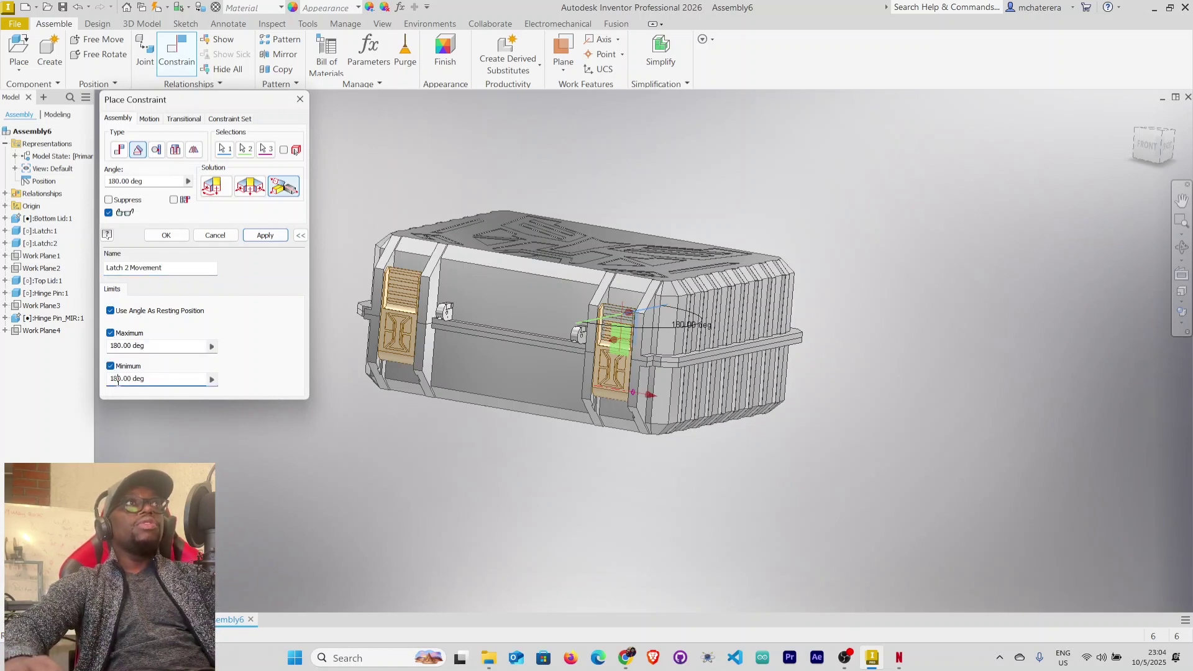
{"action": "key", "text": "BackSpace"}
{"action": "key", "text": "BackSpace"}
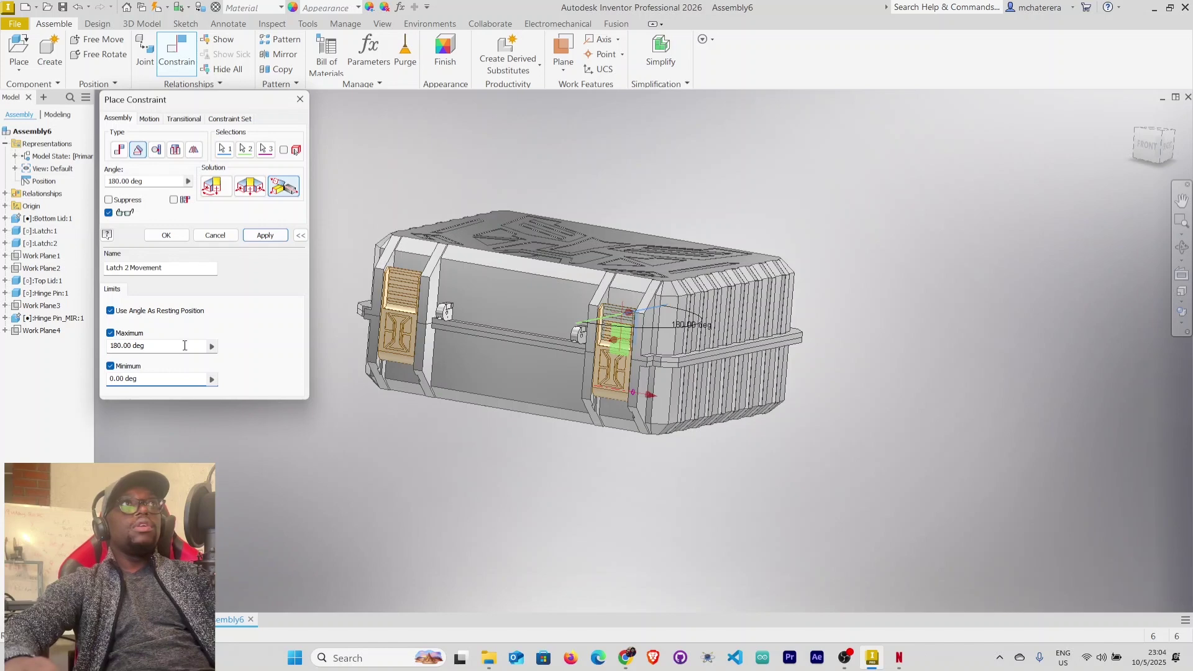
{"action": "left_click", "coordinate": [251, 237]}
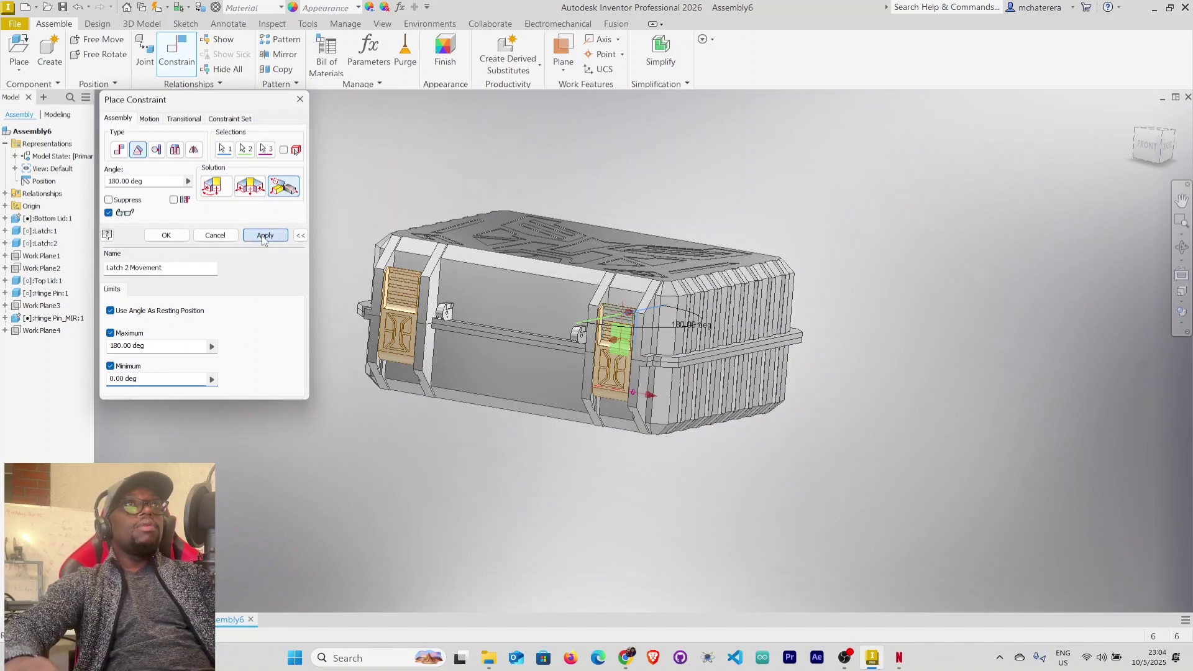
{"action": "left_click", "coordinate": [229, 235]}
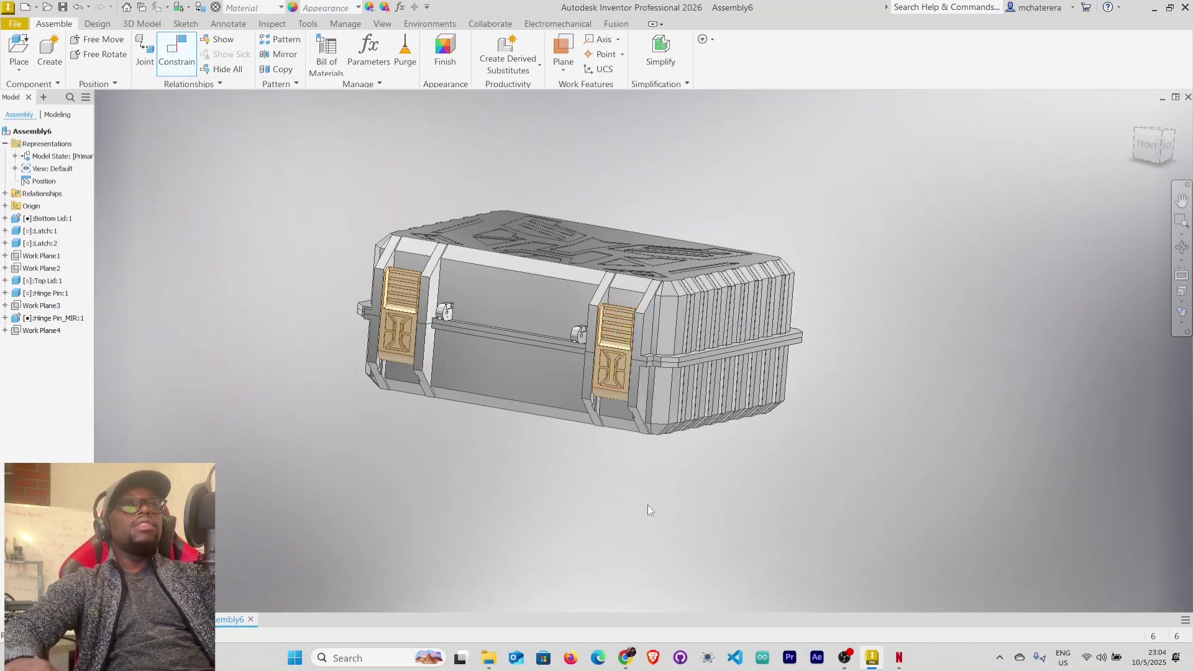
Place one Handle component in the empty space beside the toolbox's front-left corner.
{"action": "mouse_move", "coordinate": [666, 493]}
{"action": "middle_mouse_down", "text": "shift"}
{"action": "mouse_move", "coordinate": [711, 487]}
{"action": "mouse_move", "coordinate": [737, 506]}
{"action": "mouse_move", "coordinate": [733, 497]}
{"action": "middle_mouse_up", "text": "shift"}
{"action": "right_click", "coordinate": [897, 424]}
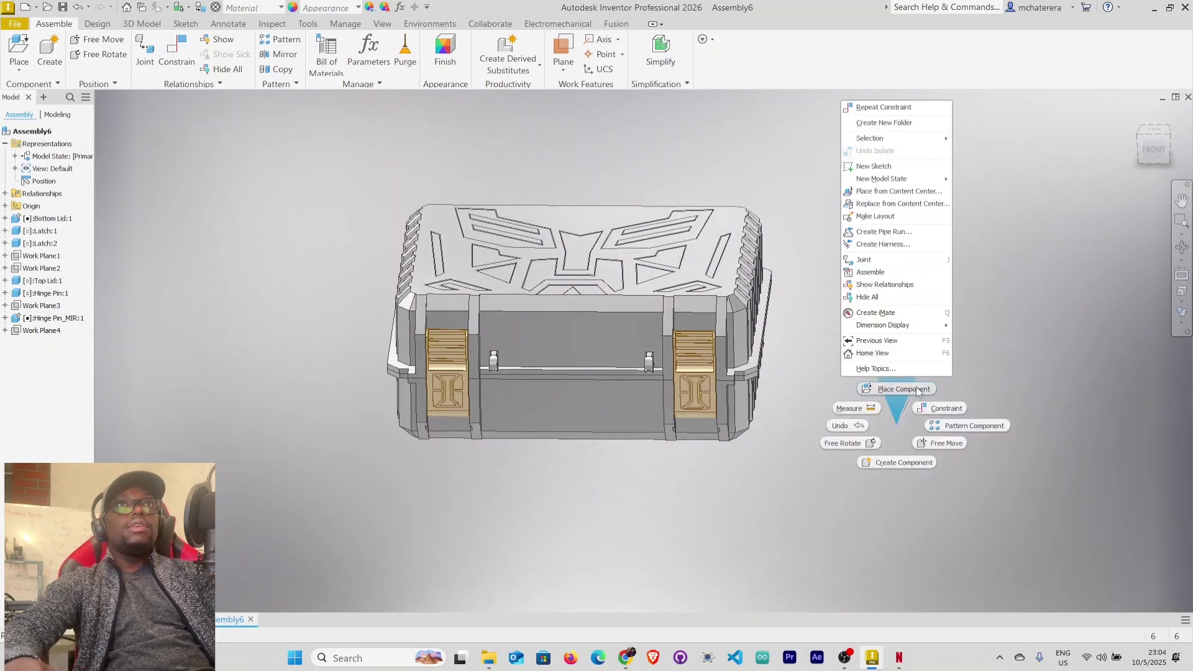
{"action": "left_click", "coordinate": [914, 389]}
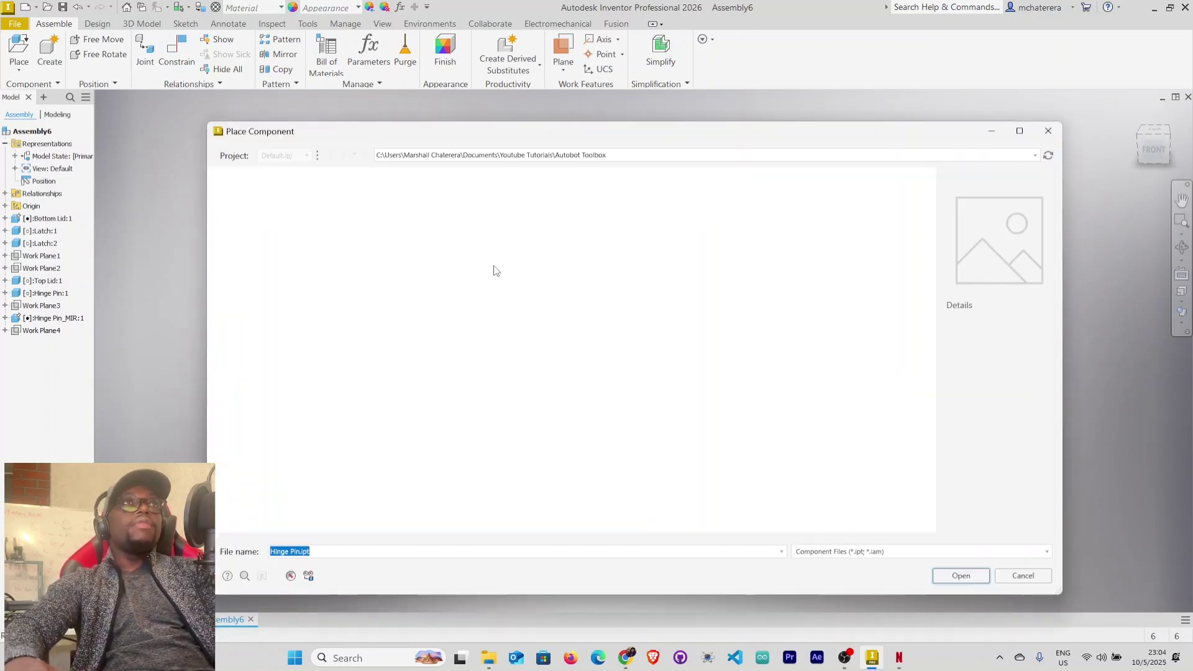
{"action": "double_click", "coordinate": [488, 242]}
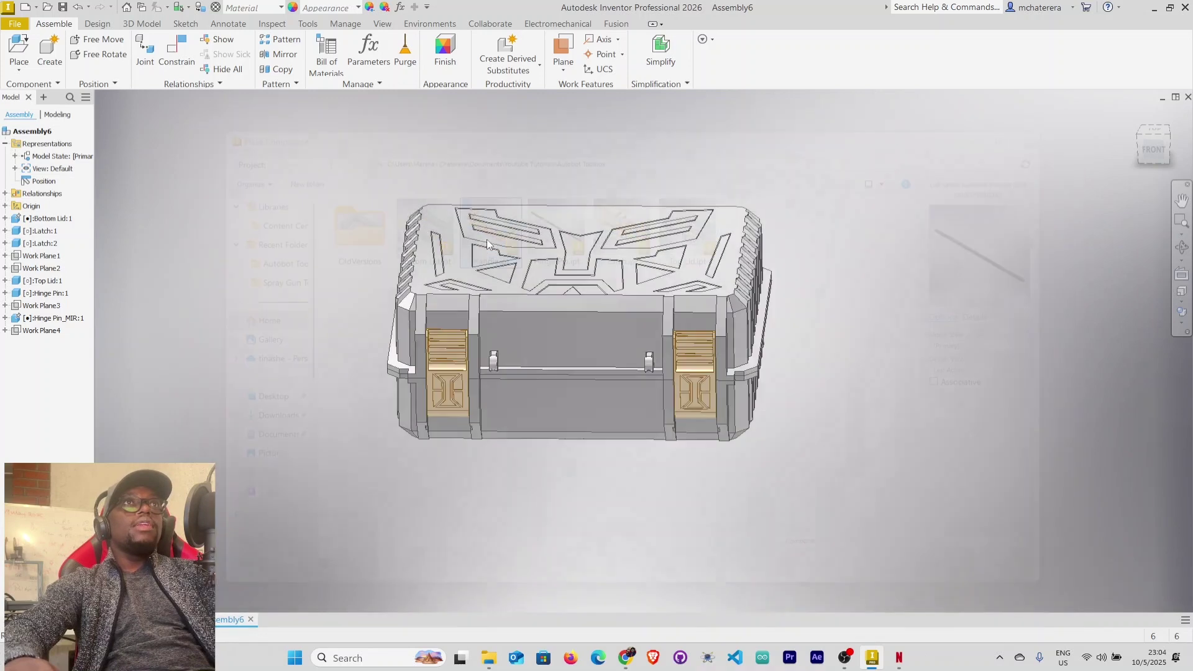
{"action": "left_click", "coordinate": [283, 410]}
{"action": "right_click", "coordinate": [284, 408]}
{"action": "left_click", "coordinate": [318, 410]}
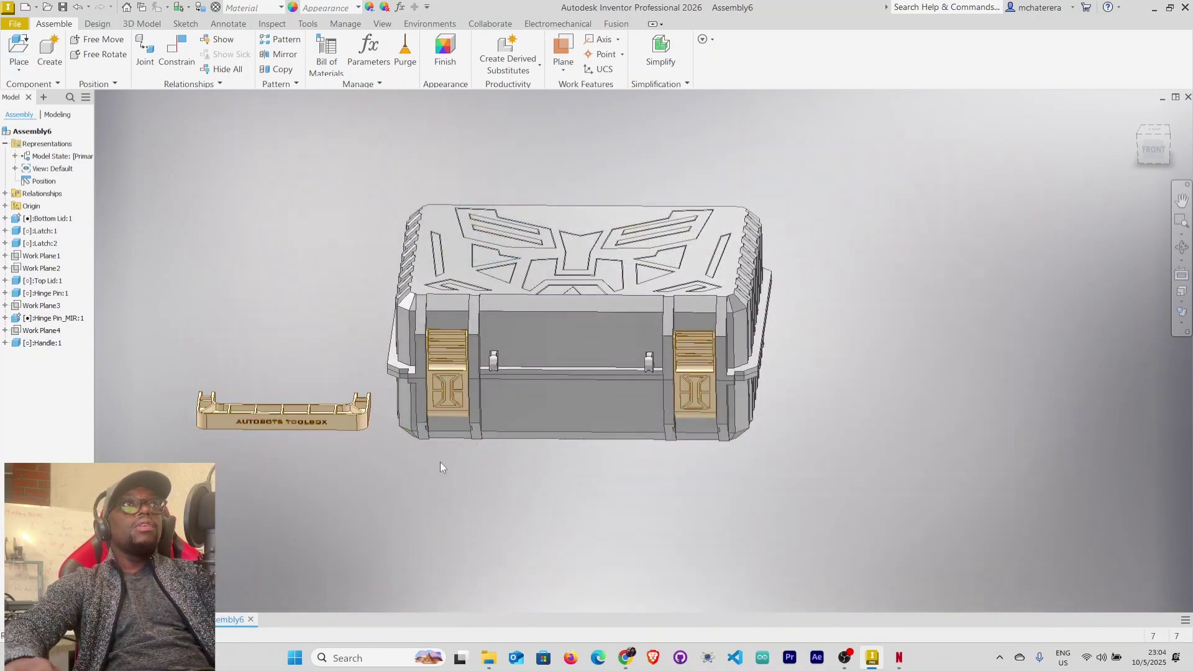
Start a mate constraint from the axis of the round pin between the prongs of the Handle's left arm.
{"action": "left_click", "coordinate": [303, 420]}
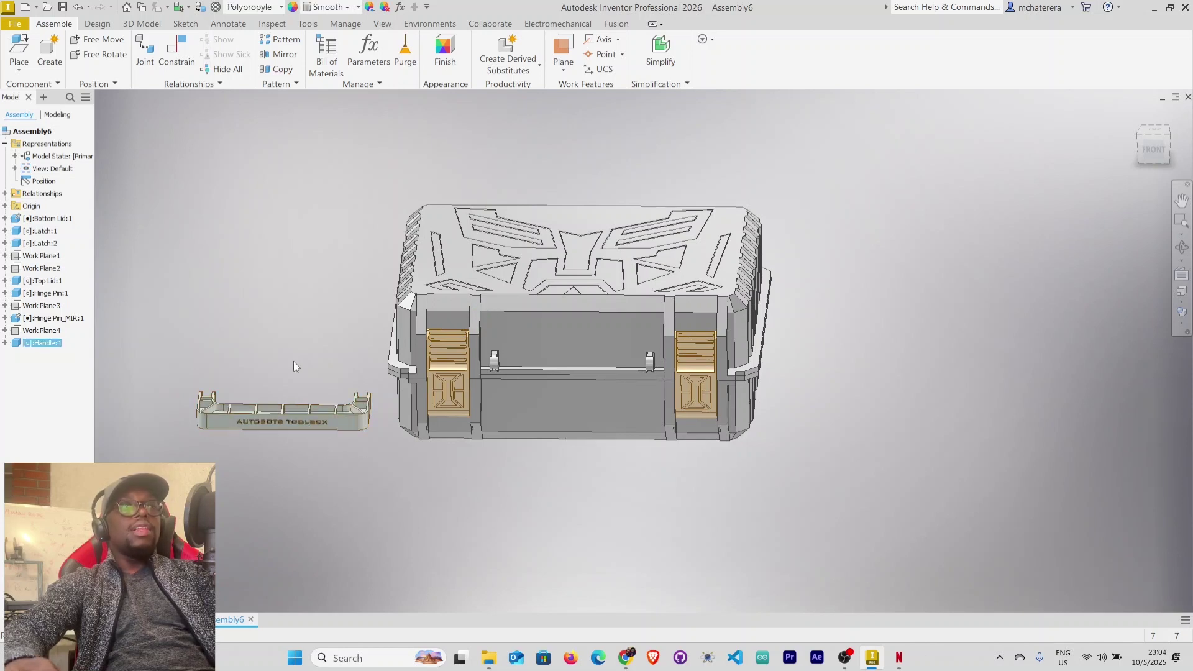
{"action": "left_click", "coordinate": [173, 55]}
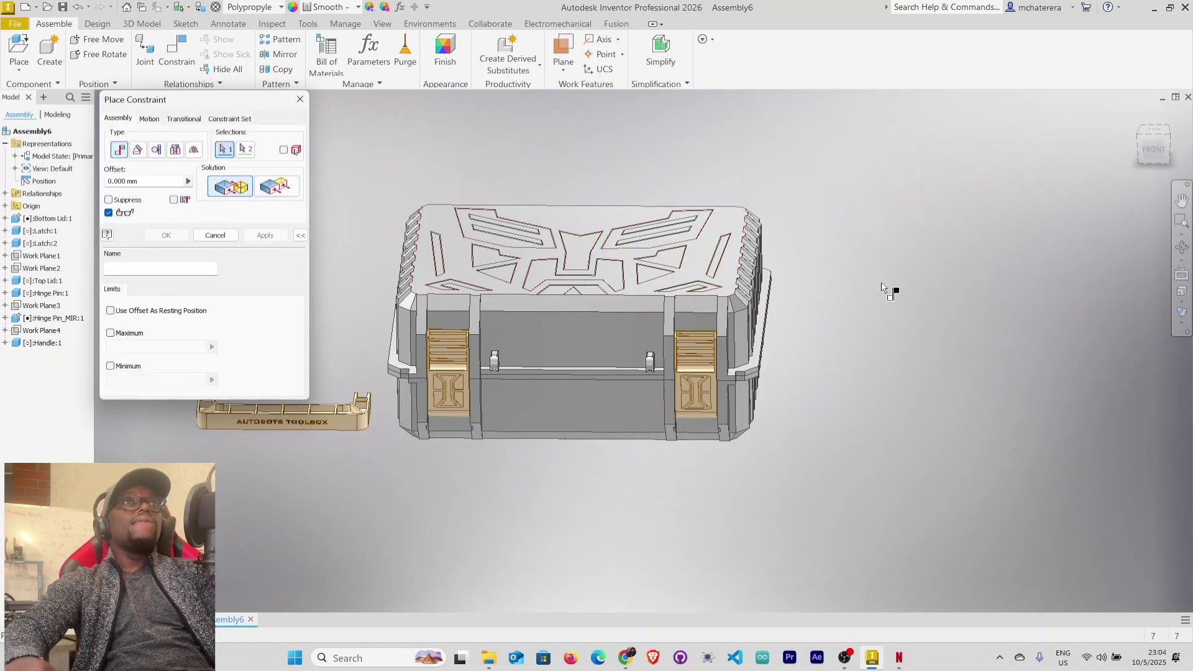
{"action": "middle_click_drag", "start_coordinate": [878, 286], "coordinate": [1033, 297]}
{"action": "middle_click_drag", "start_coordinate": [300, 420], "coordinate": [307, 420]}
{"action": "middle_click_drag", "start_coordinate": [535, 448], "coordinate": [535, 488], "text": "shift"}
{"action": "scroll", "coordinate": [342, 401], "scroll_direction": "down", "scroll_amount": 6}
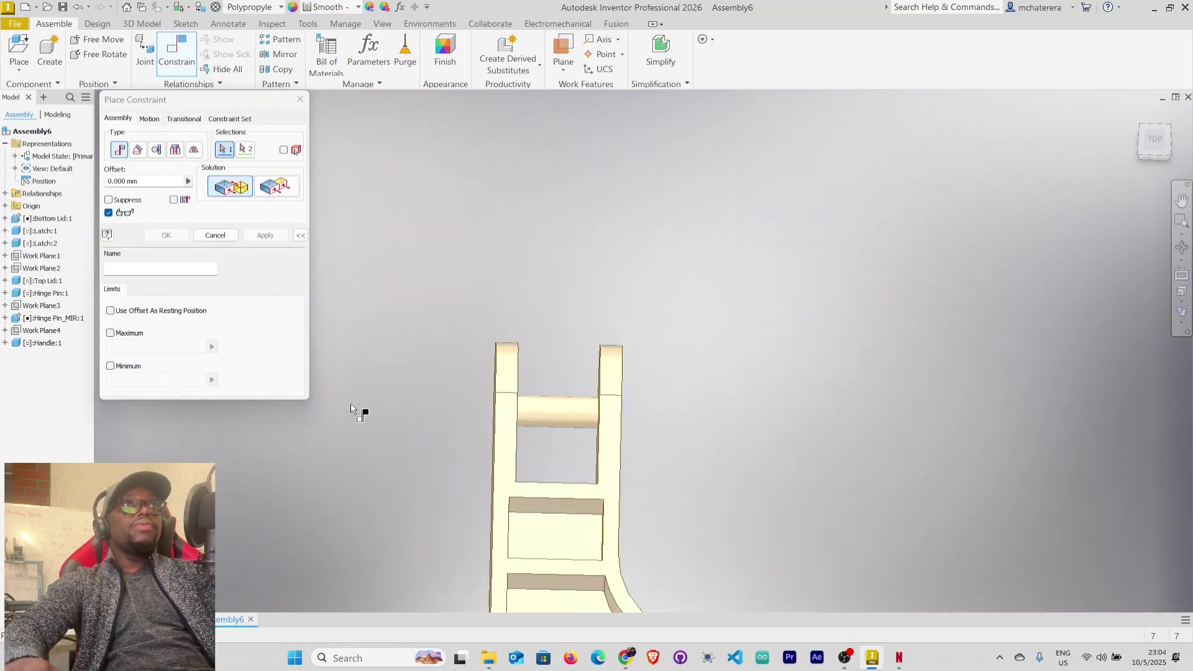
{"action": "left_click", "coordinate": [542, 417]}
Pick the axis of the hole in the left bracket on the toolbox's front as the Handle pin's mate.
{"action": "scroll", "coordinate": [563, 441], "scroll_direction": "up", "scroll_amount": 5}
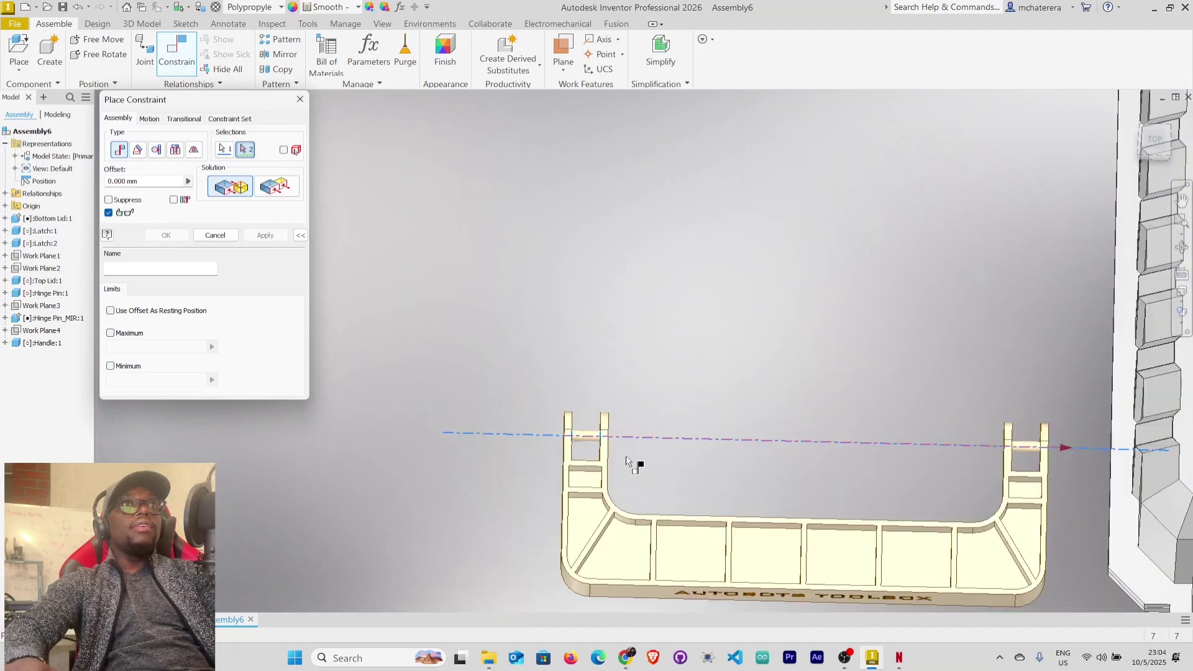
{"action": "scroll", "coordinate": [843, 516], "scroll_direction": "down", "scroll_amount": 4}
{"action": "scroll", "coordinate": [842, 510], "scroll_direction": "up", "scroll_amount": 3}
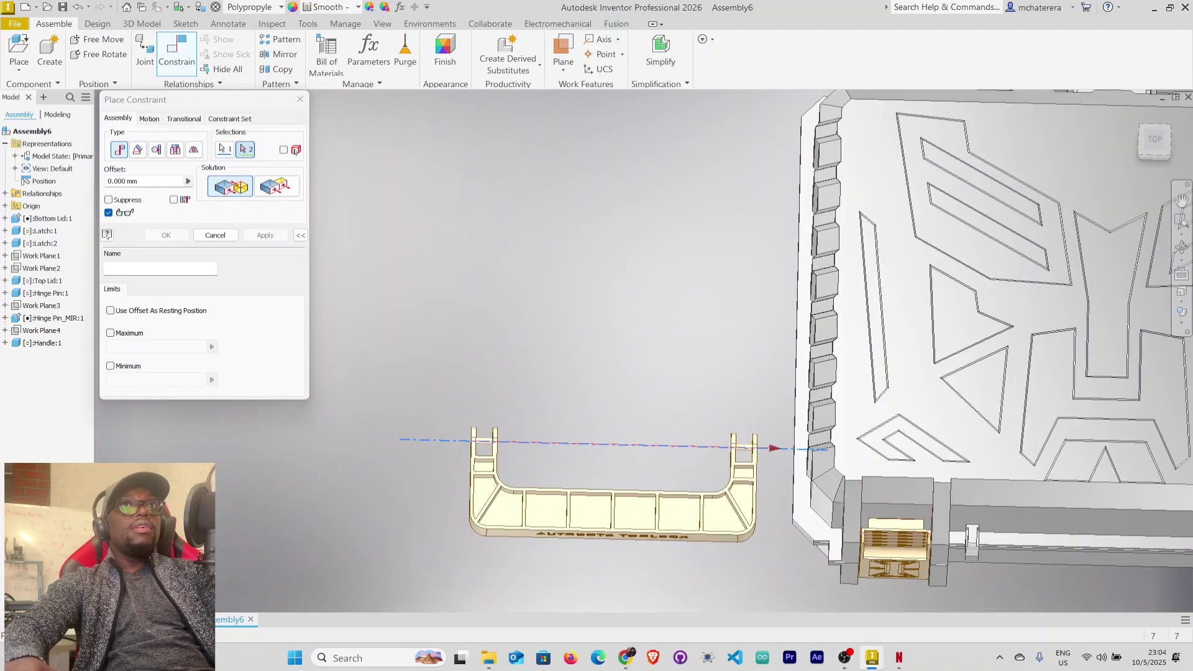
{"action": "scroll", "coordinate": [825, 539], "scroll_direction": "down", "scroll_amount": 2}
{"action": "middle_click_drag", "start_coordinate": [841, 549], "coordinate": [647, 479], "text": "shift"}
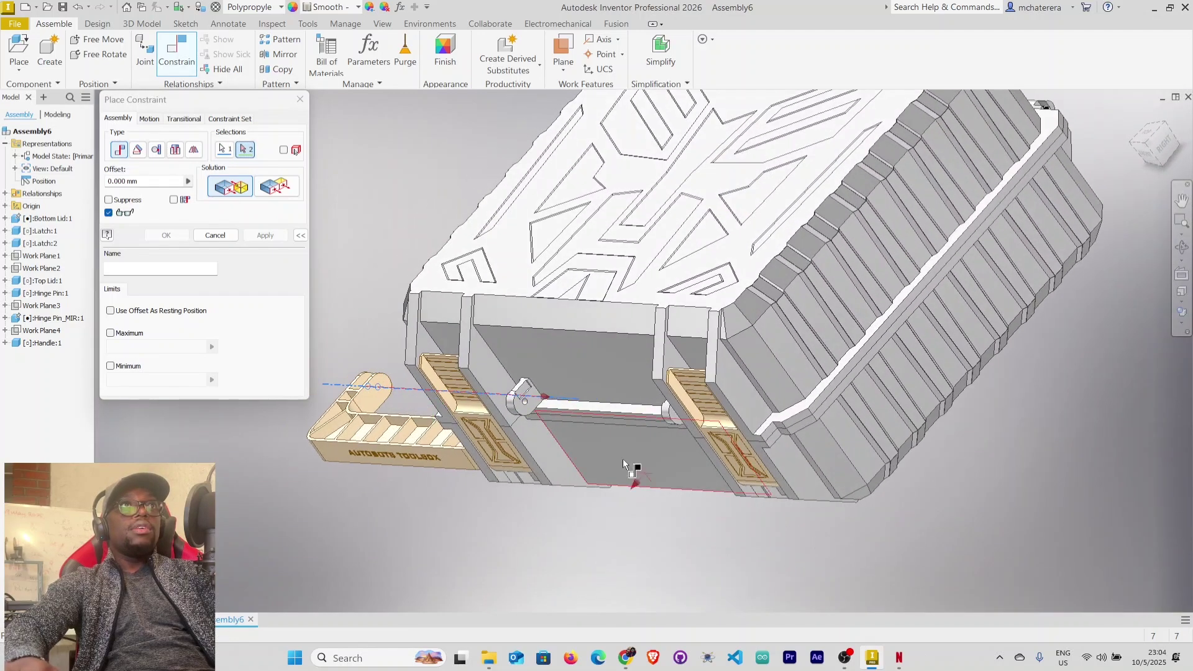
{"action": "scroll", "coordinate": [522, 404], "scroll_direction": "down", "scroll_amount": 4}
{"action": "scroll", "coordinate": [569, 407], "scroll_direction": "down", "scroll_amount": 3}
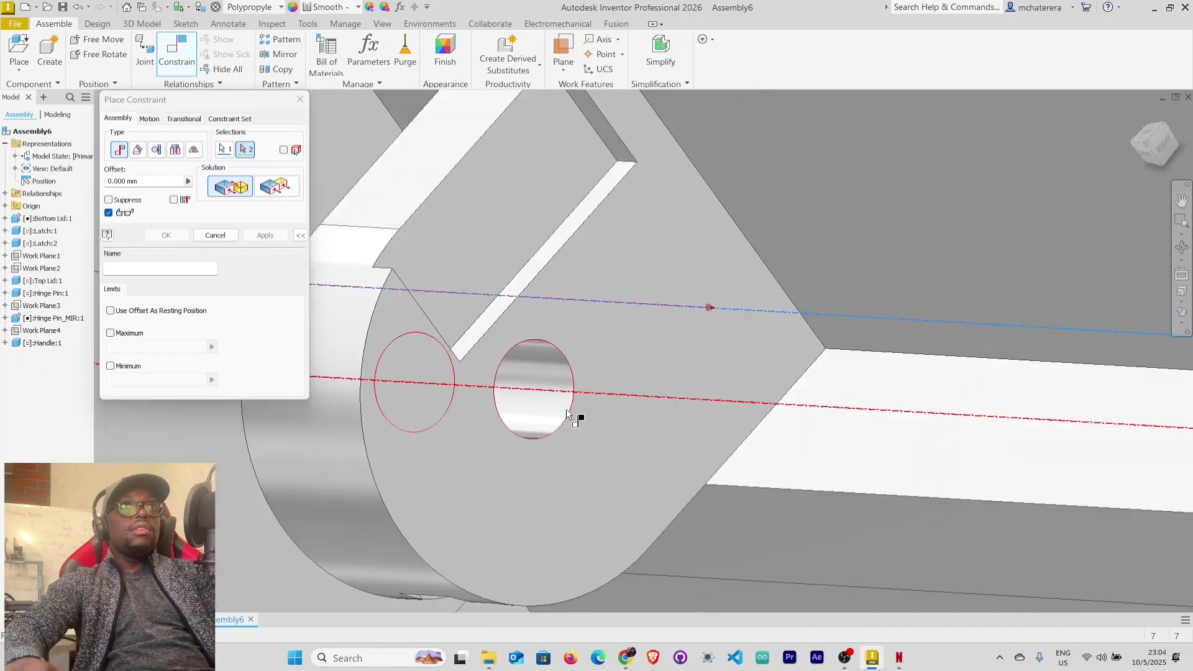
{"action": "left_click", "coordinate": [556, 396]}
{"action": "scroll", "coordinate": [552, 405], "scroll_direction": "up", "scroll_amount": 5}
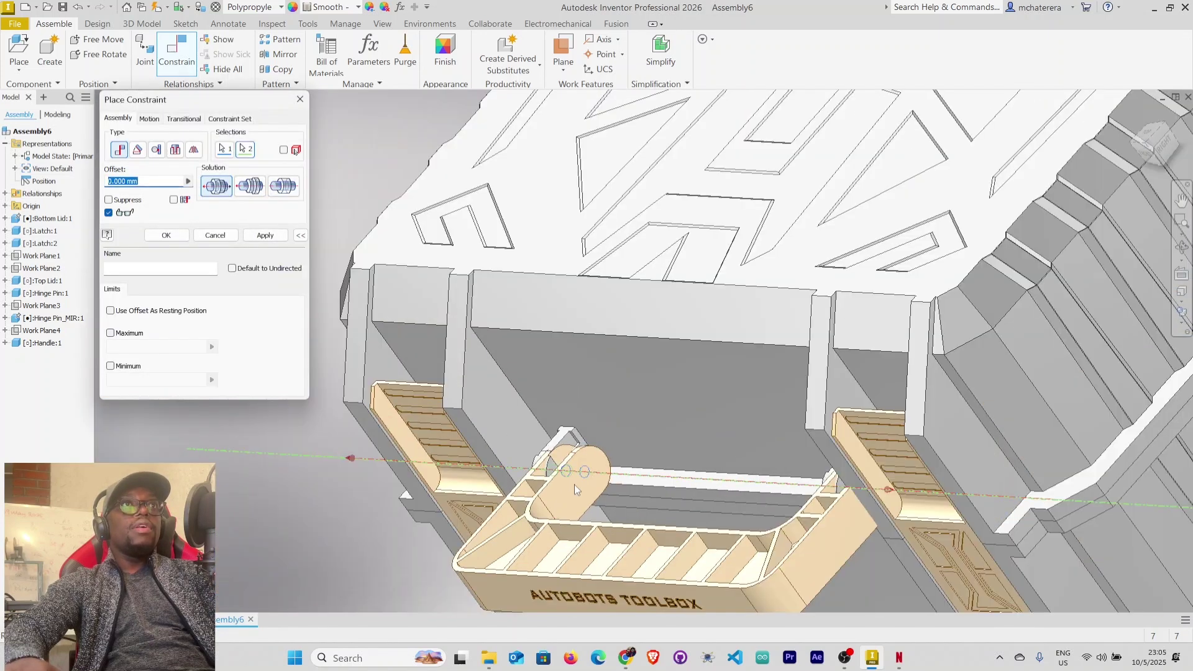
Apply the axis mate between the Handle pin and the left bracket hole, and slide the Handle out past the toolbox's left end.
{"action": "left_click", "coordinate": [267, 236]}
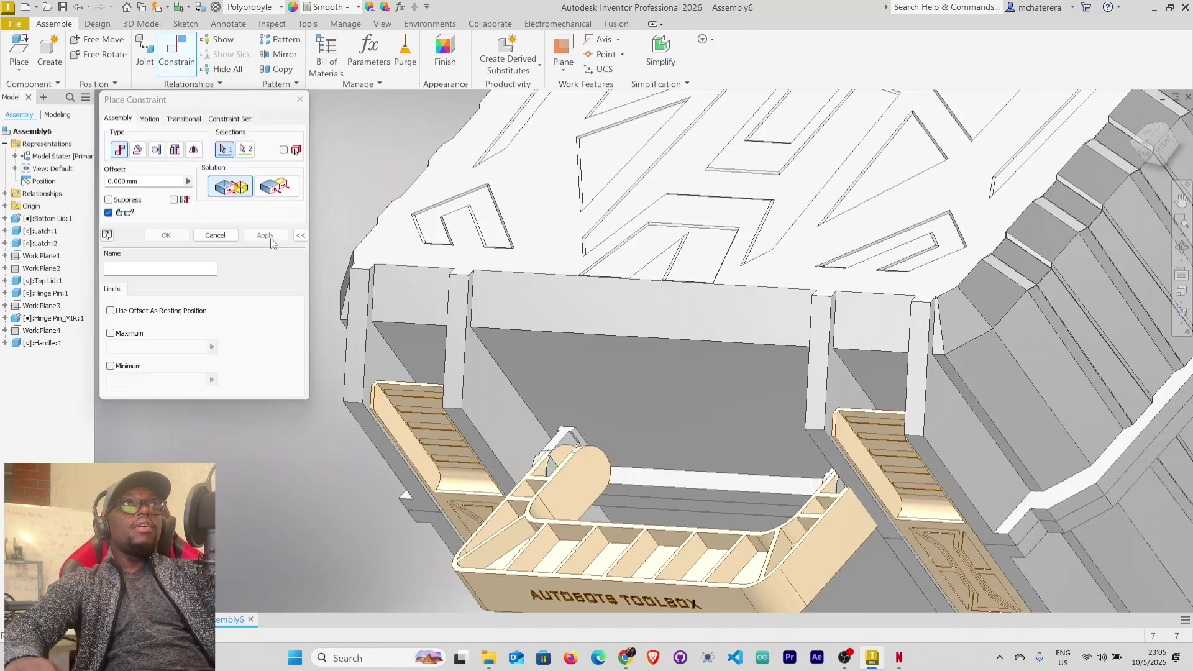
{"action": "left_click", "coordinate": [215, 235]}
{"action": "scroll", "coordinate": [569, 470], "scroll_direction": "up", "scroll_amount": 5}
{"action": "middle_click_drag", "start_coordinate": [599, 439], "coordinate": [724, 360], "text": "shift"}
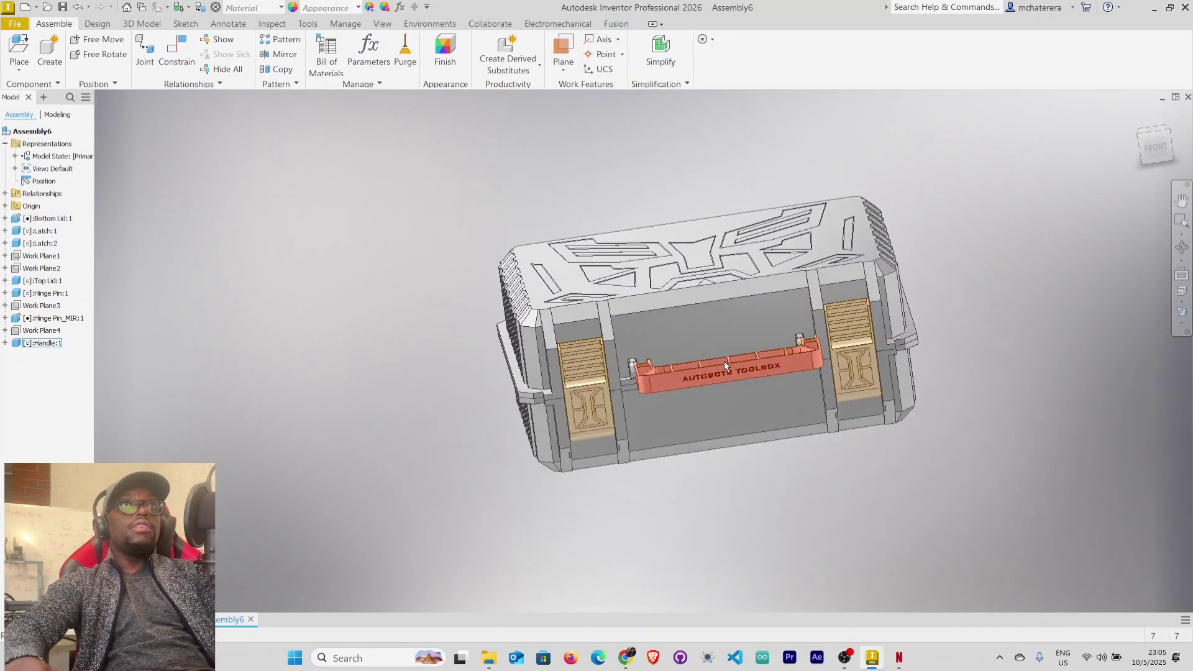
{"action": "left_click_drag", "start_coordinate": [722, 371], "coordinate": [432, 494]}
Measure the width of the Handle's left arm between its two outer edges.
{"action": "scroll", "coordinate": [384, 406], "scroll_direction": "up", "scroll_amount": 5}
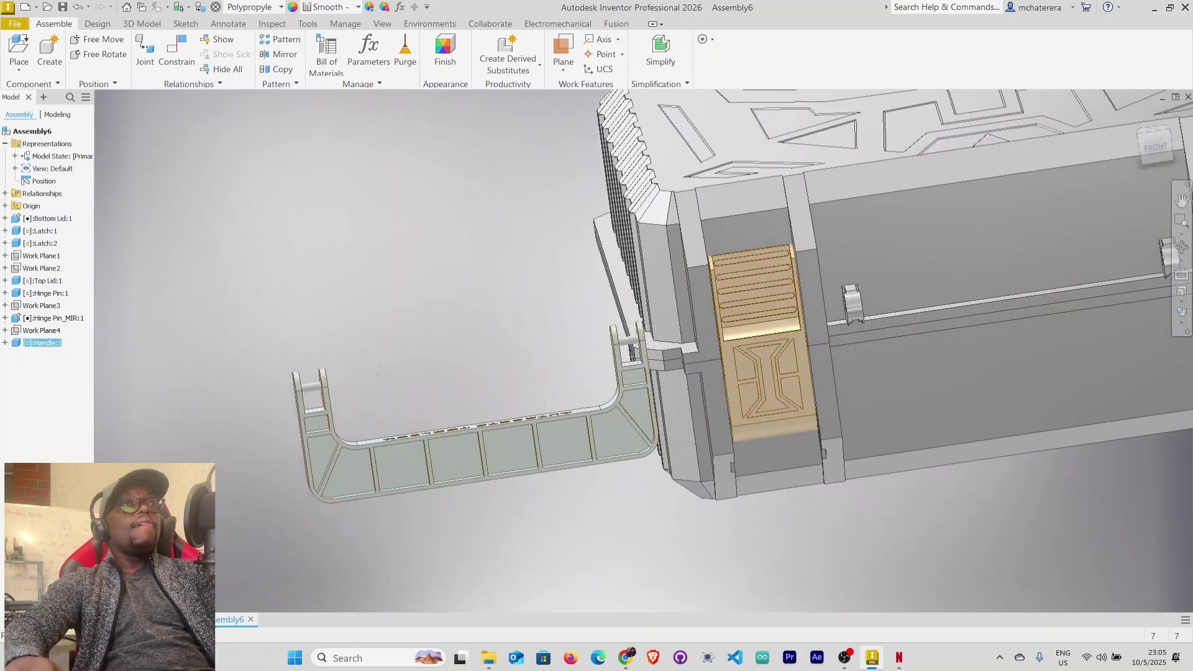
{"action": "scroll", "coordinate": [314, 372], "scroll_direction": "up", "scroll_amount": 5}
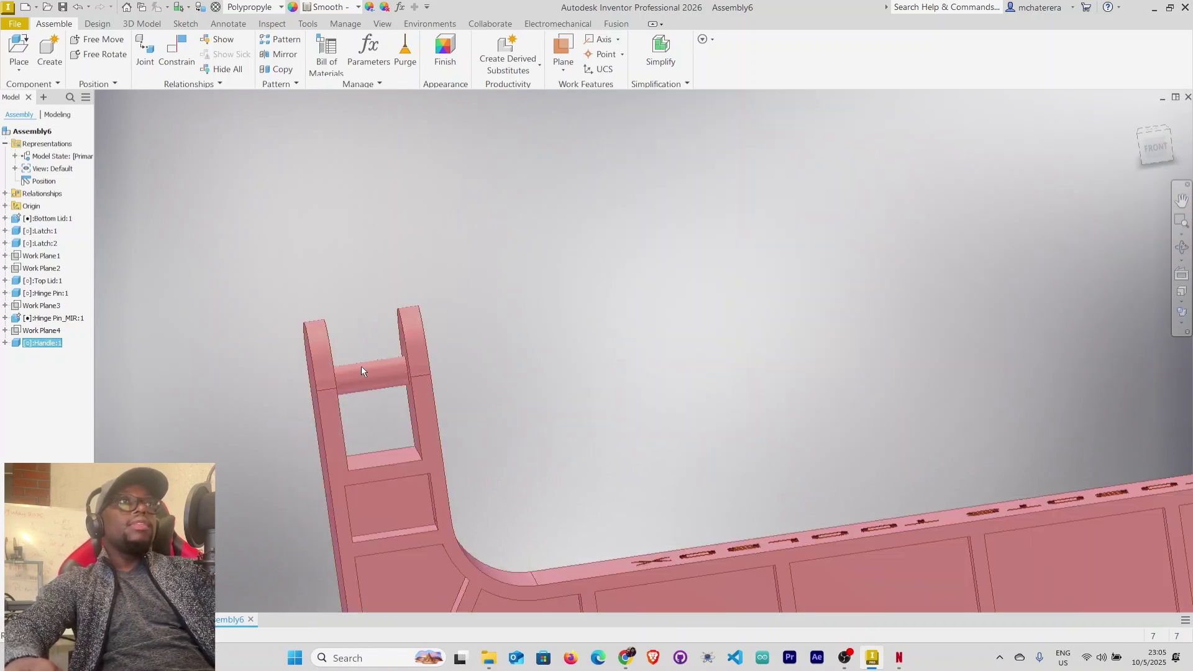
{"action": "middle_click_drag", "start_coordinate": [533, 394], "coordinate": [524, 397], "text": "shift"}
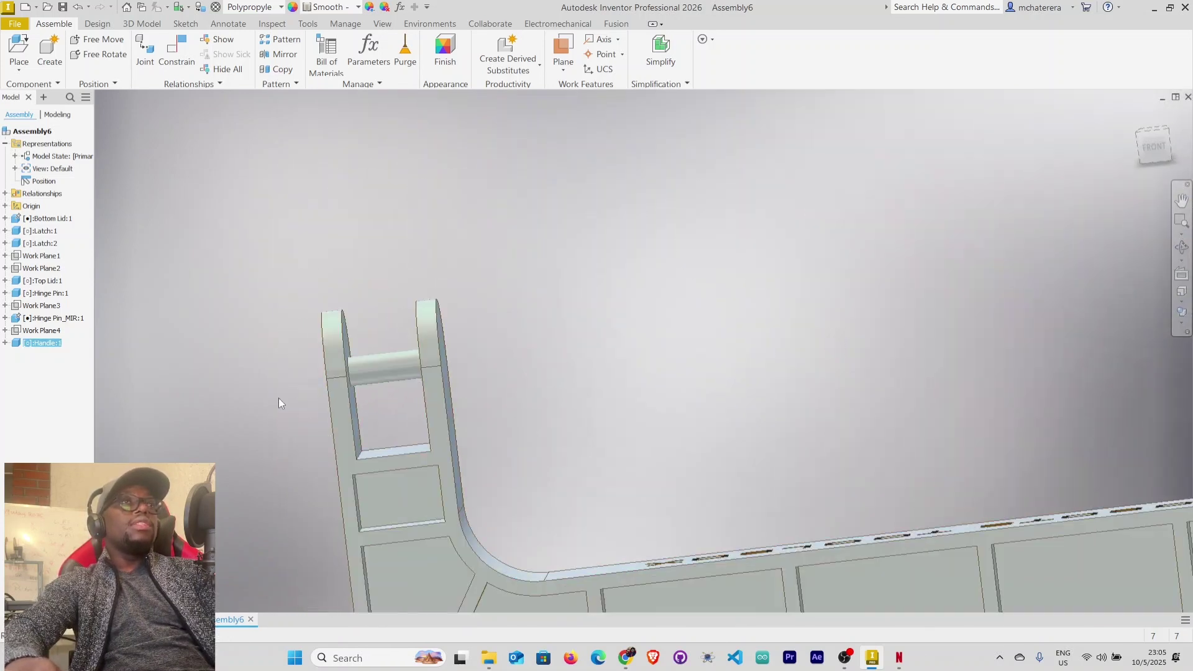
{"action": "right_click", "coordinate": [264, 389]}
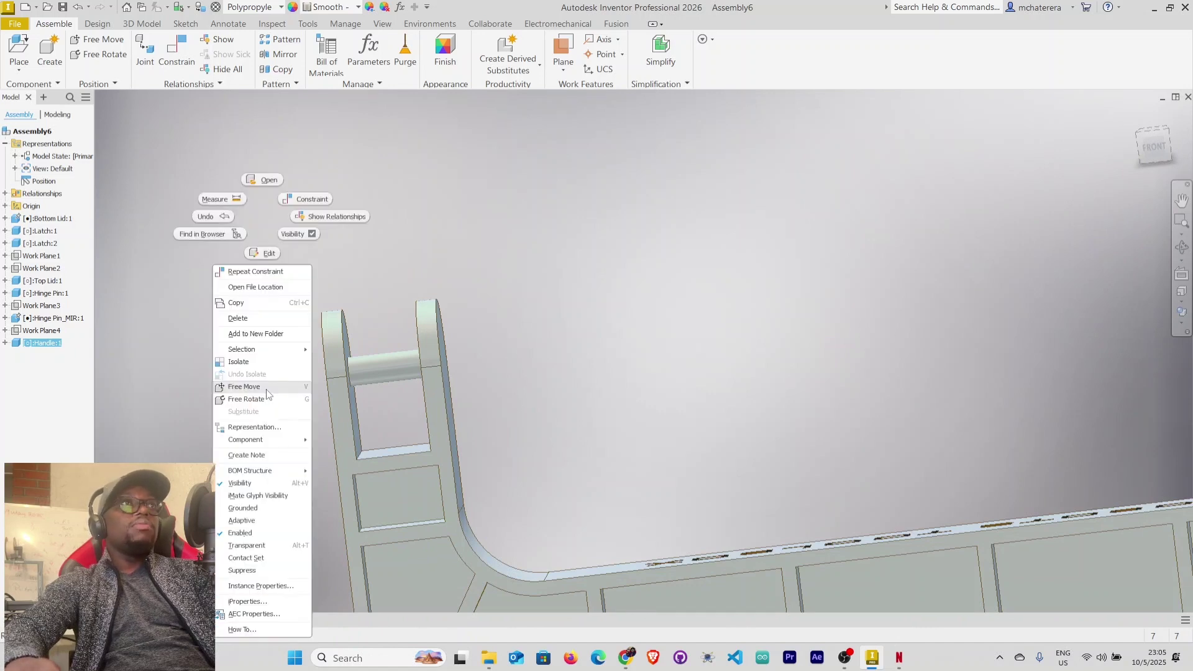
{"action": "left_click", "coordinate": [213, 199]}
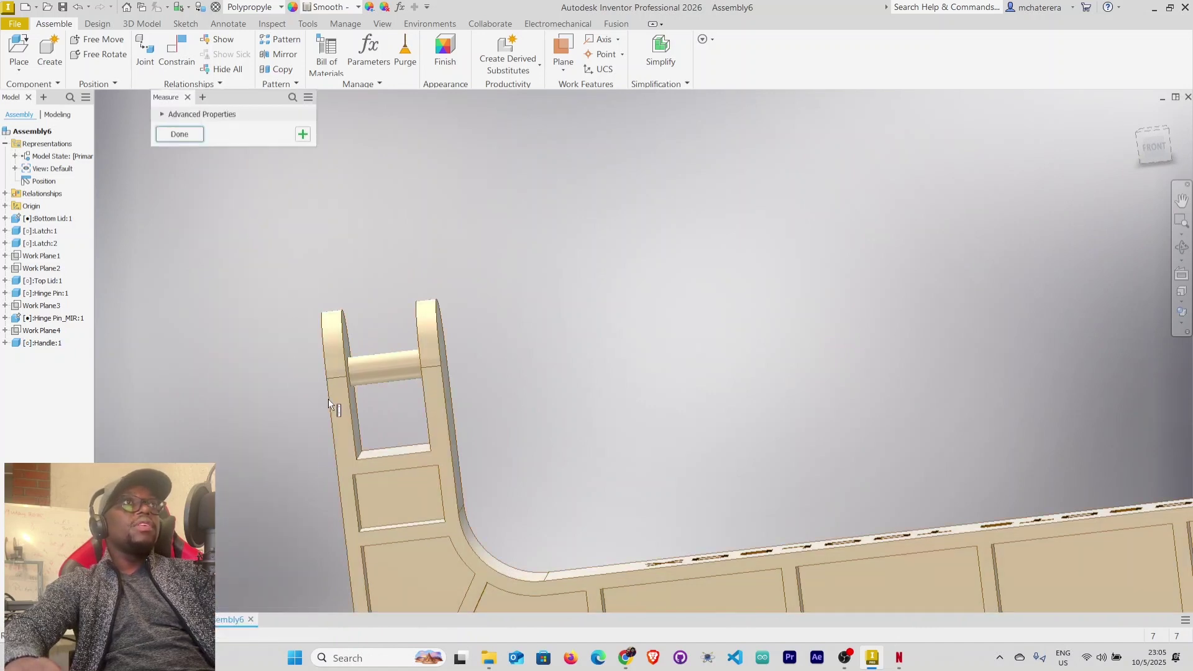
{"action": "left_click", "coordinate": [329, 404]}
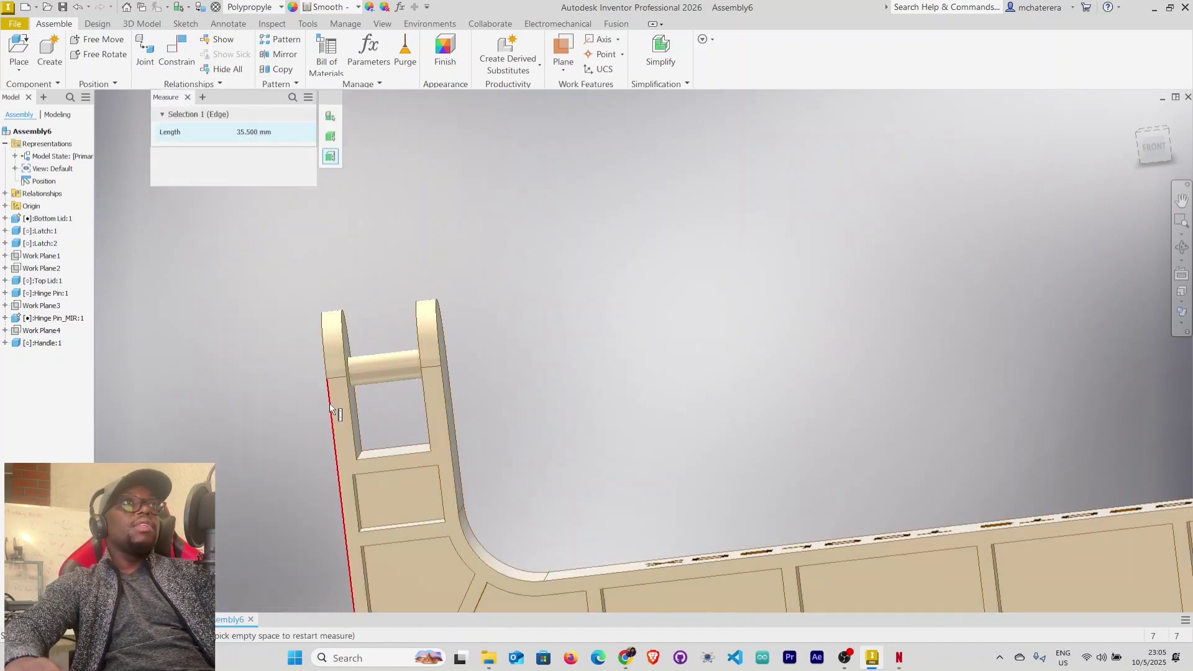
{"action": "left_click", "coordinate": [449, 418]}
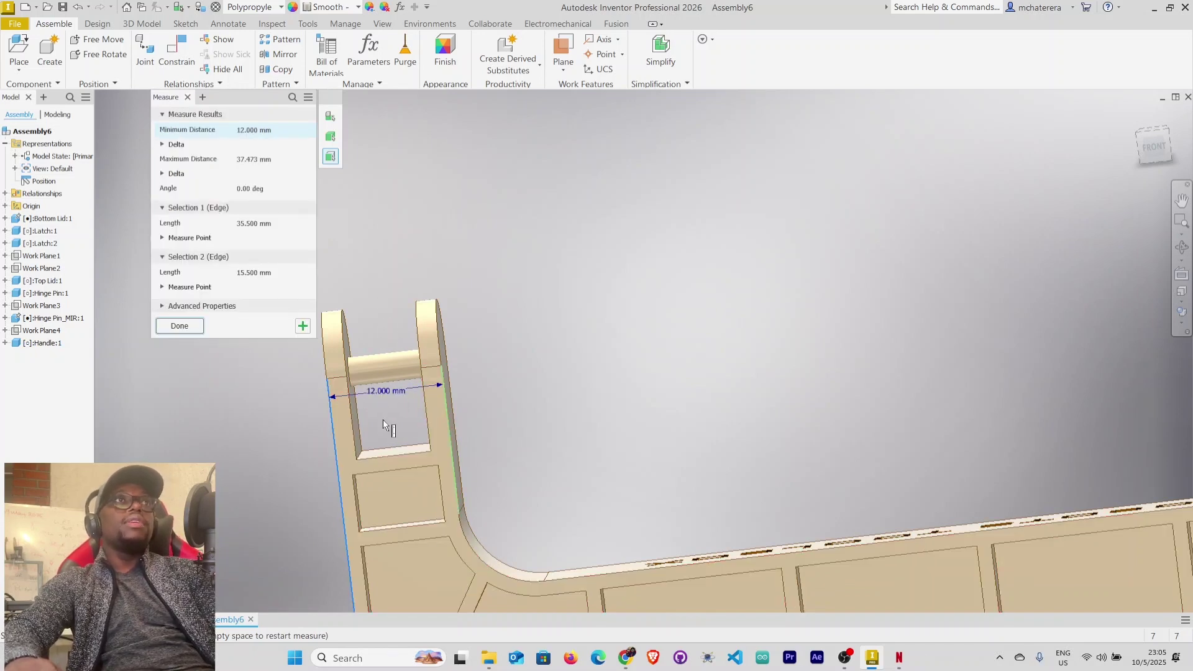
{"action": "left_click", "coordinate": [180, 326]}
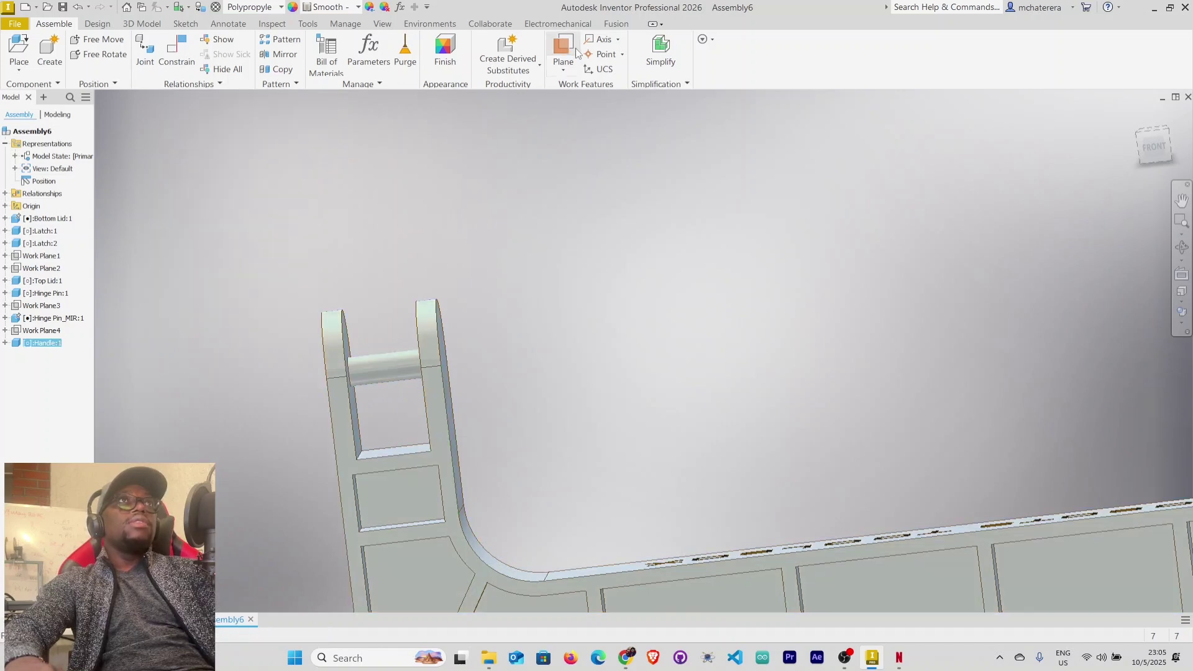
Create a work plane offset -6 mm from the outer side face of the Handle's left arm.
{"action": "left_click", "coordinate": [570, 51]}
{"action": "mouse_move", "coordinate": [324, 362]}
{"action": "middle_mouse_down", "text": "shift"}
{"action": "mouse_move", "coordinate": [390, 368]}
{"action": "mouse_move", "coordinate": [304, 371]}
{"action": "middle_mouse_up", "text": "shift"}
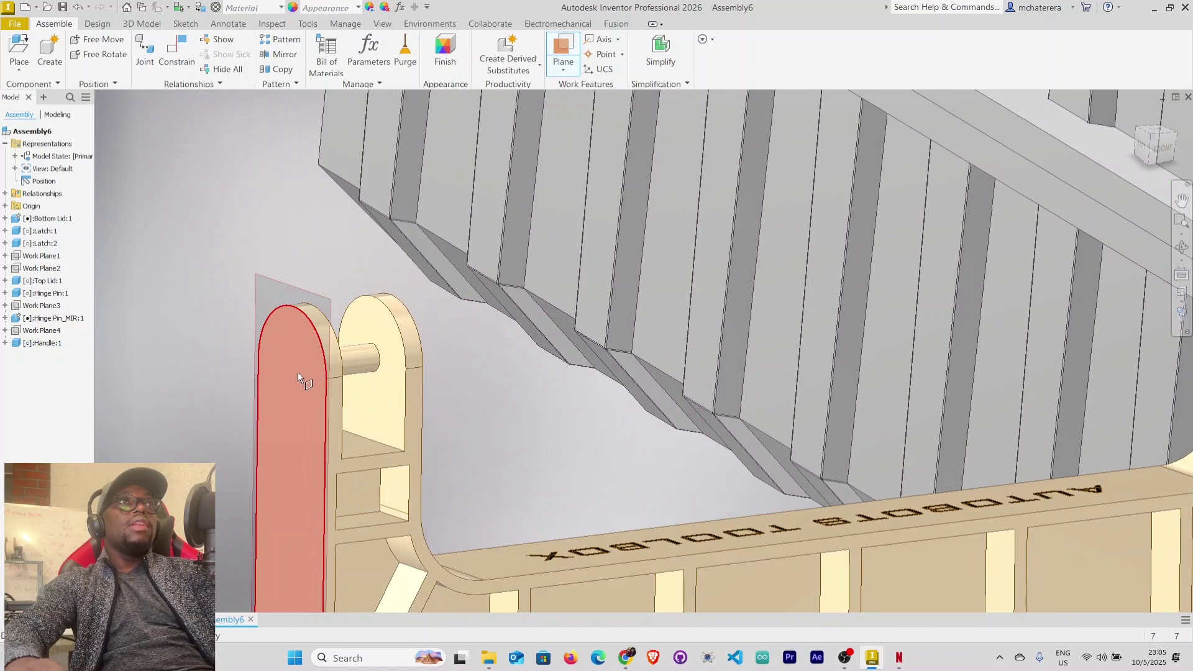
{"action": "left_click", "coordinate": [298, 372]}
{"action": "left_click_drag", "start_coordinate": [299, 373], "coordinate": [339, 371]}
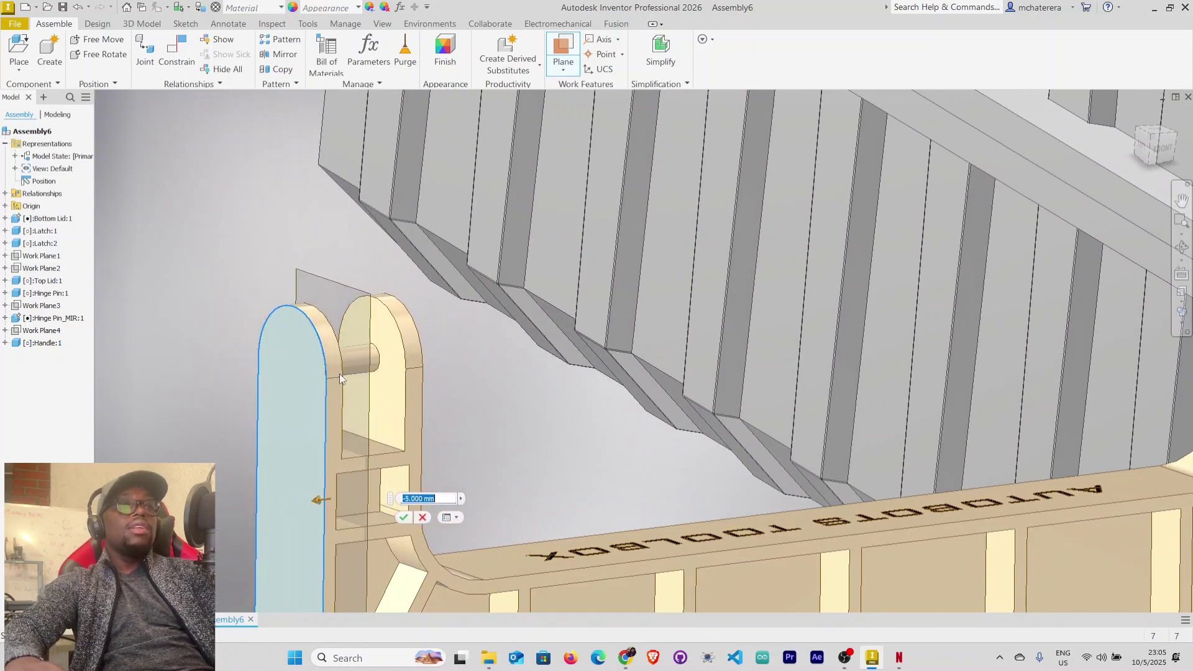
{"action": "type", "text": "-6"}
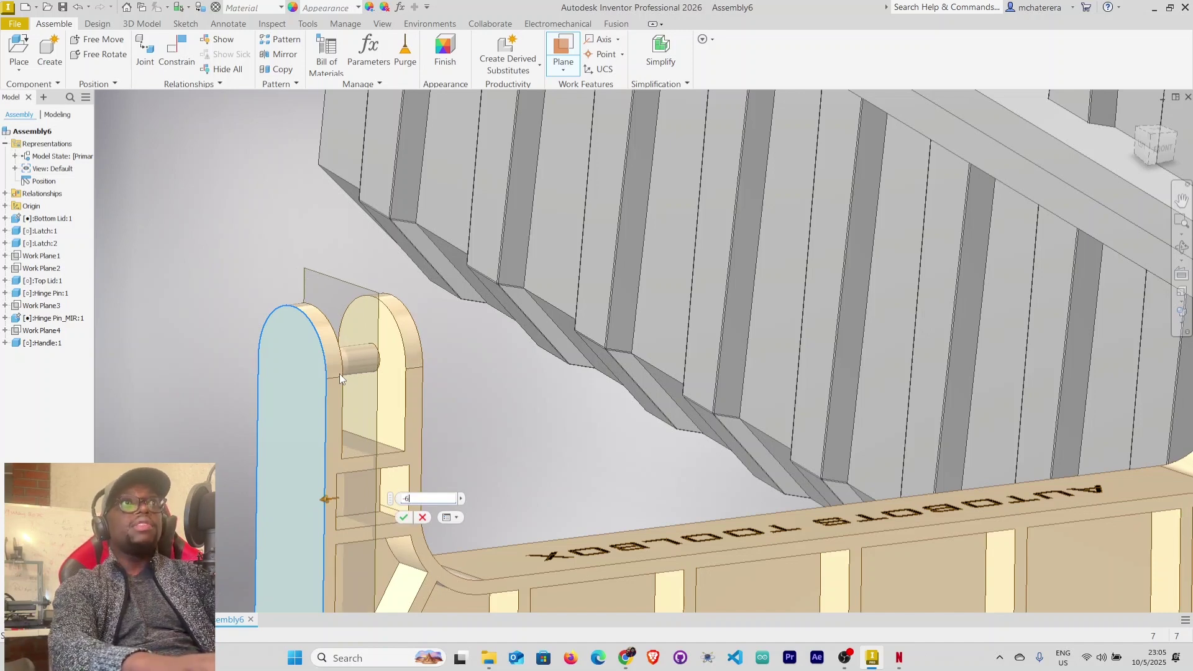
{"action": "left_click", "coordinate": [404, 522]}
Measure the distance between the two side faces of the left handle bracket on the toolbox's front.
{"action": "scroll", "coordinate": [458, 493], "scroll_direction": "down", "scroll_amount": 5}
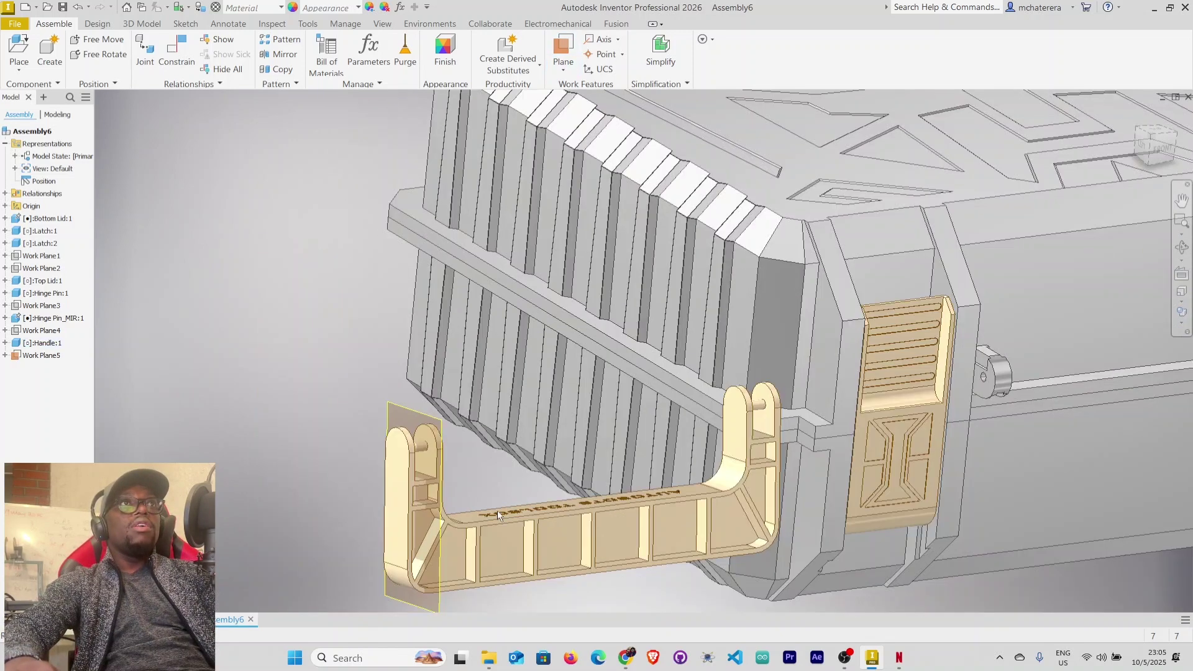
{"action": "middle_click_drag", "start_coordinate": [938, 569], "coordinate": [797, 466], "text": "shift"}
{"action": "scroll", "coordinate": [666, 392], "scroll_direction": "up", "scroll_amount": 8}
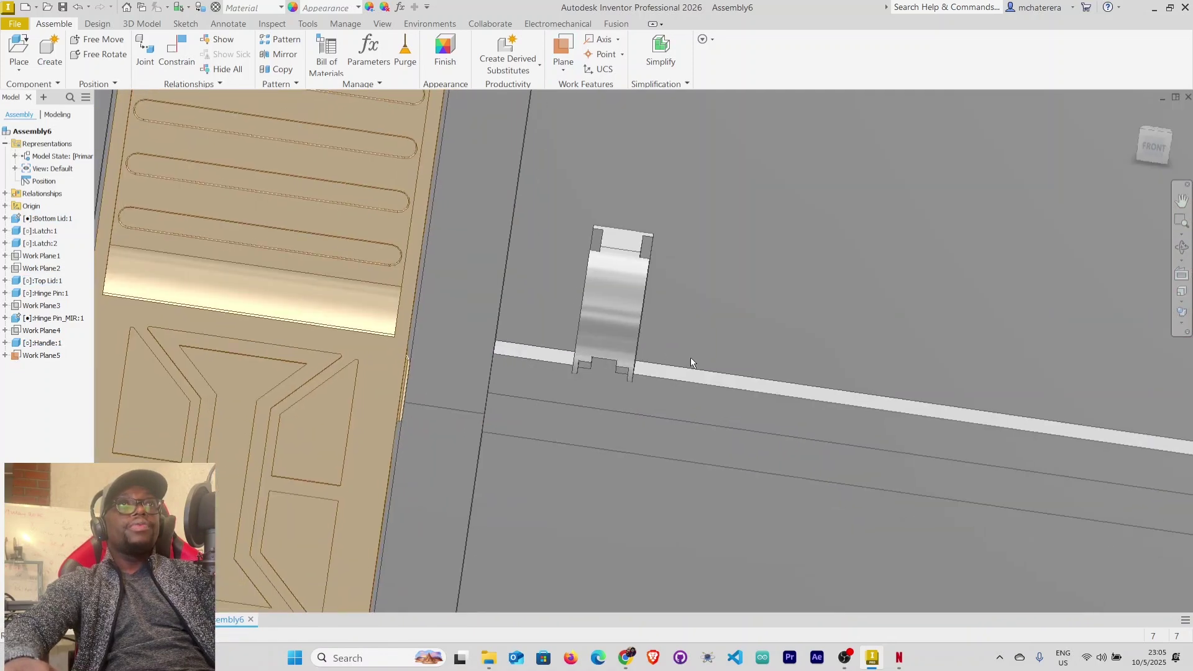
{"action": "middle_click_drag", "start_coordinate": [689, 357], "coordinate": [699, 356], "text": "shift"}
{"action": "right_click", "coordinate": [760, 358]}
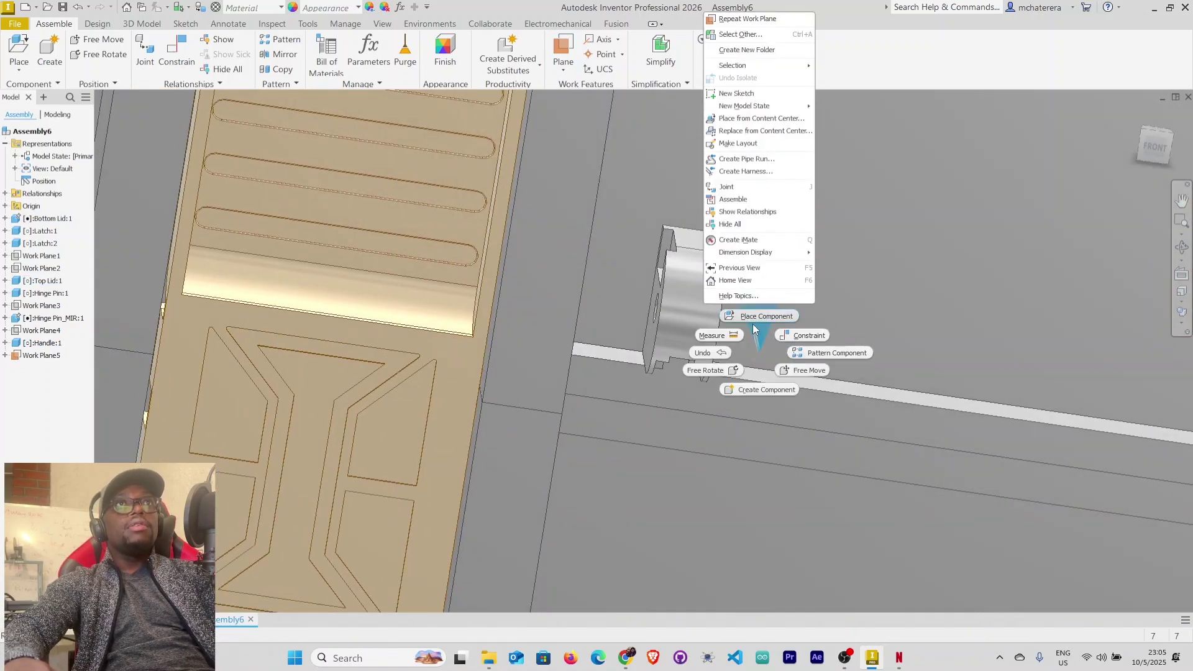
{"action": "key", "text": "Escape"}
{"action": "middle_click_drag", "start_coordinate": [681, 362], "coordinate": [486, 321], "text": "shift"}
{"action": "scroll", "coordinate": [773, 389], "scroll_direction": "down", "scroll_amount": 3}
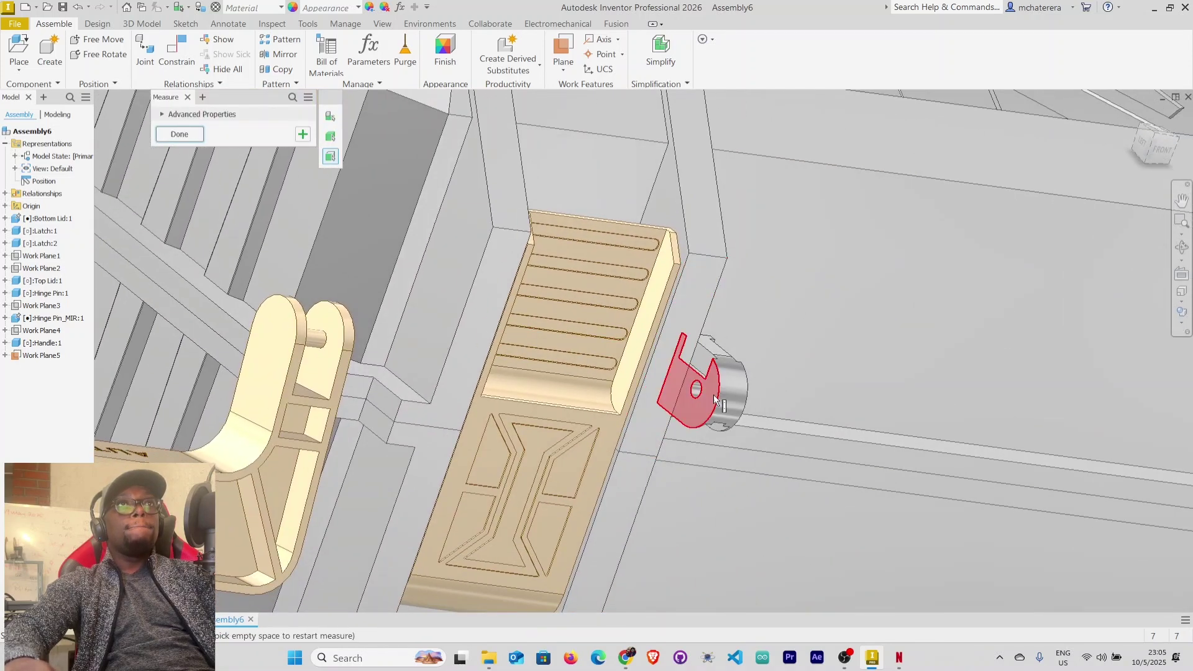
{"action": "left_click", "coordinate": [700, 404]}
{"action": "scroll", "coordinate": [745, 410], "scroll_direction": "up", "scroll_amount": 5}
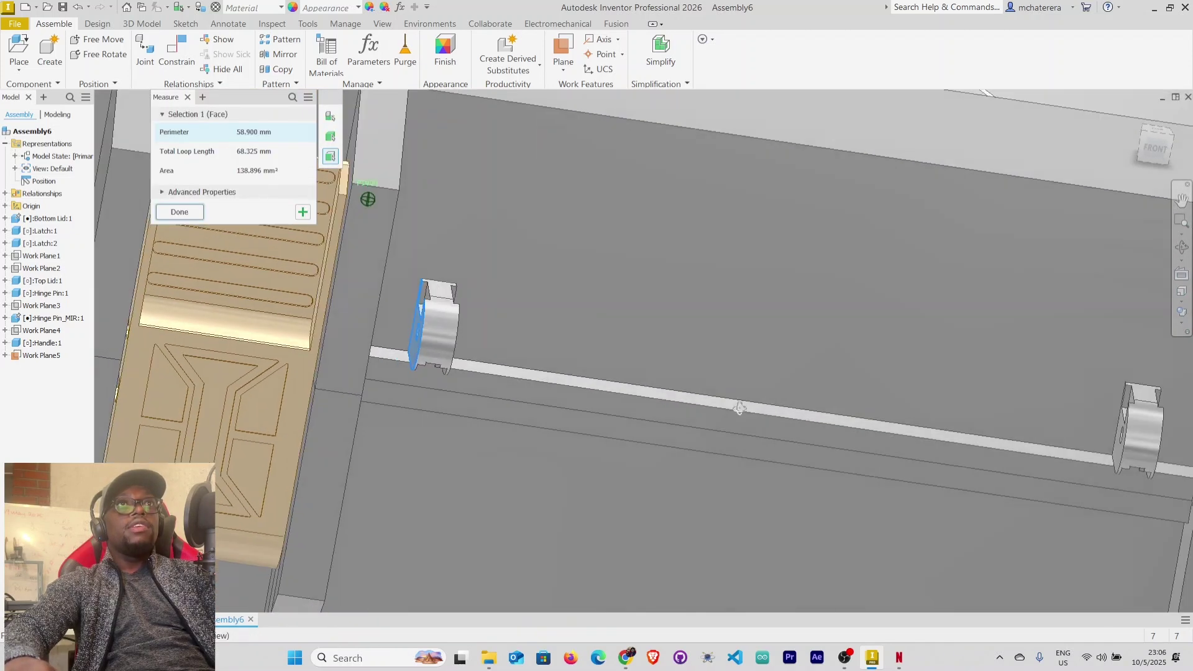
{"action": "middle_click_drag", "start_coordinate": [360, 312], "coordinate": [525, 440]}
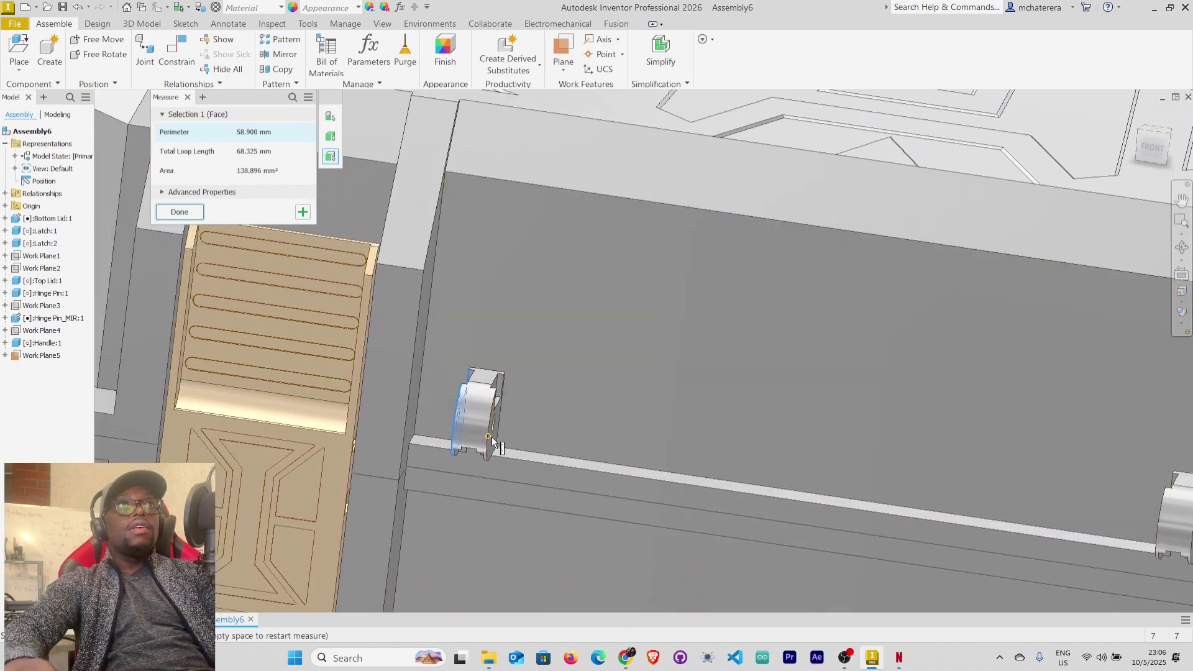
{"action": "scroll", "coordinate": [490, 442], "scroll_direction": "up", "scroll_amount": 5}
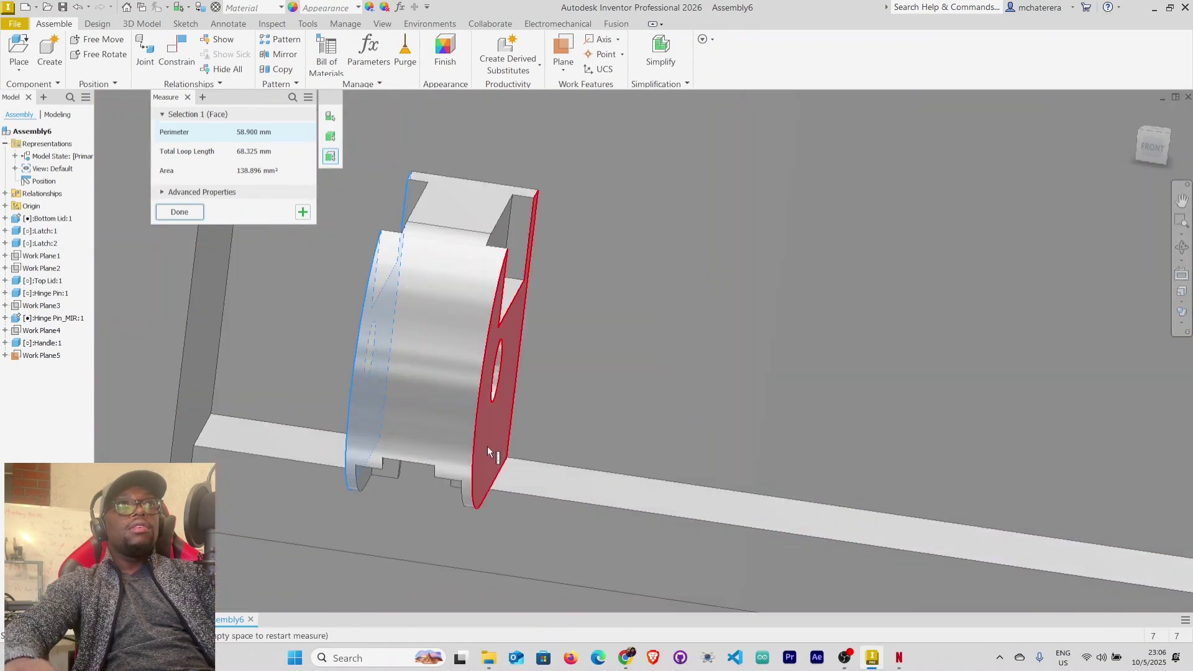
{"action": "left_click", "coordinate": [487, 446]}
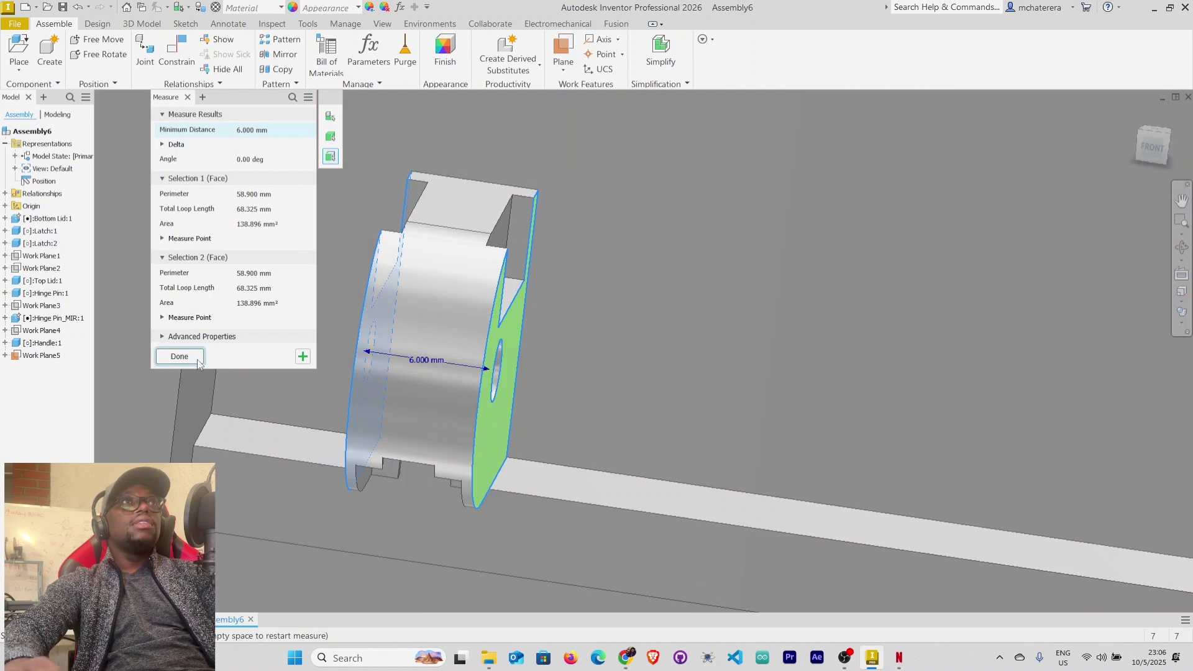
{"action": "left_click", "coordinate": [196, 359]}
Create a work plane offset -3 mm from the outer side face of the left handle bracket.
{"action": "middle_click_drag", "start_coordinate": [542, 461], "coordinate": [624, 448], "text": "shift"}
{"action": "left_click", "coordinate": [563, 49]}
{"action": "left_click_drag", "start_coordinate": [505, 383], "coordinate": [547, 390]}
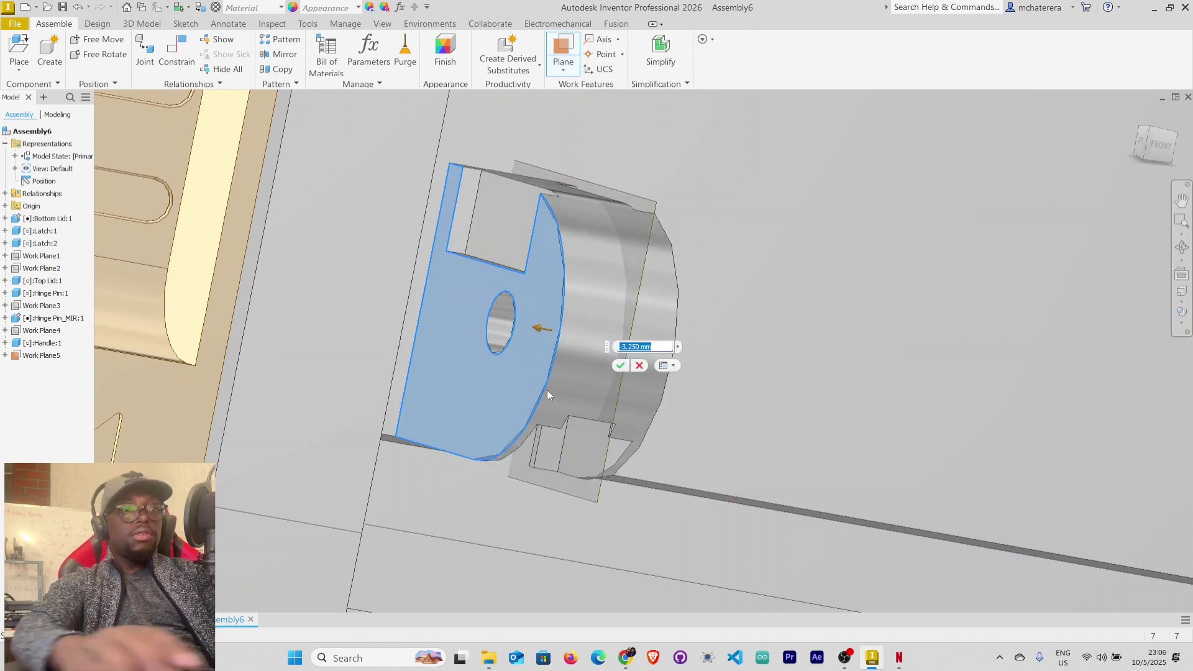
{"action": "type", "text": "-3"}
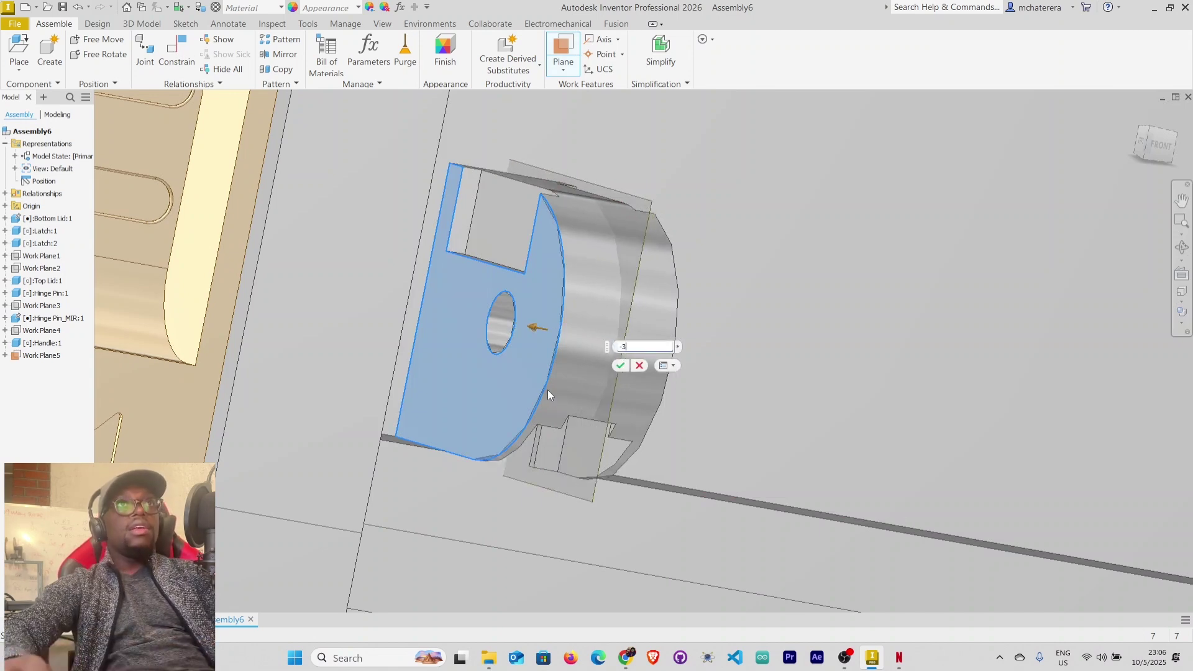
{"action": "left_click", "coordinate": [619, 366]}
Apply a flush constraint with 0 mm offset between the work planes centred in the Handle's left arm and the left bracket.
{"action": "scroll", "coordinate": [639, 490], "scroll_direction": "down", "scroll_amount": 5}
{"action": "scroll", "coordinate": [644, 501], "scroll_direction": "down", "scroll_amount": 5}
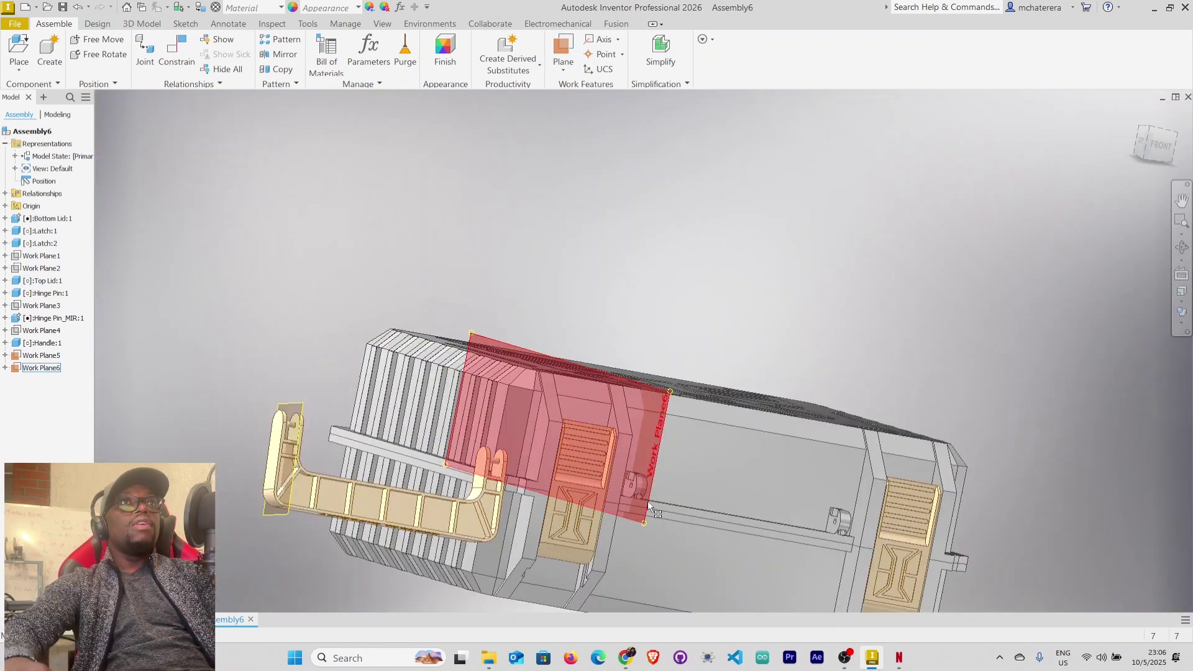
{"action": "middle_click_drag", "start_coordinate": [651, 505], "coordinate": [747, 371], "text": "shift"}
{"action": "middle_click_drag", "start_coordinate": [298, 409], "coordinate": [299, 464]}
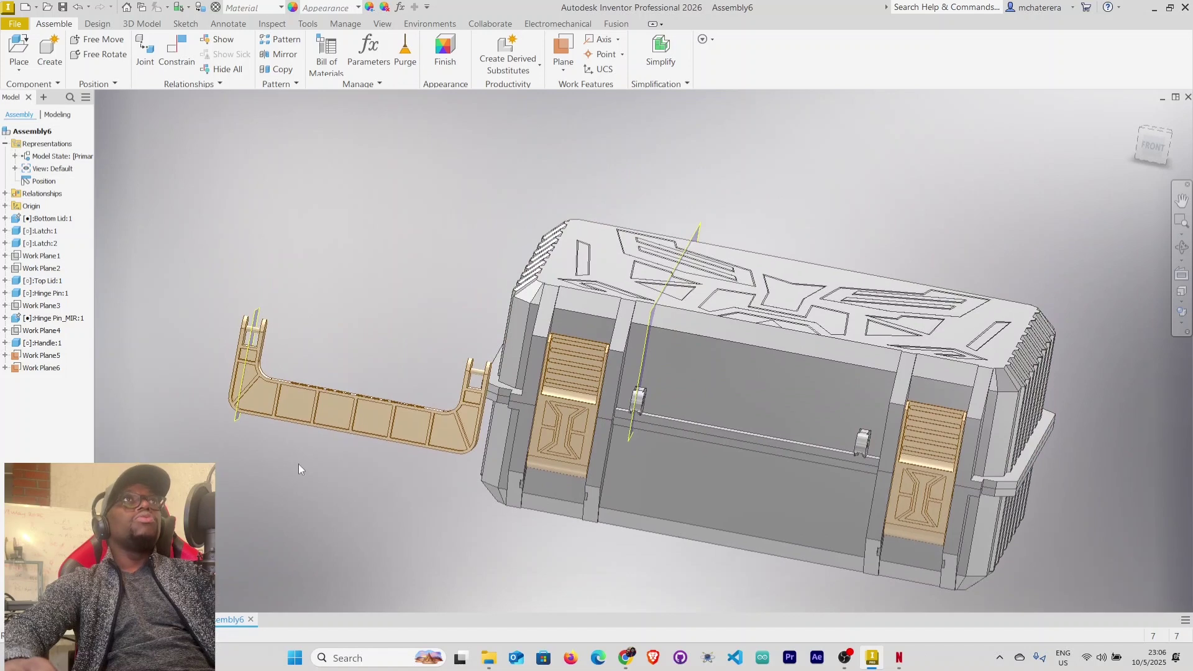
{"action": "left_click", "coordinate": [177, 53]}
{"action": "left_click", "coordinate": [277, 186]}
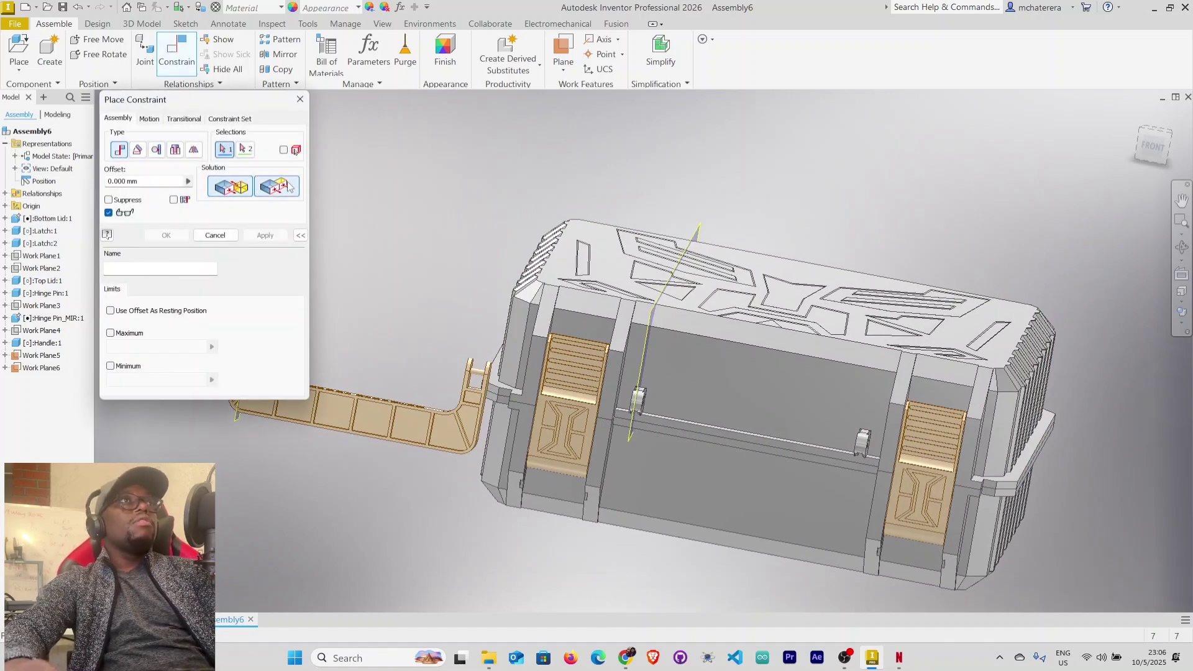
{"action": "middle_click_drag", "start_coordinate": [435, 311], "coordinate": [590, 360]}
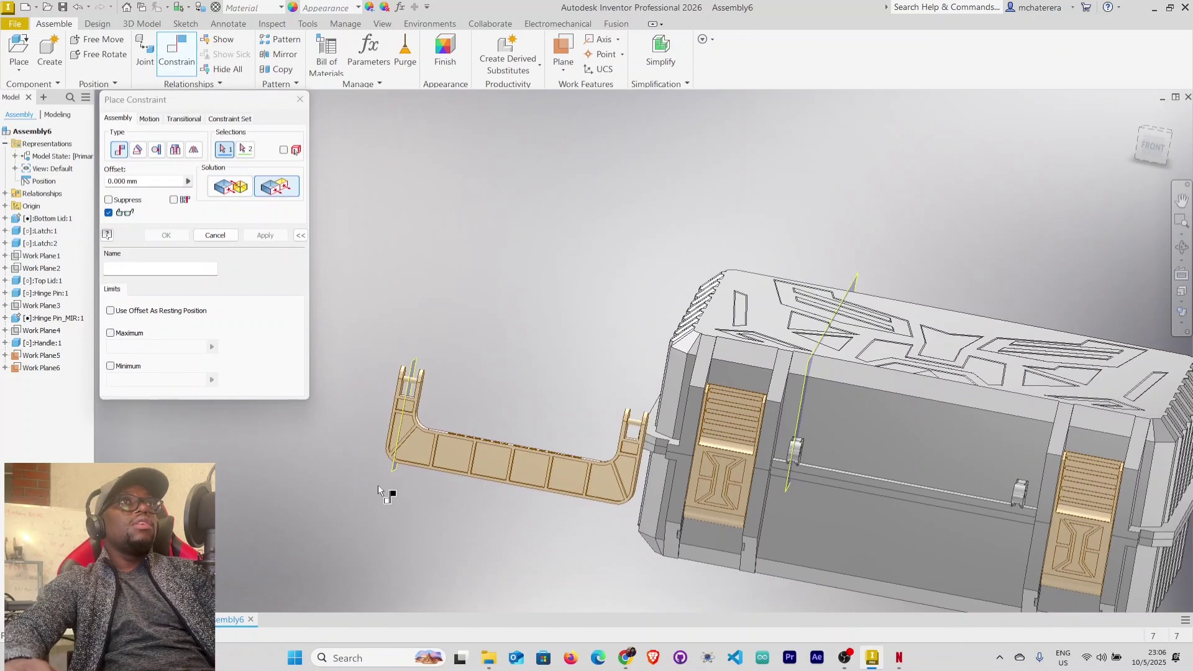
{"action": "scroll", "coordinate": [381, 491], "scroll_direction": "up", "scroll_amount": 3}
{"action": "left_click", "coordinate": [405, 458]}
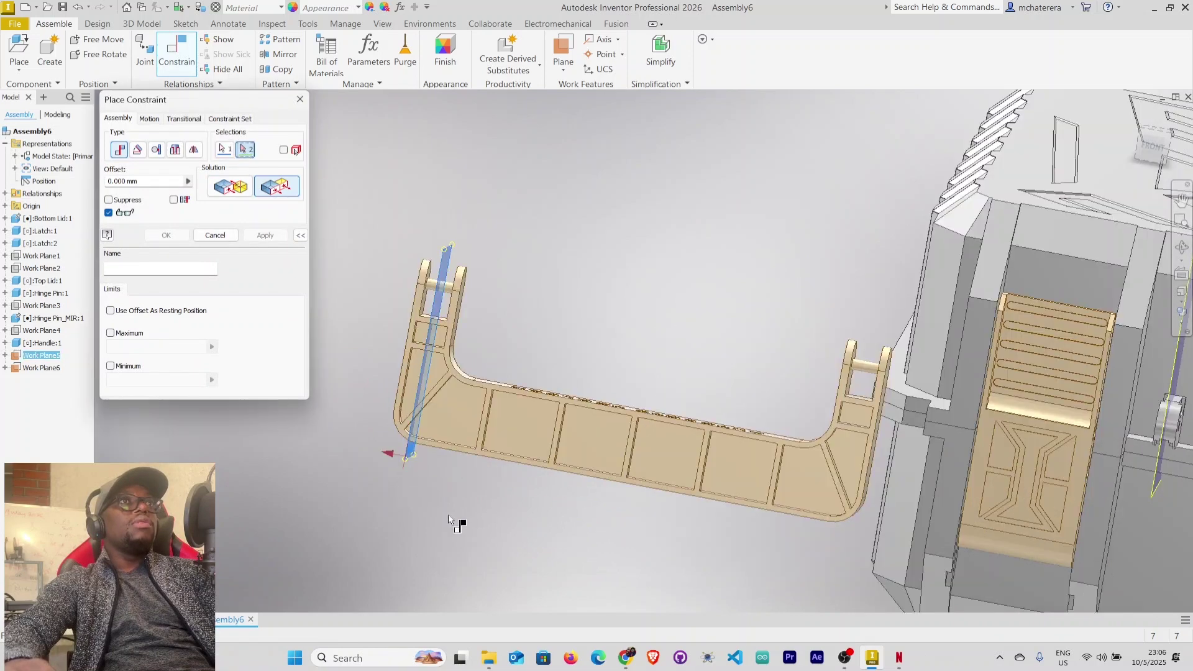
{"action": "middle_click_drag", "start_coordinate": [851, 582], "coordinate": [681, 557]}
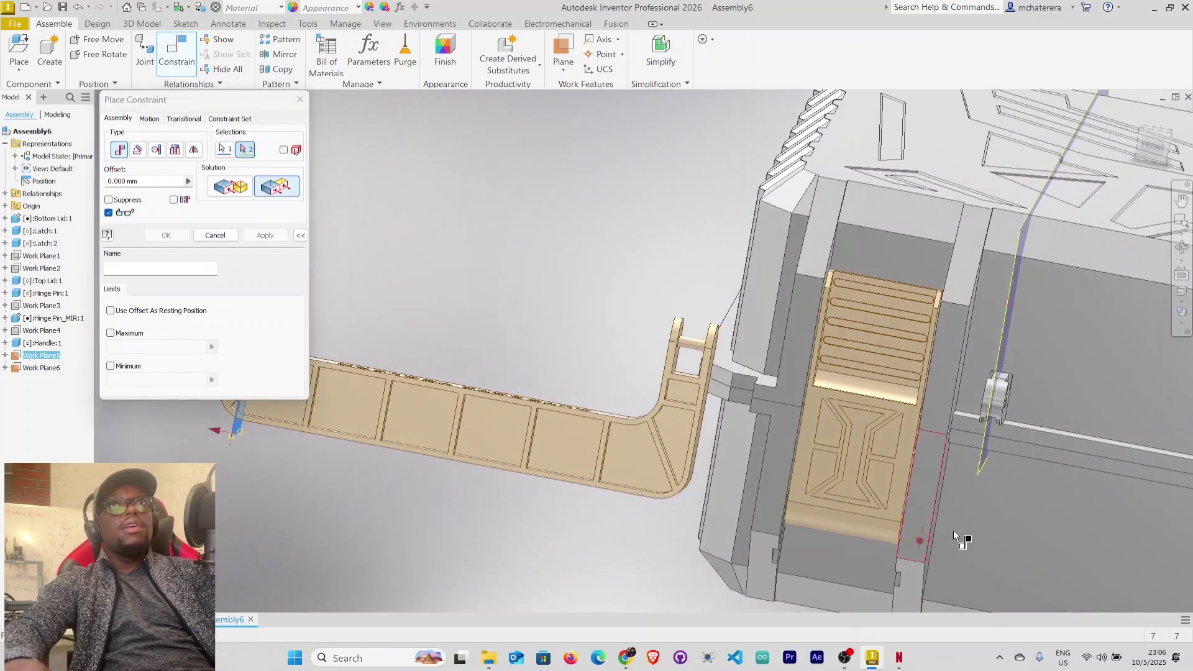
{"action": "left_click", "coordinate": [981, 472]}
{"action": "scroll", "coordinate": [906, 521], "scroll_direction": "down", "scroll_amount": 5}
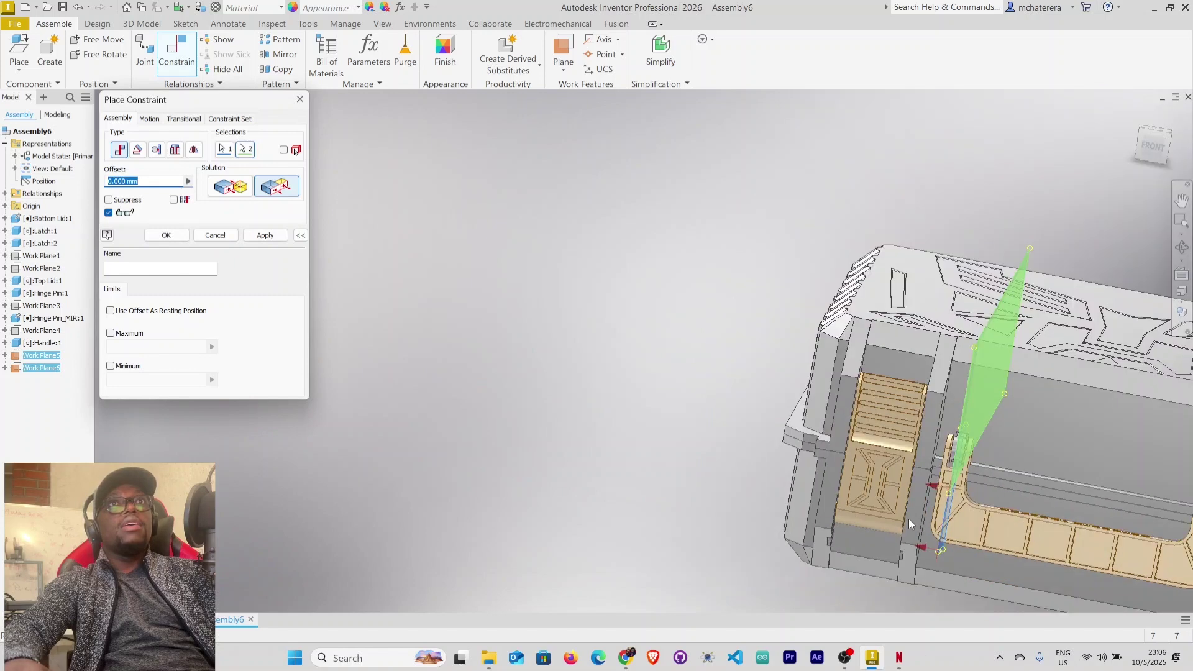
{"action": "left_click", "coordinate": [264, 239]}
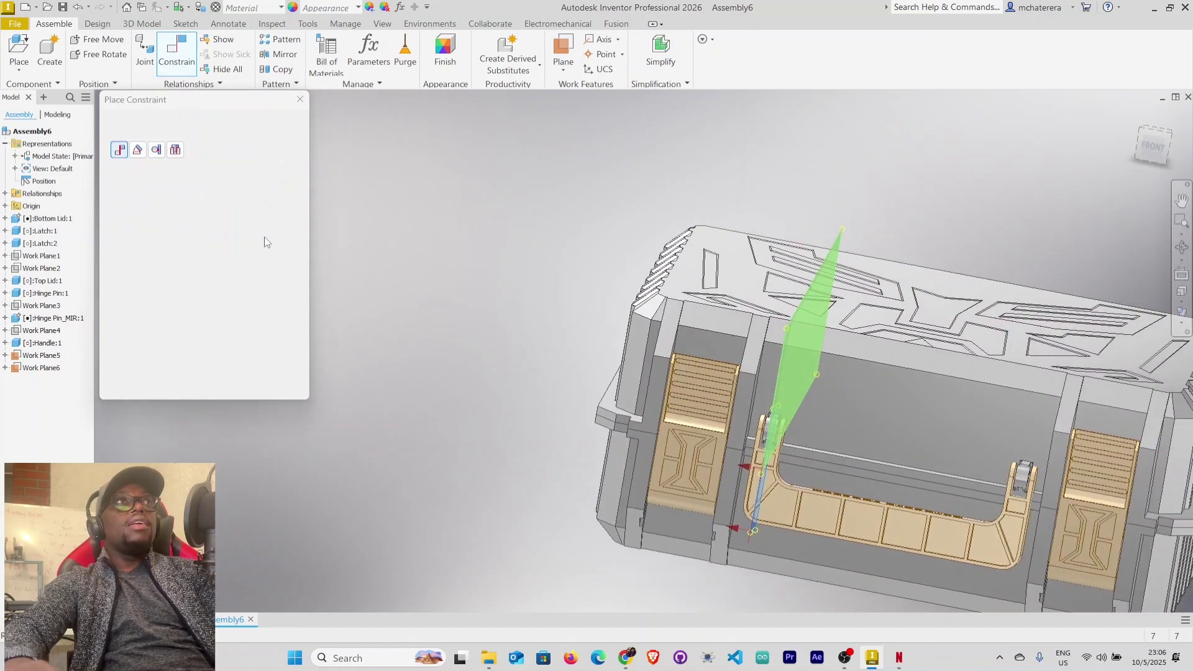
{"action": "left_click", "coordinate": [214, 235]}
Hide the large work plane that passes through the middle of the left handle bracket.
{"action": "middle_click_drag", "start_coordinate": [469, 356], "coordinate": [533, 365], "text": "shift"}
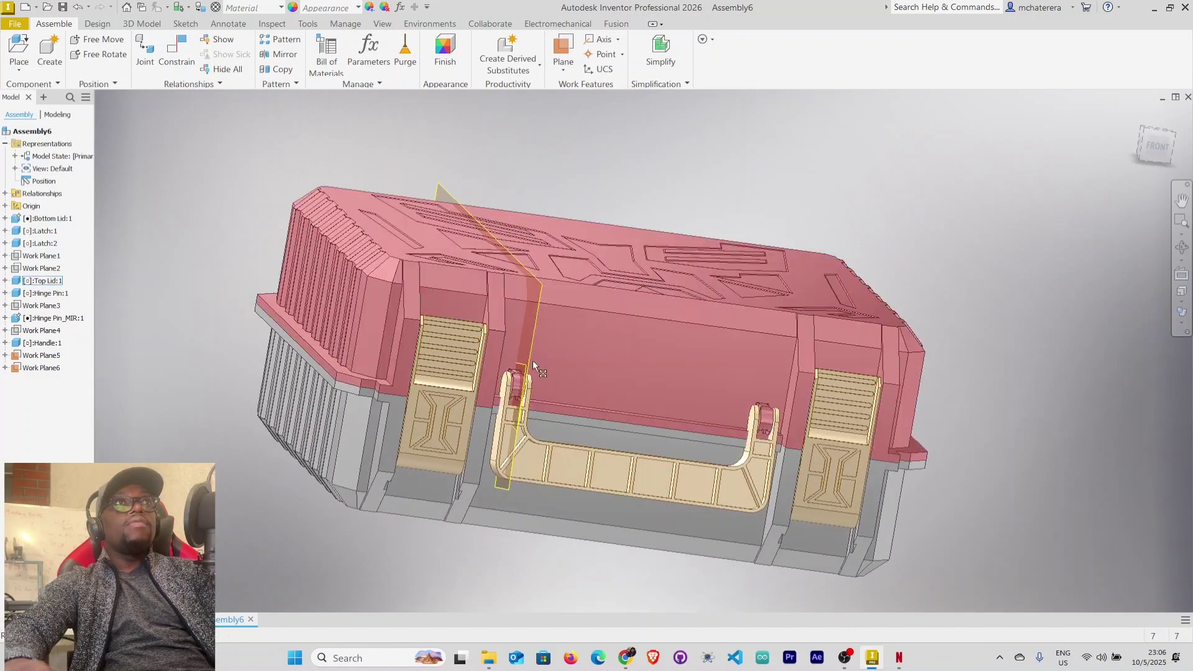
{"action": "right_click", "coordinate": [528, 349]}
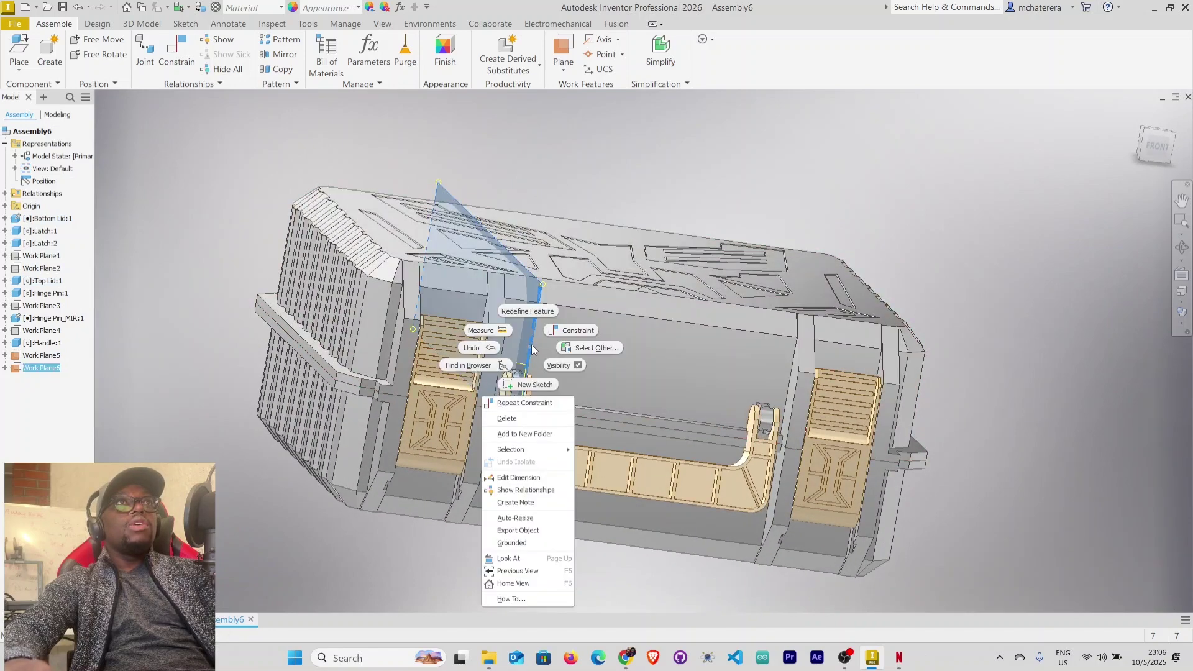
{"action": "left_click", "coordinate": [557, 366]}
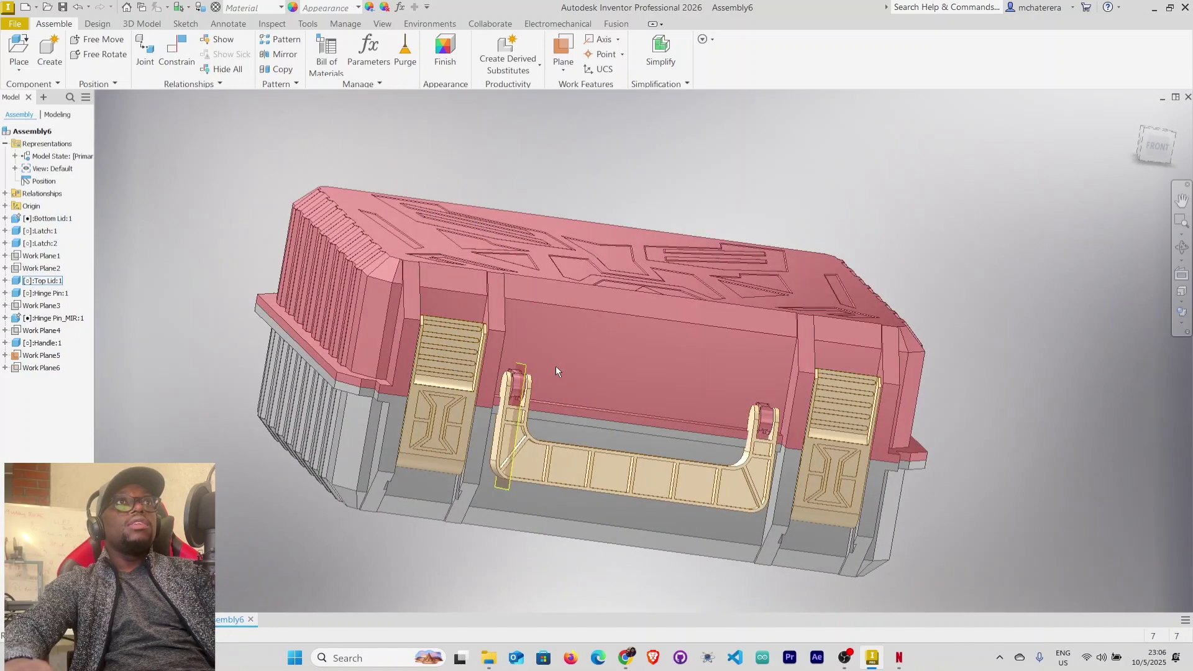
{"action": "mouse_move", "coordinate": [594, 385]}
{"action": "middle_mouse_down", "text": "shift"}
{"action": "mouse_move", "coordinate": [599, 369]}
{"action": "mouse_move", "coordinate": [625, 510]}
{"action": "middle_mouse_up", "text": "shift"}
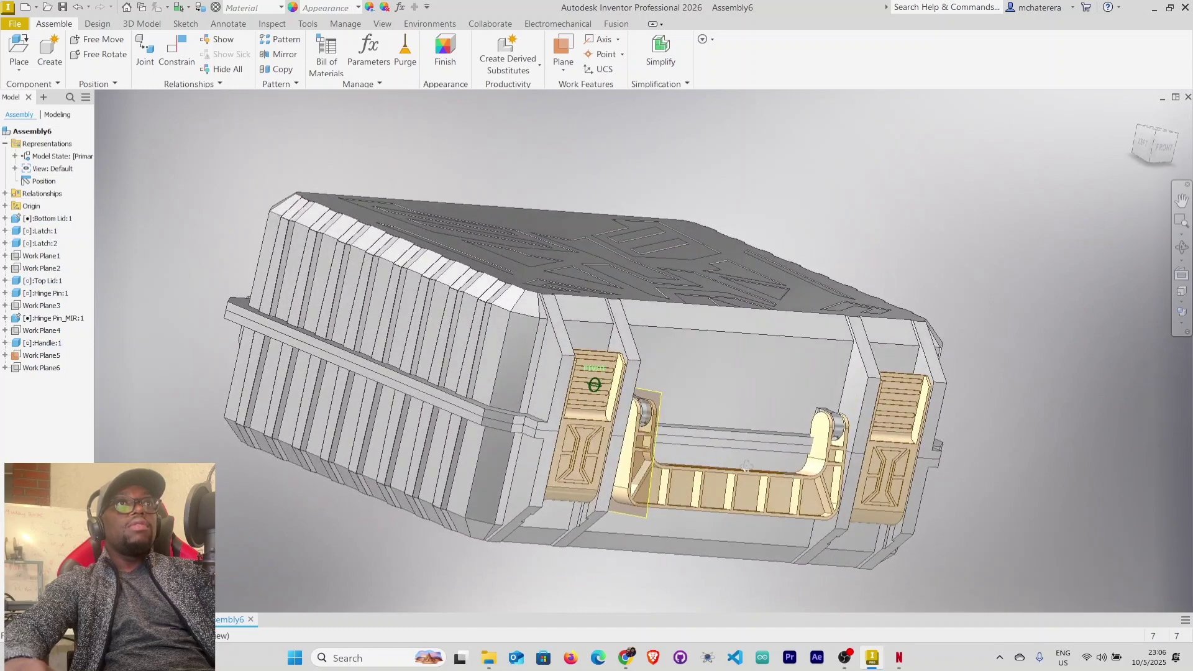
Hide the remaining visible work plane that passes through the Handle's left arm.
{"action": "right_click", "coordinate": [644, 510]}
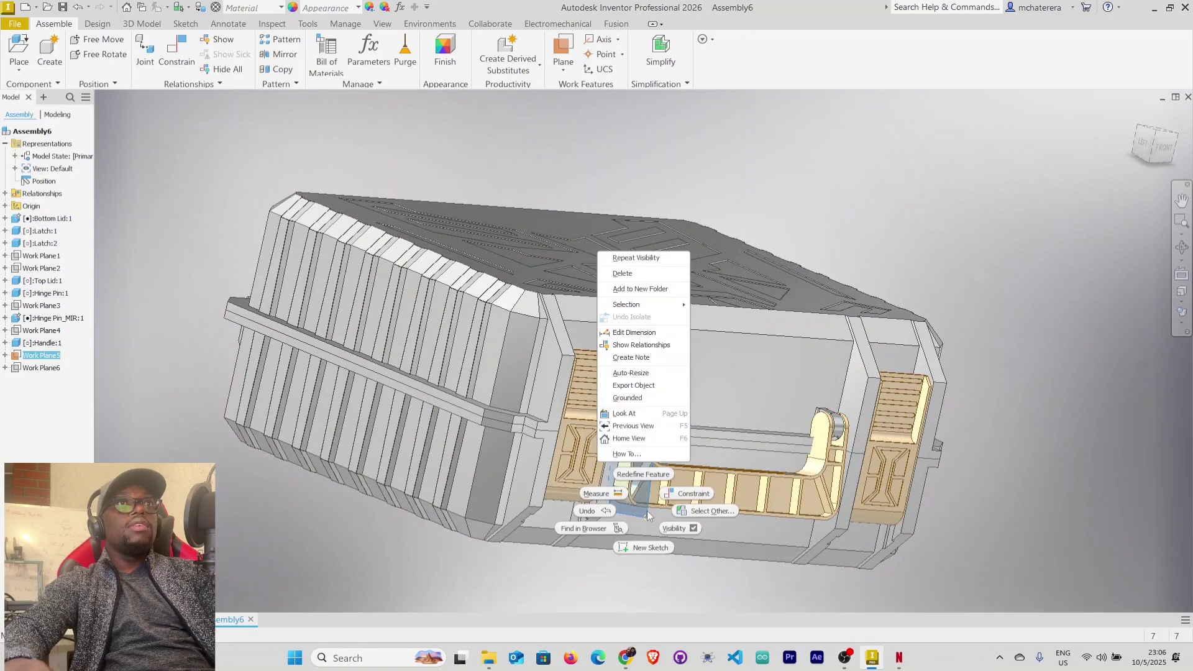
{"action": "left_click", "coordinate": [655, 546]}
{"action": "middle_click_drag", "start_coordinate": [877, 533], "coordinate": [664, 531], "text": "shift"}
Swing the Handle about its bracket pins to test its rotation on the front of the toolbox.
{"action": "mouse_move", "coordinate": [662, 530]}
{"action": "left_mouse_down"}
{"action": "mouse_move", "coordinate": [584, 451]}
{"action": "mouse_move", "coordinate": [587, 361]}
{"action": "mouse_move", "coordinate": [610, 561]}
{"action": "left_mouse_up"}
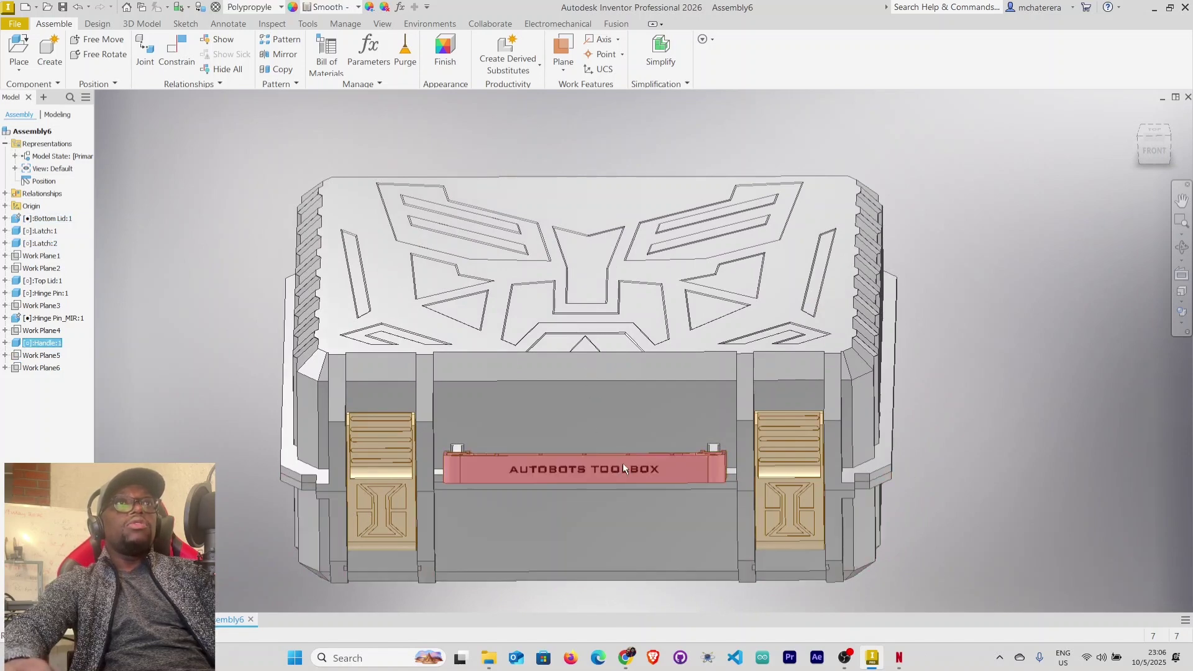
{"action": "mouse_move", "coordinate": [658, 538]}
{"action": "middle_mouse_down"}
{"action": "mouse_move", "coordinate": [660, 452]}
{"action": "mouse_move", "coordinate": [664, 515]}
{"action": "mouse_move", "coordinate": [663, 469]}
{"action": "mouse_move", "coordinate": [636, 353]}
{"action": "middle_mouse_up"}
{"action": "mouse_move", "coordinate": [636, 353]}
{"action": "left_mouse_down"}
{"action": "mouse_move", "coordinate": [621, 410]}
{"action": "mouse_move", "coordinate": [634, 526]}
{"action": "mouse_move", "coordinate": [663, 560]}
{"action": "mouse_move", "coordinate": [578, 431]}
{"action": "mouse_move", "coordinate": [639, 293]}
{"action": "mouse_move", "coordinate": [721, 343]}
{"action": "mouse_move", "coordinate": [736, 438]}
{"action": "mouse_move", "coordinate": [625, 354]}
{"action": "mouse_move", "coordinate": [580, 386]}
{"action": "mouse_move", "coordinate": [621, 354]}
{"action": "left_mouse_up"}
{"action": "scroll", "coordinate": [698, 338], "scroll_direction": "down", "scroll_amount": 3}
{"action": "middle_click_drag", "start_coordinate": [707, 287], "coordinate": [628, 420], "text": "shift"}
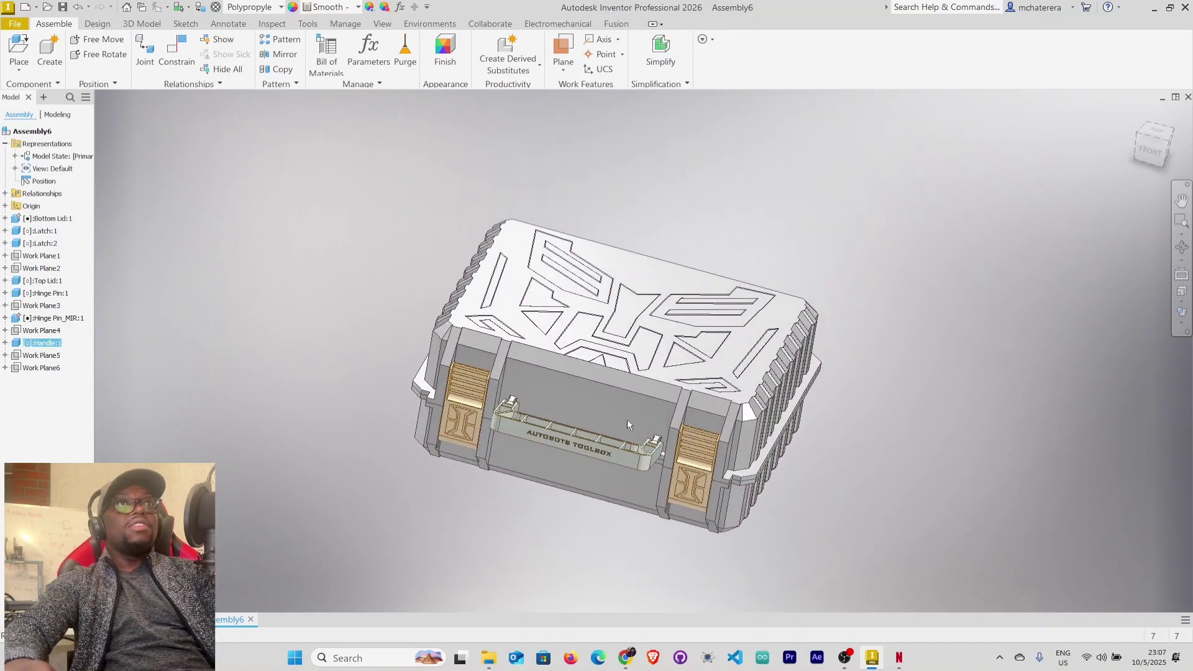
Start an explicit reference vector angle constraint between the Handle's open ribbed face and the toolbox's recessed front face behind it.
{"action": "scroll", "coordinate": [602, 413], "scroll_direction": "up", "scroll_amount": 5}
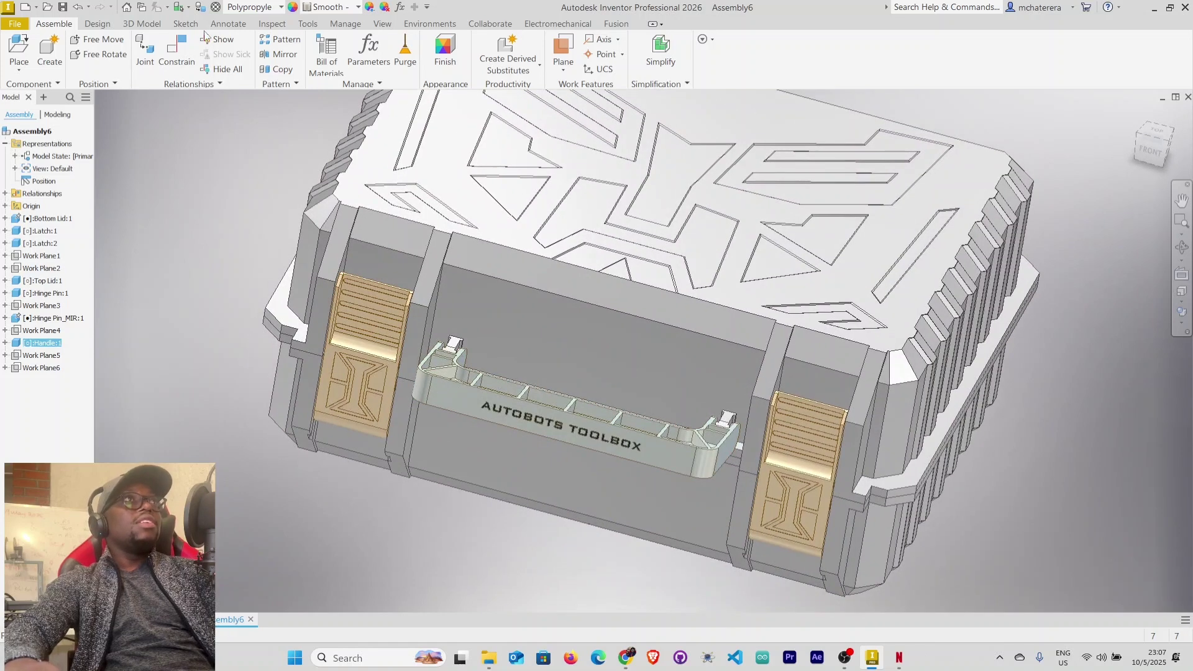
{"action": "left_click", "coordinate": [180, 50]}
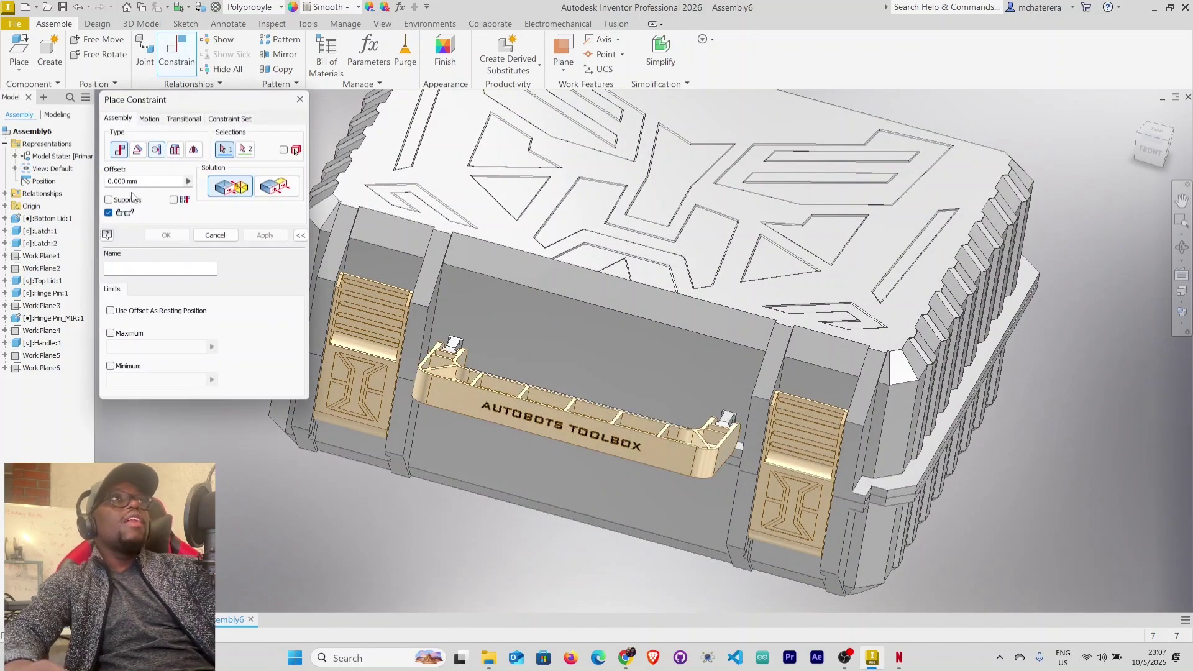
{"action": "left_click", "coordinate": [138, 151]}
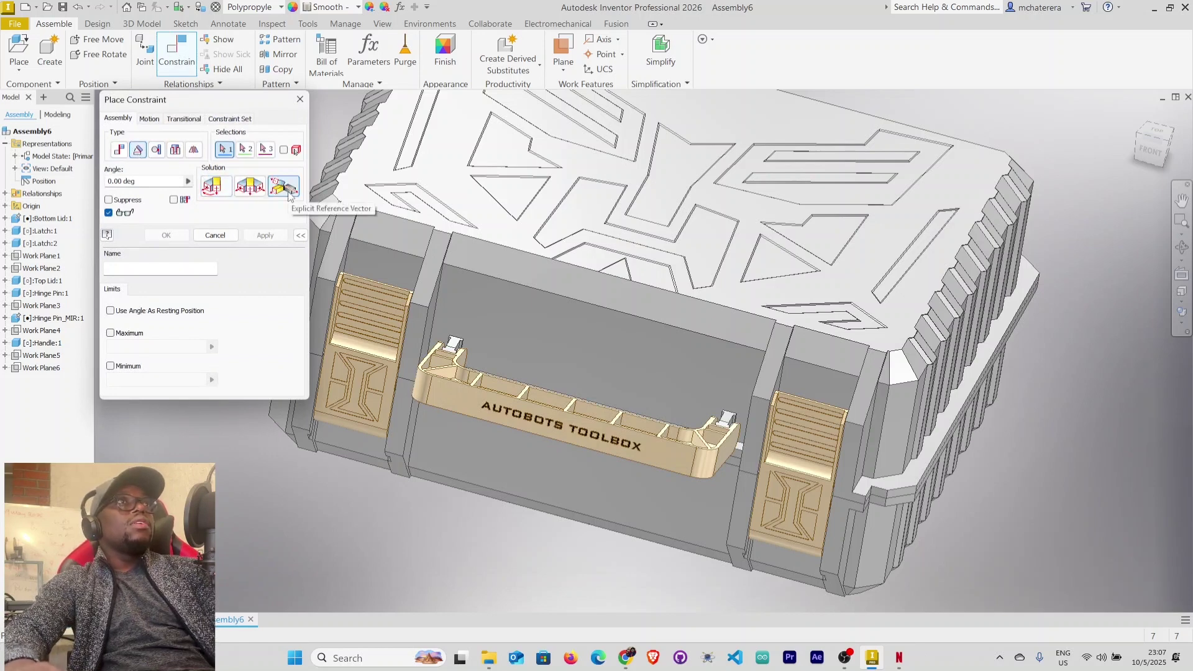
{"action": "scroll", "coordinate": [533, 392], "scroll_direction": "down", "scroll_amount": 5}
{"action": "scroll", "coordinate": [571, 393], "scroll_direction": "up", "scroll_amount": 3}
{"action": "scroll", "coordinate": [568, 434], "scroll_direction": "down", "scroll_amount": 5}
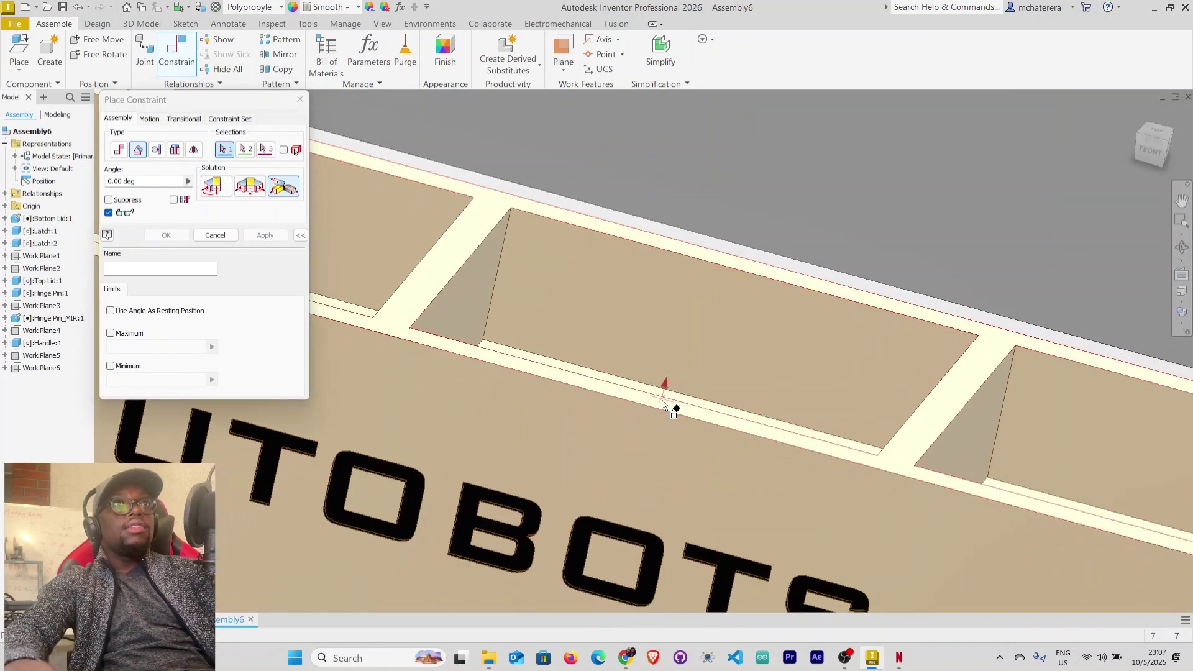
{"action": "left_click", "coordinate": [662, 405]}
{"action": "scroll", "coordinate": [689, 398], "scroll_direction": "up", "scroll_amount": 3}
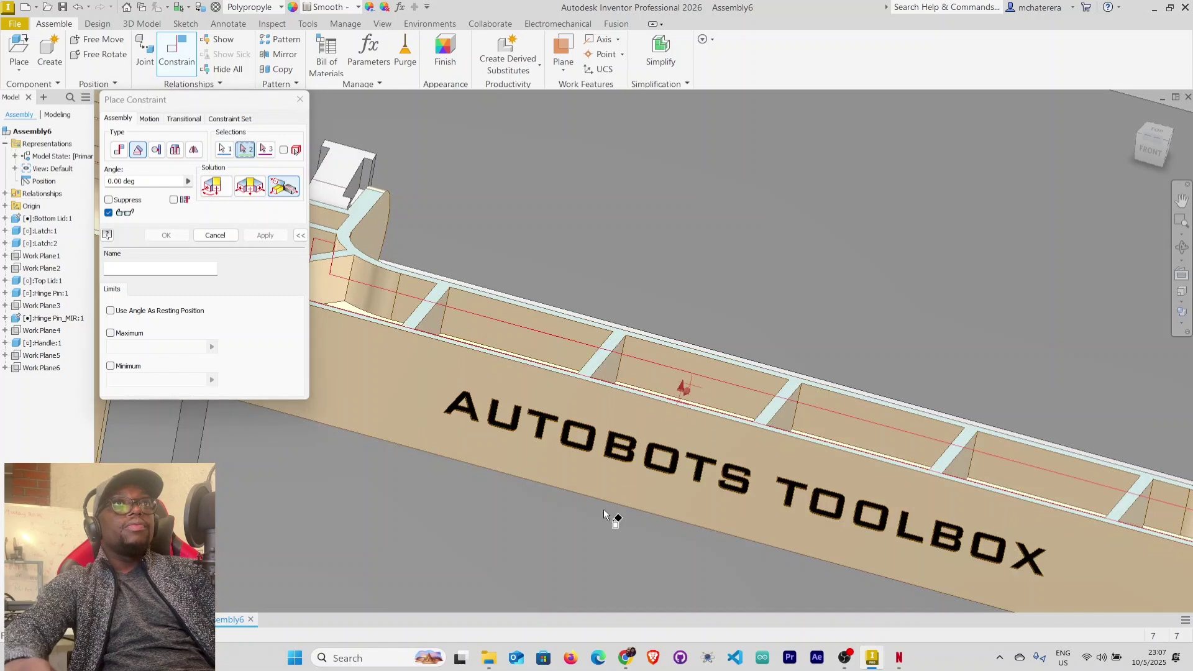
{"action": "scroll", "coordinate": [614, 501], "scroll_direction": "down", "scroll_amount": 4}
{"action": "scroll", "coordinate": [674, 377], "scroll_direction": "up", "scroll_amount": 4}
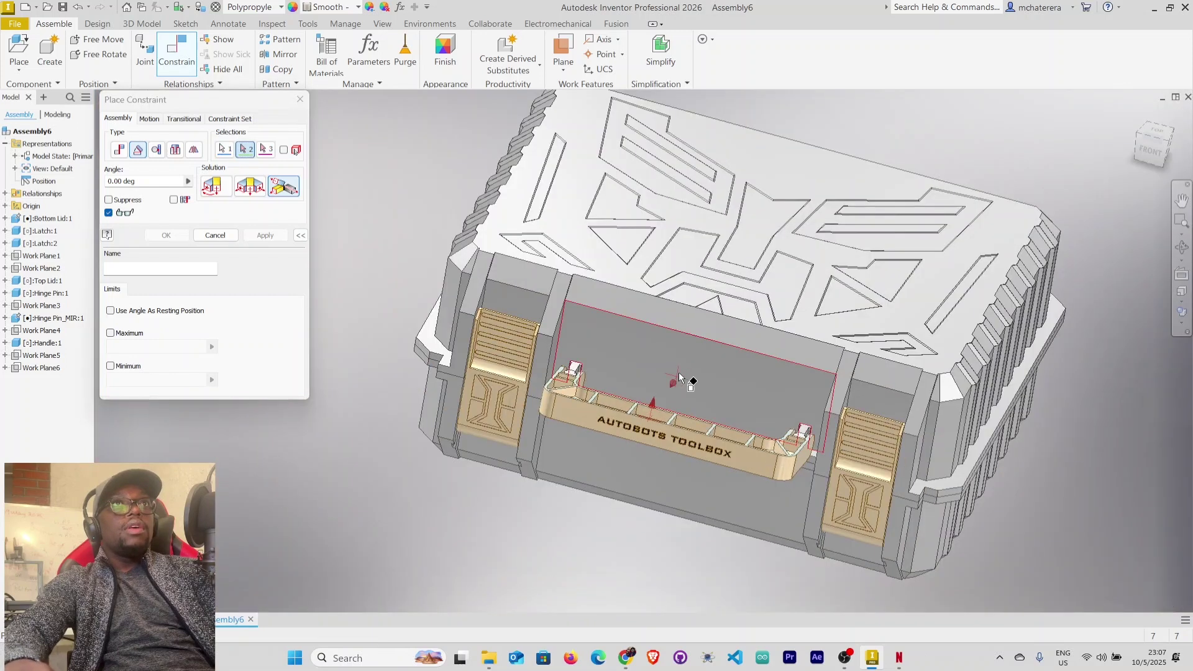
{"action": "left_click", "coordinate": [686, 365]}
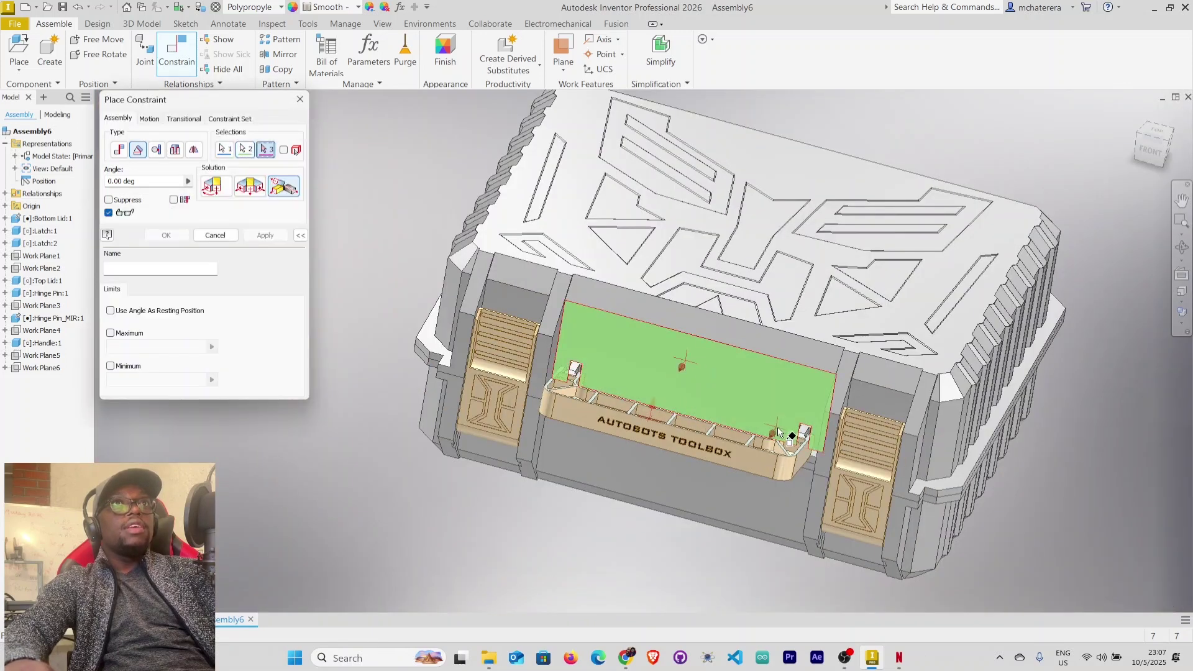
Choose the axis of the Handle's right pivot pin as the reference vector of the angle constraint.
{"action": "mouse_move", "coordinate": [801, 436]}
{"action": "middle_mouse_down", "text": "shift"}
{"action": "mouse_move", "coordinate": [819, 431]}
{"action": "mouse_move", "coordinate": [805, 435]}
{"action": "middle_mouse_up", "text": "shift"}
{"action": "scroll", "coordinate": [802, 435], "scroll_direction": "down", "scroll_amount": 6}
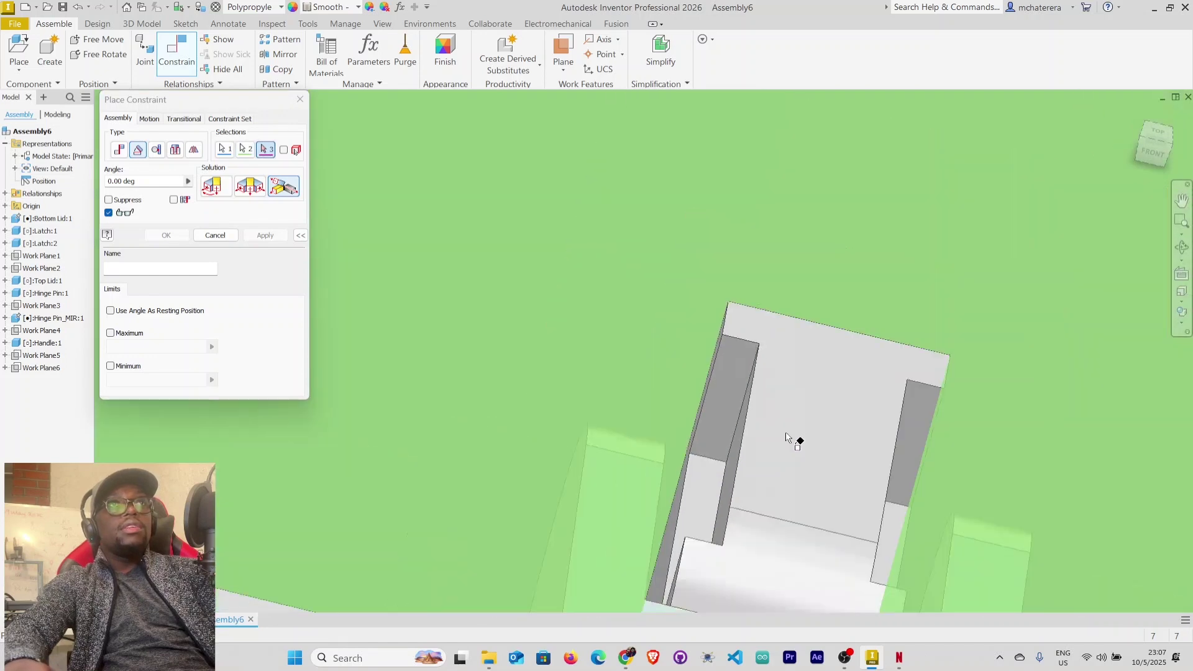
{"action": "scroll", "coordinate": [786, 437], "scroll_direction": "up", "scroll_amount": 3}
{"action": "middle_click_drag", "start_coordinate": [774, 421], "coordinate": [754, 245]}
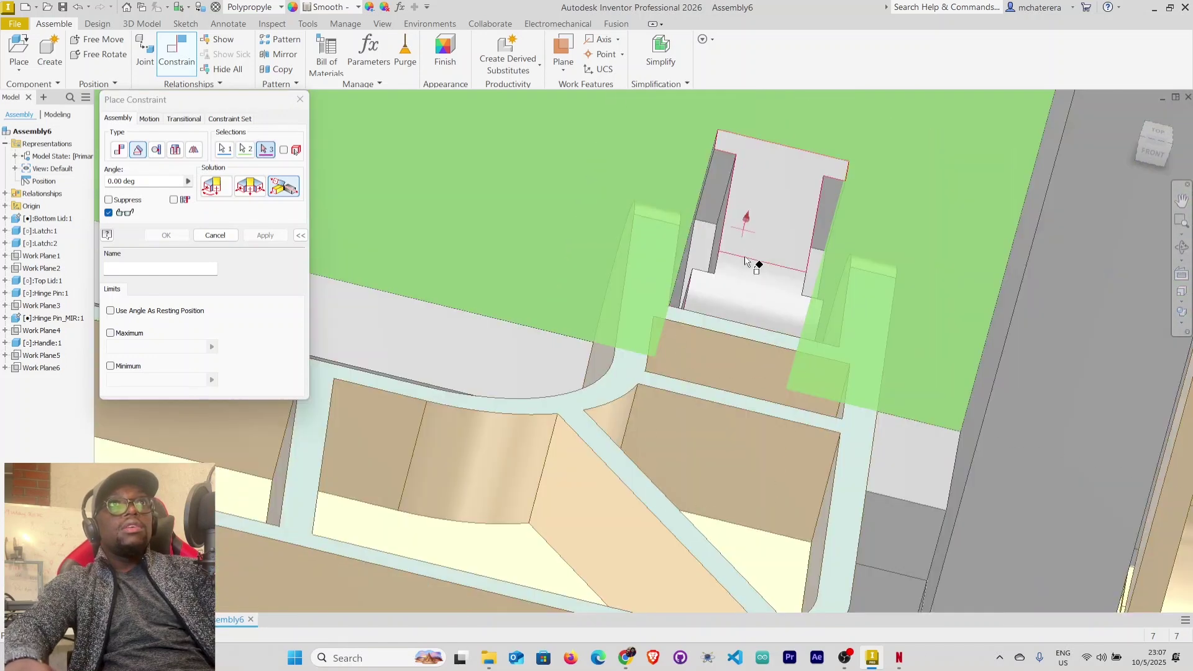
{"action": "middle_click_drag", "start_coordinate": [818, 312], "coordinate": [807, 325], "text": "shift"}
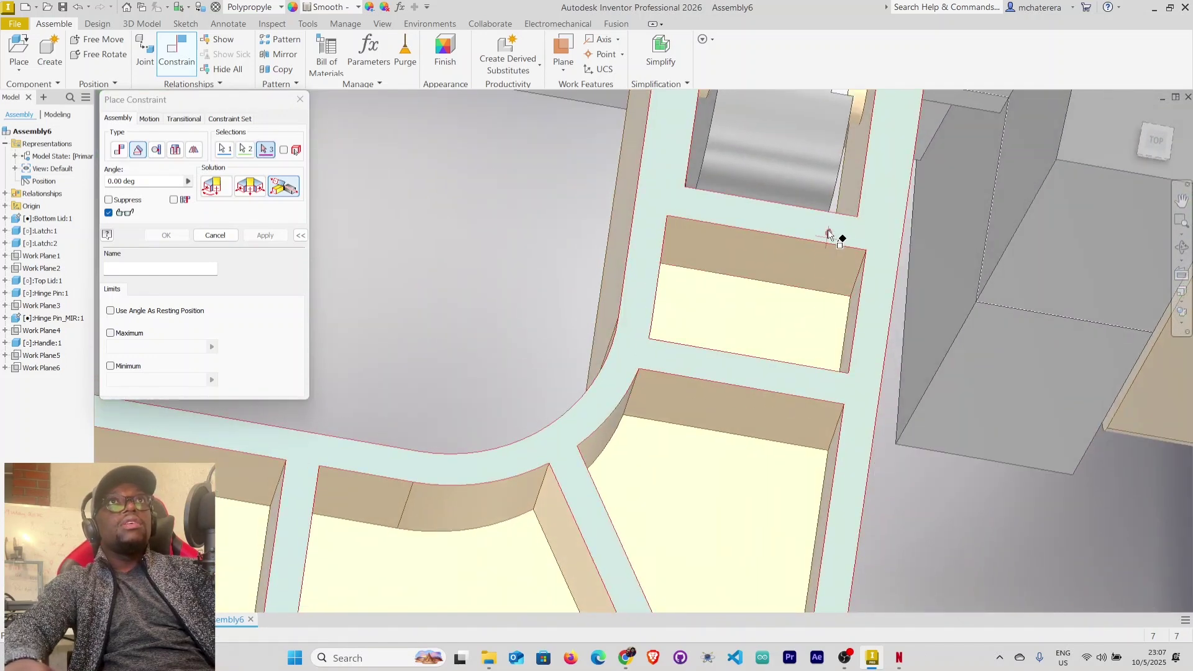
{"action": "scroll", "coordinate": [768, 385], "scroll_direction": "down", "scroll_amount": 5}
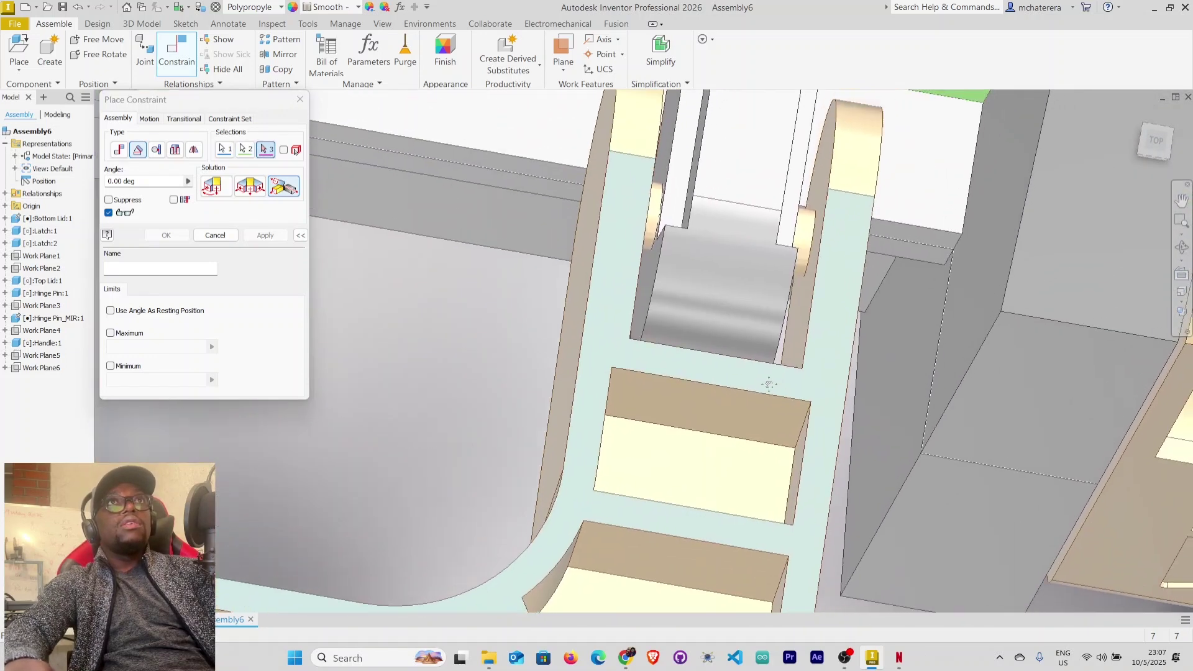
{"action": "left_click", "coordinate": [798, 255]}
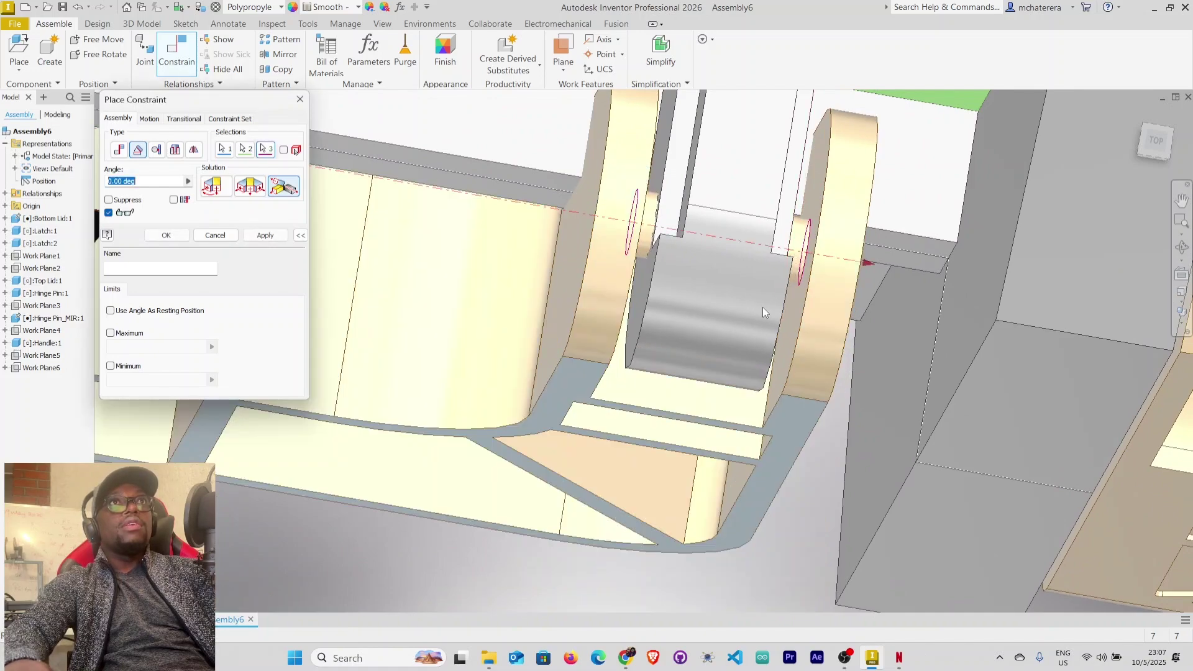
Try an angle of 90 deg for the Handle's constraint and check its pose from the side.
{"action": "scroll", "coordinate": [755, 323], "scroll_direction": "up", "scroll_amount": 8}
{"action": "scroll", "coordinate": [770, 379], "scroll_direction": "down", "scroll_amount": 3}
{"action": "middle_click_drag", "start_coordinate": [798, 324], "coordinate": [807, 261], "text": "shift"}
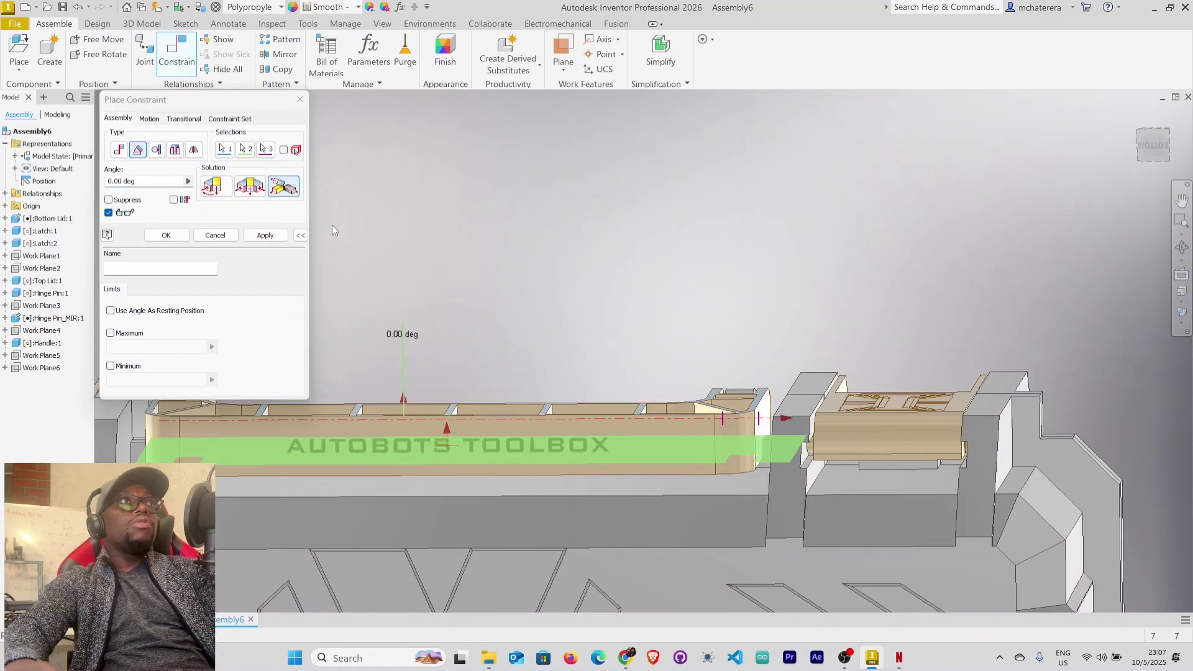
{"action": "scroll", "coordinate": [673, 469], "scroll_direction": "up", "scroll_amount": 3}
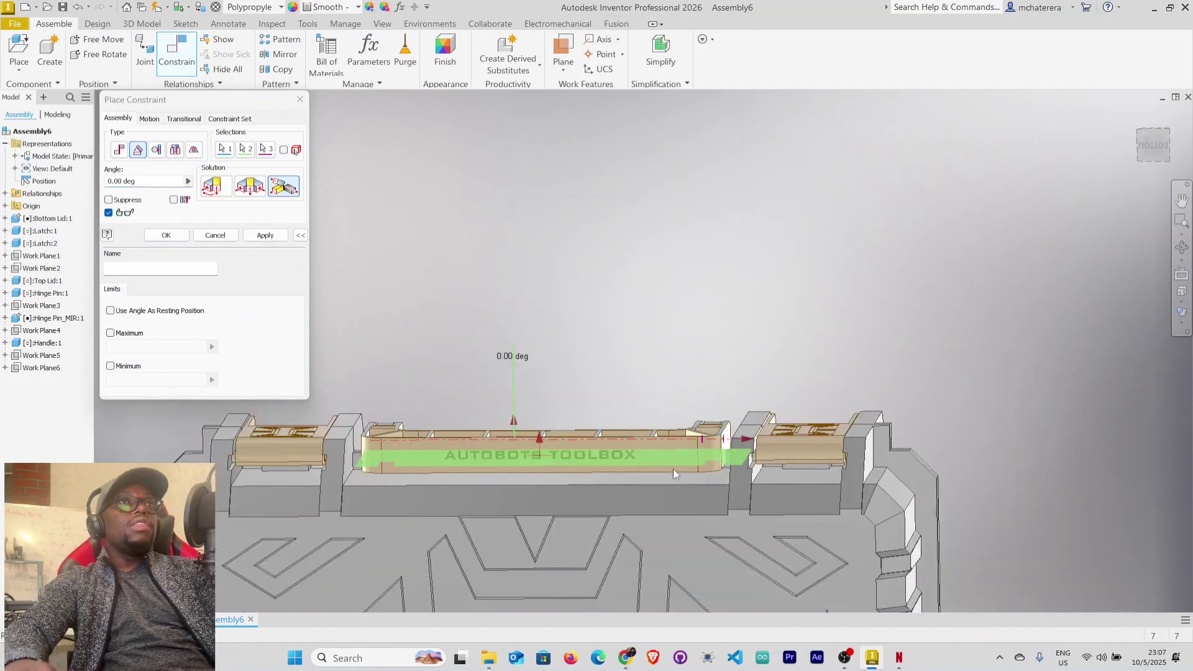
{"action": "left_click", "coordinate": [110, 182]}
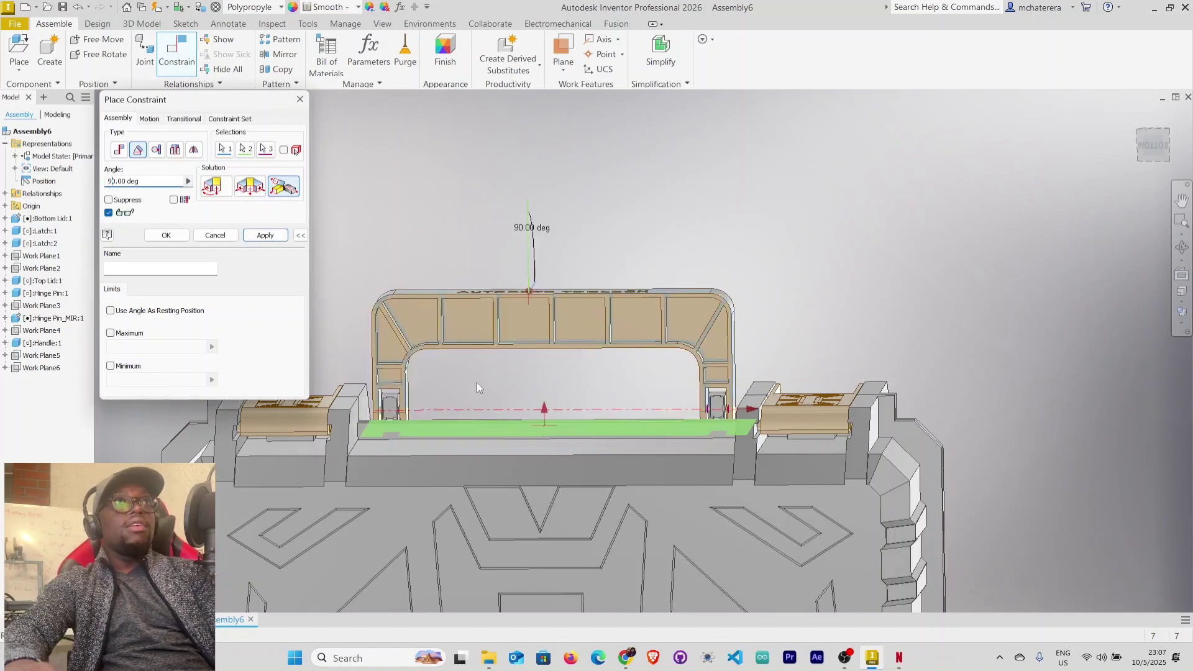
{"action": "scroll", "coordinate": [477, 387], "scroll_direction": "down", "scroll_amount": 3}
{"action": "middle_click_drag", "start_coordinate": [477, 388], "coordinate": [399, 352], "text": "shift"}
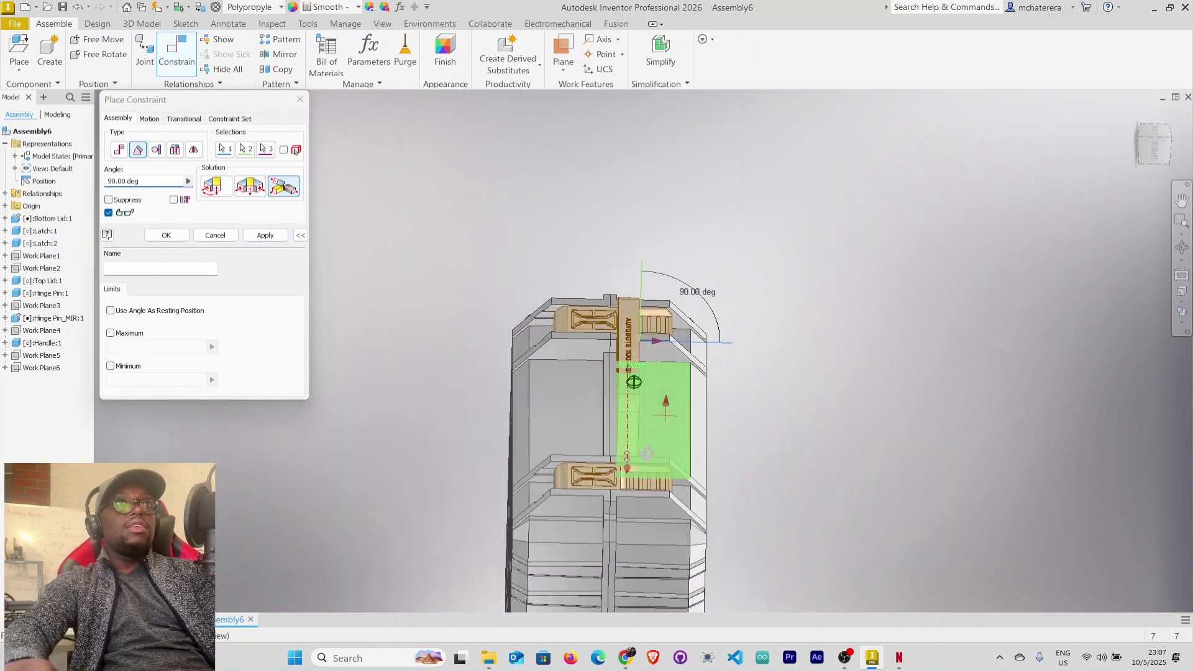
Set the Handle's constraint angle to 180 deg.
{"action": "left_click", "coordinate": [111, 183]}
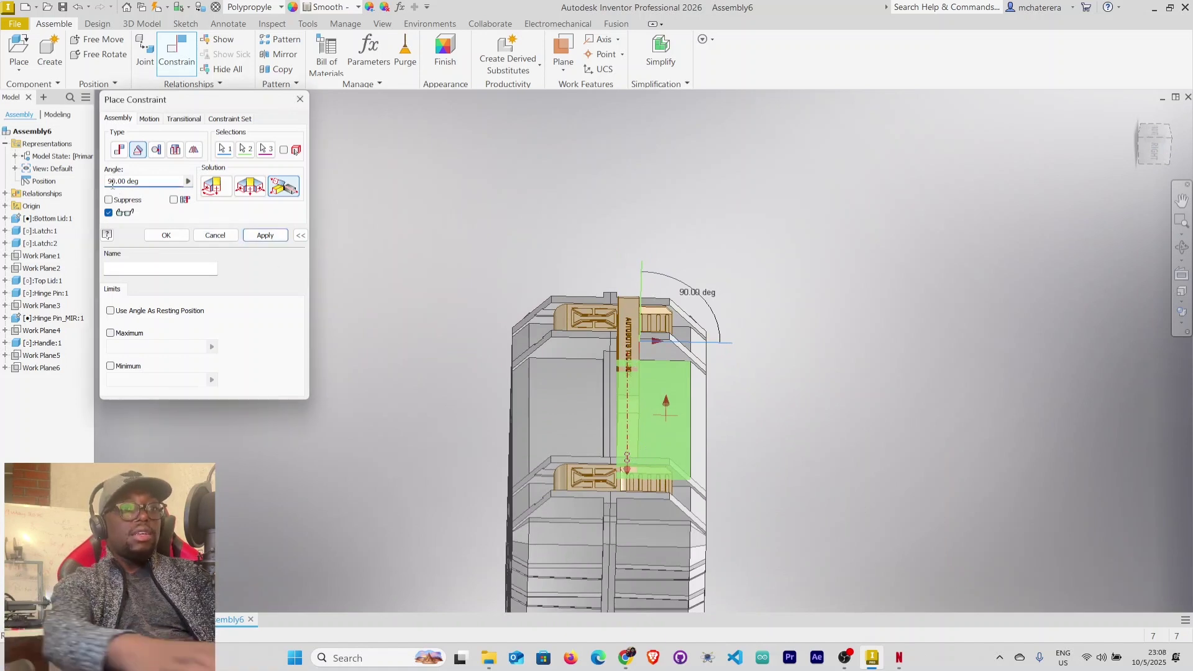
{"action": "key", "text": "BackSpace"}
{"action": "type", "text": "18"}
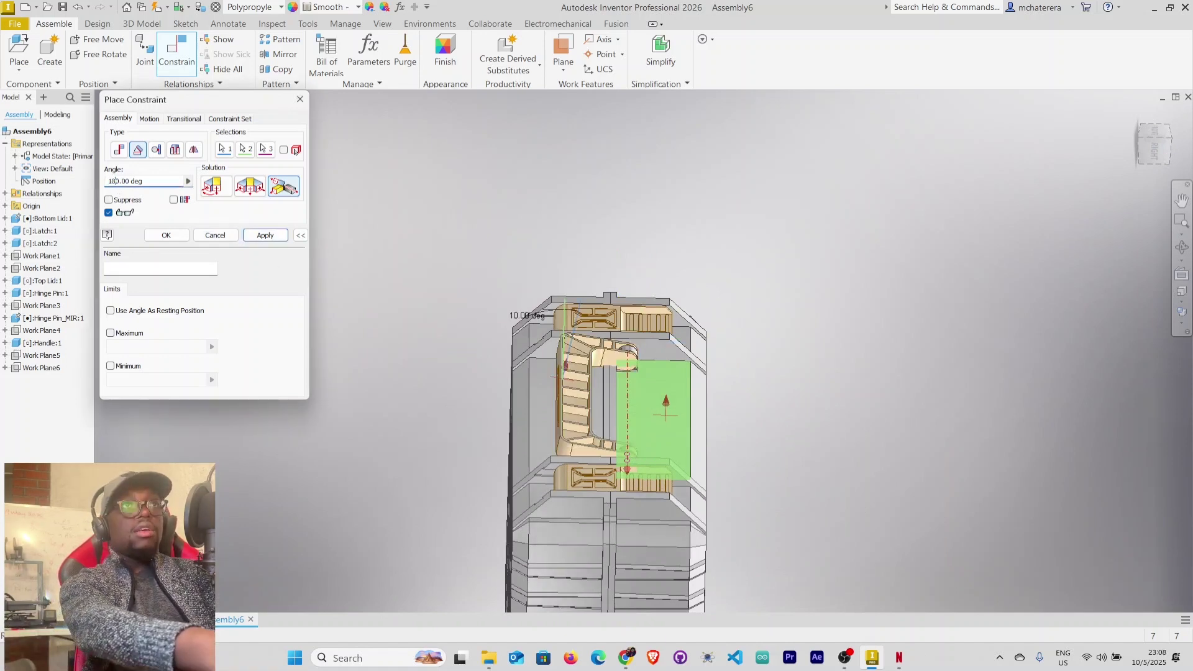
{"action": "middle_click_drag", "start_coordinate": [882, 465], "coordinate": [882, 435], "text": "shift"}
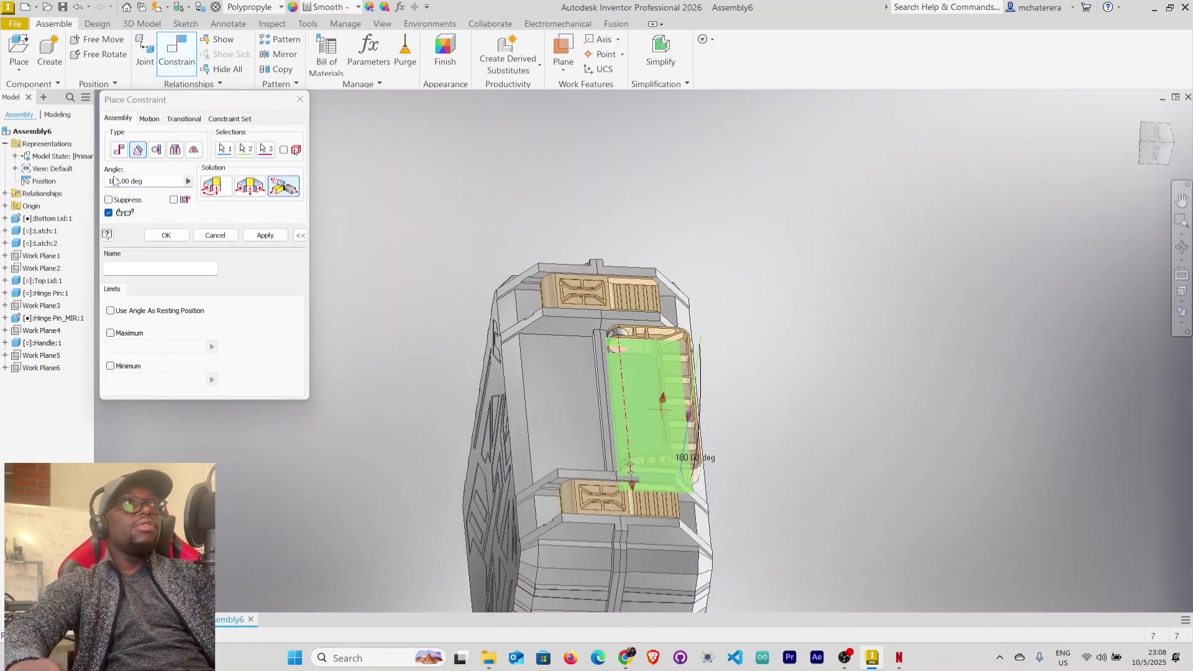
{"action": "middle_click_drag", "start_coordinate": [786, 386], "coordinate": [612, 348], "text": "shift"}
Use 180 deg as resting position, limit the angle to 0–180 deg, name the constraint "Handle Positioning" and apply it.
{"action": "left_click", "coordinate": [110, 311]}
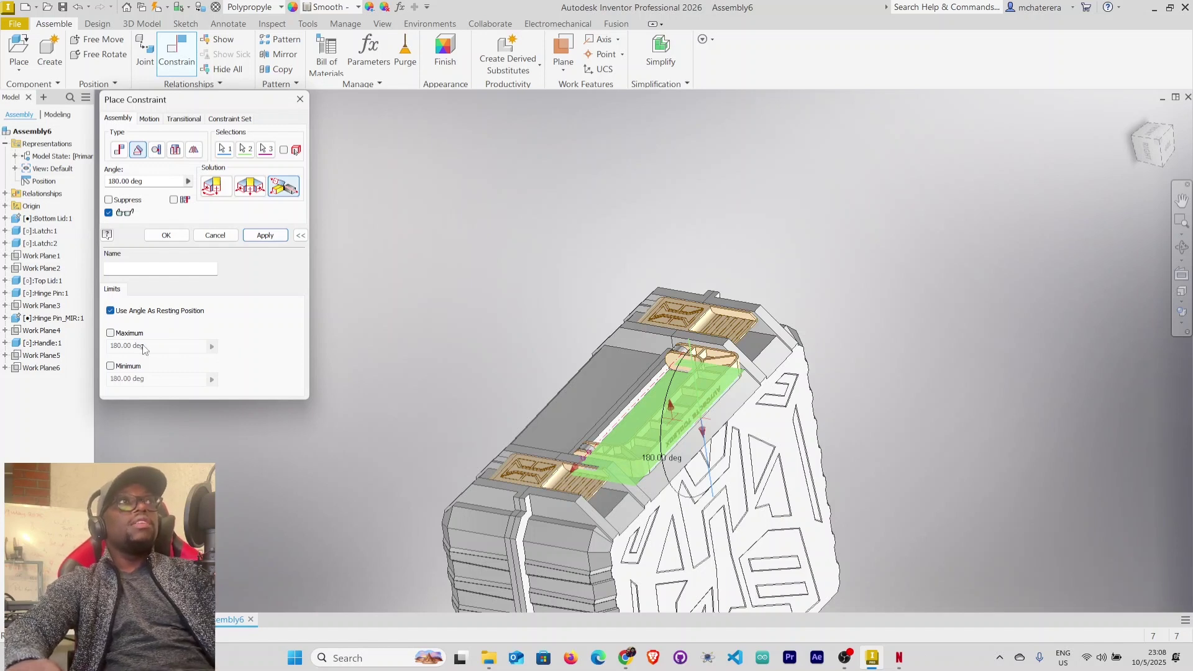
{"action": "left_click", "coordinate": [112, 334]}
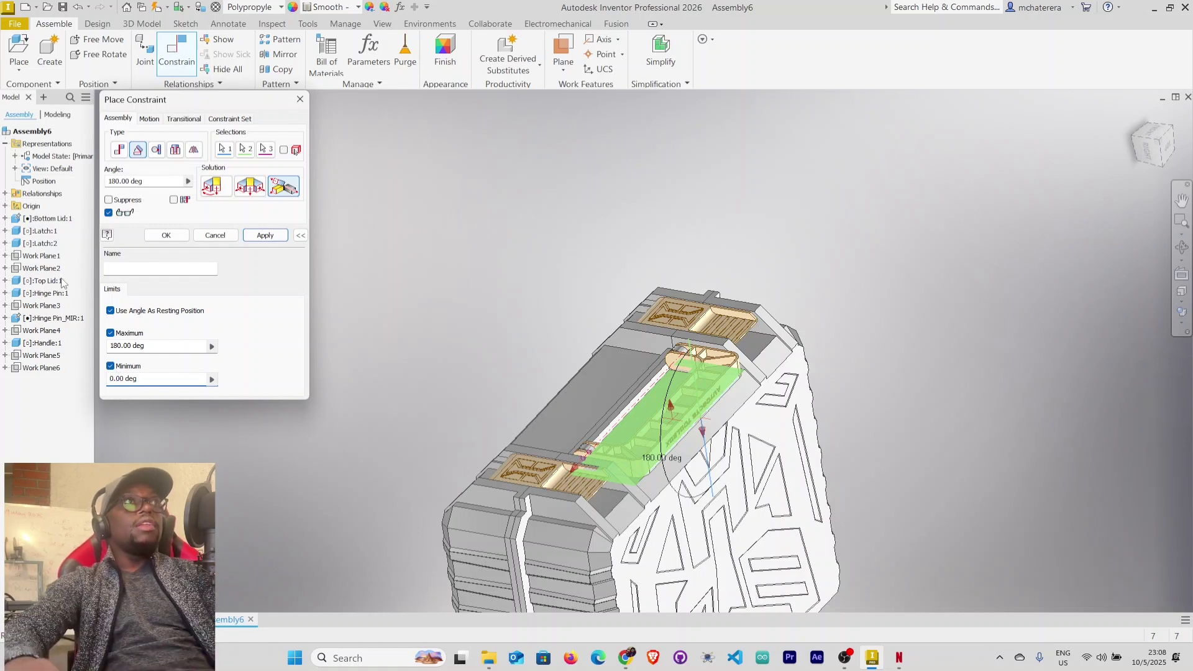
{"action": "left_click", "coordinate": [130, 274]}
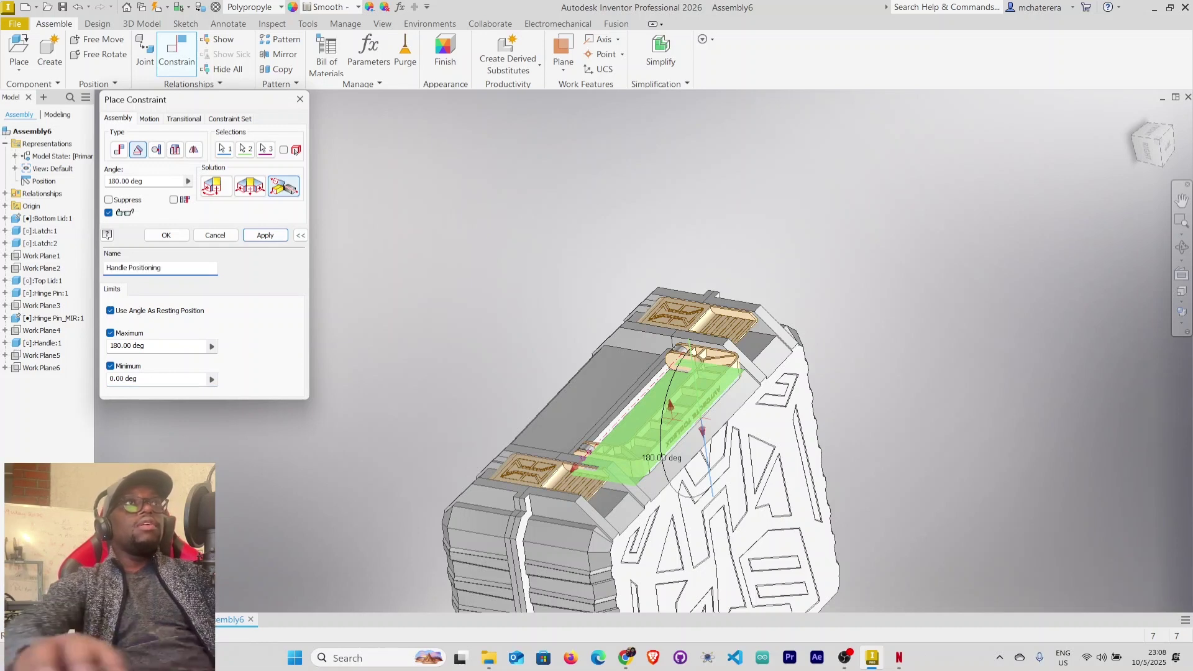
{"action": "left_click", "coordinate": [265, 235]}
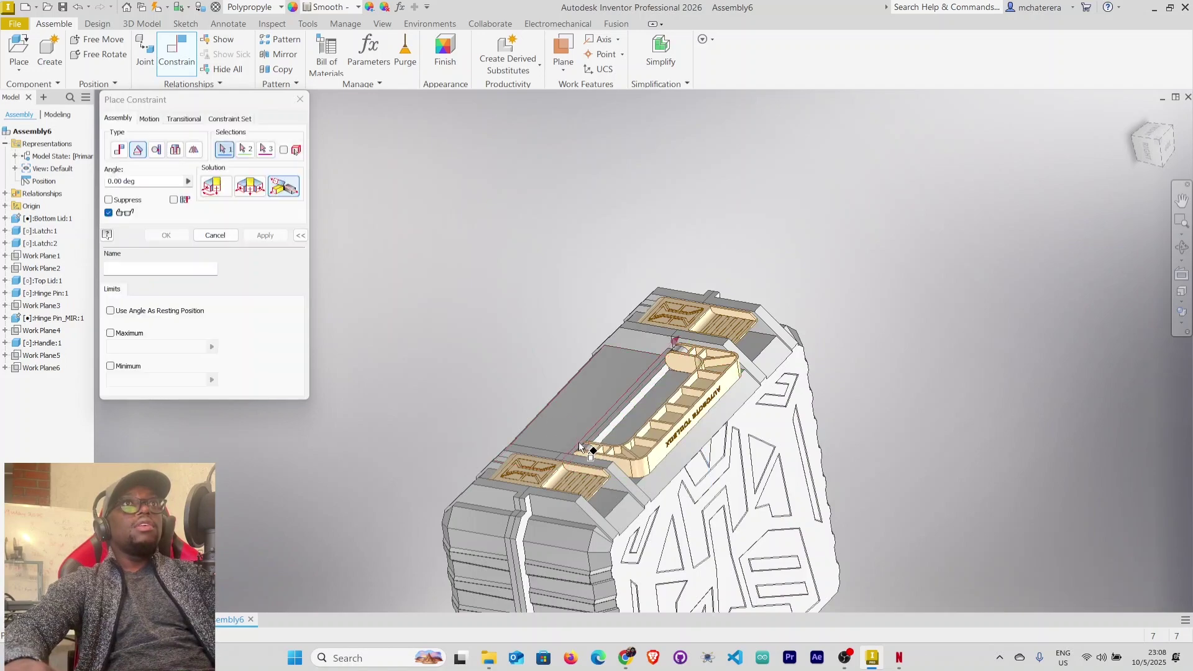
{"action": "left_click", "coordinate": [218, 239]}
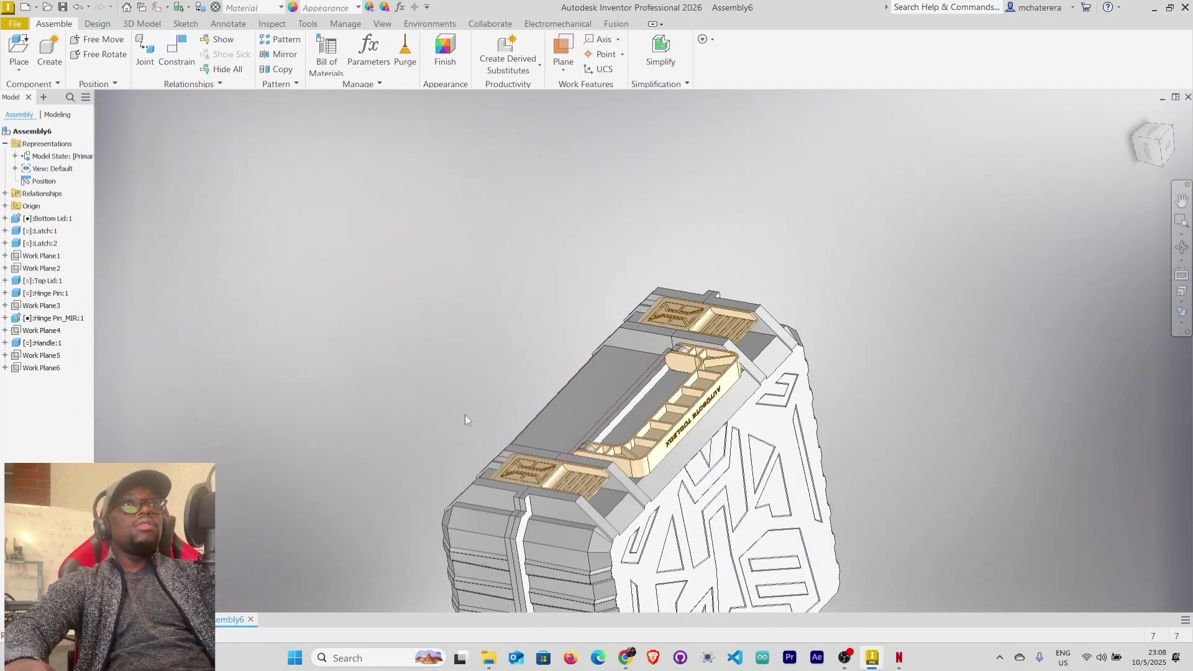
Start a half section view of the toolbox assembly on the YZ Plane.
{"action": "middle_click_drag", "start_coordinate": [465, 415], "coordinate": [313, 228], "text": "shift"}
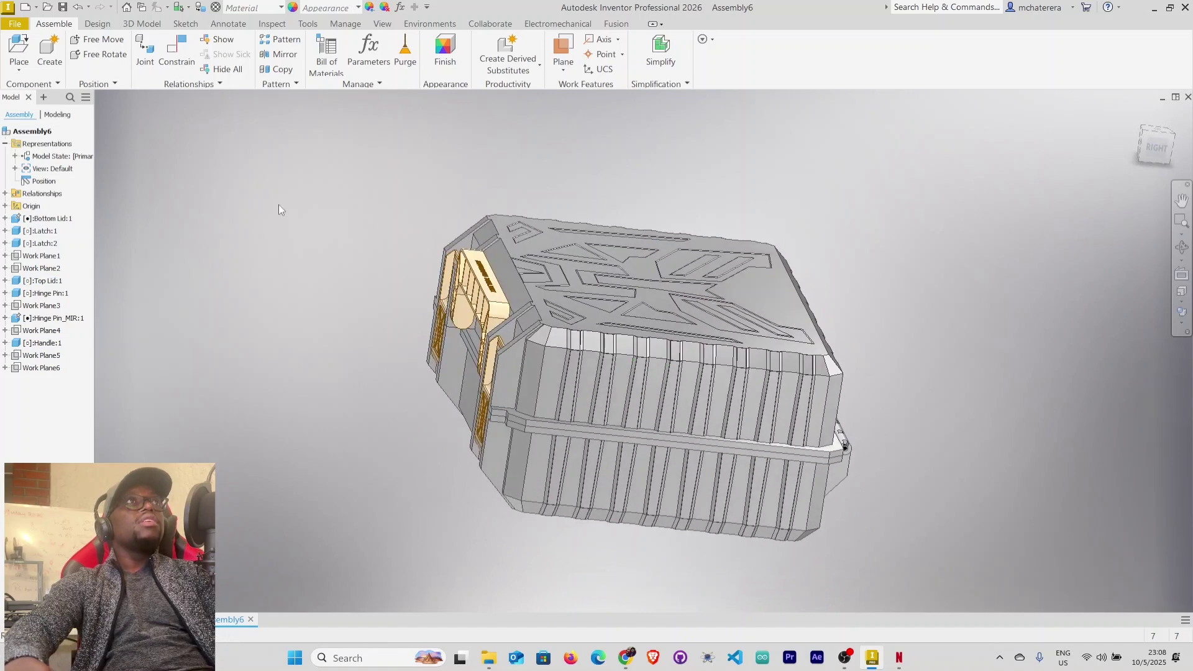
{"action": "left_click", "coordinate": [379, 24]}
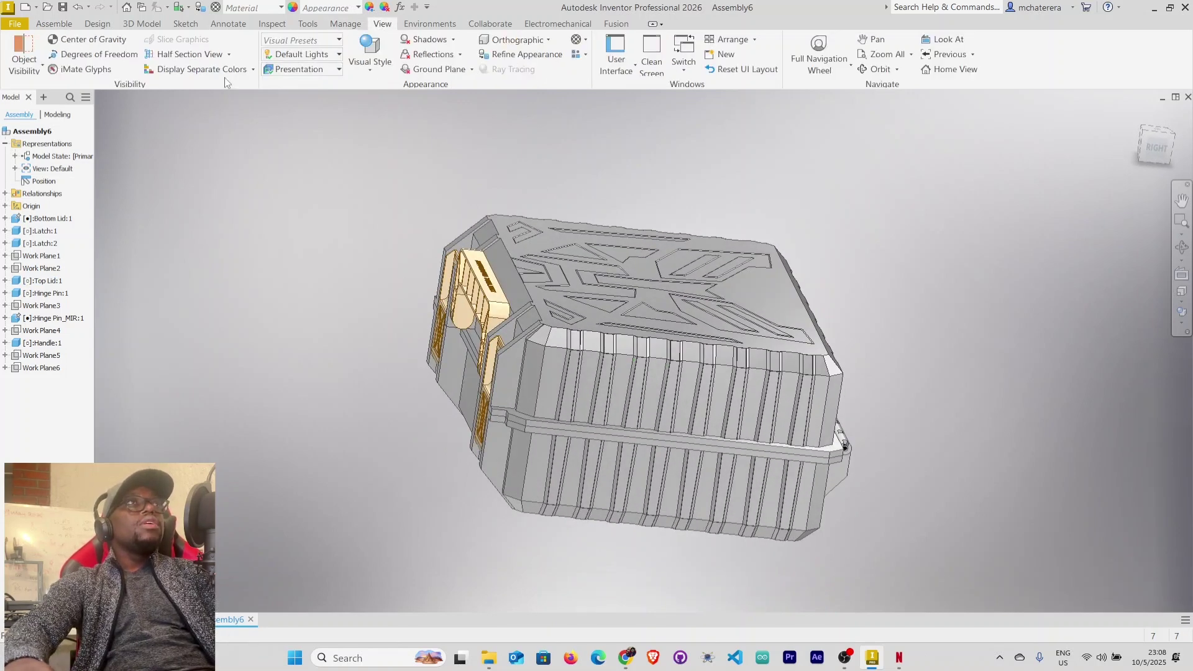
{"action": "left_click", "coordinate": [201, 55]}
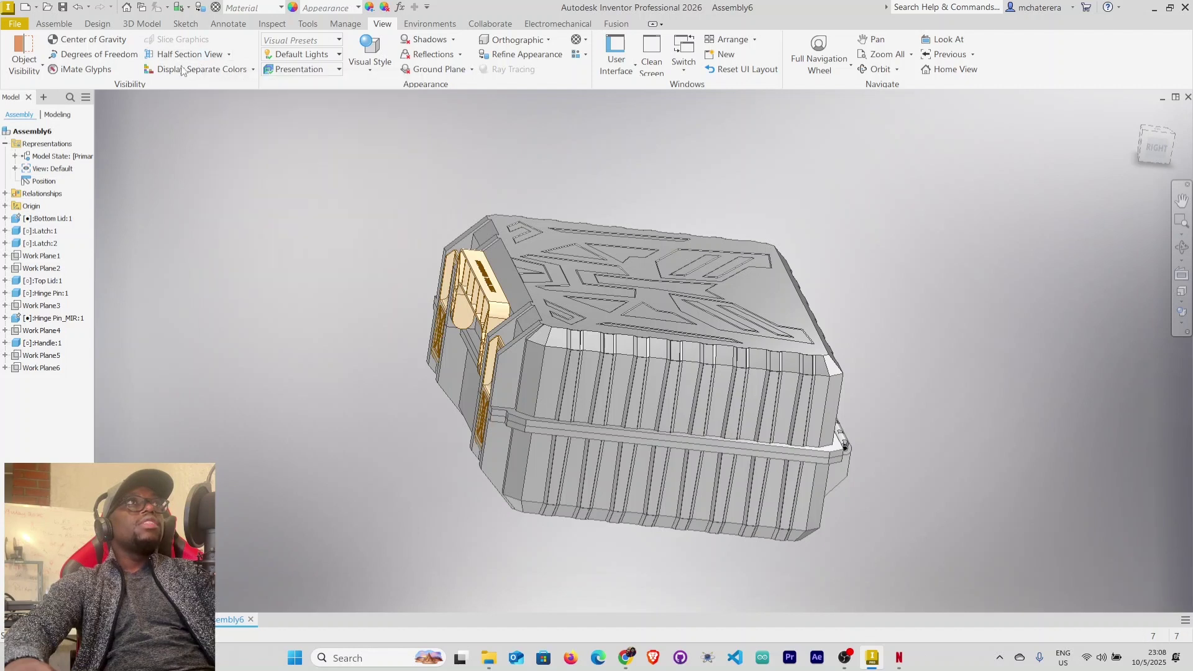
{"action": "left_click", "coordinate": [5, 206]}
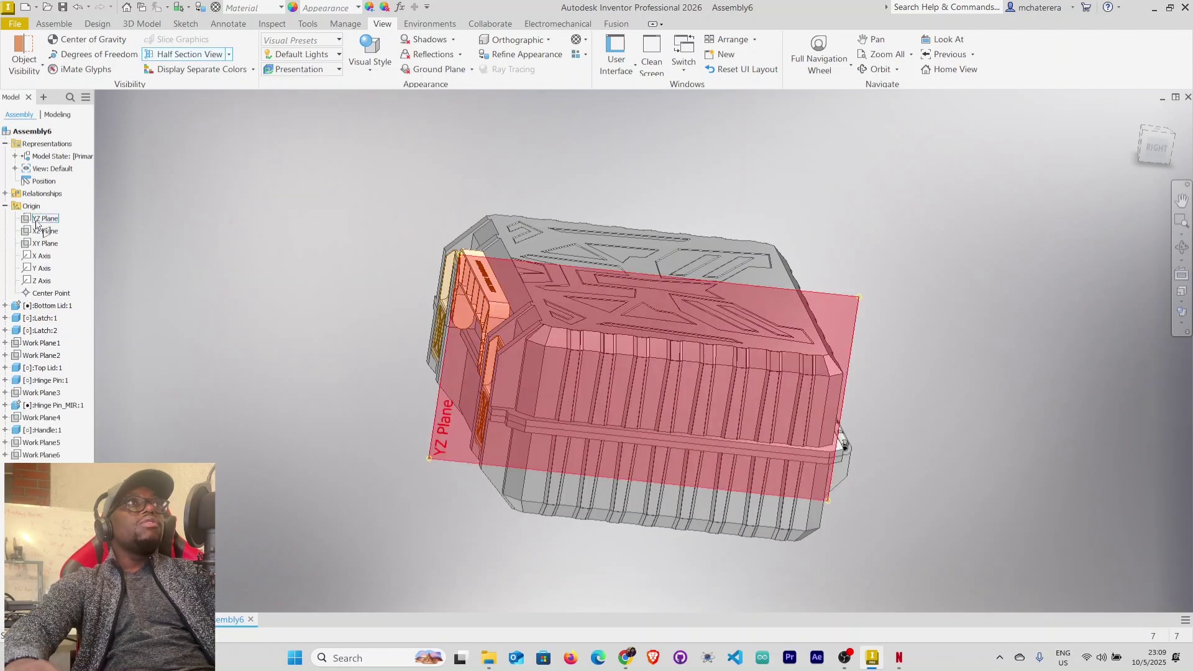
{"action": "left_click", "coordinate": [41, 223]}
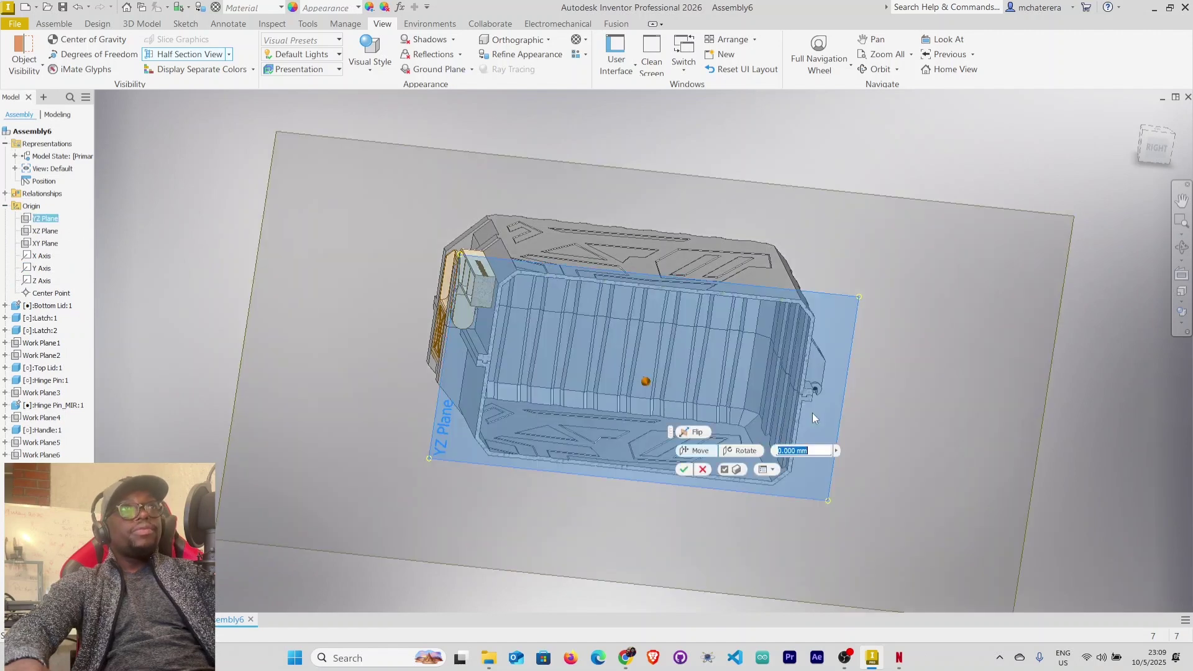
Offset the half section plane to 99.75 mm from the YZ Plane so that it cuts through a front latch.
{"action": "middle_click_drag", "start_coordinate": [1057, 411], "coordinate": [964, 309]}
{"action": "left_click_drag", "start_coordinate": [978, 299], "coordinate": [951, 324]}
{"action": "mouse_move", "coordinate": [612, 358]}
{"action": "middle_mouse_down", "text": "shift"}
{"action": "mouse_move", "coordinate": [633, 352]}
{"action": "mouse_move", "coordinate": [625, 330]}
{"action": "middle_mouse_up", "text": "shift"}
{"action": "scroll", "coordinate": [415, 244], "scroll_direction": "up", "scroll_amount": 8}
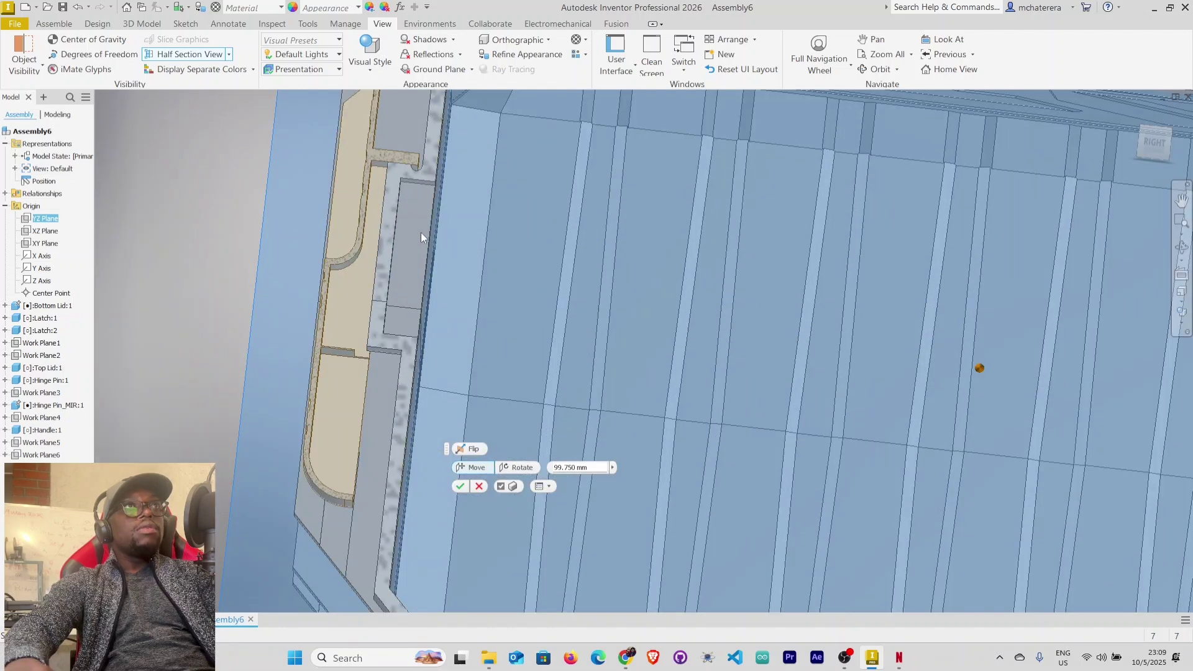
Examine in the section how the latch hook engages the lip of the lid.
{"action": "scroll", "coordinate": [408, 263], "scroll_direction": "up", "scroll_amount": 3}
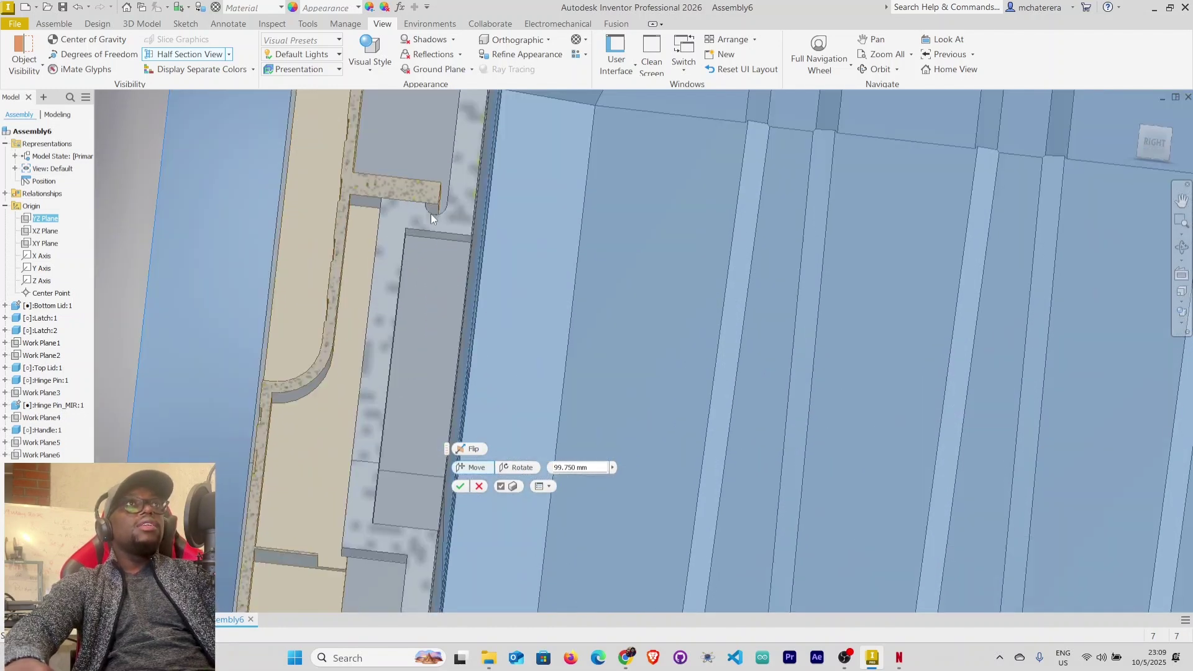
{"action": "middle_click_drag", "start_coordinate": [435, 215], "coordinate": [508, 223]}
{"action": "scroll", "coordinate": [507, 217], "scroll_direction": "down", "scroll_amount": 5}
{"action": "scroll", "coordinate": [503, 207], "scroll_direction": "up", "scroll_amount": 5}
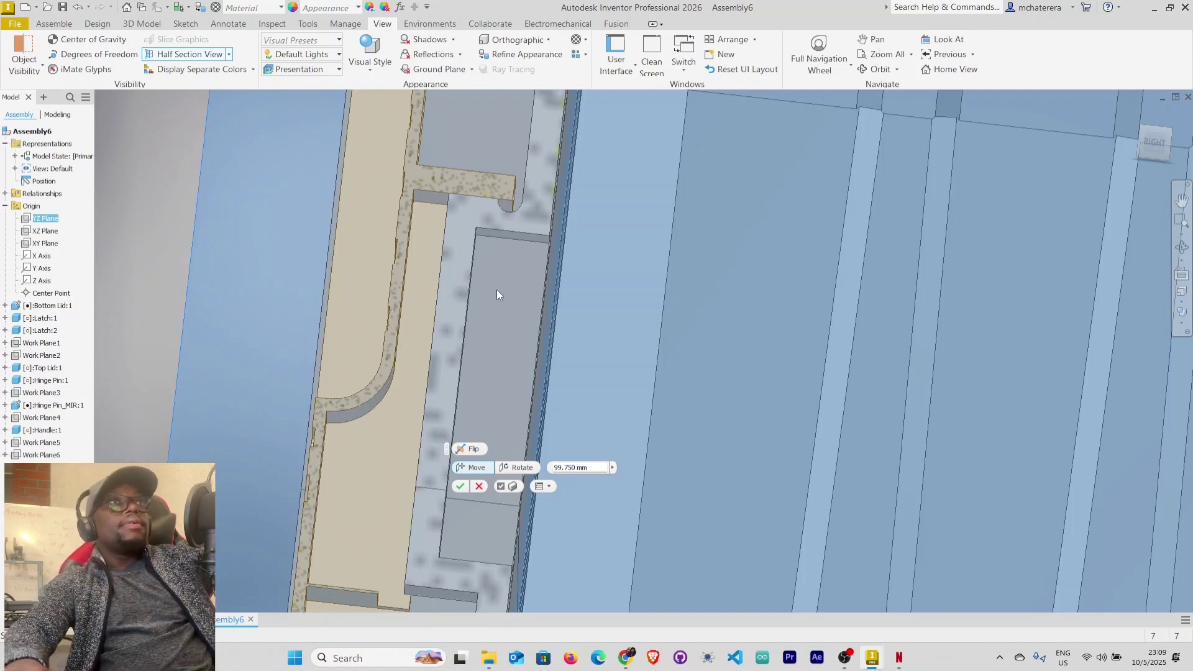
{"action": "scroll", "coordinate": [497, 289], "scroll_direction": "down", "scroll_amount": 3}
{"action": "scroll", "coordinate": [496, 301], "scroll_direction": "down", "scroll_amount": 3}
{"action": "middle_click_drag", "start_coordinate": [496, 300], "coordinate": [425, 233]}
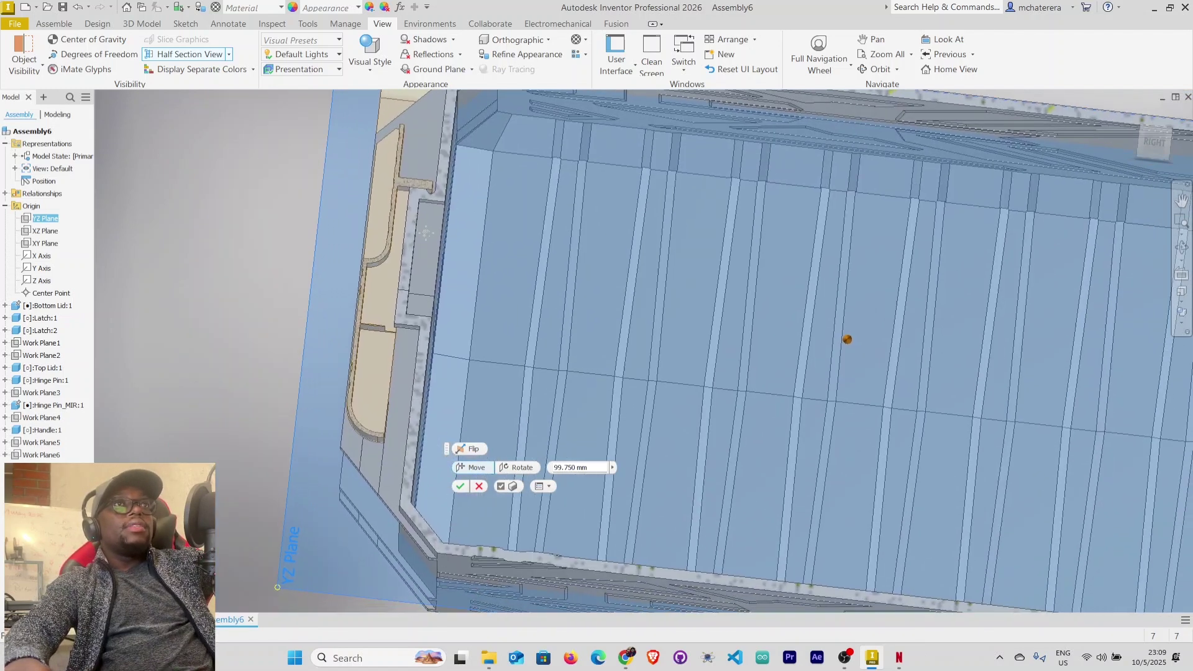
Apply the half section, inspect the cut toolbox at an angle and remove the section view.
{"action": "left_click", "coordinate": [459, 487]}
{"action": "scroll", "coordinate": [493, 475], "scroll_direction": "down", "scroll_amount": 4}
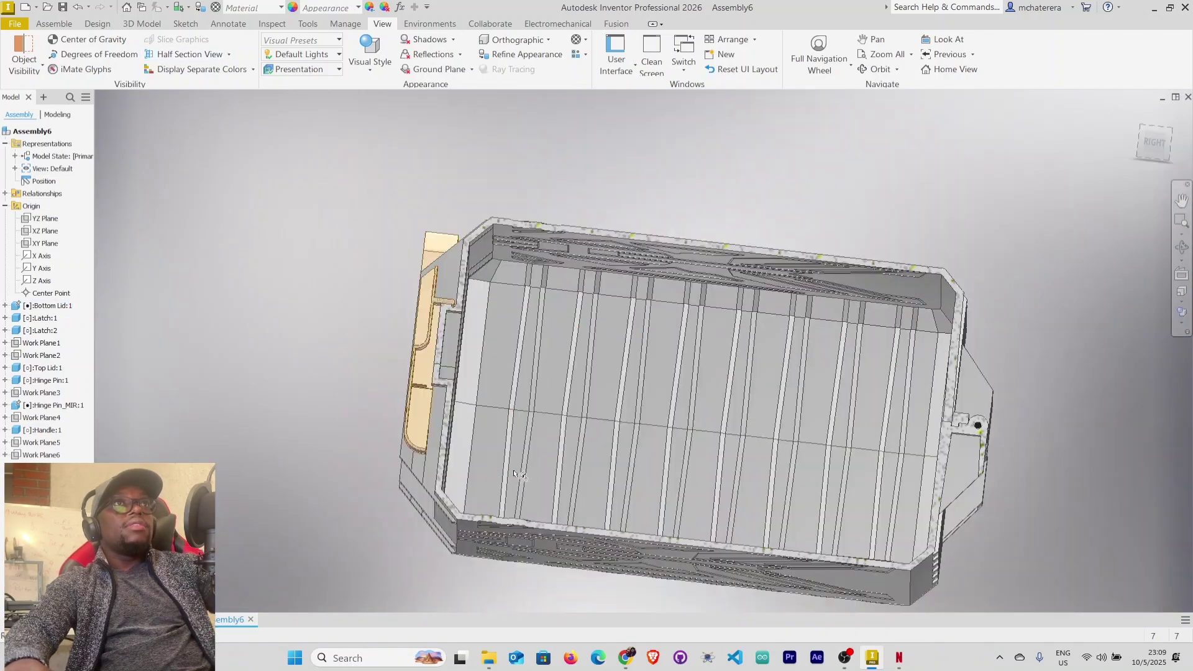
{"action": "middle_click_drag", "start_coordinate": [539, 472], "coordinate": [474, 426], "text": "shift"}
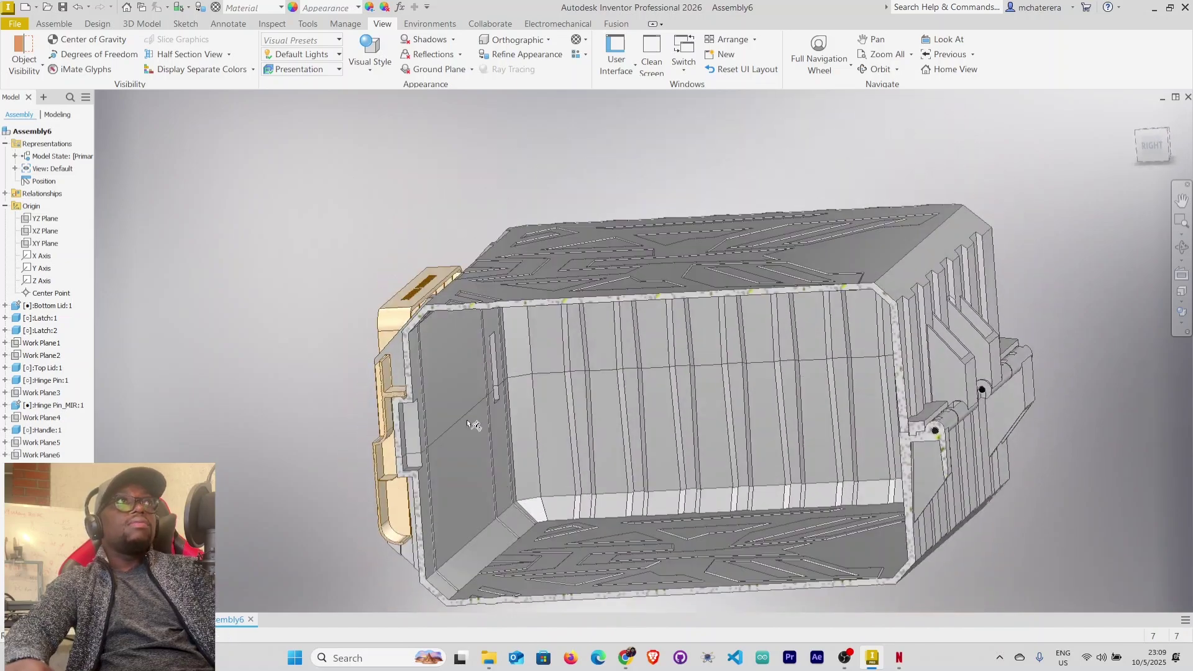
{"action": "left_click", "coordinate": [229, 55]}
{"action": "left_click", "coordinate": [213, 151]}
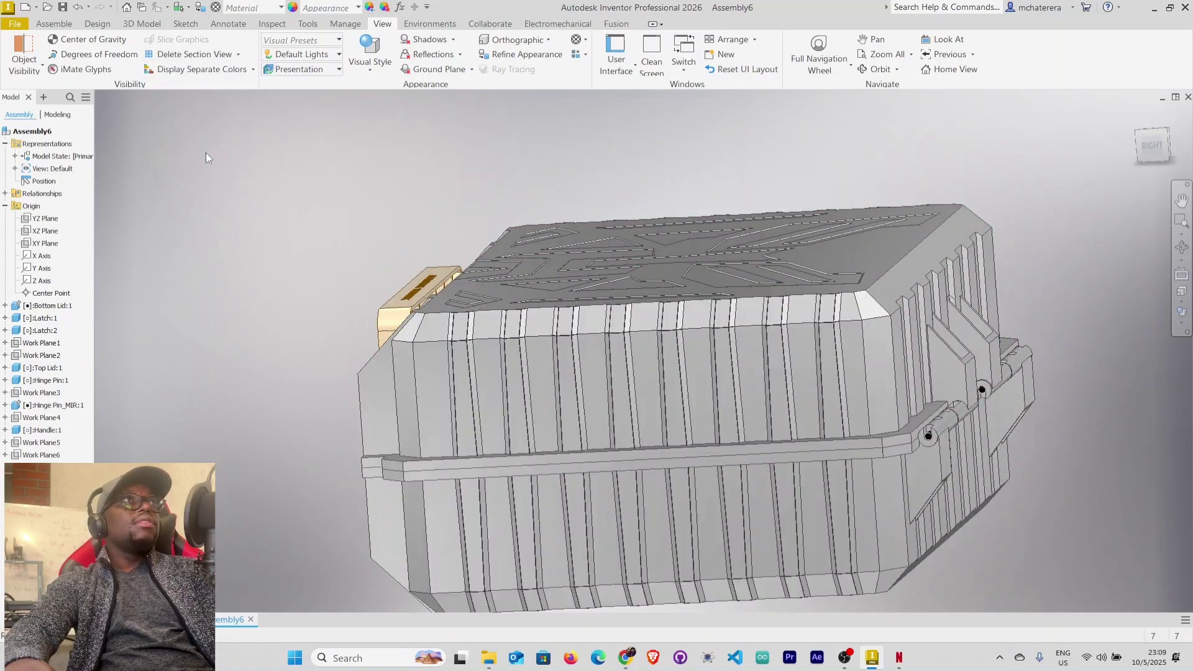
Start a new half section on the YZ Plane and offset it 80.5 mm to cut through the rear hinge.
{"action": "left_click", "coordinate": [245, 55]}
{"action": "left_click", "coordinate": [199, 99]}
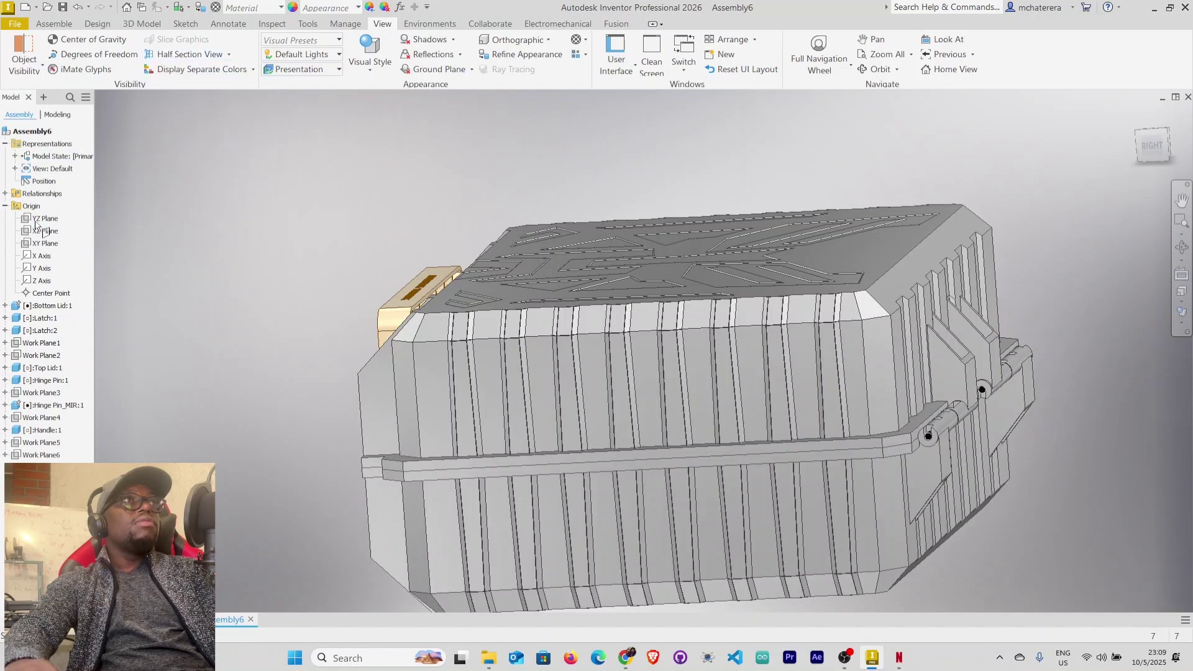
{"action": "left_click", "coordinate": [44, 218]}
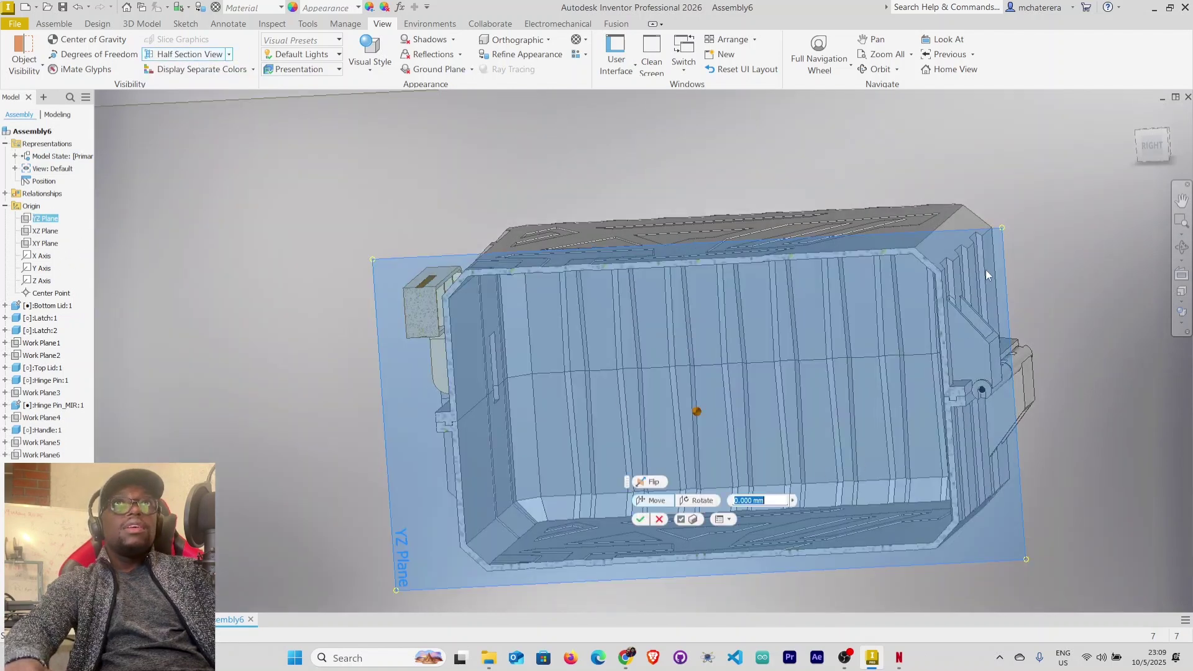
{"action": "left_click_drag", "start_coordinate": [1000, 272], "coordinate": [975, 308]}
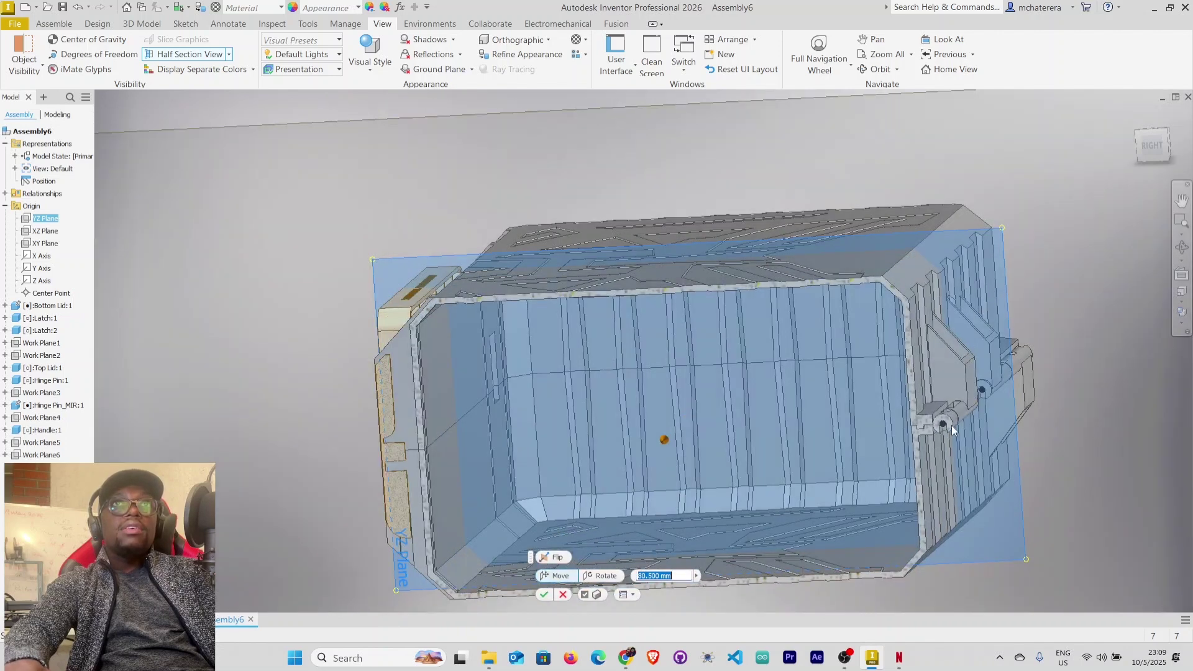
Examine the sectioned hinge pin, its knuckles and the tongue-and-groove joint between the top and bottom lids.
{"action": "middle_click_drag", "start_coordinate": [952, 425], "coordinate": [1004, 401], "text": "shift"}
{"action": "scroll", "coordinate": [998, 380], "scroll_direction": "up", "scroll_amount": 5}
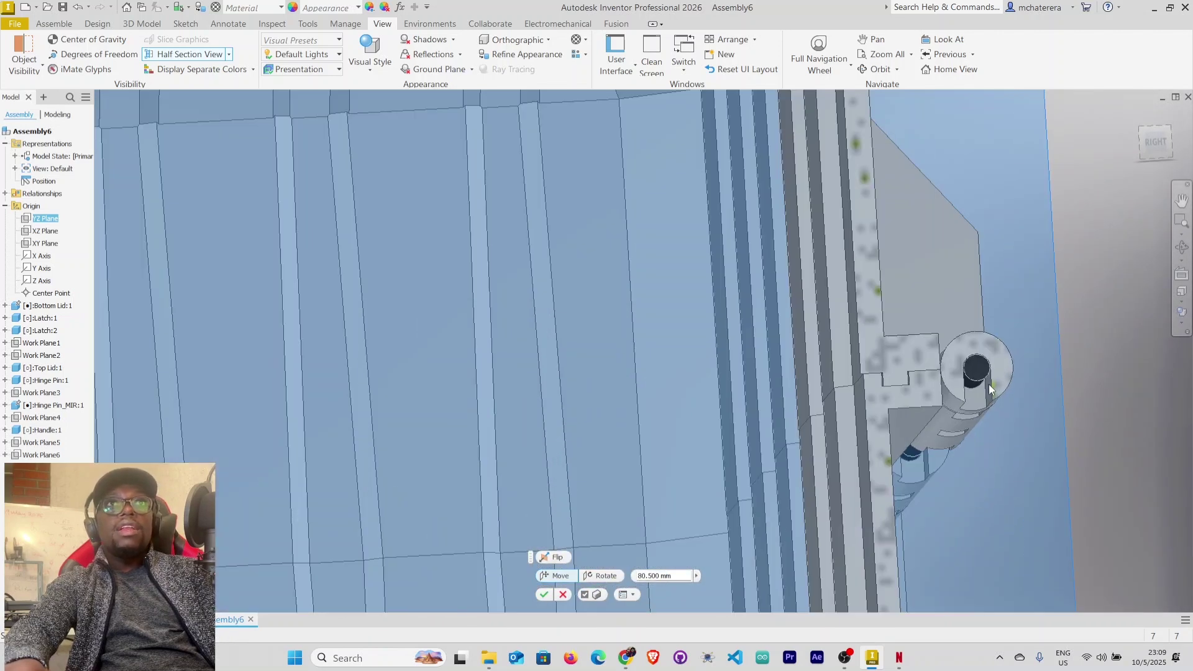
{"action": "scroll", "coordinate": [989, 384], "scroll_direction": "up", "scroll_amount": 2}
{"action": "middle_click_drag", "start_coordinate": [973, 312], "coordinate": [890, 314], "text": "shift"}
{"action": "scroll", "coordinate": [889, 313], "scroll_direction": "up", "scroll_amount": 5}
{"action": "scroll", "coordinate": [889, 336], "scroll_direction": "down", "scroll_amount": 3}
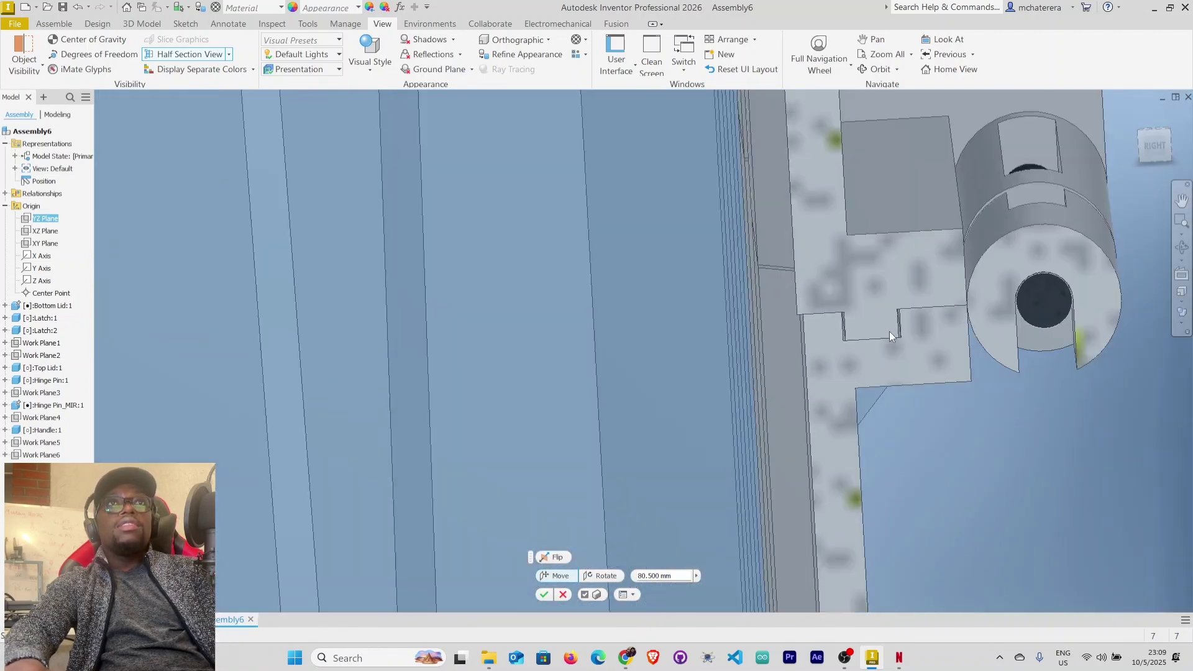
{"action": "scroll", "coordinate": [889, 330], "scroll_direction": "up", "scroll_amount": 4}
{"action": "scroll", "coordinate": [896, 343], "scroll_direction": "down", "scroll_amount": 2}
{"action": "scroll", "coordinate": [893, 352], "scroll_direction": "down", "scroll_amount": 4}
{"action": "middle_click_drag", "start_coordinate": [893, 352], "coordinate": [833, 355]}
{"action": "scroll", "coordinate": [834, 355], "scroll_direction": "down", "scroll_amount": 2}
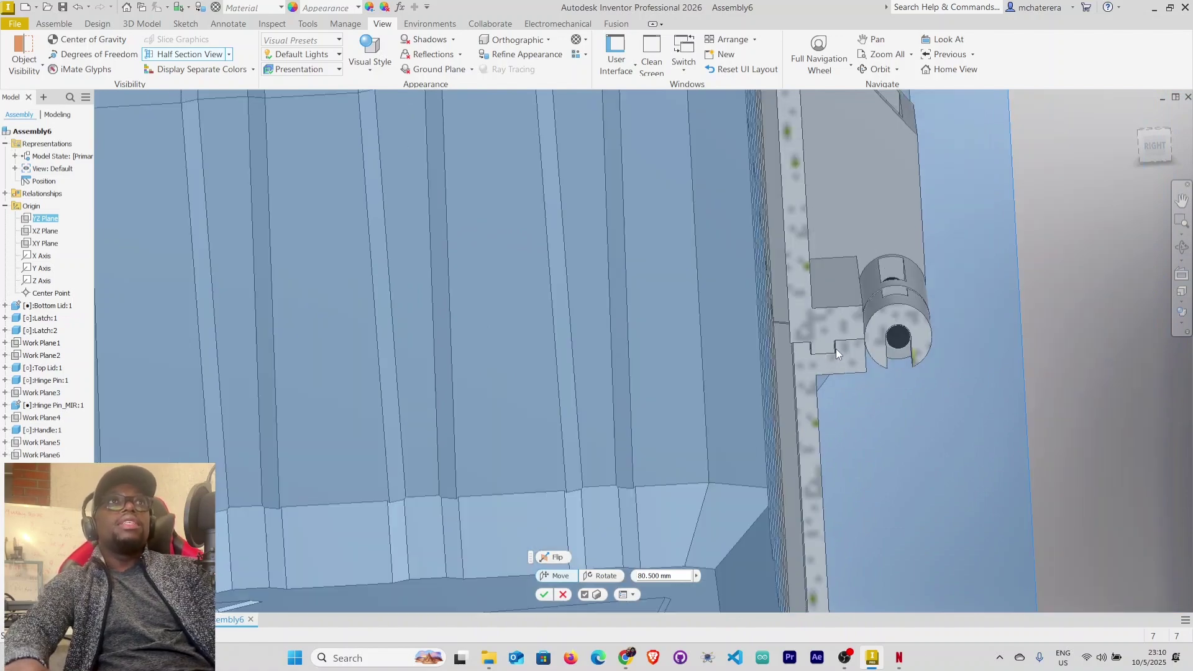
{"action": "scroll", "coordinate": [834, 356], "scroll_direction": "down", "scroll_amount": 5}
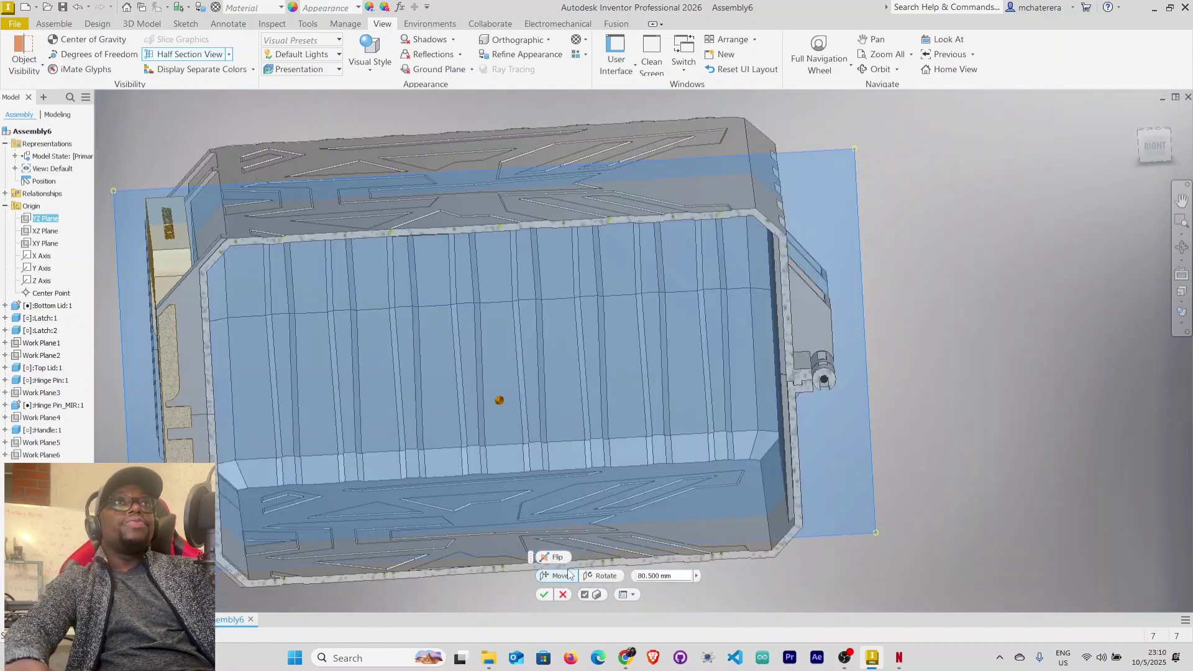
Cancel the half section and return the whole toolbox to its home view.
{"action": "left_click", "coordinate": [563, 595]}
{"action": "middle_click_drag", "start_coordinate": [584, 519], "coordinate": [679, 502], "text": "shift"}
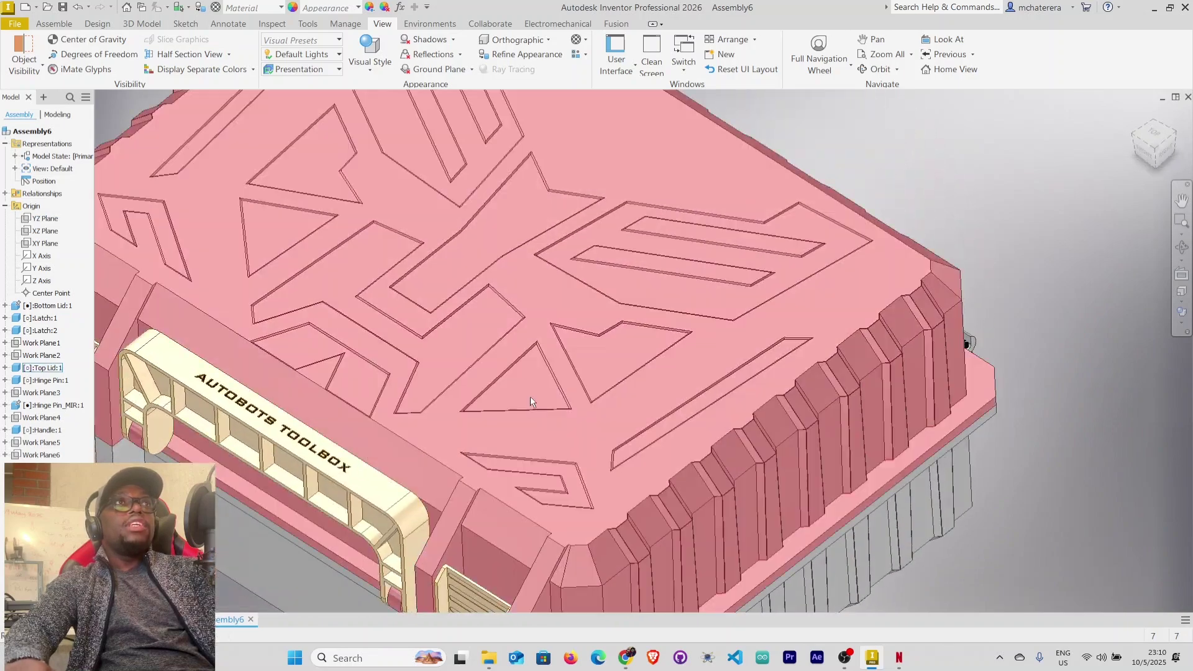
{"action": "key", "text": "Home"}
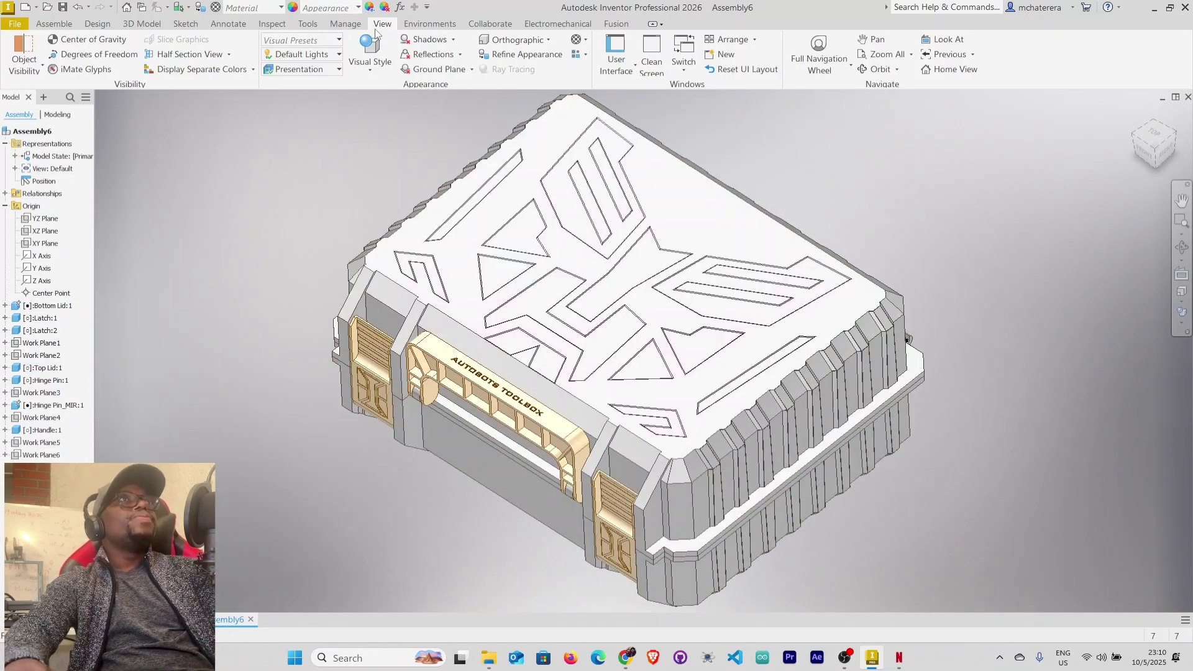
Set the lighting style to Photo Booth and turn on all shadows and reflections.
{"action": "left_click", "coordinate": [339, 55]}
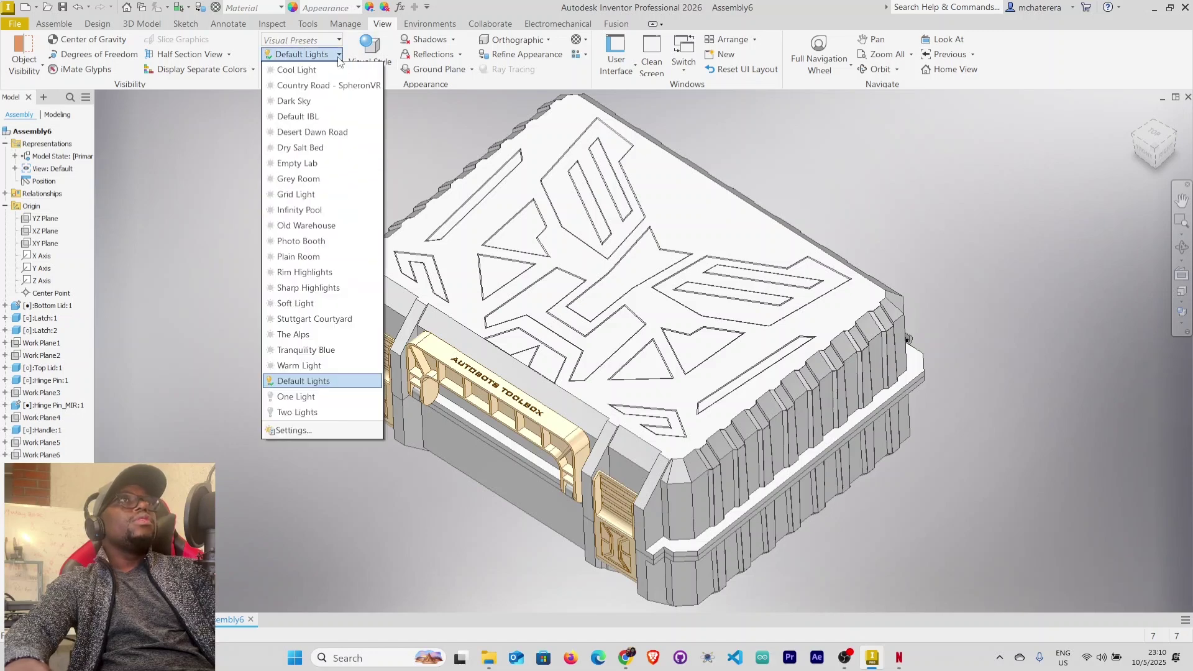
{"action": "left_click", "coordinate": [315, 241]}
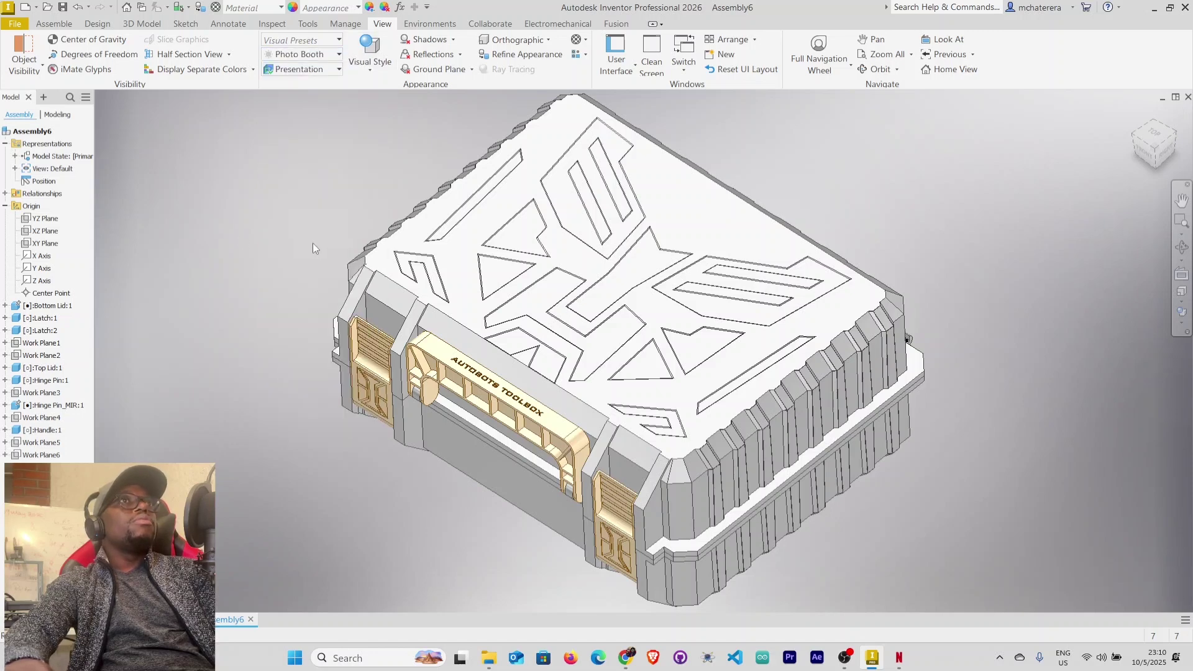
{"action": "left_click", "coordinate": [452, 39]}
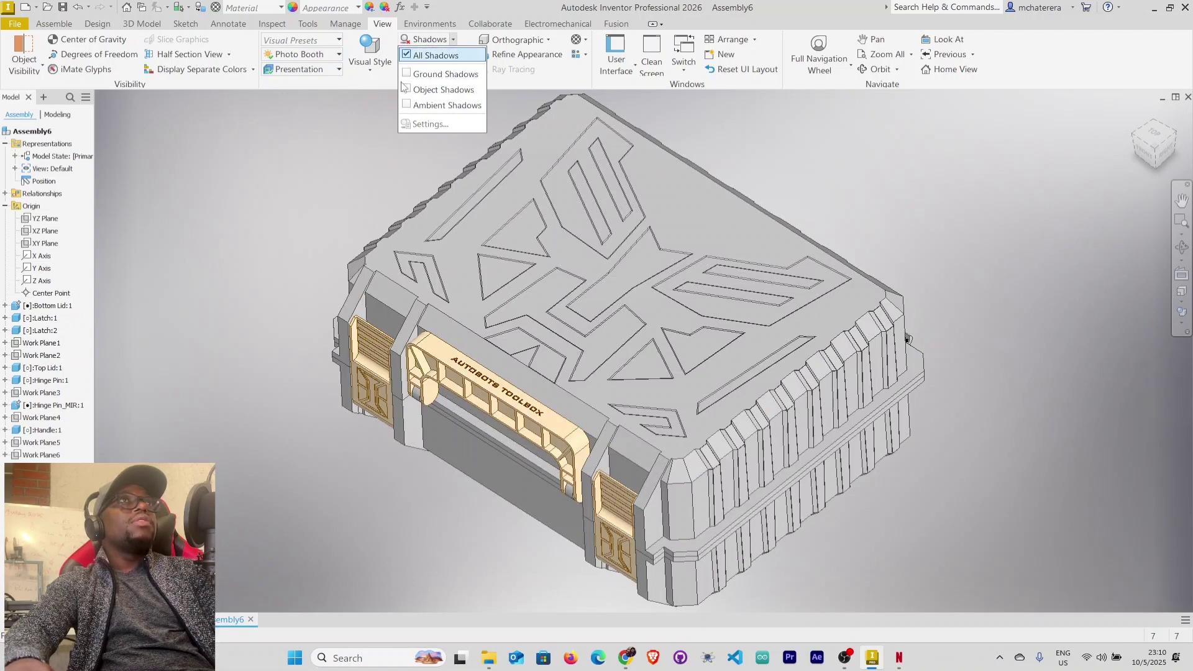
{"action": "left_click", "coordinate": [242, 196]}
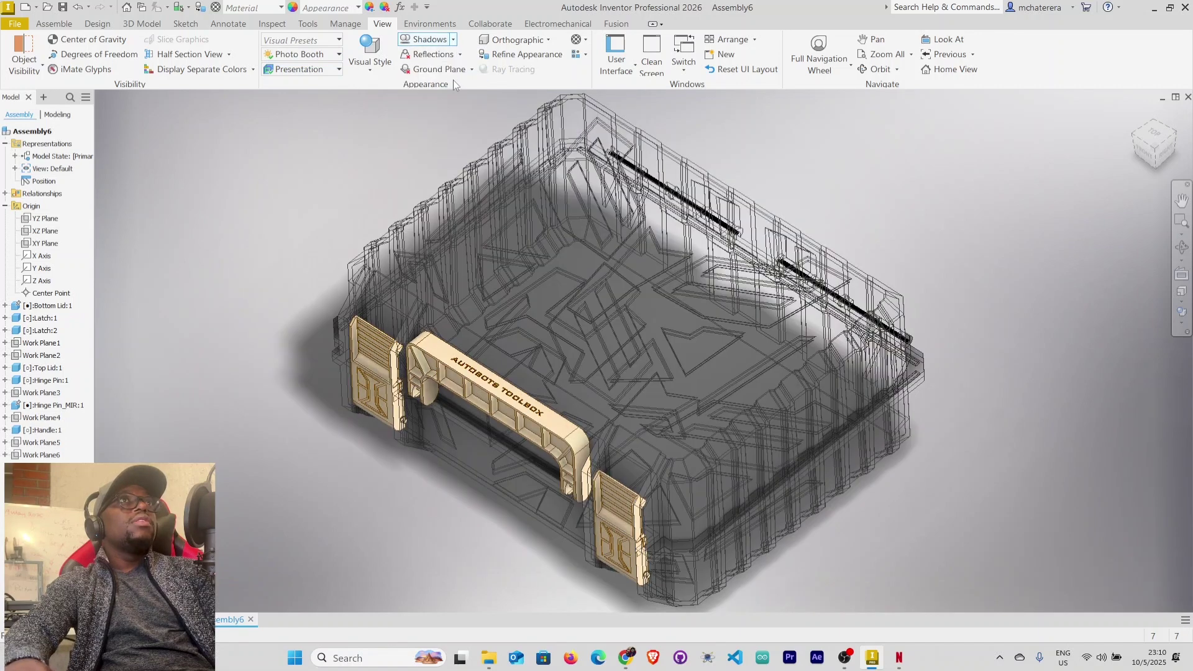
{"action": "left_click", "coordinate": [461, 57]}
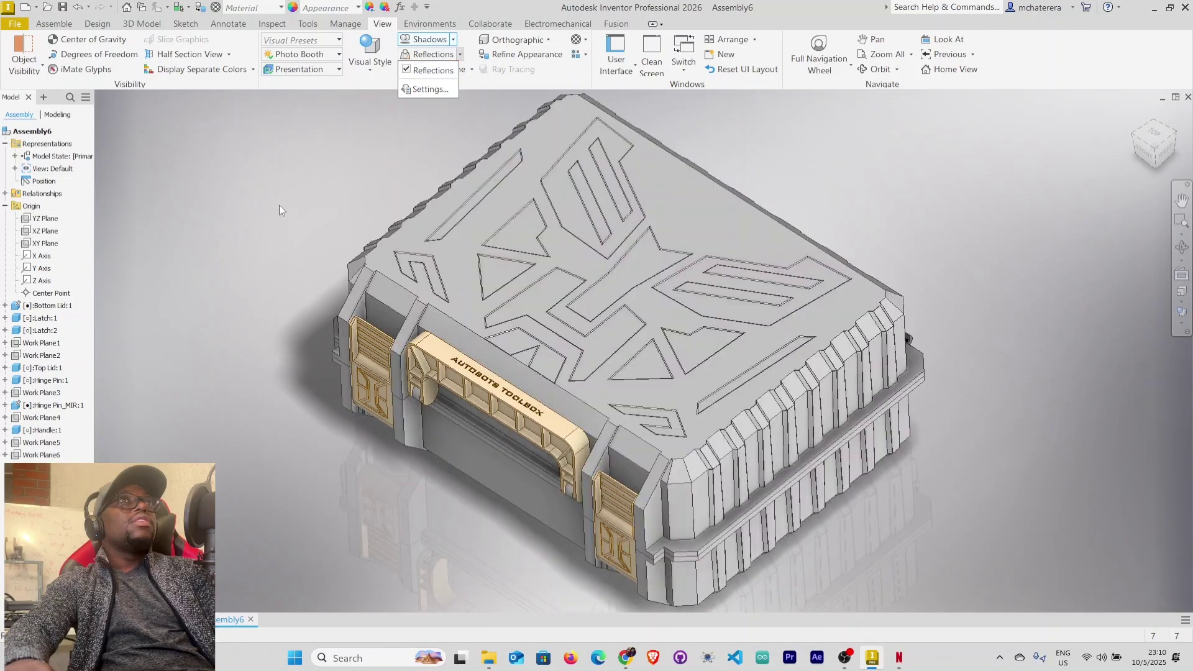
{"action": "left_click", "coordinate": [298, 168]}
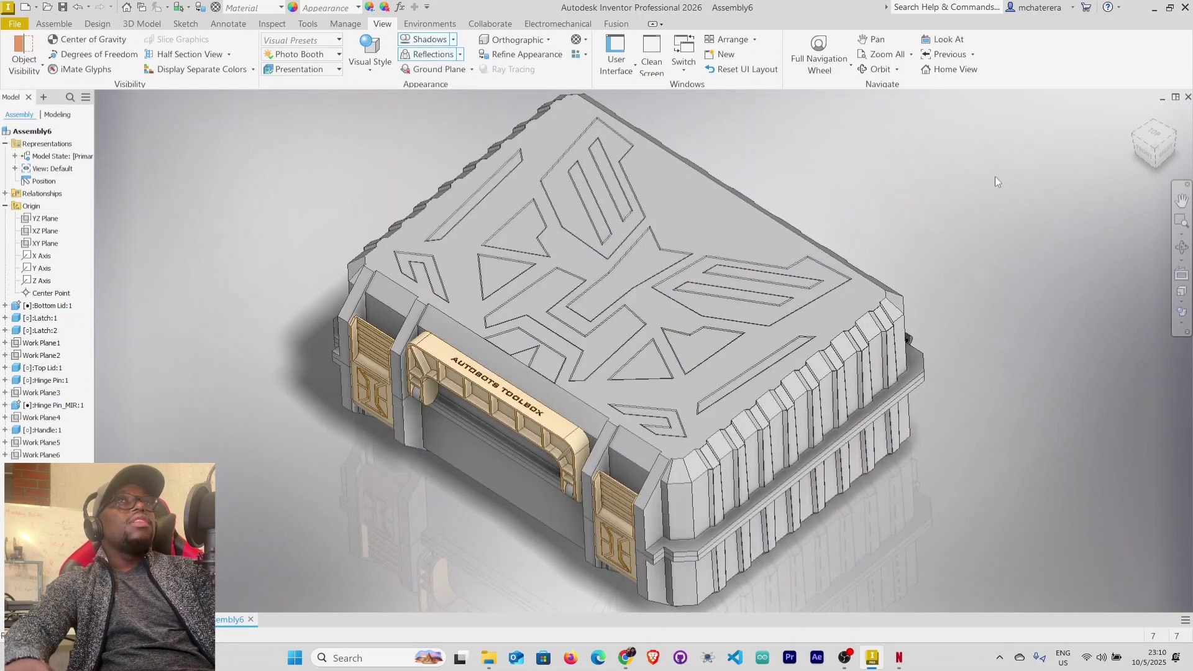
Show the toolbox in a visual style without edges and look it over from the front, underside and top.
{"action": "left_click", "coordinate": [1179, 327]}
{"action": "left_click", "coordinate": [1051, 335]}
{"action": "mouse_move", "coordinate": [984, 422]}
{"action": "middle_mouse_down", "text": "shift"}
{"action": "mouse_move", "coordinate": [998, 280]}
{"action": "mouse_move", "coordinate": [1011, 419]}
{"action": "mouse_move", "coordinate": [1020, 346]}
{"action": "mouse_move", "coordinate": [1072, 358]}
{"action": "middle_mouse_up", "text": "shift"}
{"action": "scroll", "coordinate": [791, 368], "scroll_direction": "up", "scroll_amount": 3}
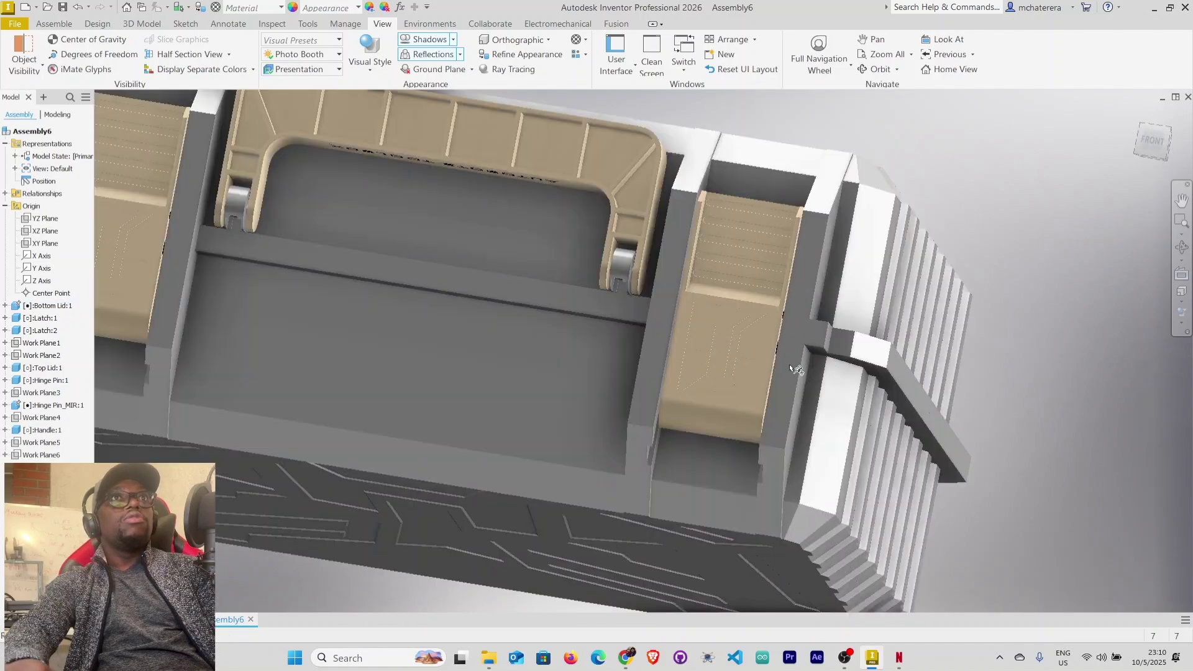
{"action": "scroll", "coordinate": [791, 367], "scroll_direction": "down", "scroll_amount": 3}
{"action": "middle_click_drag", "start_coordinate": [791, 367], "coordinate": [619, 429], "text": "shift"}
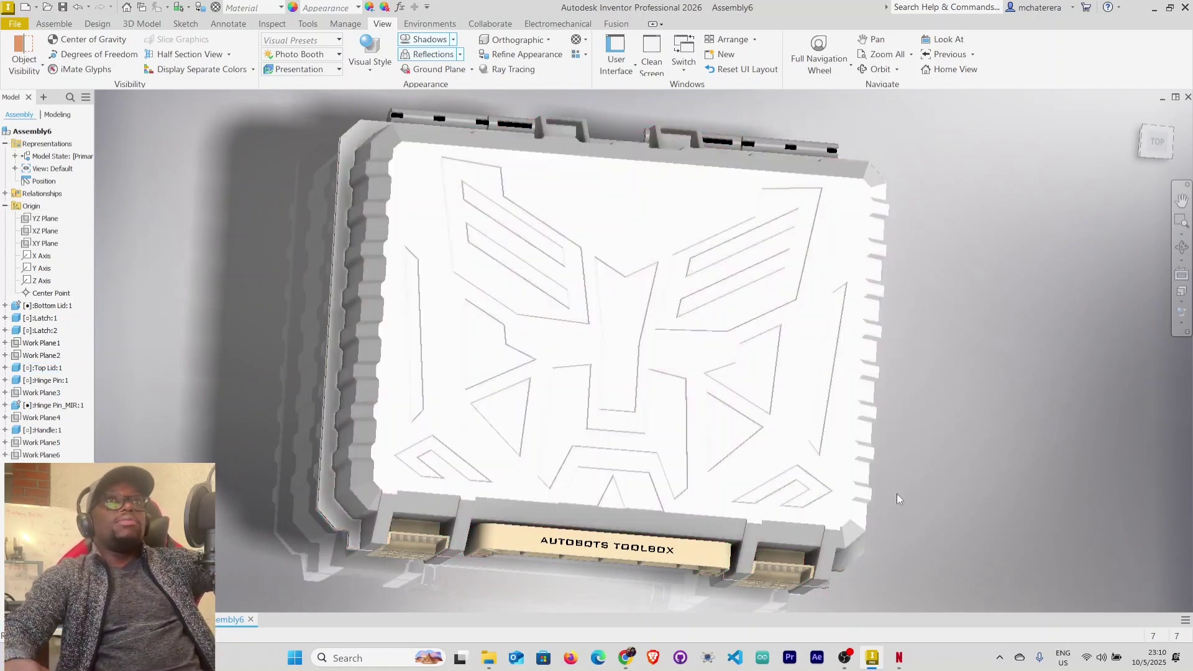
{"action": "middle_click_drag", "start_coordinate": [957, 471], "coordinate": [908, 464], "text": "shift"}
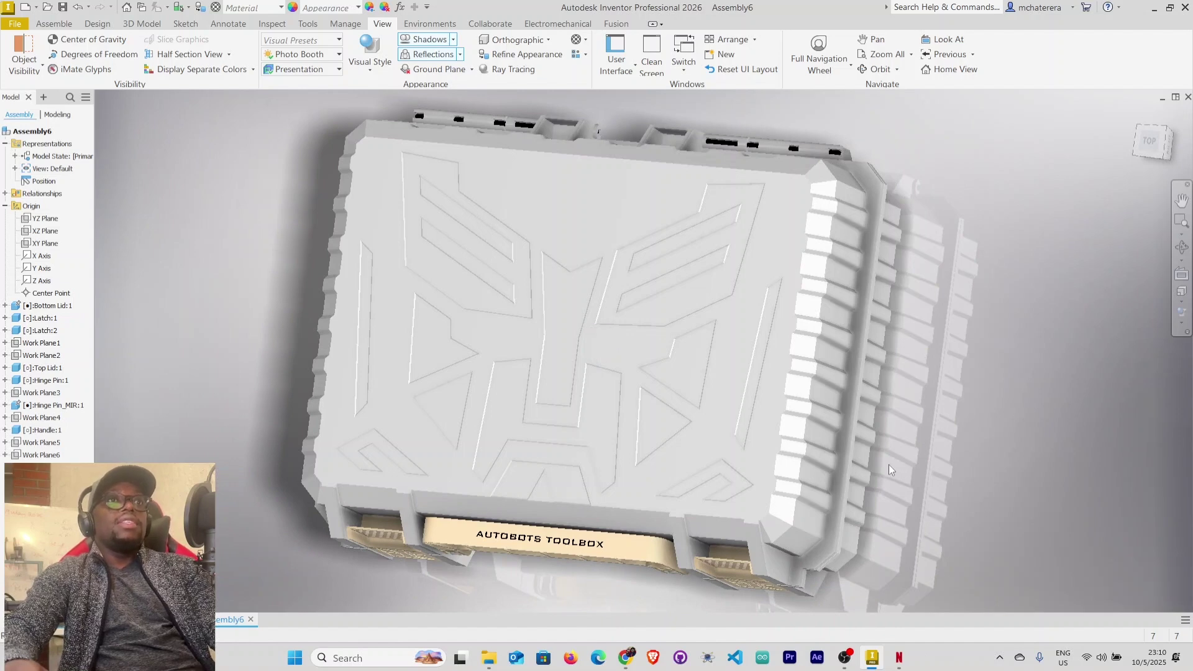